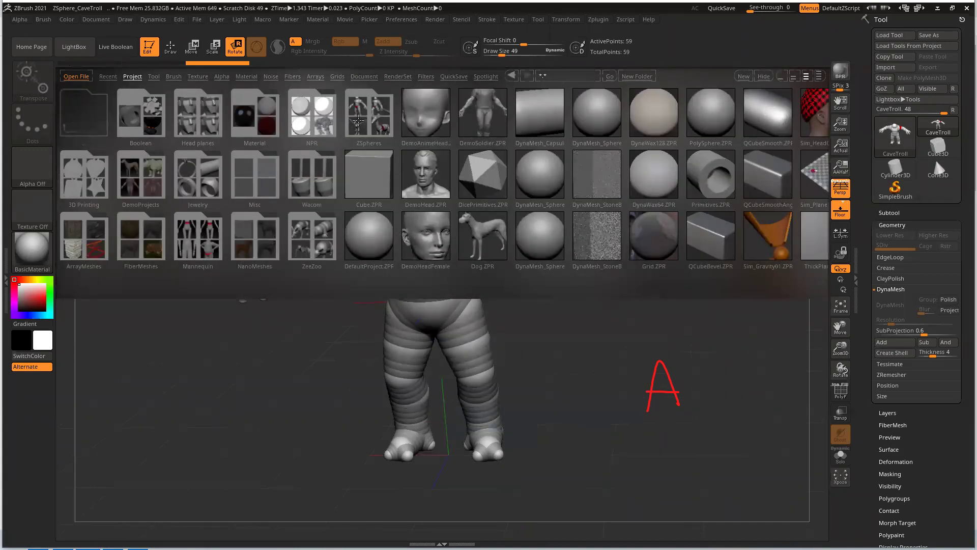
- Open the ZSphere_CaveTroll project from the ZSpheres project folder, discarding changes to the current project
{"action": "left_click", "coordinate": [382, 128]}
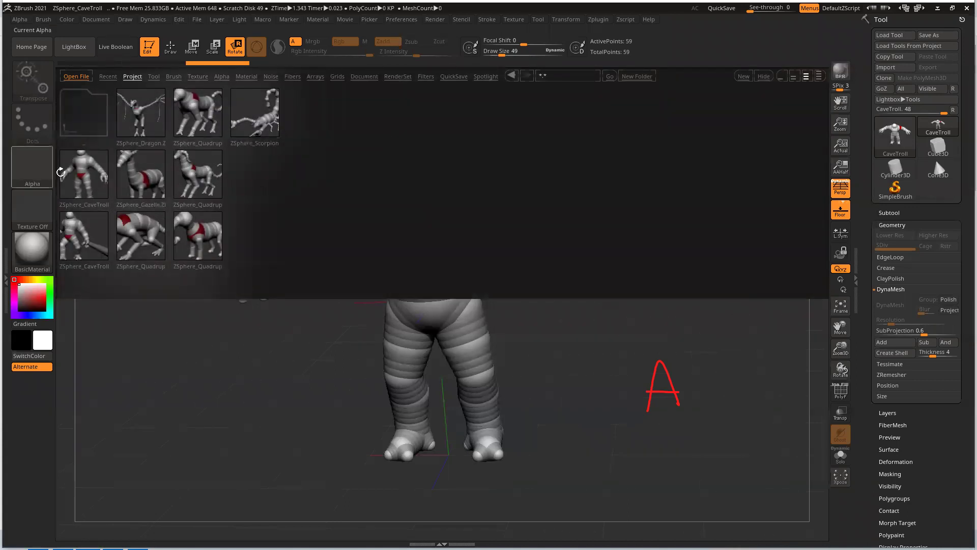
{"action": "double_click", "coordinate": [69, 178]}
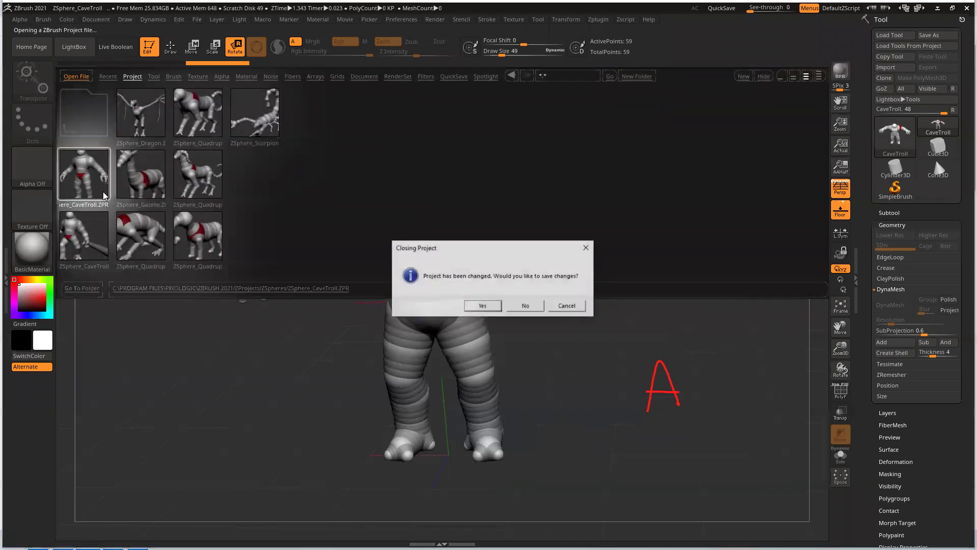
{"action": "left_click", "coordinate": [532, 306]}
{"action": "left_click_drag", "start_coordinate": [741, 453], "coordinate": [738, 453]}
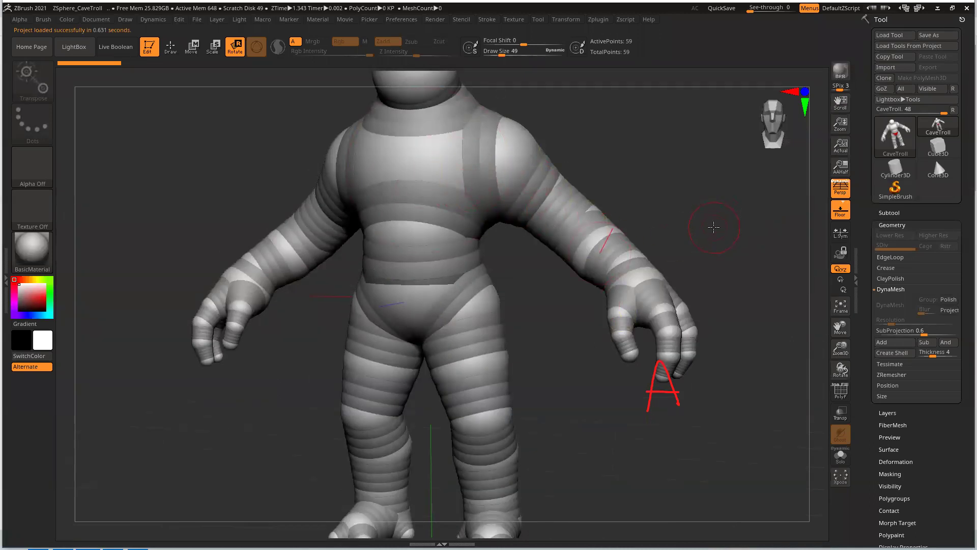
- Switch the active tool to a single ZSphere and back to the CaveTroll model
{"action": "left_click", "coordinate": [943, 129]}
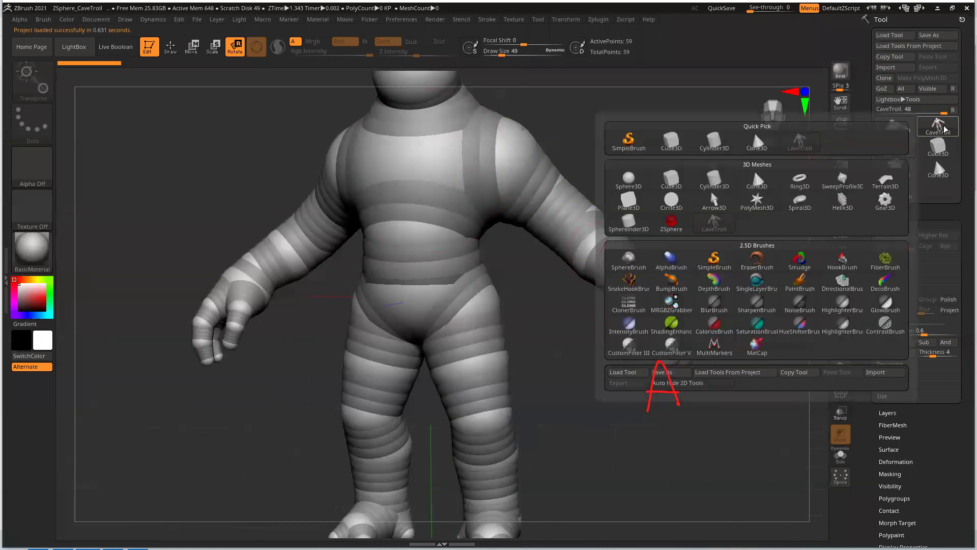
{"action": "left_click", "coordinate": [663, 227]}
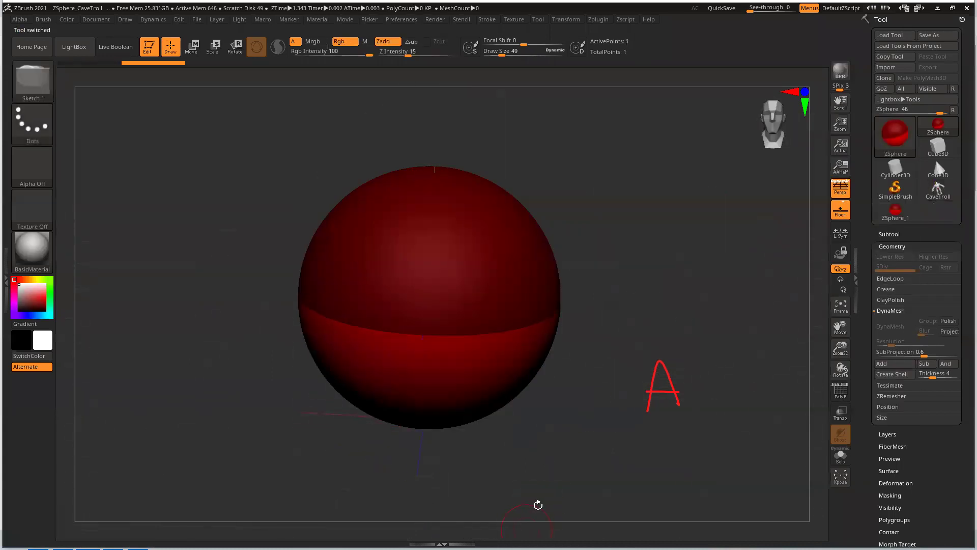
{"action": "left_click_drag", "start_coordinate": [707, 238], "coordinate": [692, 250]}
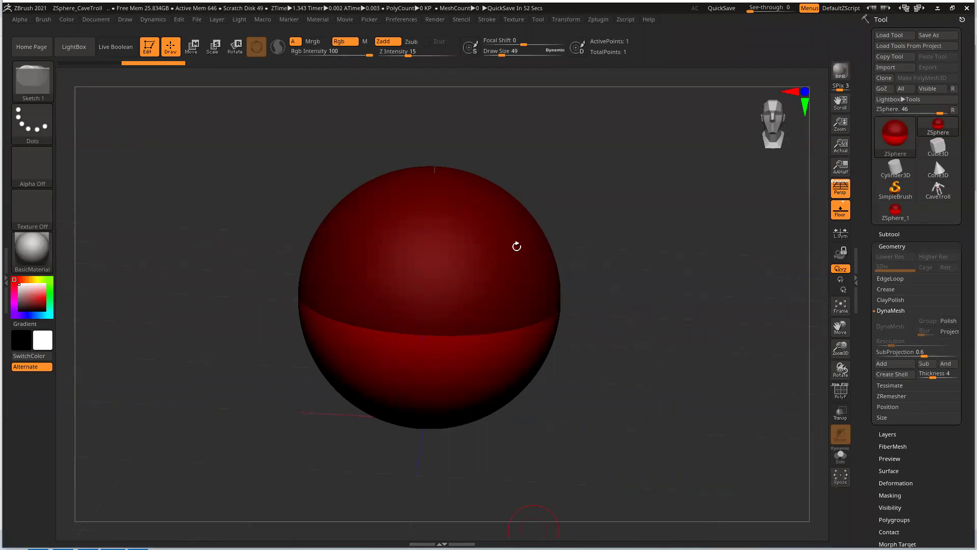
{"action": "left_click", "coordinate": [932, 197]}
- Add mirrored pairs of ZSpheres to the troll's upper back, on both sides of the spine
{"action": "left_click_drag", "start_coordinate": [837, 357], "coordinate": [841, 336]}
{"action": "left_click_drag", "start_coordinate": [727, 279], "coordinate": [731, 265], "text": "shift"}
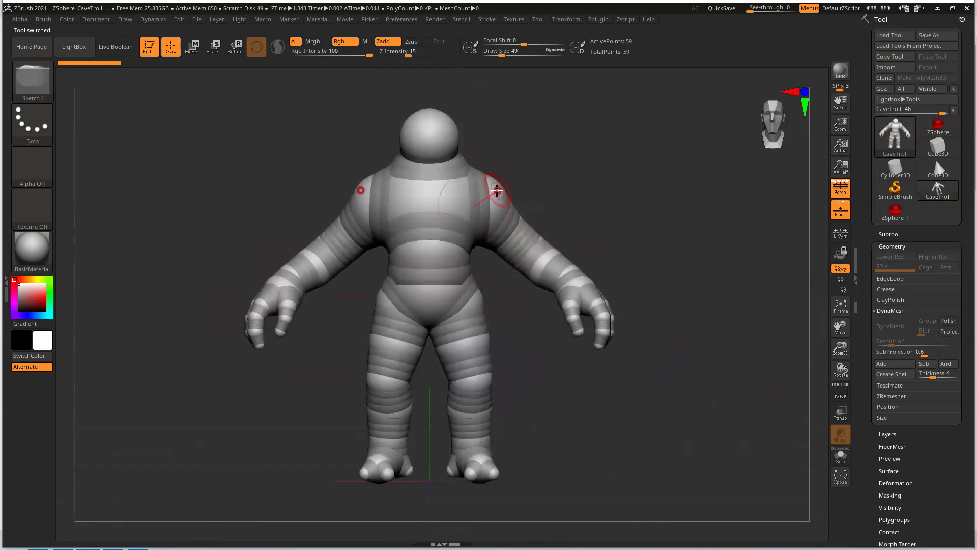
{"action": "left_click_drag", "start_coordinate": [581, 162], "coordinate": [669, 164]}
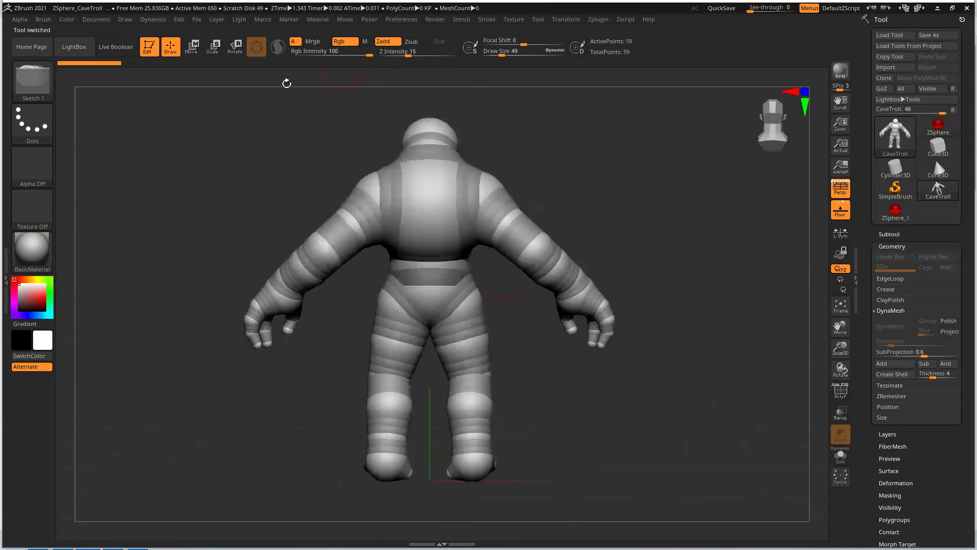
{"action": "left_click", "coordinate": [450, 175]}
{"action": "left_click_drag", "start_coordinate": [535, 166], "coordinate": [473, 162]}
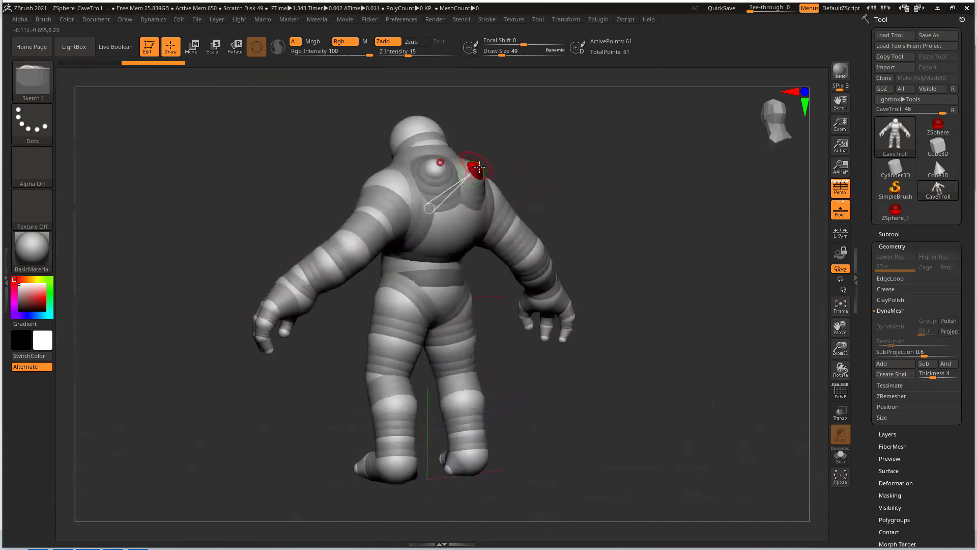
- Pull the outer back spheres far out to the sides as long limbs, and move their base spheres in close to the back
{"action": "key", "text": "w"}
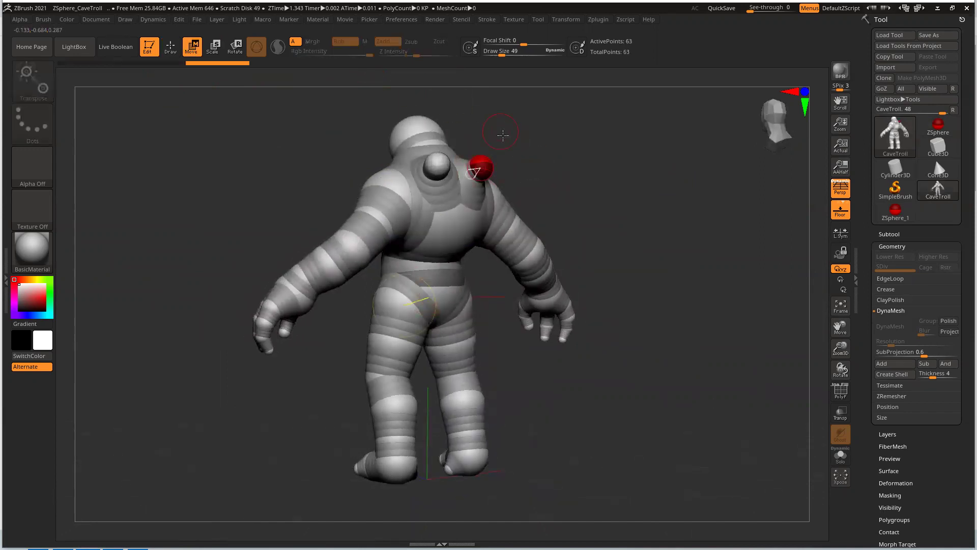
{"action": "left_click_drag", "start_coordinate": [488, 161], "coordinate": [748, 147]}
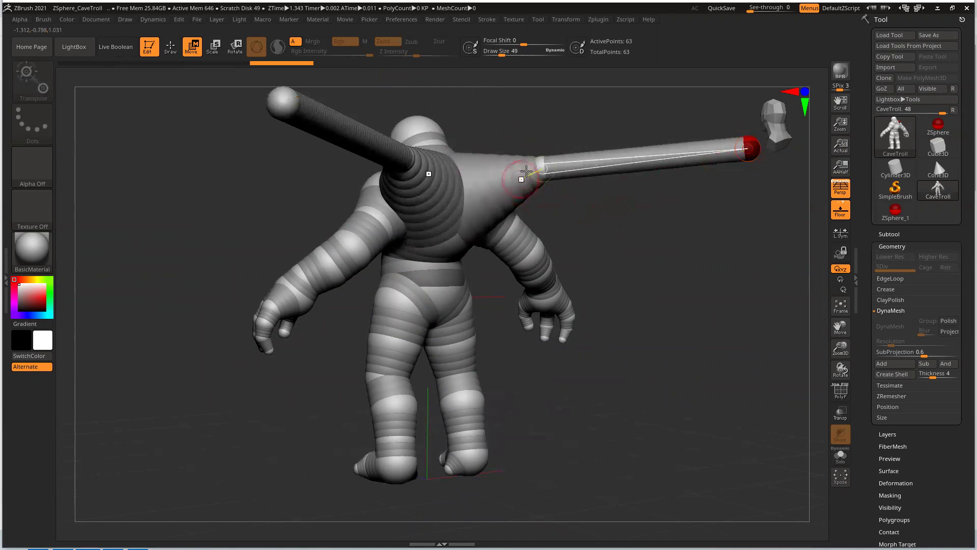
{"action": "left_click_drag", "start_coordinate": [522, 173], "coordinate": [478, 179]}
{"action": "mouse_move", "coordinate": [707, 270]}
{"action": "left_mouse_down"}
{"action": "mouse_move", "coordinate": [708, 233]}
{"action": "mouse_move", "coordinate": [707, 280]}
{"action": "left_mouse_up"}
- Insert three joint spheres along each of the straight back limbs
{"action": "left_click", "coordinate": [171, 46]}
{"action": "left_click", "coordinate": [606, 165]}
{"action": "left_click", "coordinate": [680, 153]}
{"action": "left_click", "coordinate": [534, 172]}
- Move the three joint spheres up and down to bend the back limbs into a zigzag
{"action": "left_click", "coordinate": [192, 47]}
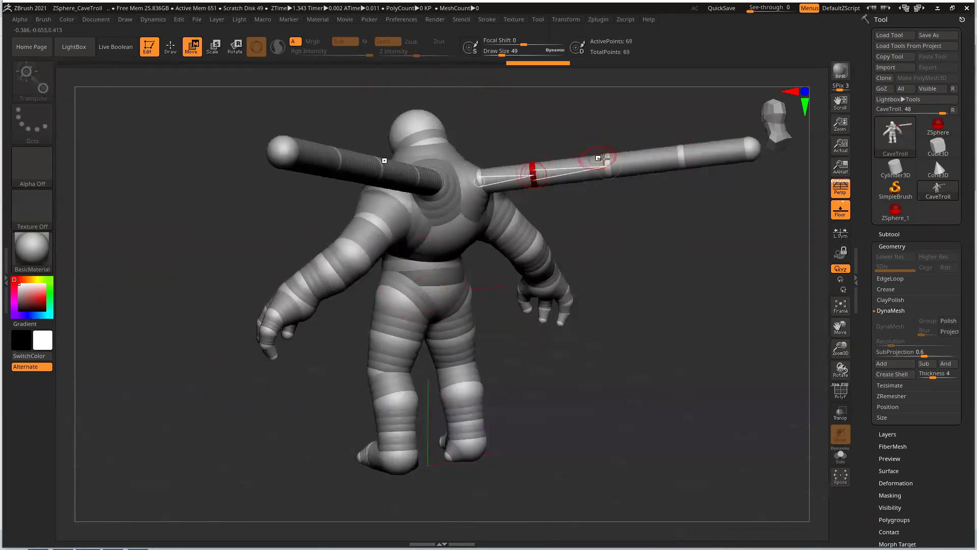
{"action": "left_click_drag", "start_coordinate": [606, 164], "coordinate": [603, 129]}
{"action": "left_click_drag", "start_coordinate": [687, 162], "coordinate": [687, 186]}
{"action": "left_click_drag", "start_coordinate": [534, 172], "coordinate": [666, 255]}
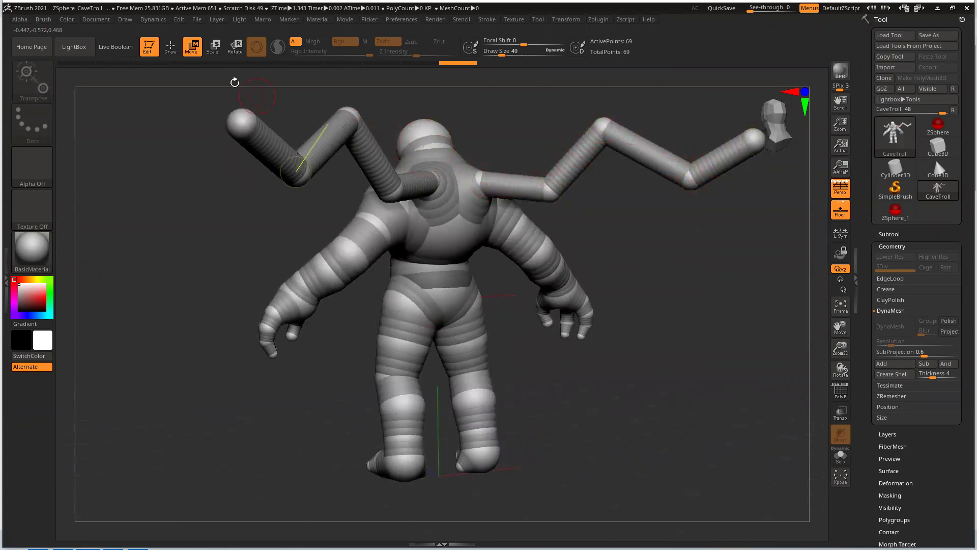
- Insert an extra joint sphere in the middle of each of the four back-limb segments
{"action": "left_click", "coordinate": [171, 47]}
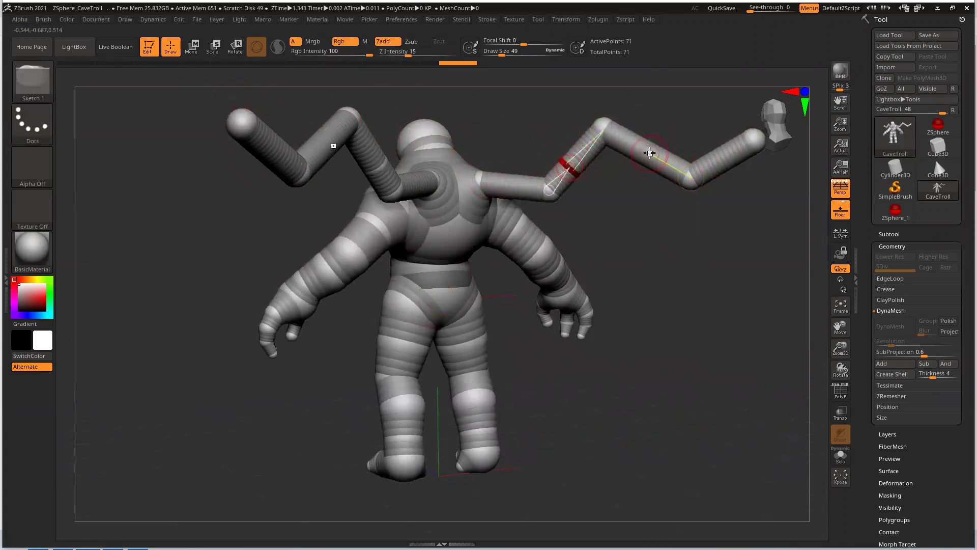
{"action": "left_click", "coordinate": [717, 162]}
{"action": "left_click", "coordinate": [506, 184]}
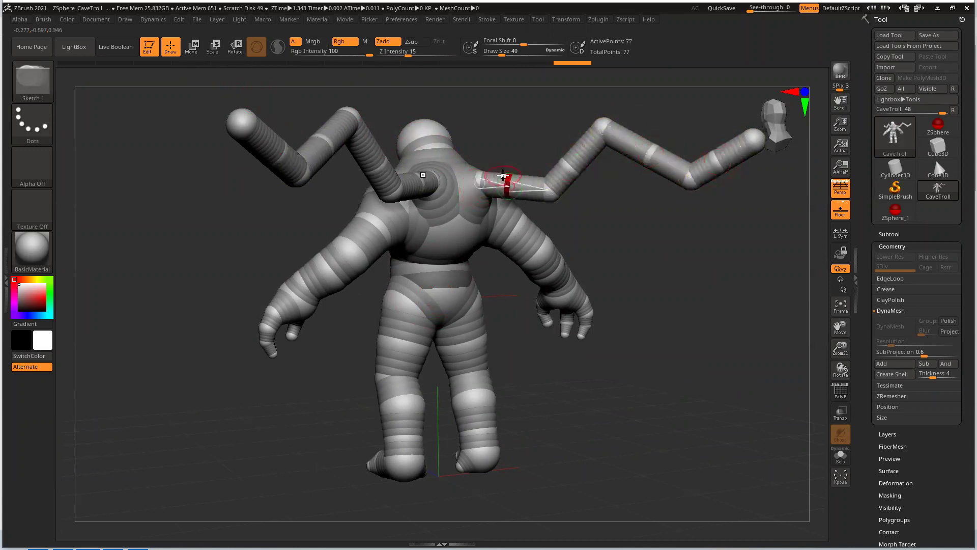
- Move the new in-between joints to round the zigzag back limbs into smoother tentacle-like curves
{"action": "left_click", "coordinate": [189, 46]}
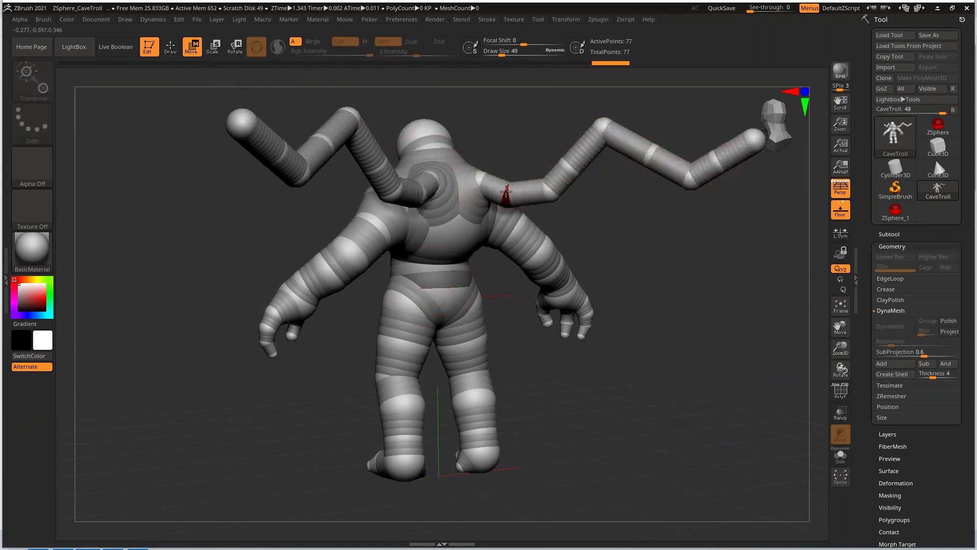
{"action": "left_click_drag", "start_coordinate": [567, 169], "coordinate": [560, 147]}
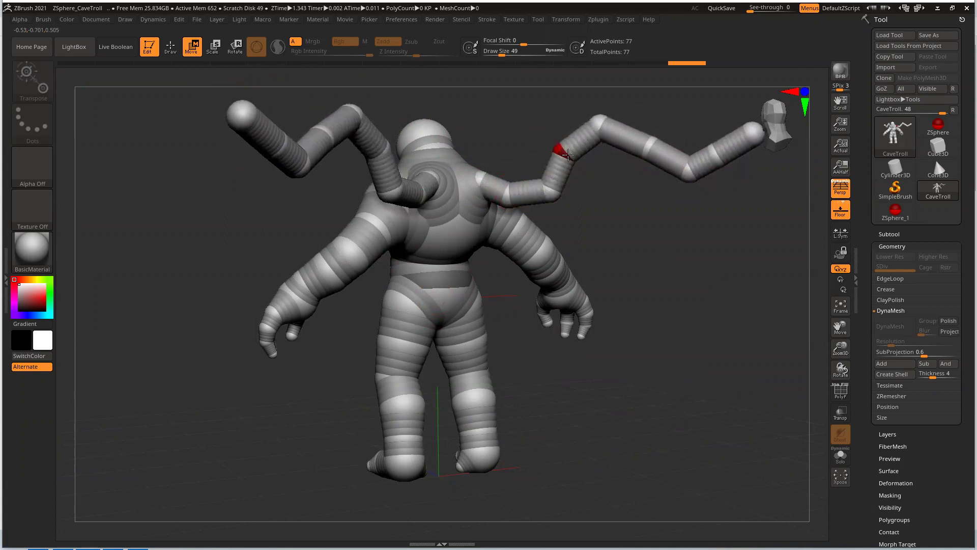
{"action": "left_click_drag", "start_coordinate": [645, 140], "coordinate": [656, 122]}
{"action": "left_click_drag", "start_coordinate": [719, 131], "coordinate": [734, 152]}
- Turn off perspective for the view of the model
{"action": "mouse_move", "coordinate": [760, 257]}
{"action": "left_mouse_down"}
{"action": "mouse_move", "coordinate": [722, 269]}
{"action": "mouse_move", "coordinate": [763, 246]}
{"action": "mouse_move", "coordinate": [749, 254]}
{"action": "left_mouse_up"}
{"action": "left_click", "coordinate": [839, 188]}
{"action": "left_click_drag", "start_coordinate": [578, 211], "coordinate": [650, 244]}
{"action": "left_click_drag", "start_coordinate": [606, 209], "coordinate": [720, 307]}
- Preview the adaptive skin of the troll from the back and front, and return to the ZSphere display
{"action": "key", "text": "a"}
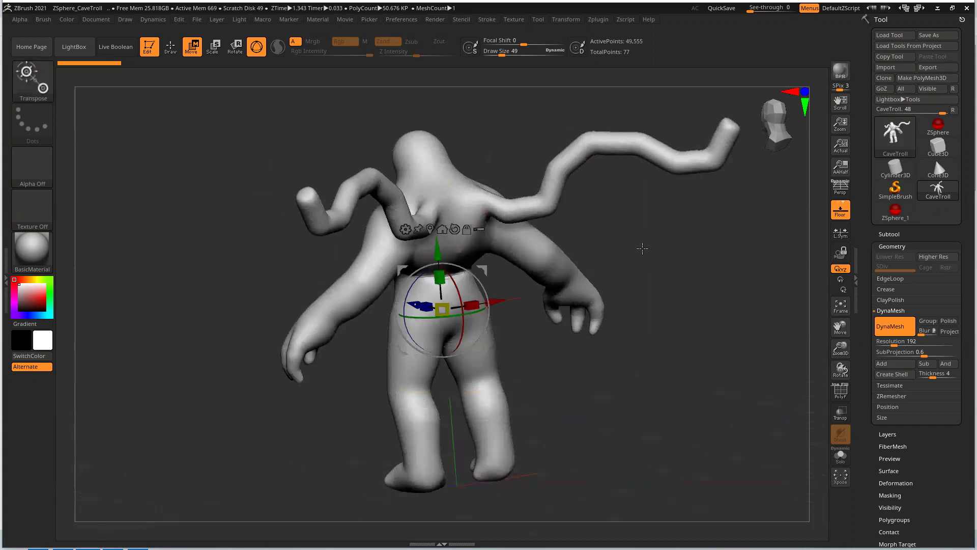
{"action": "left_click_drag", "start_coordinate": [642, 248], "coordinate": [499, 200]}
{"action": "mouse_move", "coordinate": [641, 269]}
{"action": "left_mouse_down"}
{"action": "mouse_move", "coordinate": [661, 248]}
{"action": "mouse_move", "coordinate": [647, 265]}
{"action": "left_mouse_up"}
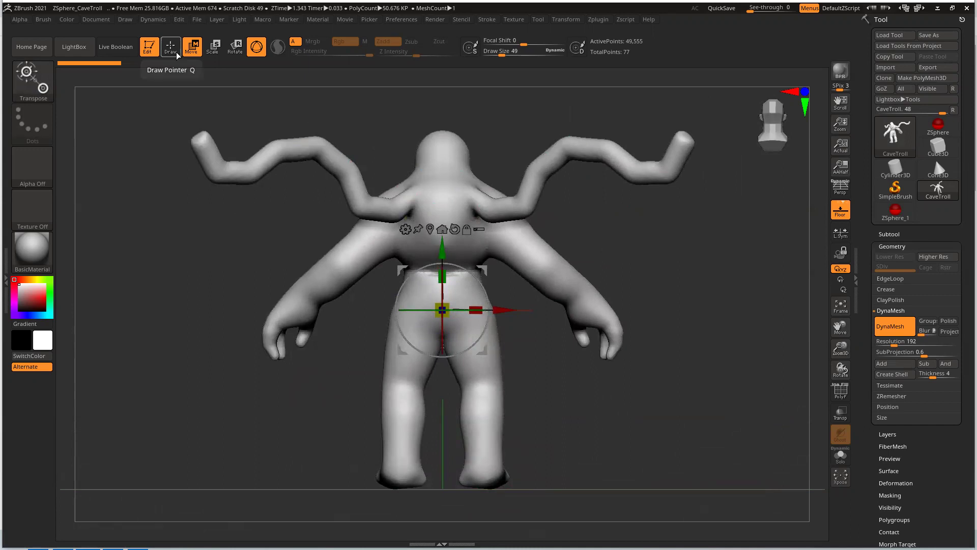
{"action": "mouse_move", "coordinate": [514, 124]}
{"action": "left_mouse_down"}
{"action": "mouse_move", "coordinate": [570, 140]}
{"action": "mouse_move", "coordinate": [618, 137]}
{"action": "left_mouse_up"}
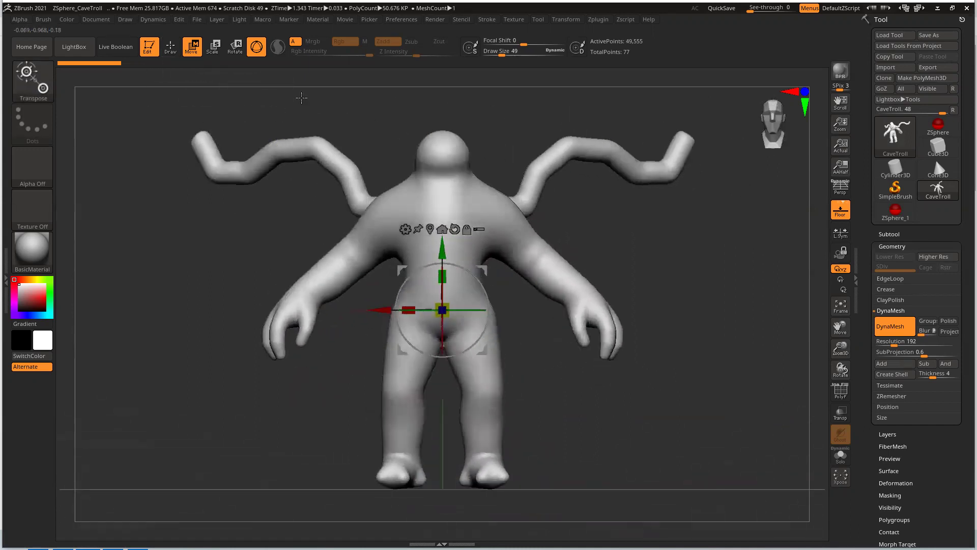
{"action": "key", "text": "a"}
{"action": "left_click_drag", "start_coordinate": [644, 222], "coordinate": [621, 196]}
- Rotate the troll's shoulder and arm joints to raise both arms out to the sides, close to horizontal
{"action": "left_click", "coordinate": [503, 204]}
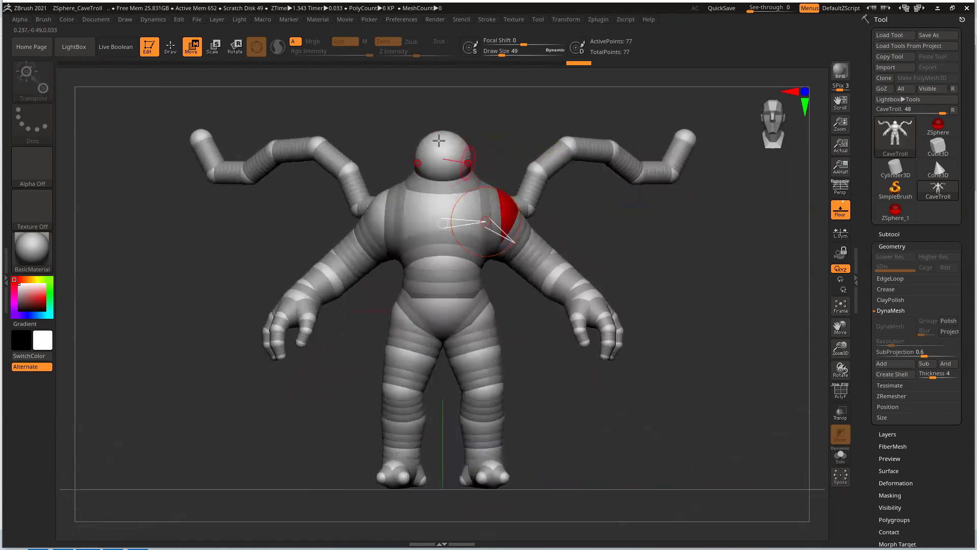
{"action": "left_click", "coordinate": [235, 46]}
{"action": "left_click_drag", "start_coordinate": [496, 208], "coordinate": [530, 232]}
{"action": "left_click_drag", "start_coordinate": [633, 232], "coordinate": [579, 254]}
{"action": "left_click_drag", "start_coordinate": [684, 239], "coordinate": [673, 167]}
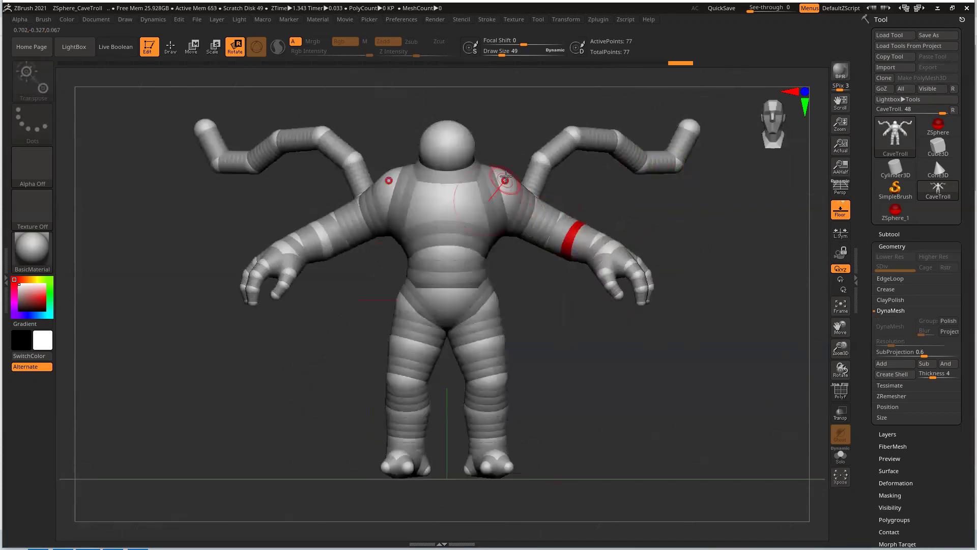
{"action": "left_click_drag", "start_coordinate": [504, 180], "coordinate": [506, 193]}
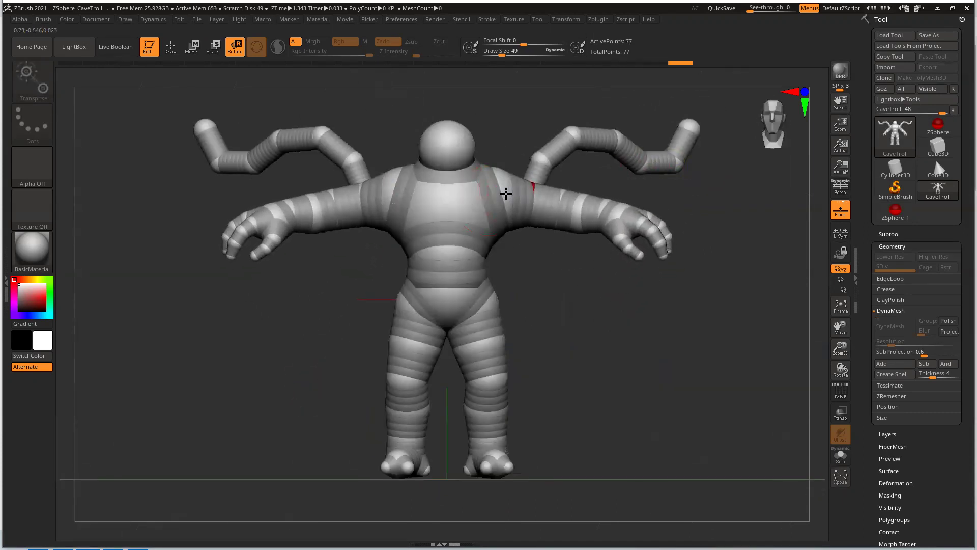
- Rotate the hip and knee joints to spread the legs outward into a wider stance
{"action": "left_click_drag", "start_coordinate": [573, 306], "coordinate": [560, 298]}
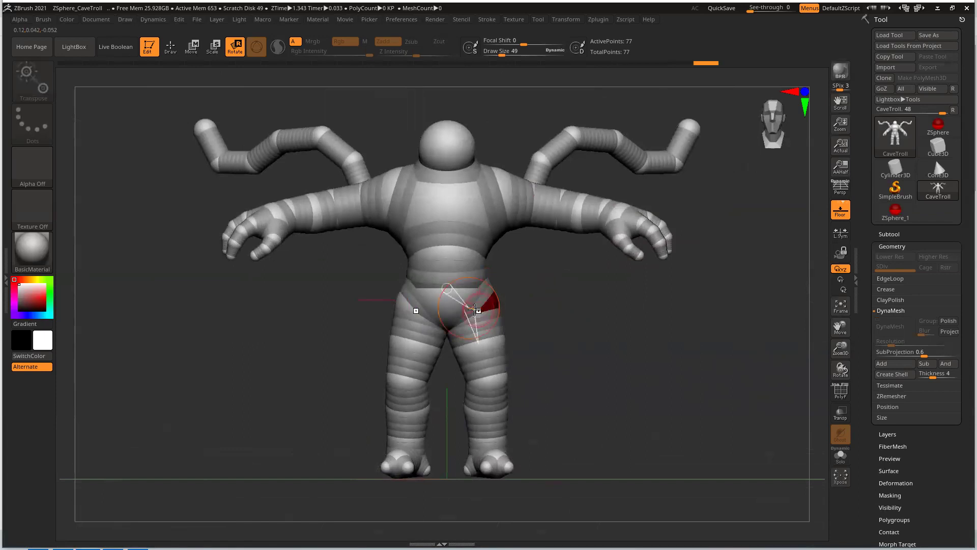
{"action": "left_click_drag", "start_coordinate": [477, 309], "coordinate": [487, 328]}
{"action": "left_click_drag", "start_coordinate": [505, 385], "coordinate": [498, 388]}
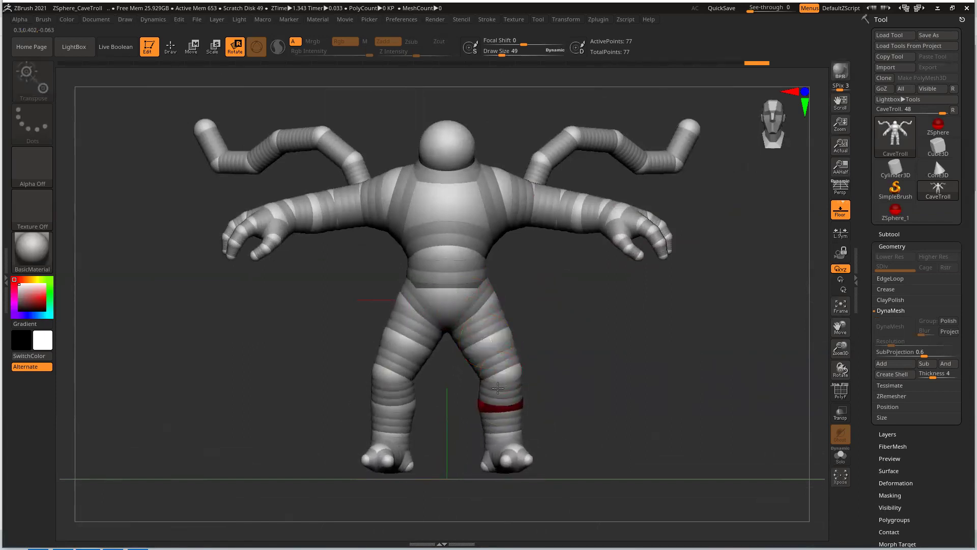
{"action": "left_click_drag", "start_coordinate": [632, 360], "coordinate": [632, 350]}
{"action": "mouse_move", "coordinate": [530, 87]}
{"action": "left_mouse_down"}
{"action": "mouse_move", "coordinate": [475, 101]}
{"action": "mouse_move", "coordinate": [543, 89]}
{"action": "mouse_move", "coordinate": [530, 94]}
{"action": "left_mouse_up"}
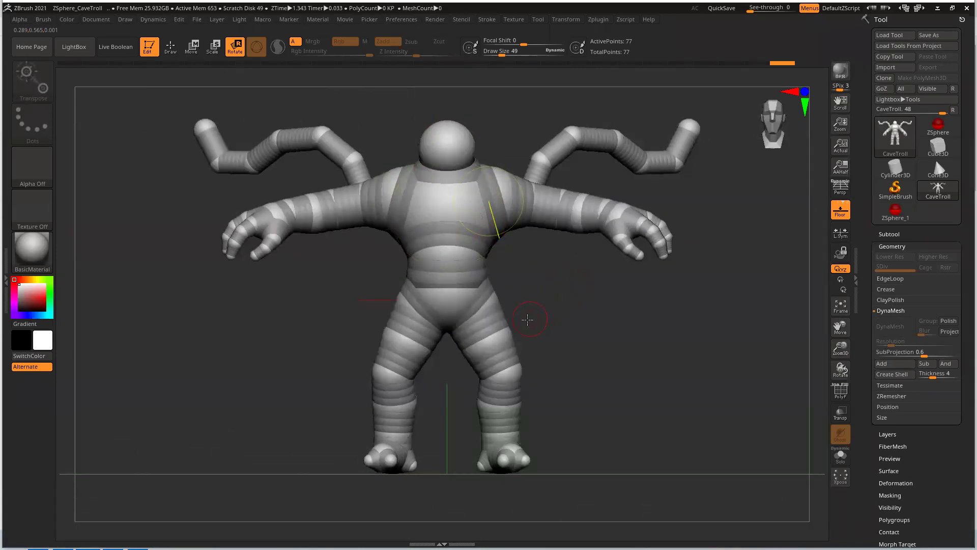
{"action": "left_click_drag", "start_coordinate": [615, 321], "coordinate": [605, 219]}
{"action": "left_click_drag", "start_coordinate": [596, 288], "coordinate": [606, 316]}
{"action": "mouse_move", "coordinate": [780, 64]}
{"action": "left_mouse_down"}
{"action": "mouse_move", "coordinate": [289, 73]}
{"action": "mouse_move", "coordinate": [781, 80]}
{"action": "left_mouse_up"}
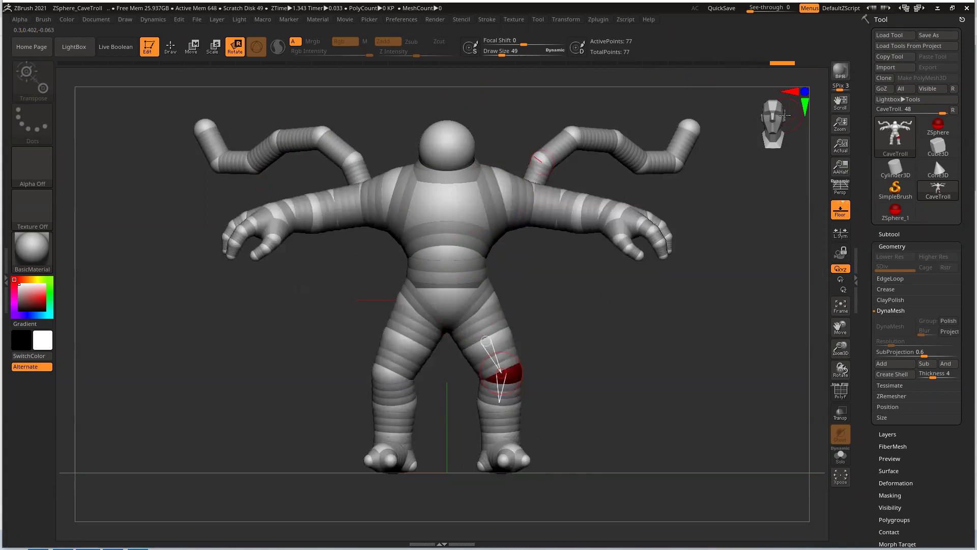
{"action": "left_click_drag", "start_coordinate": [709, 366], "coordinate": [716, 368]}
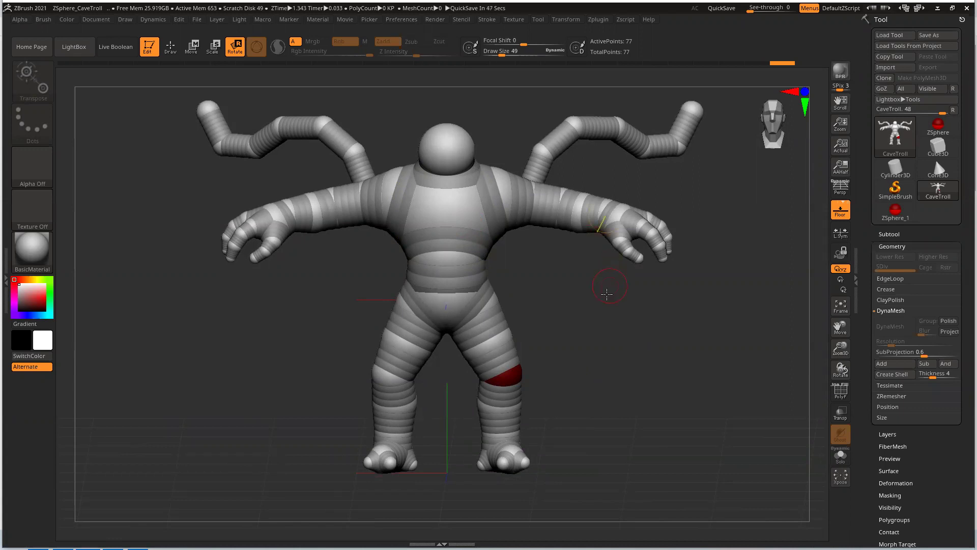
{"action": "left_click_drag", "start_coordinate": [609, 284], "coordinate": [605, 297]}
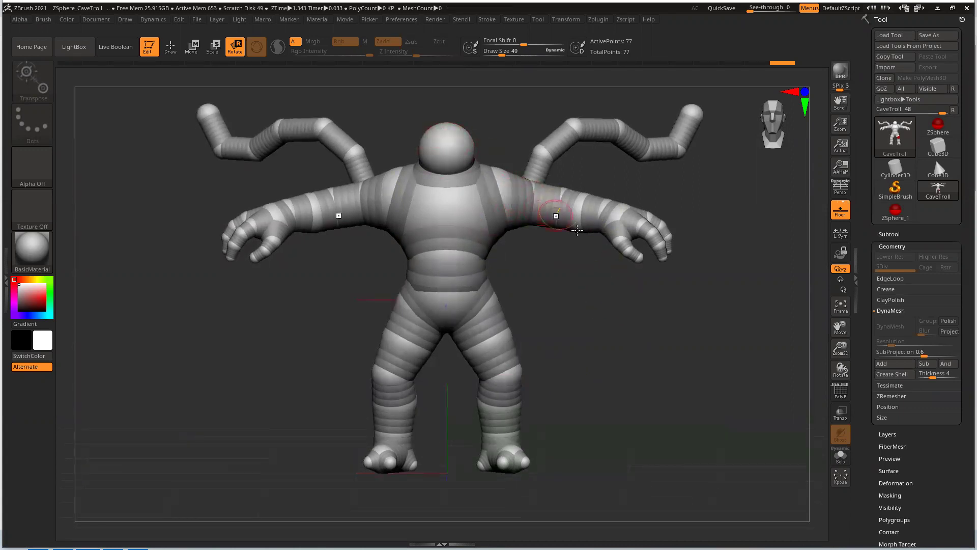
{"action": "left_click_drag", "start_coordinate": [649, 324], "coordinate": [605, 254]}
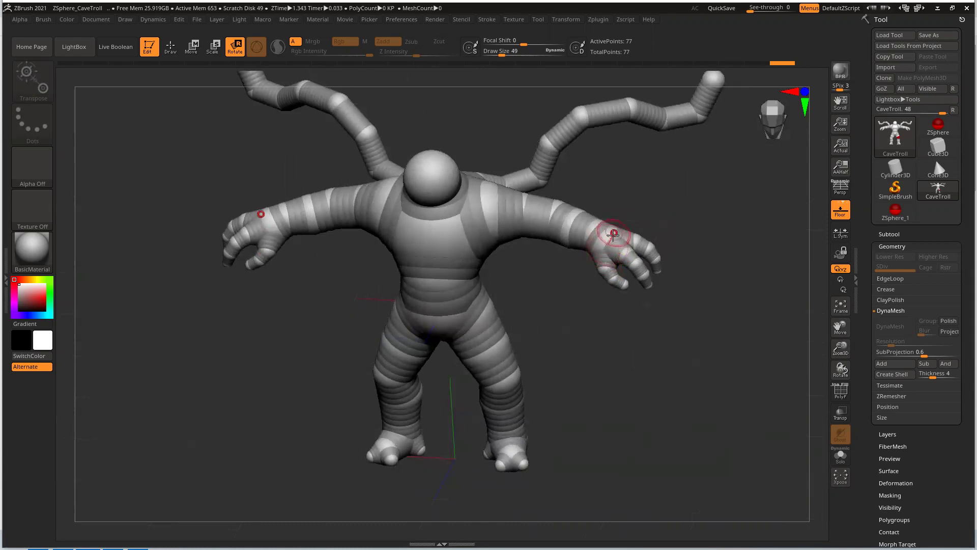
{"action": "left_click_drag", "start_coordinate": [612, 334], "coordinate": [618, 392]}
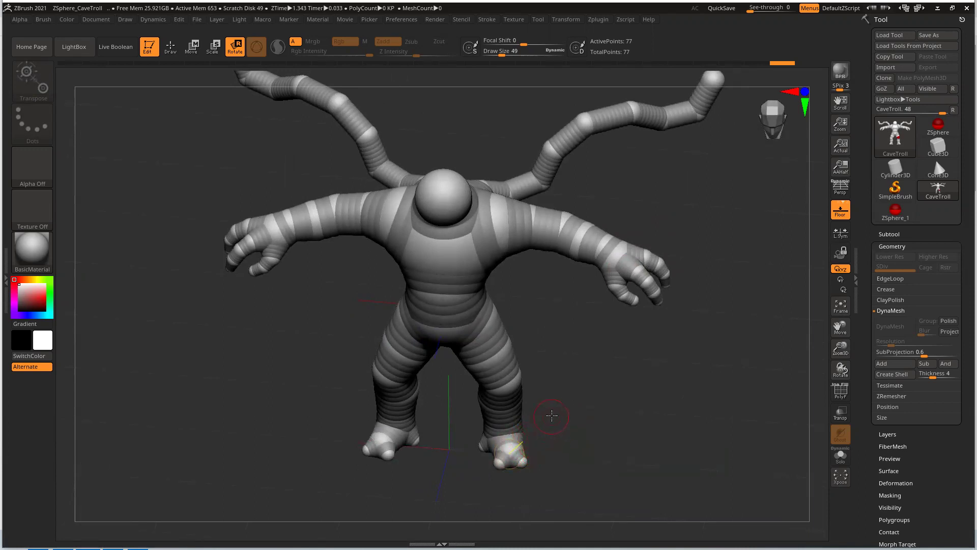
{"action": "left_click_drag", "start_coordinate": [605, 405], "coordinate": [610, 390]}
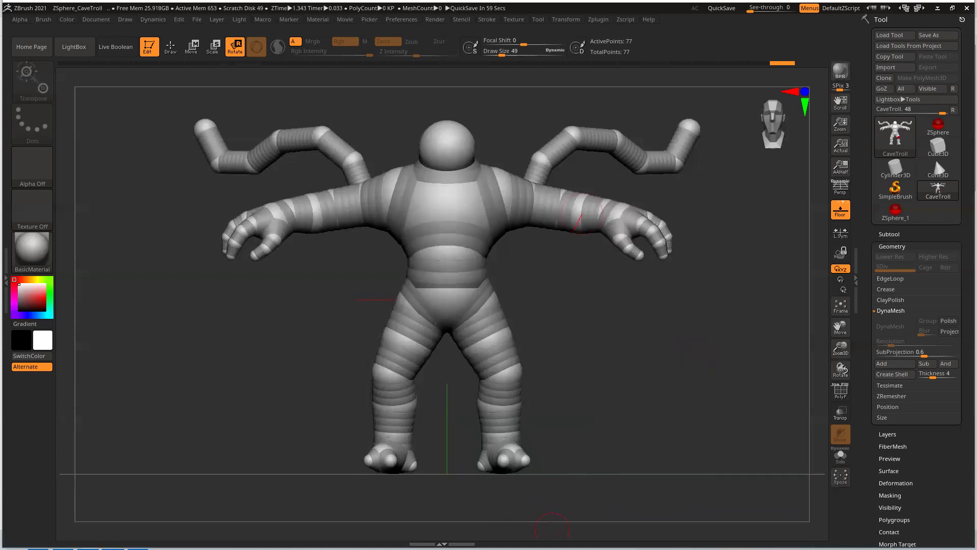
{"action": "left_click_drag", "start_coordinate": [603, 369], "coordinate": [610, 369]}
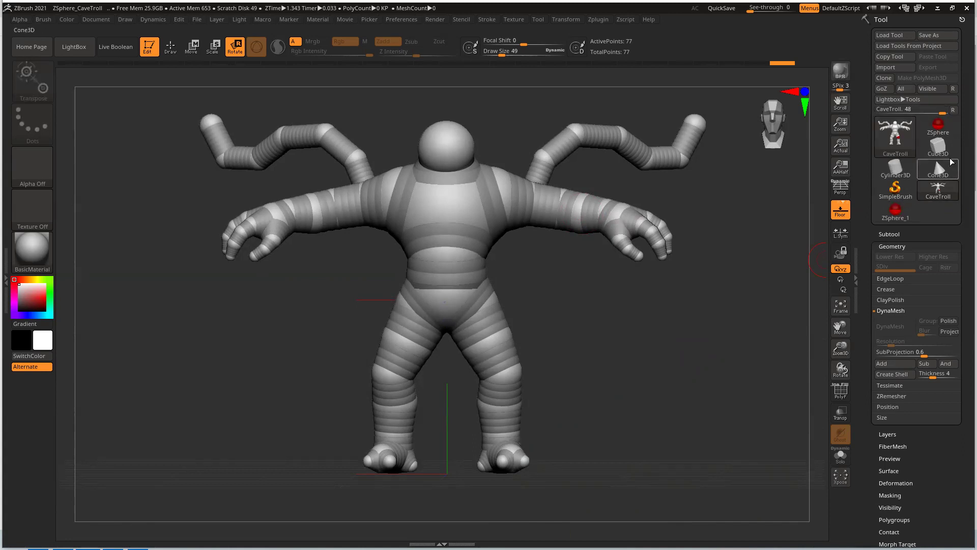
{"action": "mouse_move", "coordinate": [941, 126]}
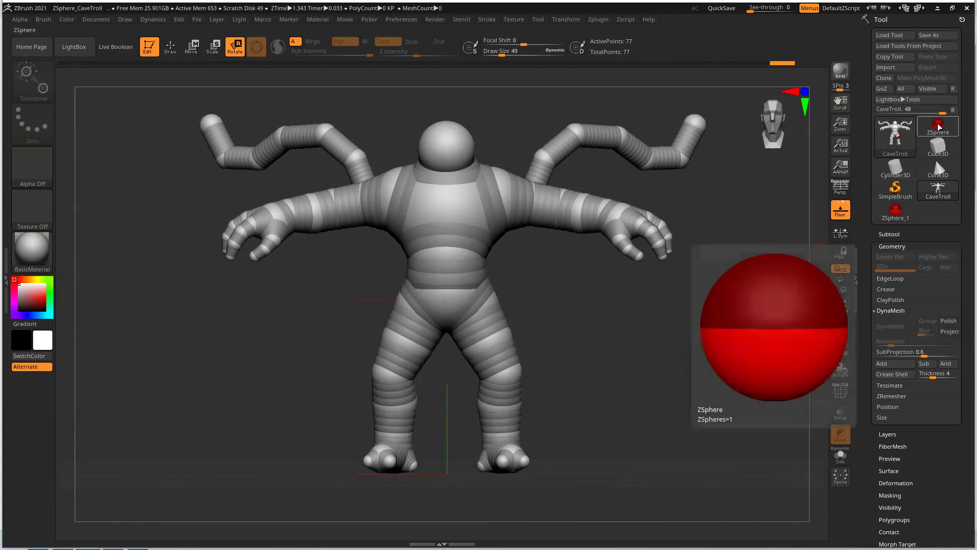
{"action": "mouse_move", "coordinate": [936, 147]}
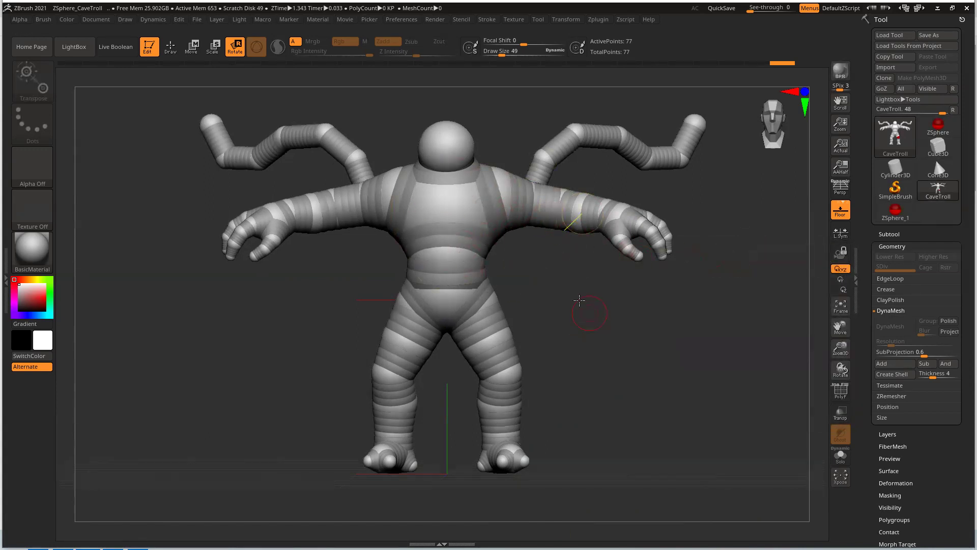
- Switch the active tool among the Cylinder3D, Cone3D and Cube3D primitives, and return to the CaveTroll model
{"action": "left_click_drag", "start_coordinate": [599, 300], "coordinate": [601, 307]}
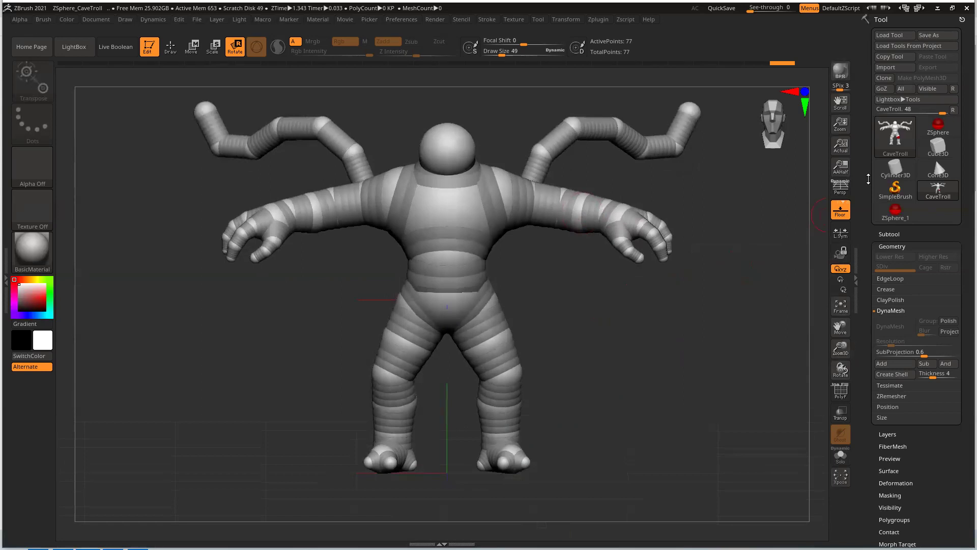
{"action": "left_click", "coordinate": [895, 170]}
{"action": "left_click", "coordinate": [937, 169]}
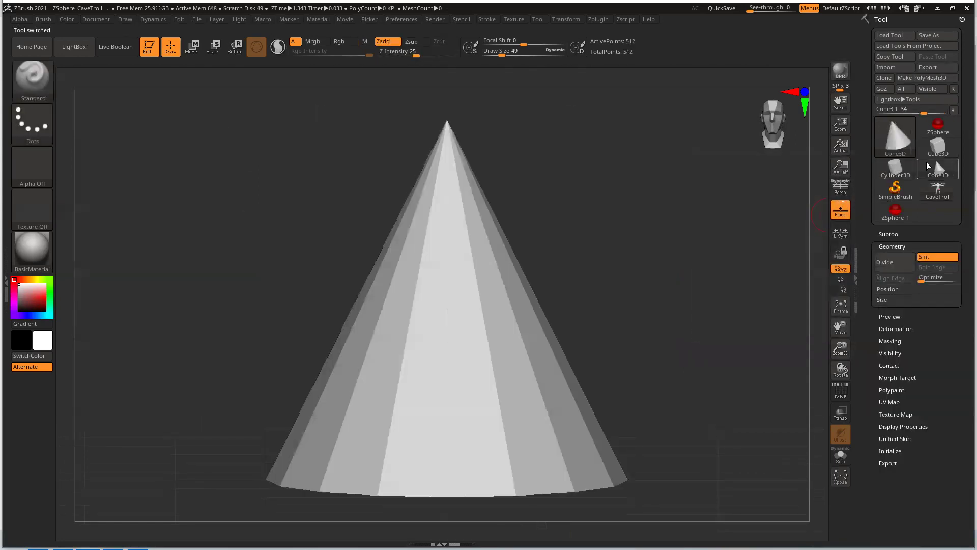
{"action": "left_click", "coordinate": [935, 150]}
{"action": "left_click", "coordinate": [895, 170]}
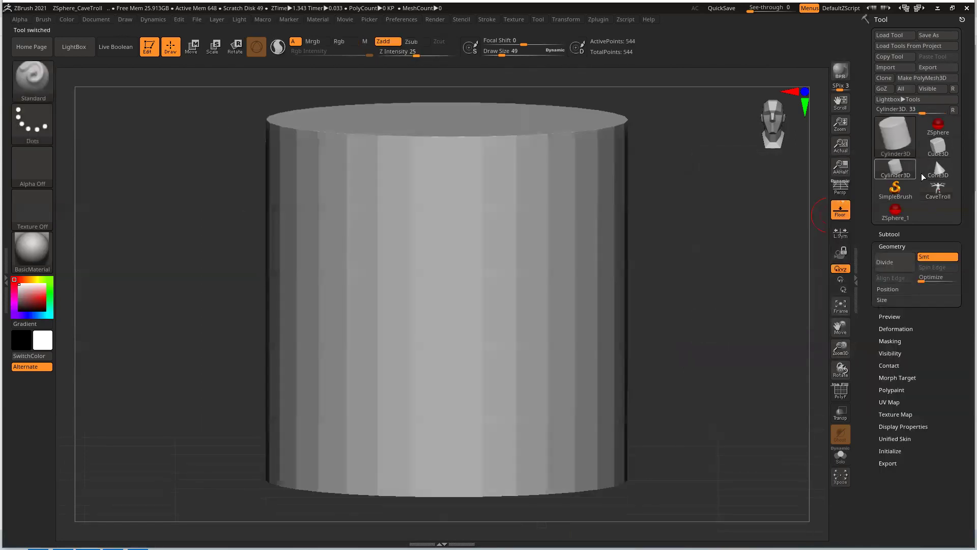
{"action": "left_click", "coordinate": [938, 168]}
{"action": "mouse_move", "coordinate": [939, 133]}
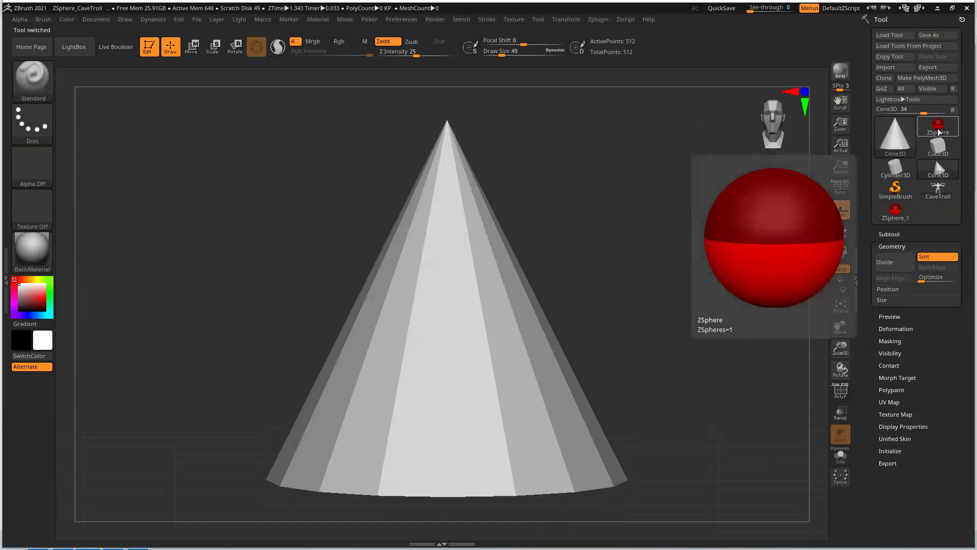
{"action": "mouse_move", "coordinate": [897, 135]}
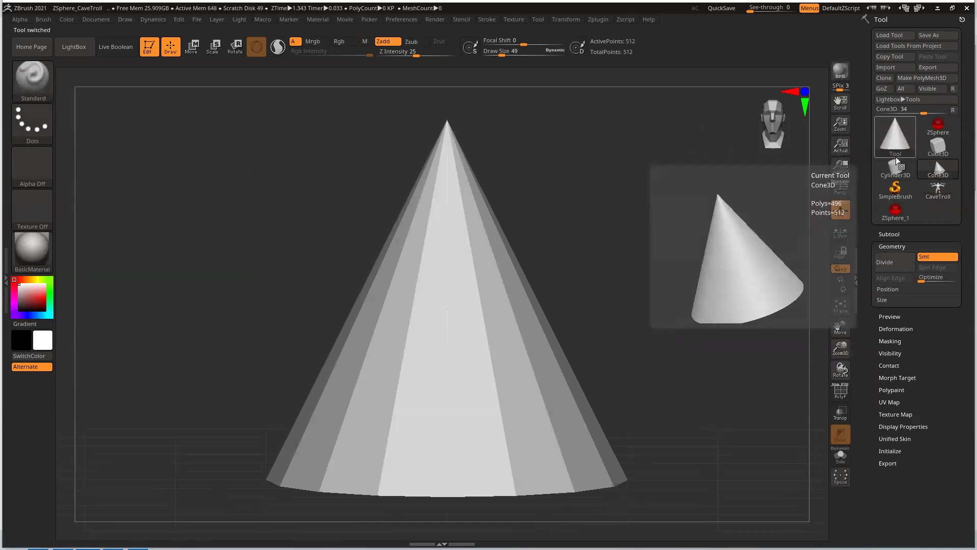
{"action": "left_click", "coordinate": [938, 189]}
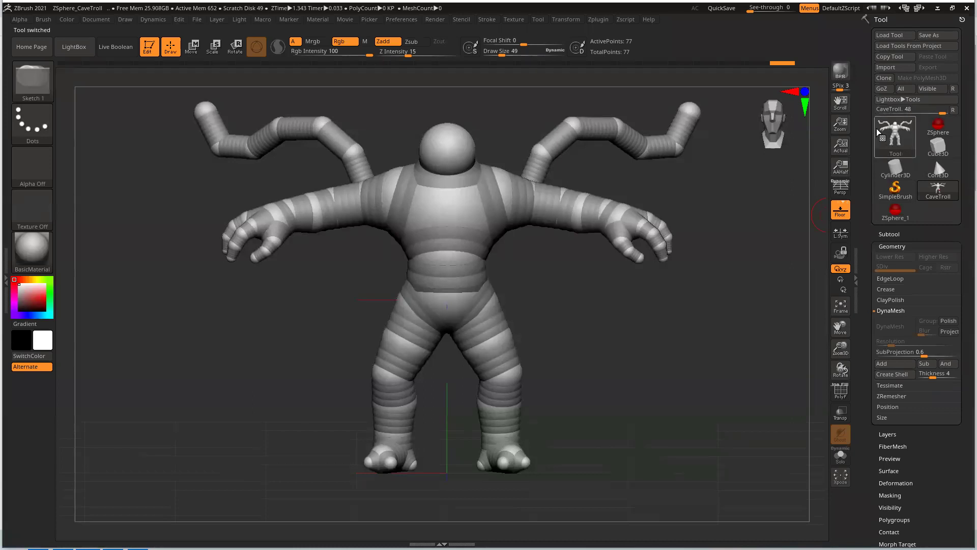
{"action": "mouse_move", "coordinate": [934, 195]}
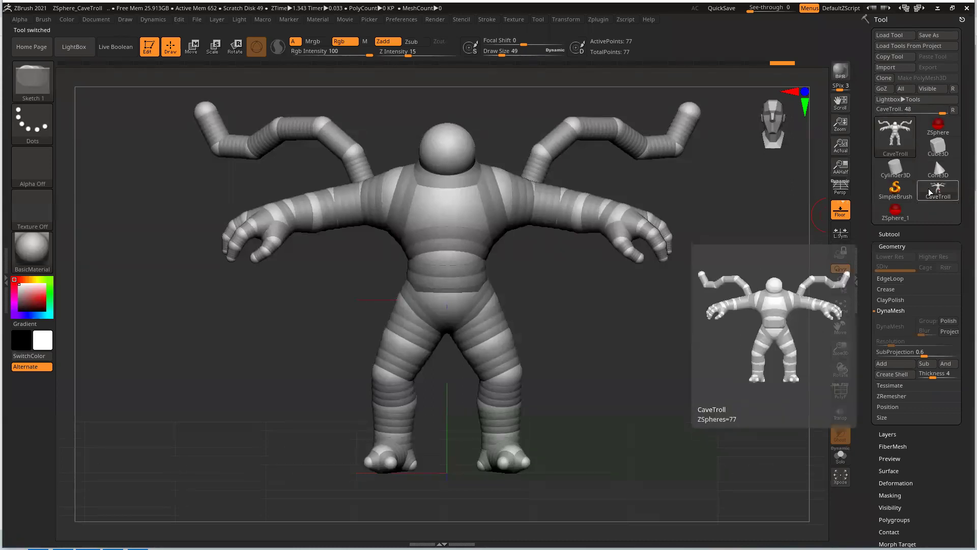
{"action": "mouse_move", "coordinate": [878, 140]}
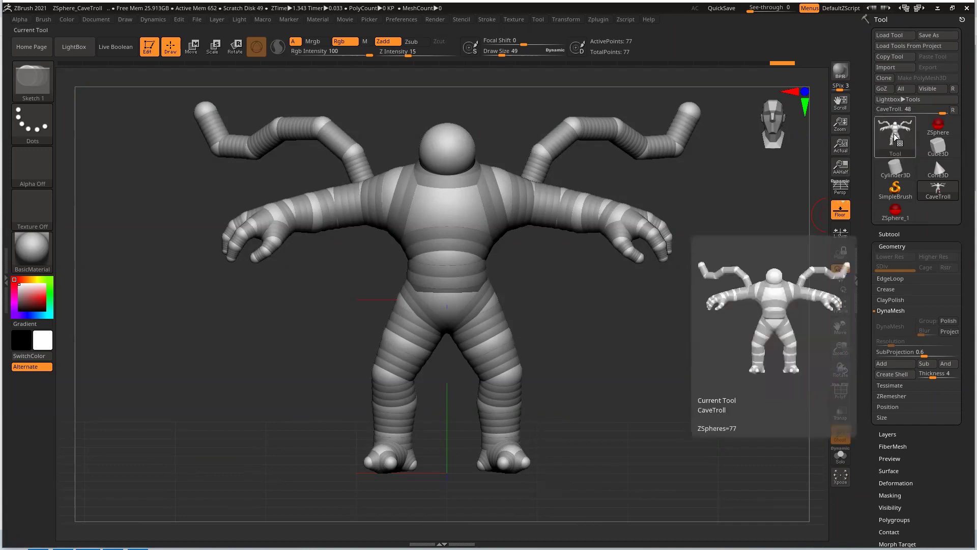
{"action": "left_click", "coordinate": [893, 133]}
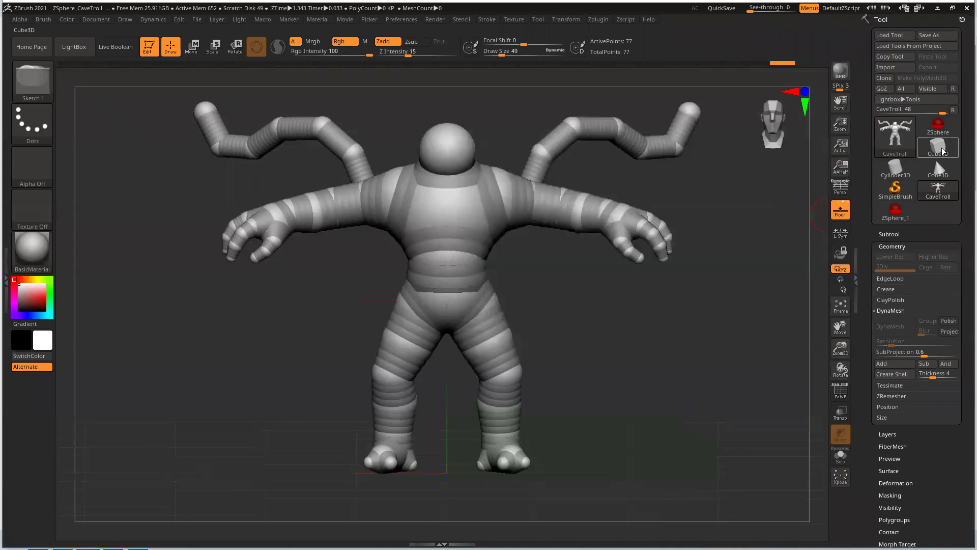
- Switch the active tool through Cube3D, ZSphere, CaveTroll and Cylinder3D, ending on the Cone3D primitive
{"action": "left_click", "coordinate": [942, 151]}
{"action": "left_click_drag", "start_coordinate": [814, 245], "coordinate": [793, 219]}
{"action": "left_click", "coordinate": [938, 126]}
{"action": "left_click", "coordinate": [932, 195]}
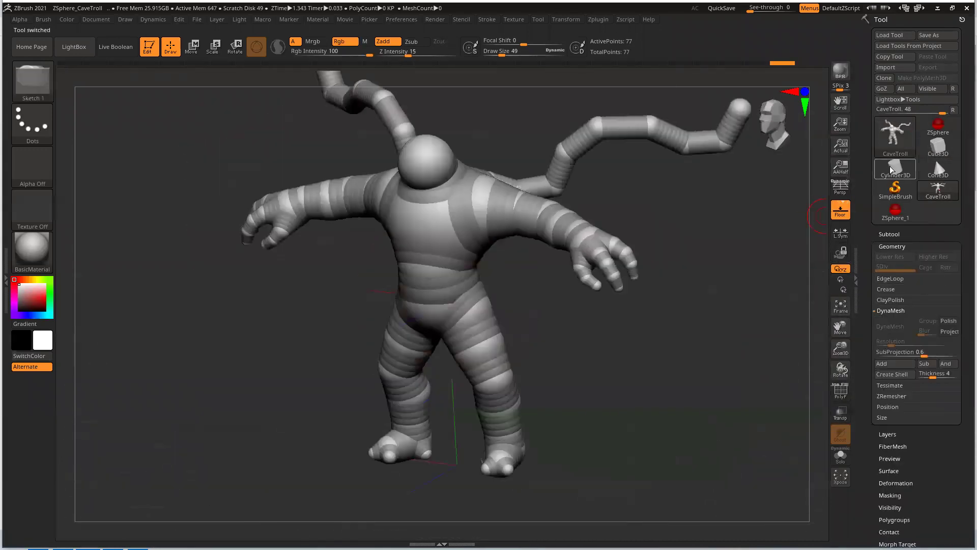
{"action": "left_click", "coordinate": [892, 169]}
{"action": "left_click", "coordinate": [937, 169]}
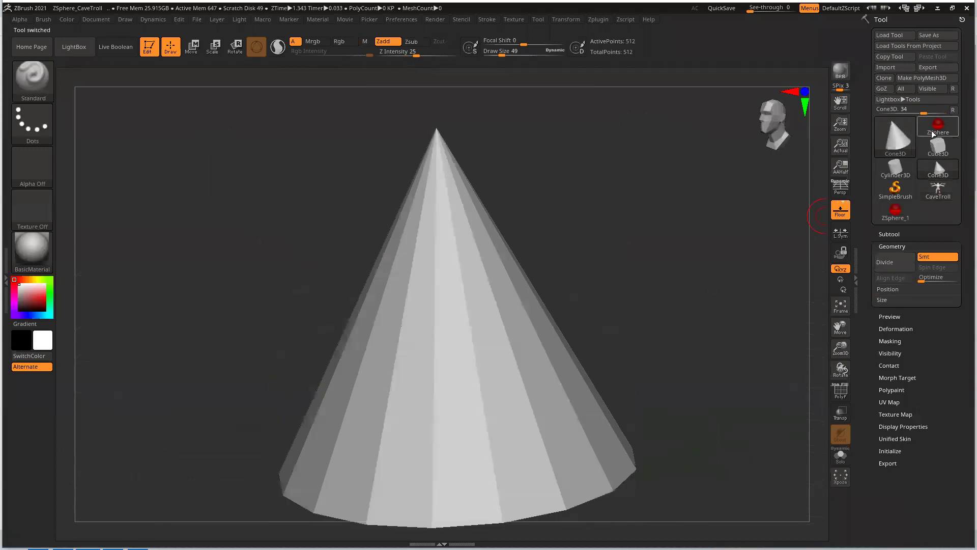
- Make the single ZSphere from the 3D meshes the active tool and face it straight from the front
{"action": "left_click", "coordinate": [890, 137]}
{"action": "left_click", "coordinate": [898, 140]}
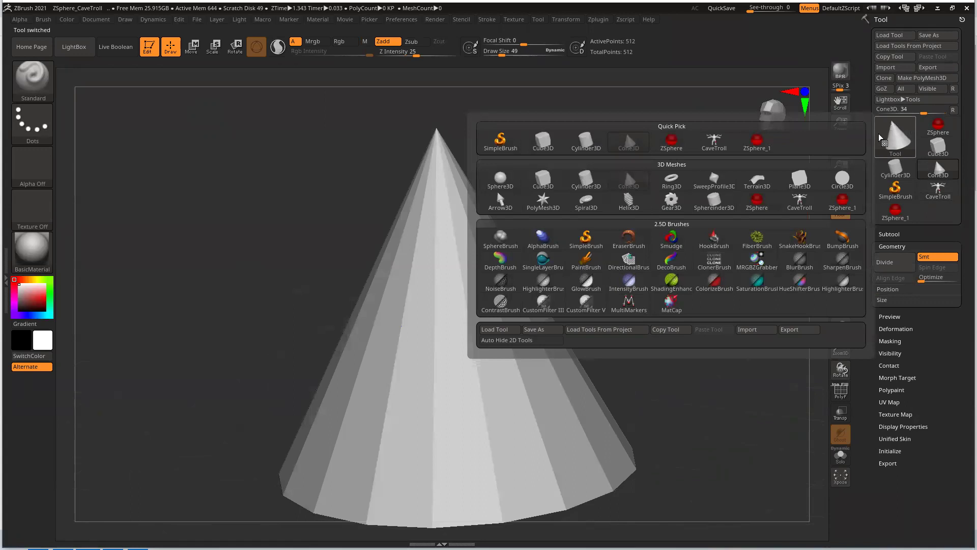
{"action": "mouse_move", "coordinate": [757, 206]}
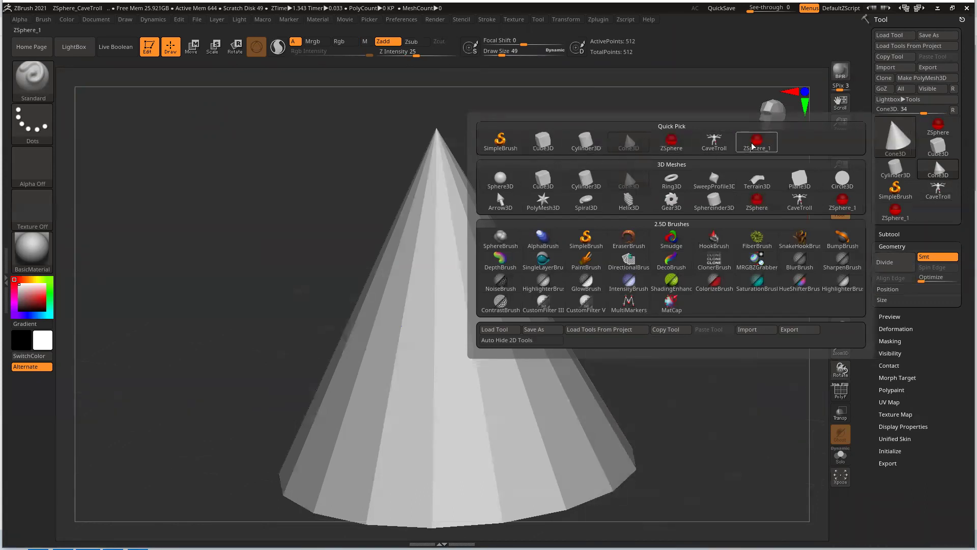
{"action": "left_click", "coordinate": [757, 204]}
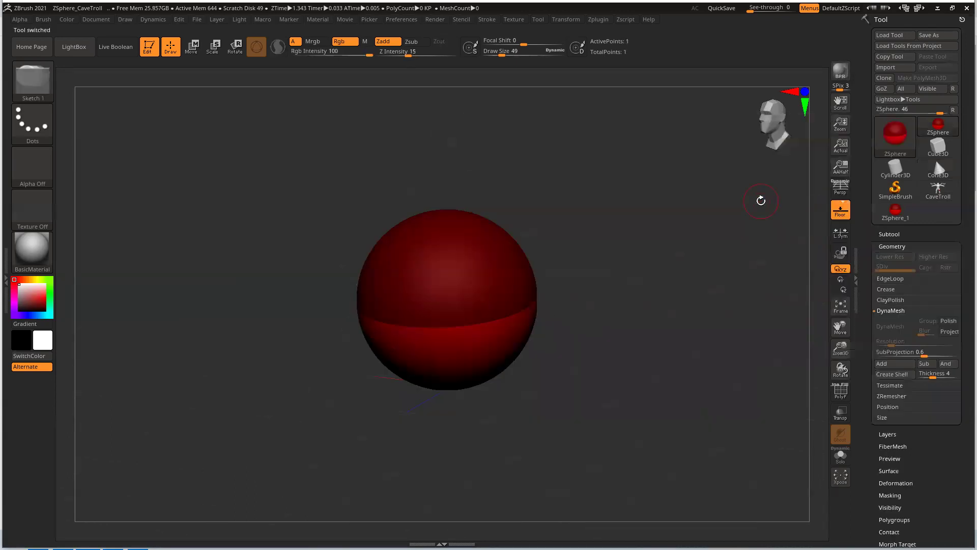
{"action": "left_click_drag", "start_coordinate": [769, 195], "coordinate": [772, 169]}
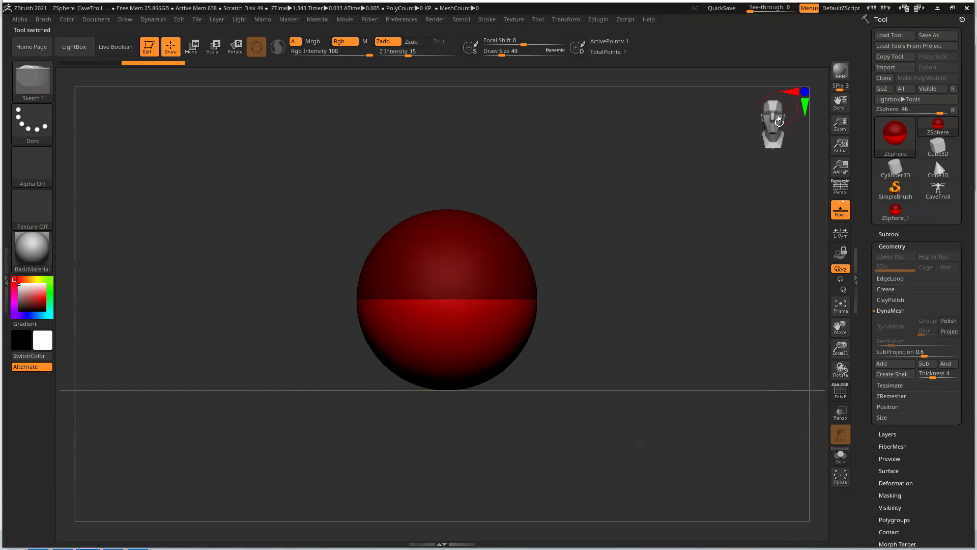
{"action": "mouse_move", "coordinate": [774, 124]}
{"action": "left_mouse_down"}
{"action": "mouse_move", "coordinate": [779, 118]}
{"action": "mouse_move", "coordinate": [773, 124]}
{"action": "left_mouse_up"}
{"action": "left_click_drag", "start_coordinate": [663, 185], "coordinate": [748, 209]}
{"action": "mouse_move", "coordinate": [650, 185]}
{"action": "left_mouse_down"}
{"action": "mouse_move", "coordinate": [654, 234]}
{"action": "mouse_move", "coordinate": [653, 194]}
{"action": "left_mouse_up"}
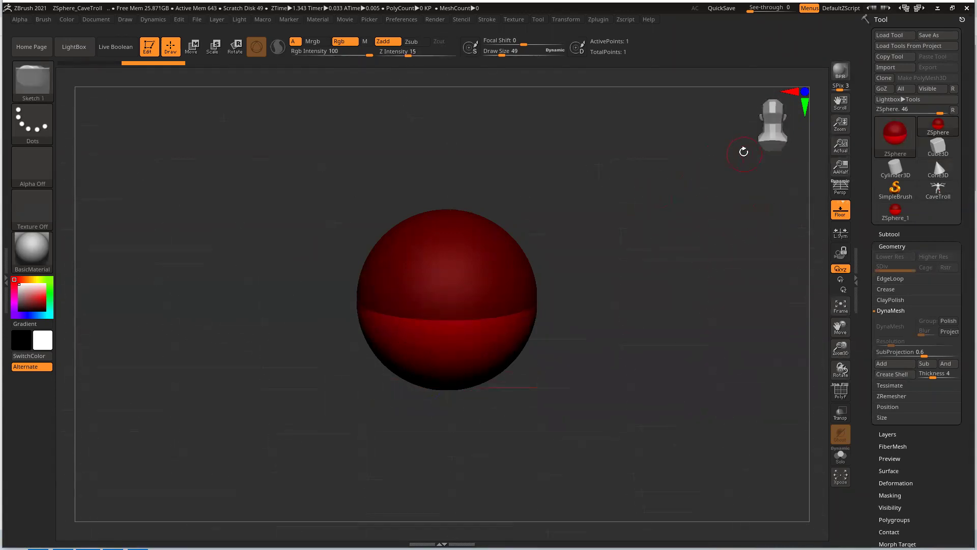
{"action": "left_click", "coordinate": [773, 120]}
{"action": "left_click_drag", "start_coordinate": [767, 115], "coordinate": [740, 120]}
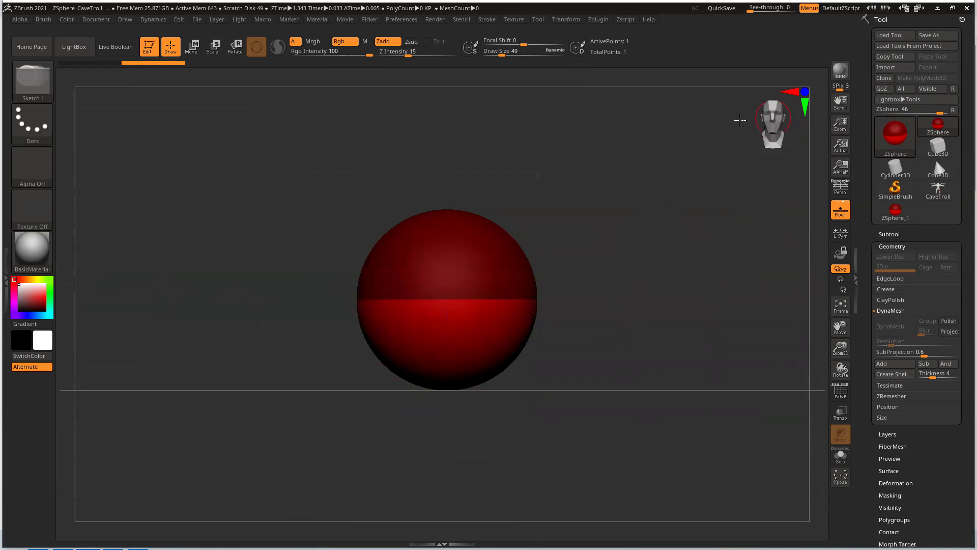
- Activate symmetry across the X axis for the ZSphere and check the mirrored cursor on its surface
{"action": "mouse_move", "coordinate": [667, 268]}
{"action": "left_mouse_down"}
{"action": "mouse_move", "coordinate": [667, 254]}
{"action": "mouse_move", "coordinate": [672, 263]}
{"action": "left_mouse_up"}
{"action": "left_click", "coordinate": [562, 18]}
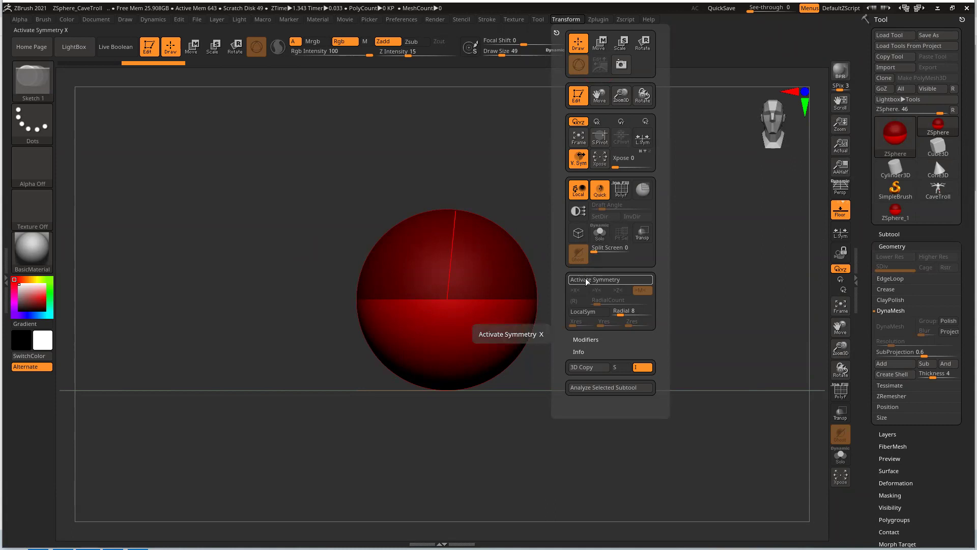
{"action": "left_click", "coordinate": [599, 279]}
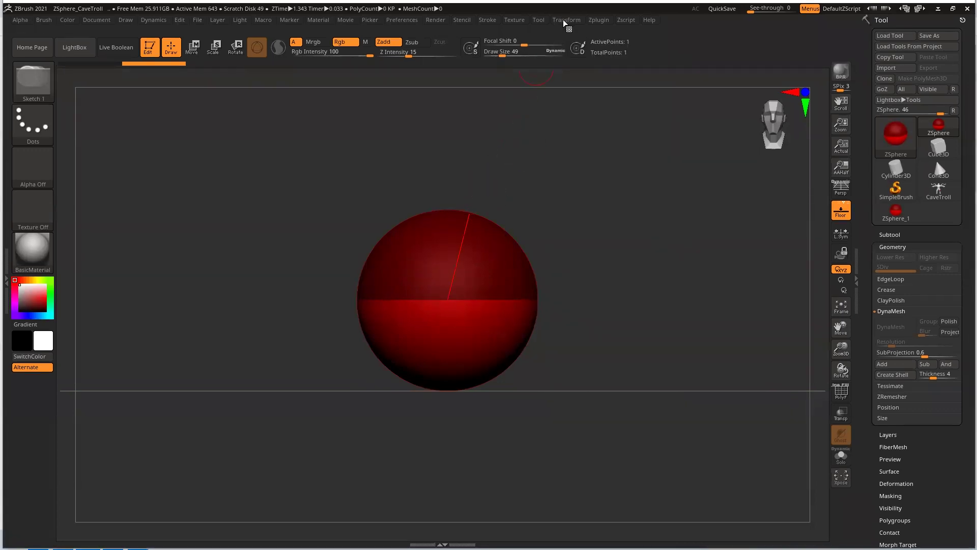
{"action": "mouse_move", "coordinate": [567, 20]}
{"action": "left_click_drag", "start_coordinate": [572, 190], "coordinate": [558, 214]}
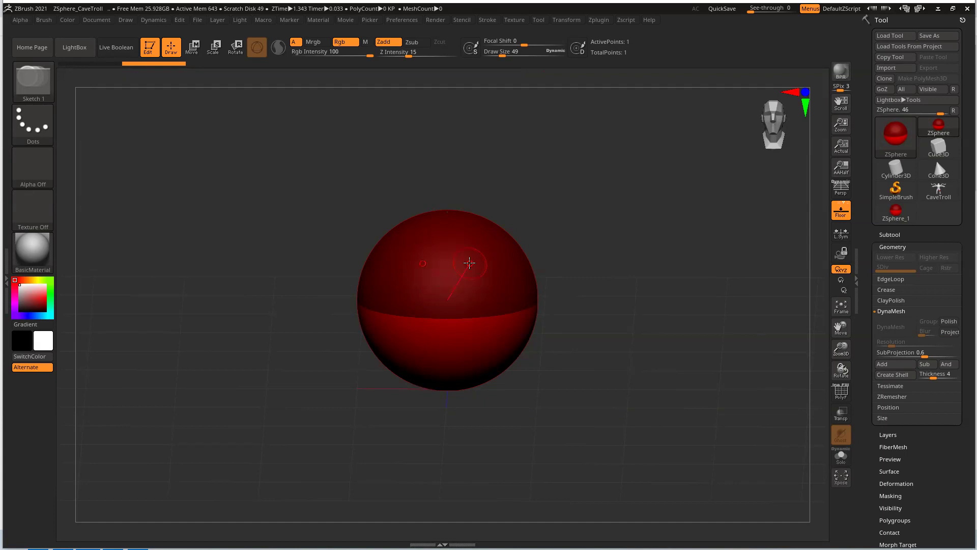
{"action": "left_click_drag", "start_coordinate": [638, 270], "coordinate": [639, 260]}
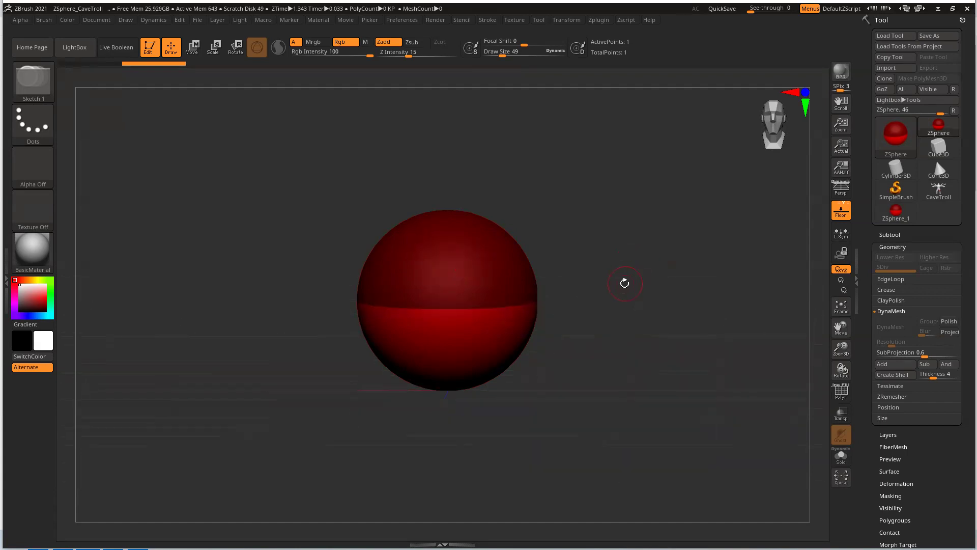
{"action": "left_click_drag", "start_coordinate": [618, 296], "coordinate": [626, 270]}
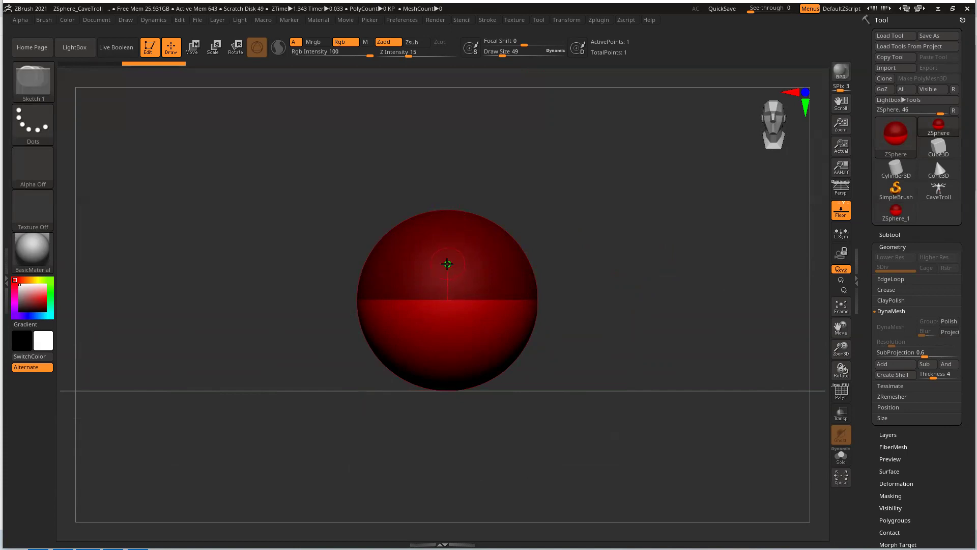
{"action": "mouse_move", "coordinate": [627, 255]}
{"action": "left_mouse_down"}
{"action": "mouse_move", "coordinate": [621, 273]}
{"action": "mouse_move", "coordinate": [625, 262]}
{"action": "mouse_move", "coordinate": [645, 263]}
{"action": "left_mouse_up"}
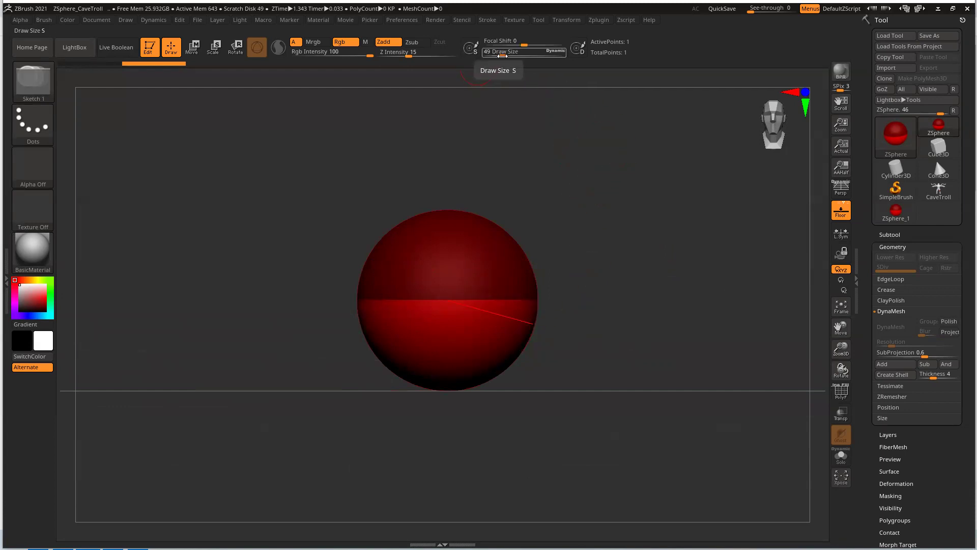
- Set the draw size to 1 and zoom out to leave free space around the ZSphere
{"action": "left_click_drag", "start_coordinate": [500, 52], "coordinate": [488, 52]}
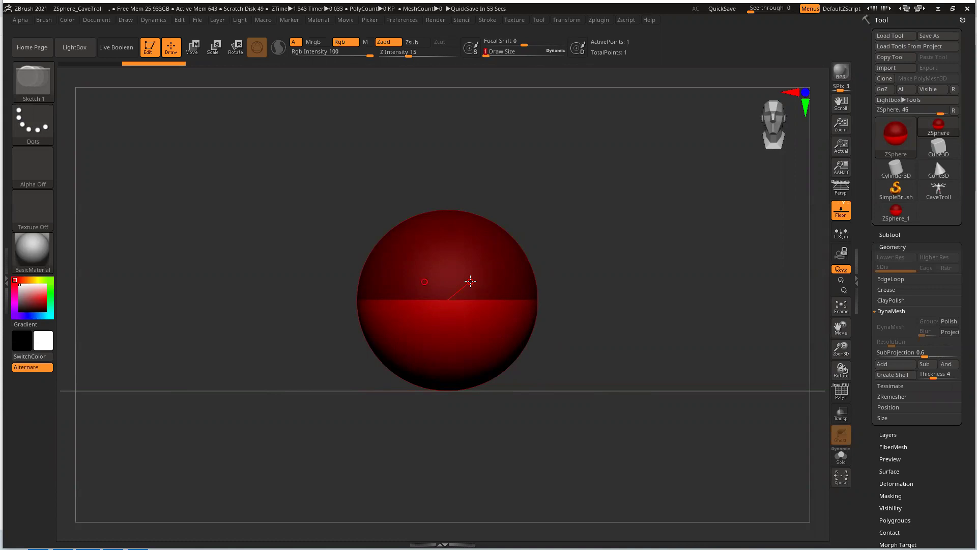
{"action": "mouse_move", "coordinate": [694, 216]}
{"action": "left_mouse_down"}
{"action": "mouse_move", "coordinate": [693, 235]}
{"action": "mouse_move", "coordinate": [693, 224]}
{"action": "left_mouse_up"}
{"action": "left_click_drag", "start_coordinate": [615, 243], "coordinate": [609, 219]}
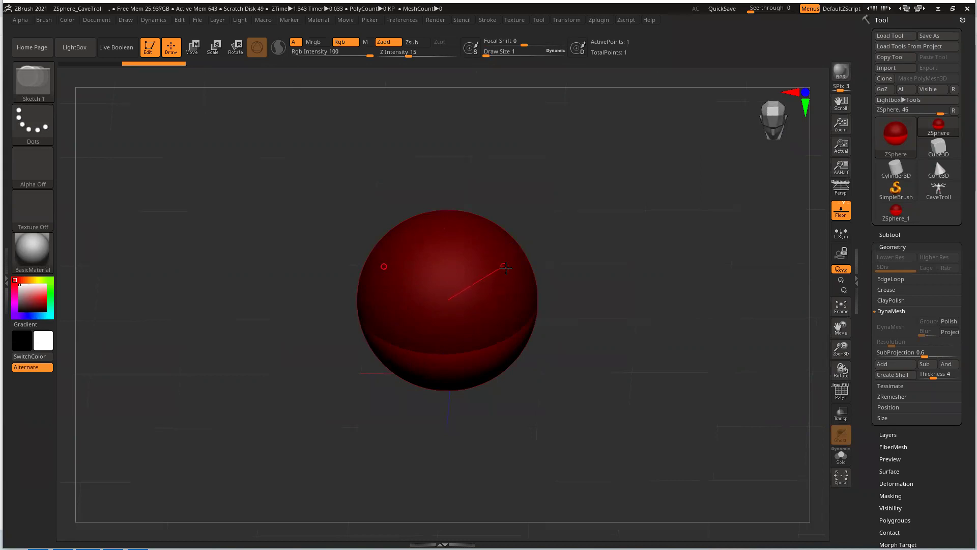
{"action": "left_click_drag", "start_coordinate": [637, 269], "coordinate": [636, 260], "text": "shift"}
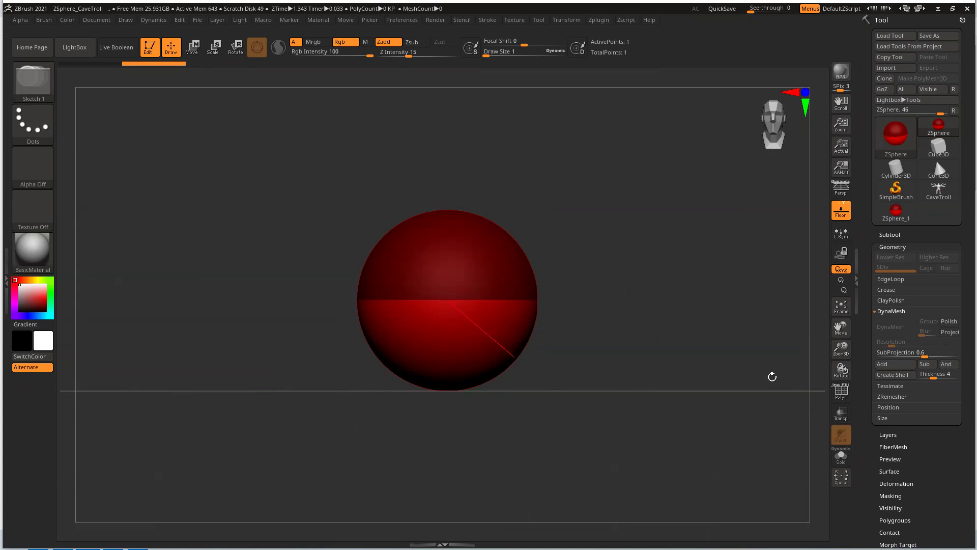
{"action": "left_click_drag", "start_coordinate": [838, 349], "coordinate": [834, 320]}
{"action": "left_click_drag", "start_coordinate": [707, 367], "coordinate": [724, 340], "text": "alt"}
{"action": "left_click_drag", "start_coordinate": [841, 350], "coordinate": [836, 335]}
{"action": "left_click_drag", "start_coordinate": [709, 268], "coordinate": [698, 281], "text": "alt"}
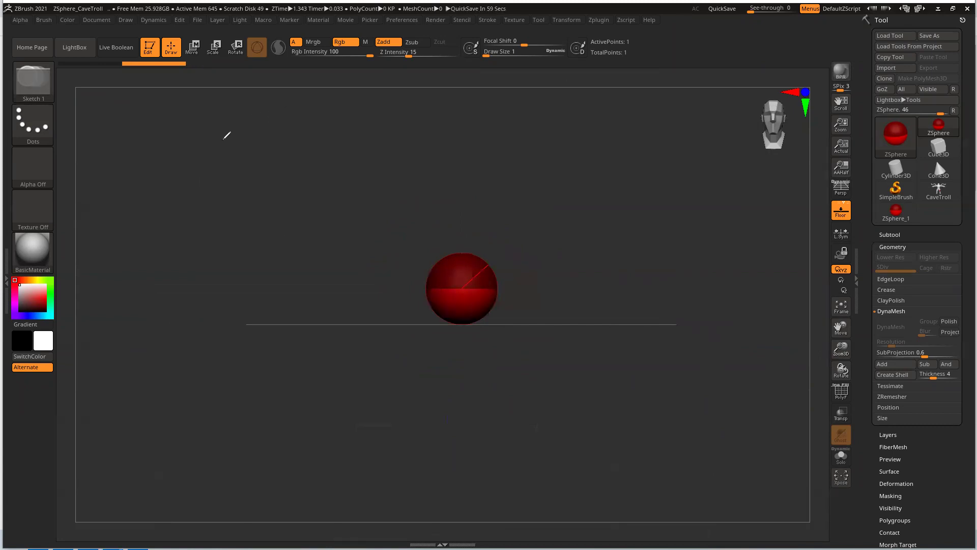
- Sketch a red on-screen annotation of a humanoid figure beside the ZSphere, with circles at head, chest, waist, hips, hands, knees and feet
{"action": "mouse_move", "coordinate": [205, 104]}
{"action": "left_mouse_down"}
{"action": "mouse_move", "coordinate": [206, 127]}
{"action": "mouse_move", "coordinate": [200, 104]}
{"action": "left_mouse_up"}
{"action": "mouse_move", "coordinate": [191, 162]}
{"action": "left_mouse_down"}
{"action": "mouse_move", "coordinate": [208, 162]}
{"action": "mouse_move", "coordinate": [186, 141]}
{"action": "left_mouse_up"}
{"action": "mouse_move", "coordinate": [247, 171]}
{"action": "left_mouse_down"}
{"action": "mouse_move", "coordinate": [262, 189]}
{"action": "mouse_move", "coordinate": [248, 171]}
{"action": "left_mouse_up"}
{"action": "left_click_drag", "start_coordinate": [146, 177], "coordinate": [152, 191]}
{"action": "mouse_move", "coordinate": [206, 166]}
{"action": "left_mouse_down"}
{"action": "mouse_move", "coordinate": [252, 171]}
{"action": "mouse_move", "coordinate": [212, 198]}
{"action": "mouse_move", "coordinate": [136, 197]}
{"action": "mouse_move", "coordinate": [148, 174]}
{"action": "left_mouse_up"}
{"action": "left_click_drag", "start_coordinate": [215, 203], "coordinate": [218, 259]}
{"action": "mouse_move", "coordinate": [178, 208]}
{"action": "left_mouse_down"}
{"action": "mouse_move", "coordinate": [181, 260]}
{"action": "mouse_move", "coordinate": [218, 263]}
{"action": "mouse_move", "coordinate": [239, 331]}
{"action": "left_mouse_up"}
{"action": "mouse_move", "coordinate": [202, 272]}
{"action": "left_mouse_down"}
{"action": "mouse_move", "coordinate": [215, 318]}
{"action": "mouse_move", "coordinate": [235, 334]}
{"action": "mouse_move", "coordinate": [258, 382]}
{"action": "left_mouse_up"}
{"action": "left_click_drag", "start_coordinate": [220, 338], "coordinate": [228, 389]}
{"action": "mouse_move", "coordinate": [200, 270]}
{"action": "left_mouse_down"}
{"action": "mouse_move", "coordinate": [163, 337]}
{"action": "mouse_move", "coordinate": [187, 325]}
{"action": "mouse_move", "coordinate": [156, 335]}
{"action": "mouse_move", "coordinate": [152, 375]}
{"action": "mouse_move", "coordinate": [174, 382]}
{"action": "left_mouse_up"}
{"action": "left_click_drag", "start_coordinate": [167, 326], "coordinate": [146, 385]}
{"action": "mouse_move", "coordinate": [207, 205]}
{"action": "left_mouse_down"}
{"action": "mouse_move", "coordinate": [187, 233]}
{"action": "mouse_move", "coordinate": [215, 201]}
{"action": "left_mouse_up"}
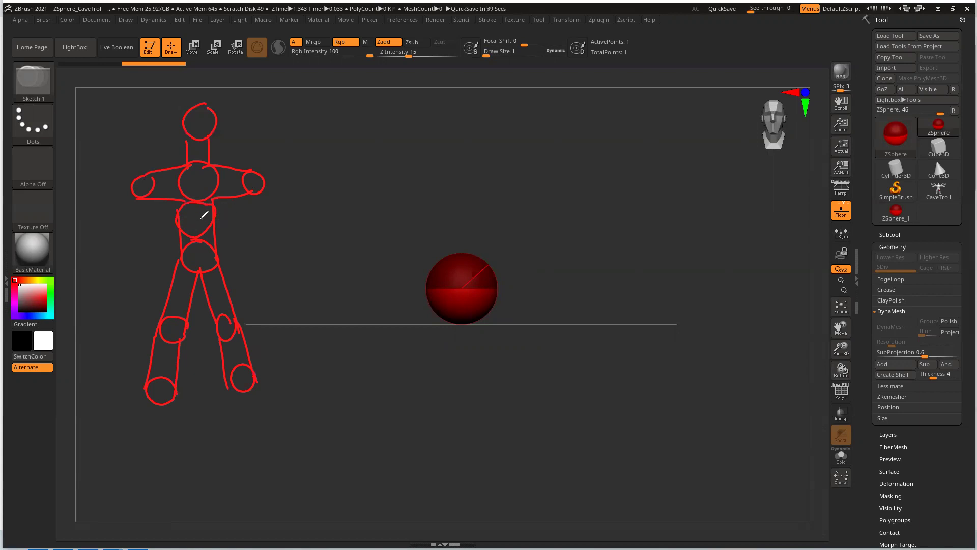
- Annotate the humanoid sketch with an R in the waist circle, an R in the head circle and an X beside the head
{"action": "mouse_move", "coordinate": [191, 220]}
{"action": "left_mouse_down"}
{"action": "mouse_move", "coordinate": [190, 211]}
{"action": "mouse_move", "coordinate": [196, 222]}
{"action": "left_mouse_up"}
{"action": "left_click_drag", "start_coordinate": [196, 114], "coordinate": [207, 133]}
{"action": "left_click_drag", "start_coordinate": [259, 108], "coordinate": [227, 140]}
{"action": "left_click_drag", "start_coordinate": [228, 110], "coordinate": [255, 137]}
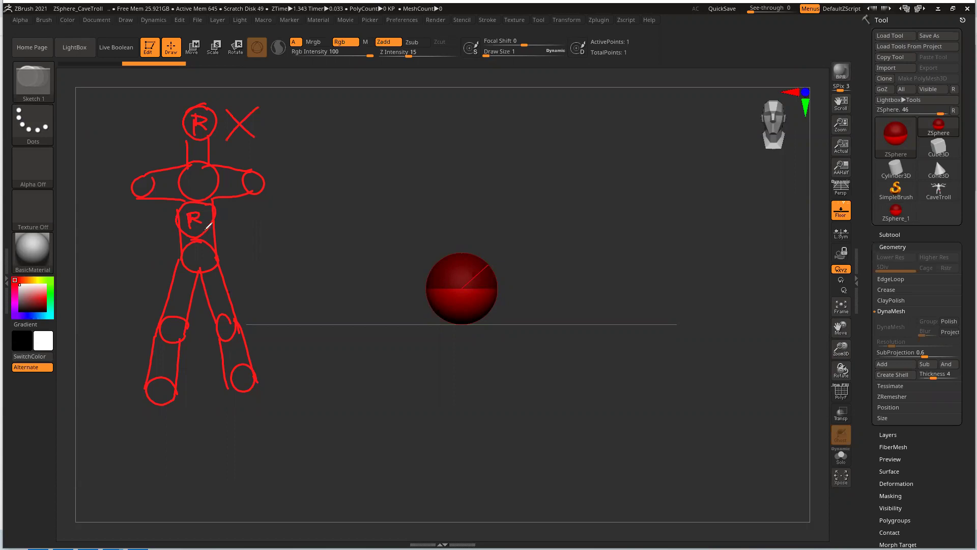
- Sketch an elephant outline annotation above the ZSphere with an ear and a body circle marked R
{"action": "mouse_move", "coordinate": [607, 122]}
{"action": "left_mouse_down"}
{"action": "mouse_move", "coordinate": [609, 166]}
{"action": "mouse_move", "coordinate": [566, 173]}
{"action": "mouse_move", "coordinate": [536, 207]}
{"action": "mouse_move", "coordinate": [514, 155]}
{"action": "mouse_move", "coordinate": [489, 183]}
{"action": "mouse_move", "coordinate": [486, 138]}
{"action": "mouse_move", "coordinate": [529, 112]}
{"action": "mouse_move", "coordinate": [605, 122]}
{"action": "left_mouse_up"}
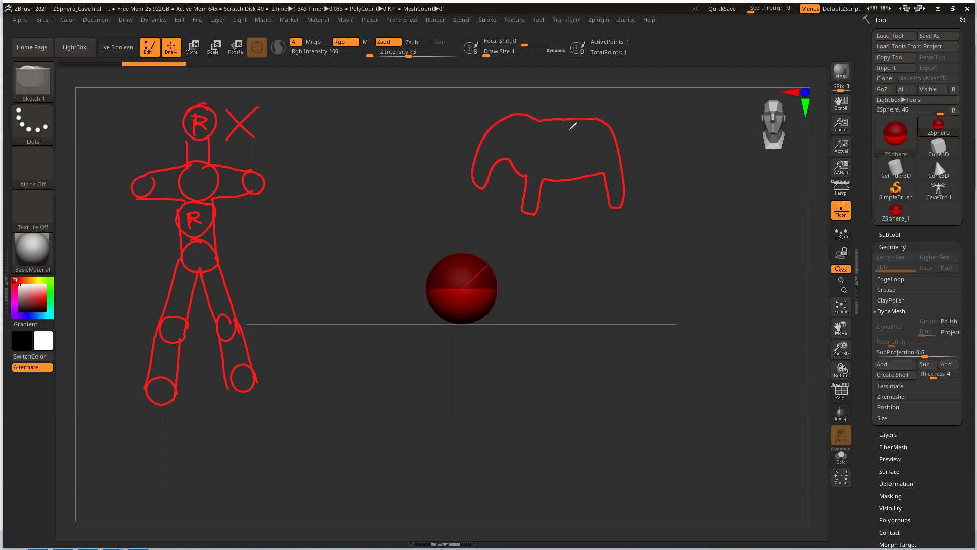
{"action": "mouse_move", "coordinate": [521, 132]}
{"action": "left_mouse_down"}
{"action": "mouse_move", "coordinate": [533, 153]}
{"action": "mouse_move", "coordinate": [523, 155]}
{"action": "left_mouse_up"}
{"action": "mouse_move", "coordinate": [571, 119]}
{"action": "left_mouse_down"}
{"action": "mouse_move", "coordinate": [593, 128]}
{"action": "mouse_move", "coordinate": [573, 163]}
{"action": "mouse_move", "coordinate": [569, 117]}
{"action": "mouse_move", "coordinate": [547, 138]}
{"action": "mouse_move", "coordinate": [564, 155]}
{"action": "left_mouse_up"}
{"action": "left_click_drag", "start_coordinate": [564, 133], "coordinate": [581, 151]}
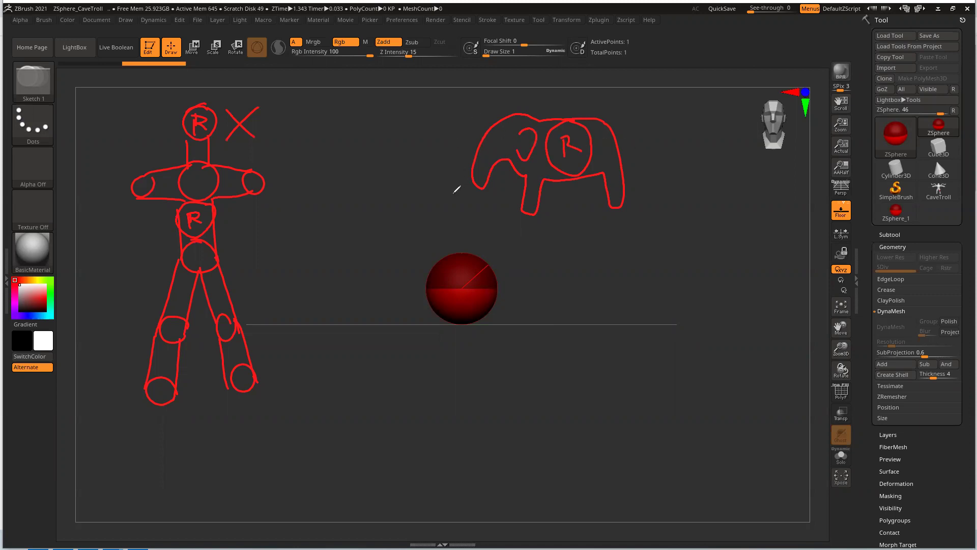
- Sketch a dinosaur-like creature annotation with open jaws, small arms and a tail, and draw a large circle in its belly
{"action": "mouse_move", "coordinate": [729, 309]}
{"action": "left_mouse_down"}
{"action": "mouse_move", "coordinate": [715, 246]}
{"action": "mouse_move", "coordinate": [689, 220]}
{"action": "mouse_move", "coordinate": [664, 211]}
{"action": "mouse_move", "coordinate": [621, 239]}
{"action": "mouse_move", "coordinate": [644, 253]}
{"action": "mouse_move", "coordinate": [626, 275]}
{"action": "mouse_move", "coordinate": [671, 356]}
{"action": "mouse_move", "coordinate": [669, 383]}
{"action": "mouse_move", "coordinate": [700, 438]}
{"action": "mouse_move", "coordinate": [705, 473]}
{"action": "mouse_move", "coordinate": [743, 484]}
{"action": "mouse_move", "coordinate": [778, 454]}
{"action": "mouse_move", "coordinate": [811, 465]}
{"action": "mouse_move", "coordinate": [745, 320]}
{"action": "left_mouse_up"}
{"action": "left_click_drag", "start_coordinate": [834, 378], "coordinate": [824, 383]}
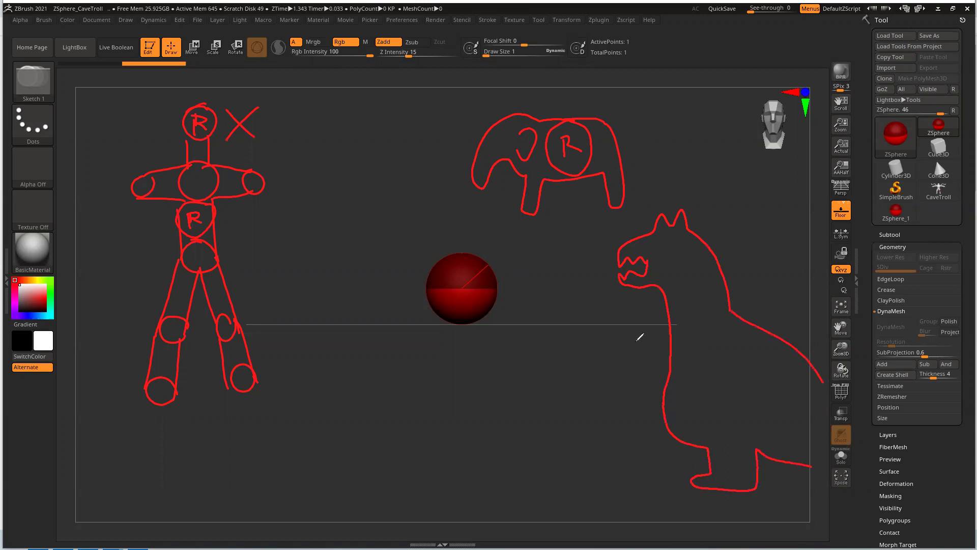
{"action": "mouse_move", "coordinate": [680, 340]}
{"action": "left_mouse_down"}
{"action": "mouse_move", "coordinate": [642, 358]}
{"action": "mouse_move", "coordinate": [676, 351]}
{"action": "mouse_move", "coordinate": [676, 329]}
{"action": "mouse_move", "coordinate": [640, 337]}
{"action": "left_mouse_up"}
{"action": "mouse_move", "coordinate": [752, 336]}
{"action": "left_mouse_down"}
{"action": "mouse_move", "coordinate": [714, 419]}
{"action": "mouse_move", "coordinate": [713, 329]}
{"action": "mouse_move", "coordinate": [752, 335]}
{"action": "left_mouse_up"}
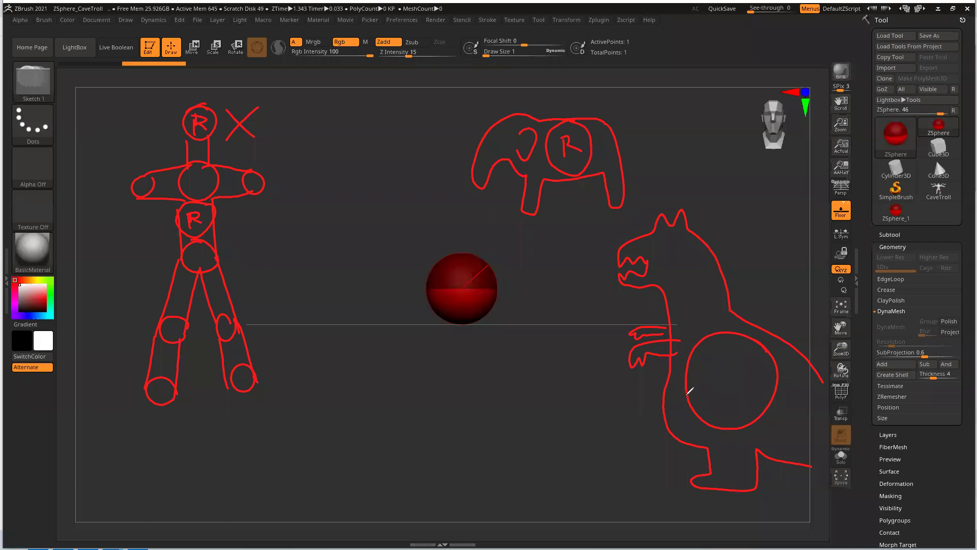
- Annotate the creature's snout and head with a small and a larger circle, and put an X beside each
{"action": "left_click_drag", "start_coordinate": [654, 231], "coordinate": [637, 218]}
{"action": "left_click_drag", "start_coordinate": [634, 236], "coordinate": [620, 219]}
{"action": "left_click_drag", "start_coordinate": [660, 275], "coordinate": [679, 251]}
{"action": "mouse_move", "coordinate": [717, 205]}
{"action": "left_mouse_down"}
{"action": "mouse_move", "coordinate": [703, 230]}
{"action": "mouse_move", "coordinate": [717, 230]}
{"action": "left_mouse_up"}
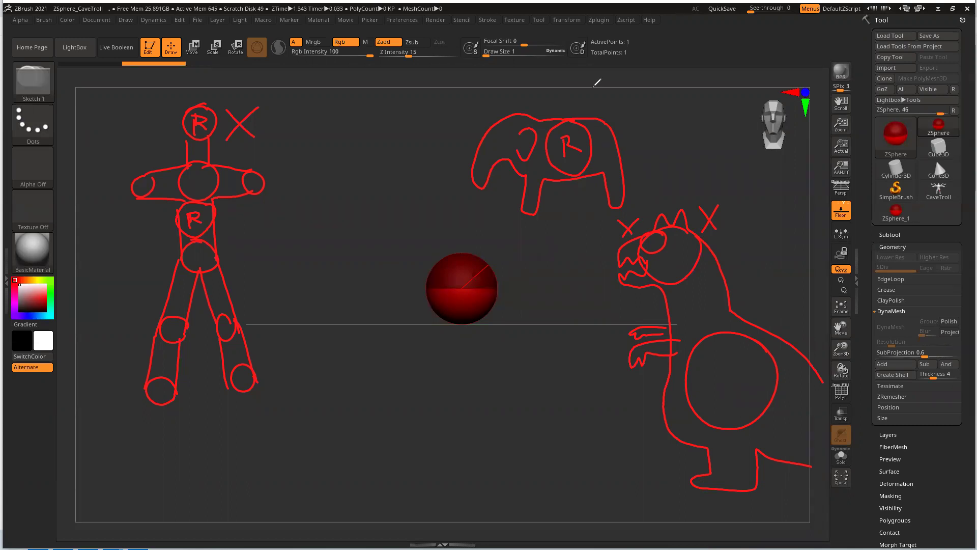
- Clear all the sketch annotations from around the single root ZSphere
{"action": "key", "text": "Escape"}
{"action": "left_click_drag", "start_coordinate": [632, 246], "coordinate": [630, 254]}
{"action": "left_click_drag", "start_coordinate": [842, 352], "coordinate": [853, 391]}
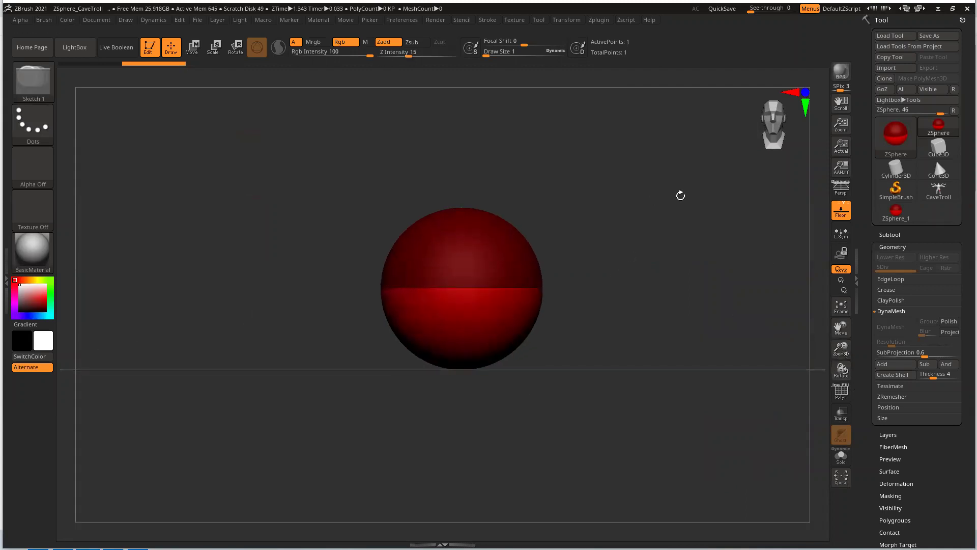
{"action": "left_click_drag", "start_coordinate": [611, 170], "coordinate": [602, 183]}
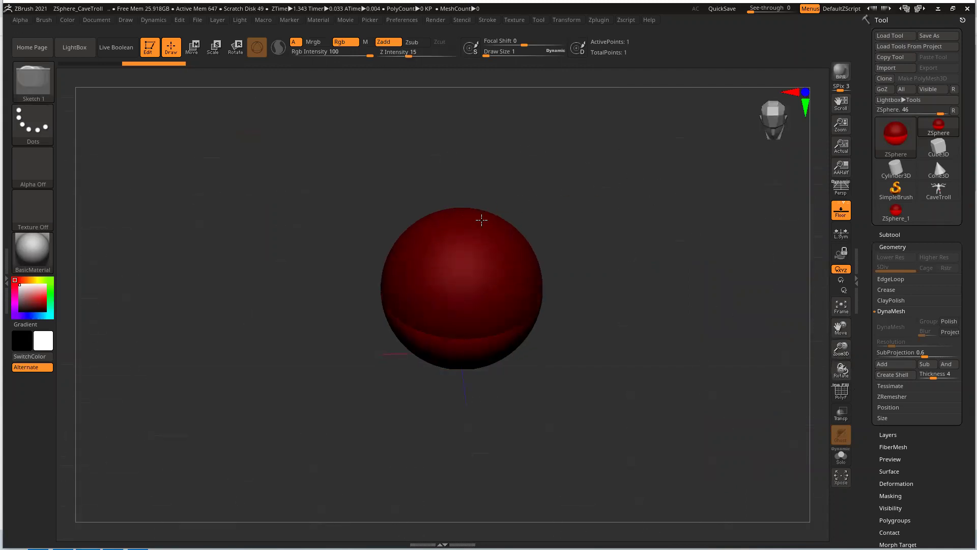
- Add one centred child ZSphere to the top of the root ZSphere and another to its underside
{"action": "mouse_move", "coordinate": [463, 227]}
{"action": "left_mouse_down"}
{"action": "mouse_move", "coordinate": [487, 295]}
{"action": "mouse_move", "coordinate": [511, 299]}
{"action": "left_mouse_up"}
{"action": "left_click_drag", "start_coordinate": [626, 351], "coordinate": [621, 250]}
{"action": "mouse_move", "coordinate": [459, 329]}
{"action": "left_mouse_down"}
{"action": "mouse_move", "coordinate": [451, 388]}
{"action": "mouse_move", "coordinate": [464, 402]}
{"action": "left_mouse_up"}
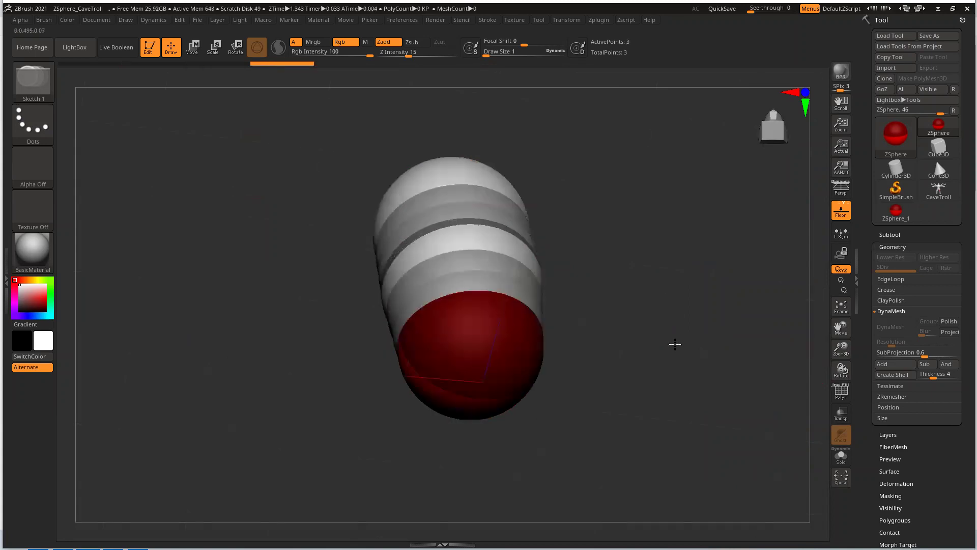
{"action": "left_click_drag", "start_coordinate": [675, 344], "coordinate": [683, 329], "text": "shift"}
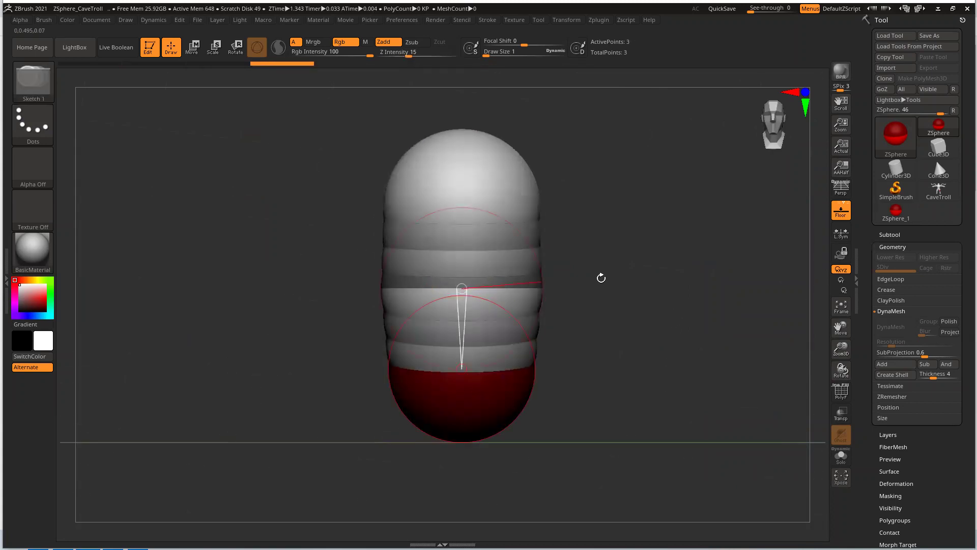
{"action": "left_click_drag", "start_coordinate": [840, 349], "coordinate": [830, 300]}
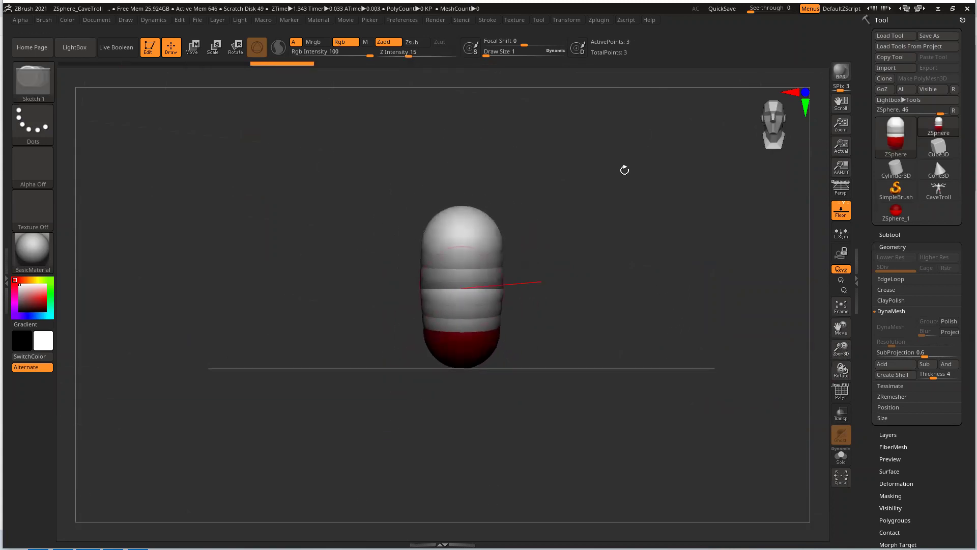
- Move the upper and lower ZSpheres out to opposite sides of the root to form a horizontal body
{"action": "key", "text": "a"}
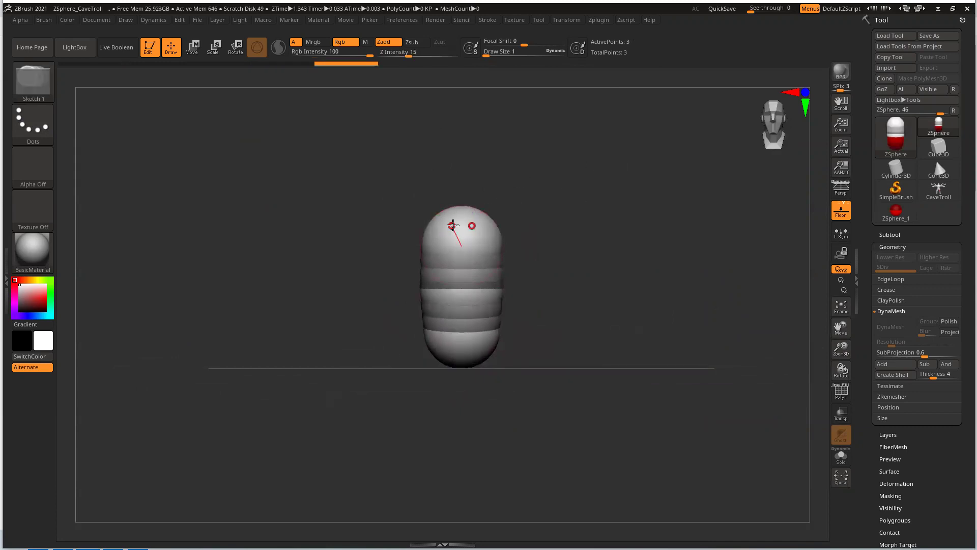
{"action": "left_click_drag", "start_coordinate": [593, 255], "coordinate": [513, 211]}
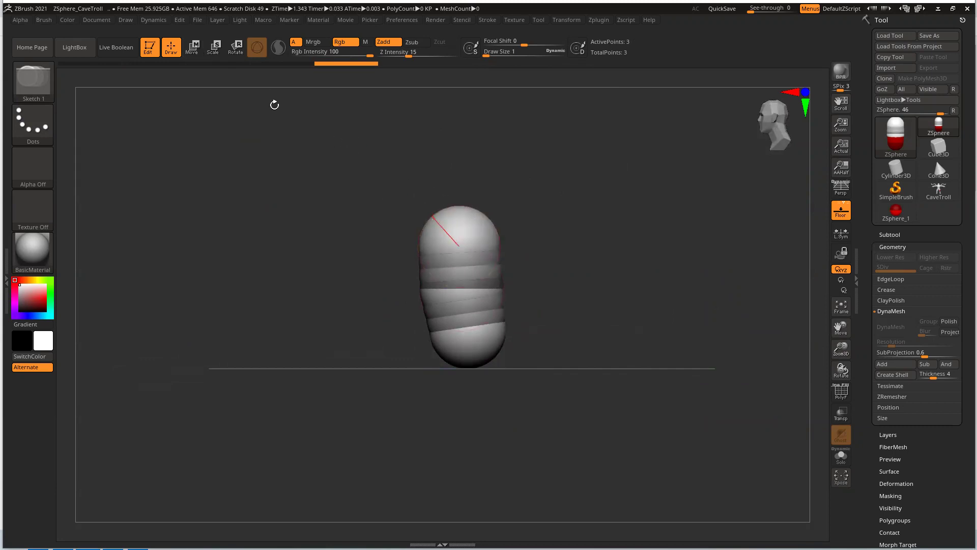
{"action": "left_click", "coordinate": [192, 47]}
{"action": "left_click_drag", "start_coordinate": [461, 216], "coordinate": [381, 248]}
{"action": "left_click_drag", "start_coordinate": [483, 346], "coordinate": [554, 274]}
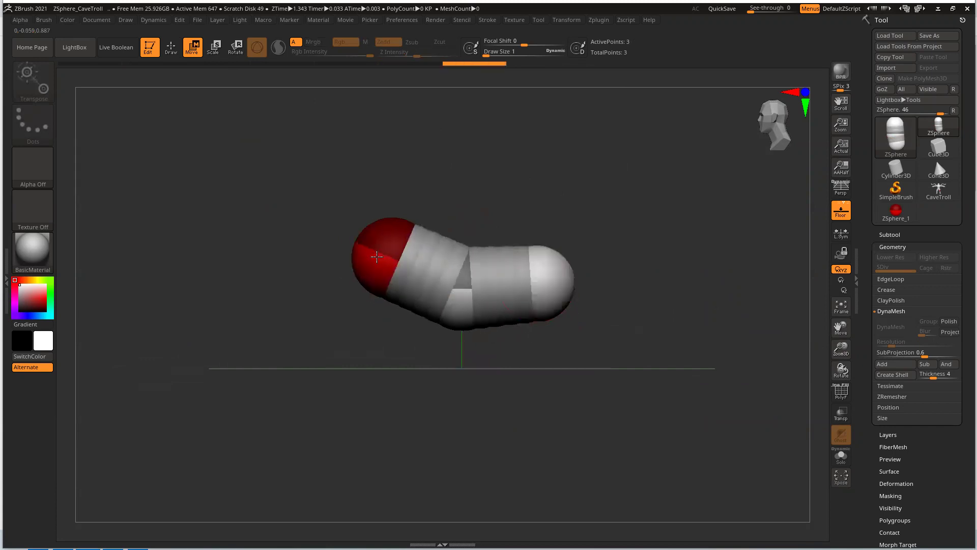
- Add a symmetric pair of ZSpheres to one end of the body and pull them down into thin legs
{"action": "key", "text": "q"}
{"action": "mouse_move", "coordinate": [394, 237]}
{"action": "left_mouse_down"}
{"action": "mouse_move", "coordinate": [392, 252]}
{"action": "mouse_move", "coordinate": [408, 242]}
{"action": "left_mouse_up"}
{"action": "mouse_move", "coordinate": [510, 163]}
{"action": "left_mouse_down"}
{"action": "mouse_move", "coordinate": [402, 231]}
{"action": "mouse_move", "coordinate": [378, 392]}
{"action": "left_mouse_up"}
- Add a symmetric pair of thicker ZSpheres to the other end of the body and move them down as legs
{"action": "key", "text": "w"}
{"action": "mouse_move", "coordinate": [558, 280]}
{"action": "left_mouse_down"}
{"action": "mouse_move", "coordinate": [560, 264]}
{"action": "mouse_move", "coordinate": [597, 340]}
{"action": "left_mouse_up"}
{"action": "key", "text": "q"}
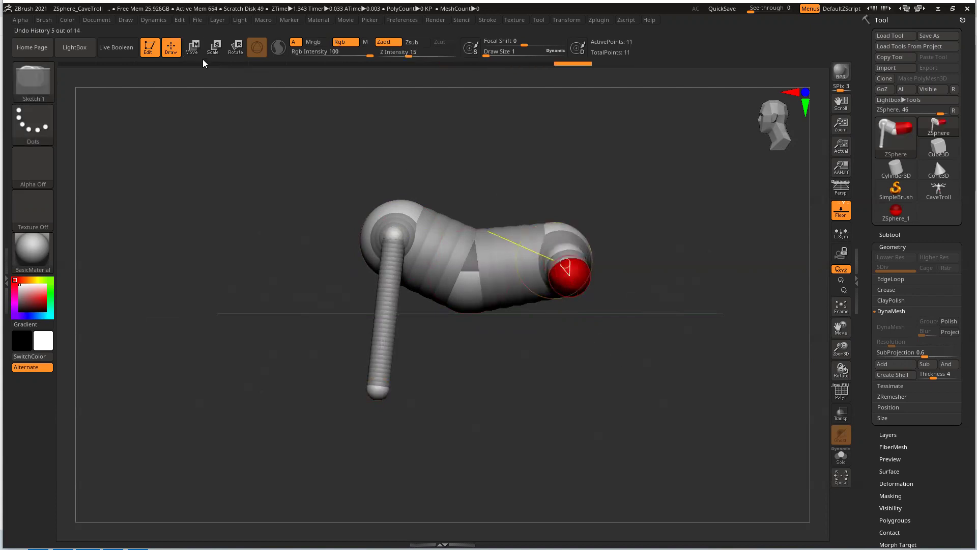
{"action": "key", "text": "w"}
{"action": "left_click_drag", "start_coordinate": [575, 276], "coordinate": [578, 392]}
- Shift the quadruped's middle ZSphere slightly, and scrub the undo history back to the three-ZSphere chain and forward to the finished quadruped
{"action": "left_click_drag", "start_coordinate": [668, 204], "coordinate": [463, 266]}
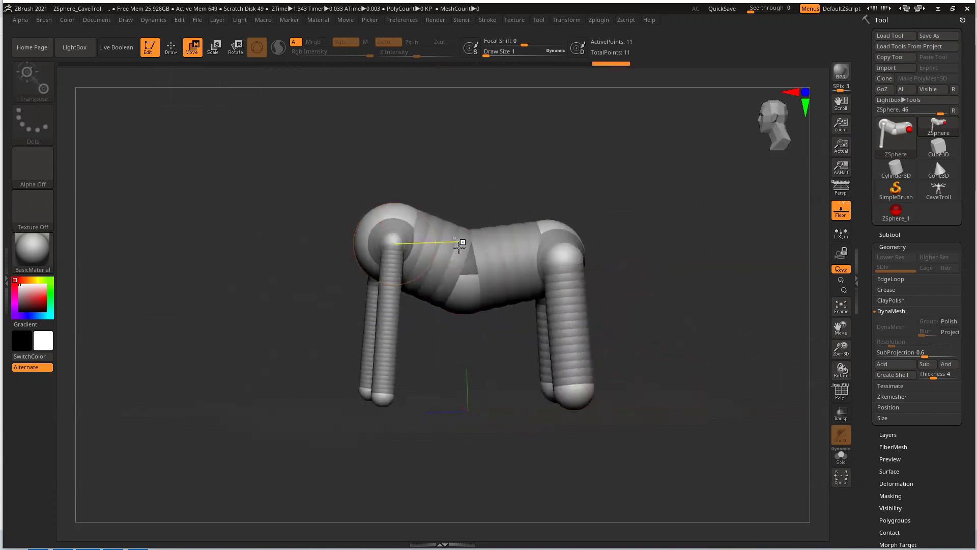
{"action": "left_click_drag", "start_coordinate": [468, 283], "coordinate": [477, 285]}
{"action": "left_click_drag", "start_coordinate": [652, 62], "coordinate": [189, 80]}
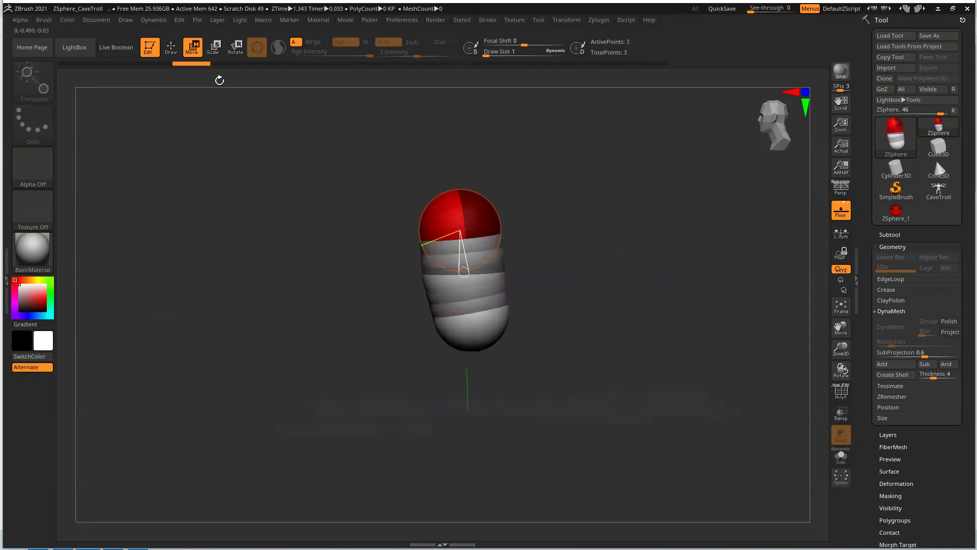
{"action": "mouse_move", "coordinate": [196, 65]}
{"action": "left_mouse_down"}
{"action": "mouse_move", "coordinate": [406, 95]}
{"action": "mouse_move", "coordinate": [529, 106]}
{"action": "mouse_move", "coordinate": [645, 98]}
{"action": "mouse_move", "coordinate": [676, 110]}
{"action": "left_mouse_up"}
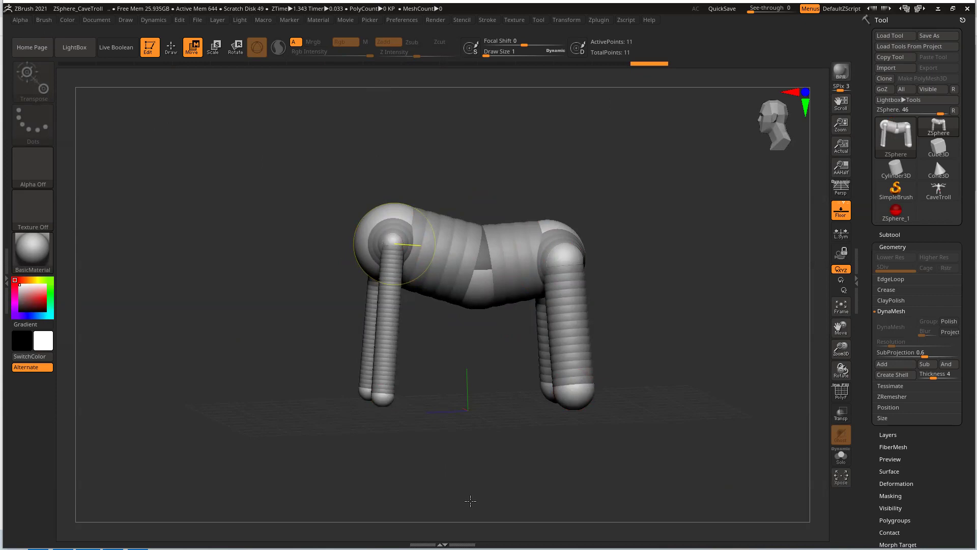
- Sketch a human figure annotation beside the quadruped, with head, ears, neck, shoulders, arms and body sides
{"action": "left_click_drag", "start_coordinate": [153, 225], "coordinate": [155, 264]}
{"action": "left_click_drag", "start_coordinate": [207, 217], "coordinate": [214, 253]}
{"action": "mouse_move", "coordinate": [187, 123]}
{"action": "left_mouse_down"}
{"action": "mouse_move", "coordinate": [184, 95]}
{"action": "mouse_move", "coordinate": [152, 117]}
{"action": "mouse_move", "coordinate": [188, 130]}
{"action": "left_mouse_up"}
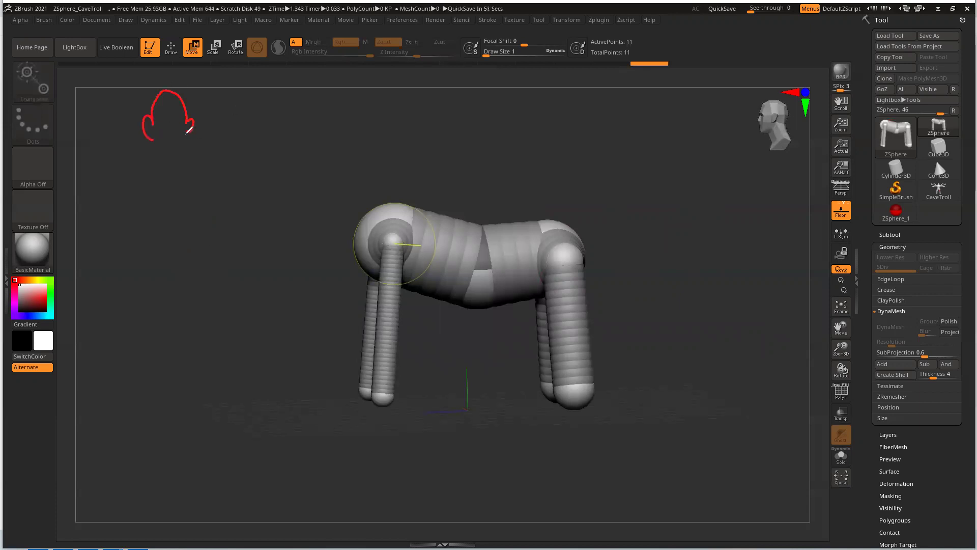
{"action": "mouse_move", "coordinate": [184, 169]}
{"action": "left_mouse_down"}
{"action": "mouse_move", "coordinate": [258, 282]}
{"action": "mouse_move", "coordinate": [214, 232]}
{"action": "mouse_move", "coordinate": [210, 383]}
{"action": "left_mouse_up"}
{"action": "mouse_move", "coordinate": [153, 176]}
{"action": "left_mouse_down"}
{"action": "mouse_move", "coordinate": [114, 288]}
{"action": "mouse_move", "coordinate": [144, 305]}
{"action": "mouse_move", "coordinate": [146, 390]}
{"action": "left_mouse_up"}
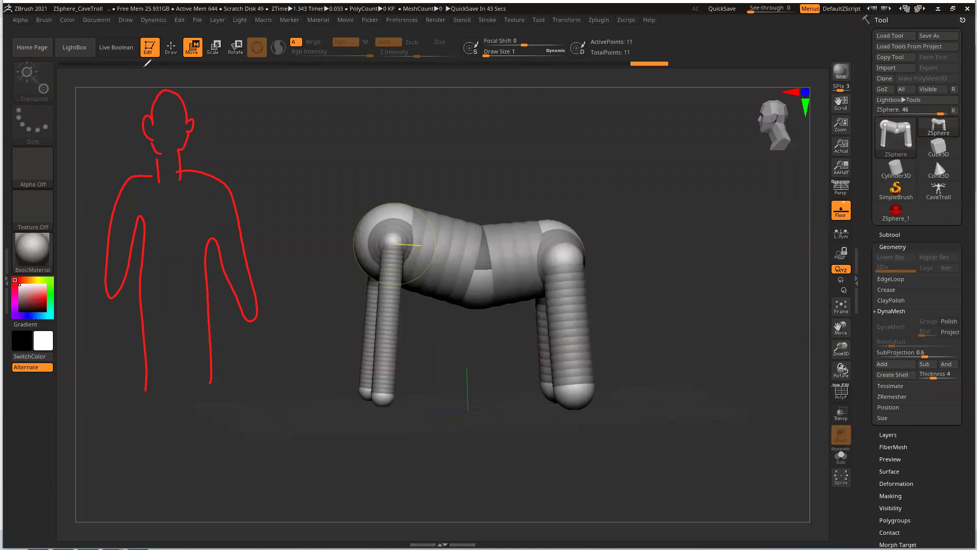
- Annotate the human figure with a circle at the waist, an arrow pointing up and an arrow pointing down
{"action": "mouse_move", "coordinate": [157, 261]}
{"action": "left_mouse_down"}
{"action": "mouse_move", "coordinate": [181, 298]}
{"action": "mouse_move", "coordinate": [188, 262]}
{"action": "left_mouse_up"}
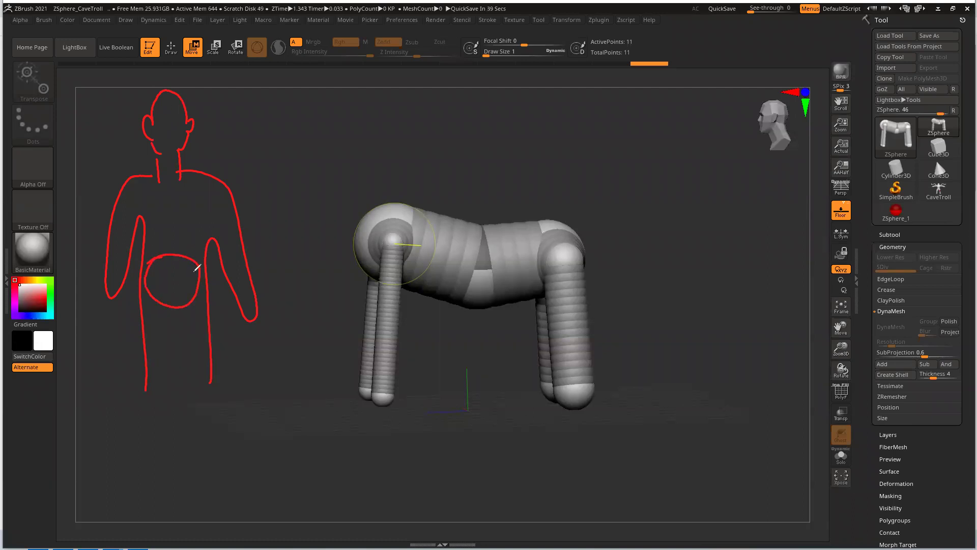
{"action": "left_click_drag", "start_coordinate": [206, 263], "coordinate": [201, 190]}
{"action": "left_click_drag", "start_coordinate": [170, 249], "coordinate": [181, 205]}
{"action": "mouse_move", "coordinate": [176, 319]}
{"action": "left_mouse_down"}
{"action": "mouse_move", "coordinate": [192, 362]}
{"action": "mouse_move", "coordinate": [170, 367]}
{"action": "left_mouse_up"}
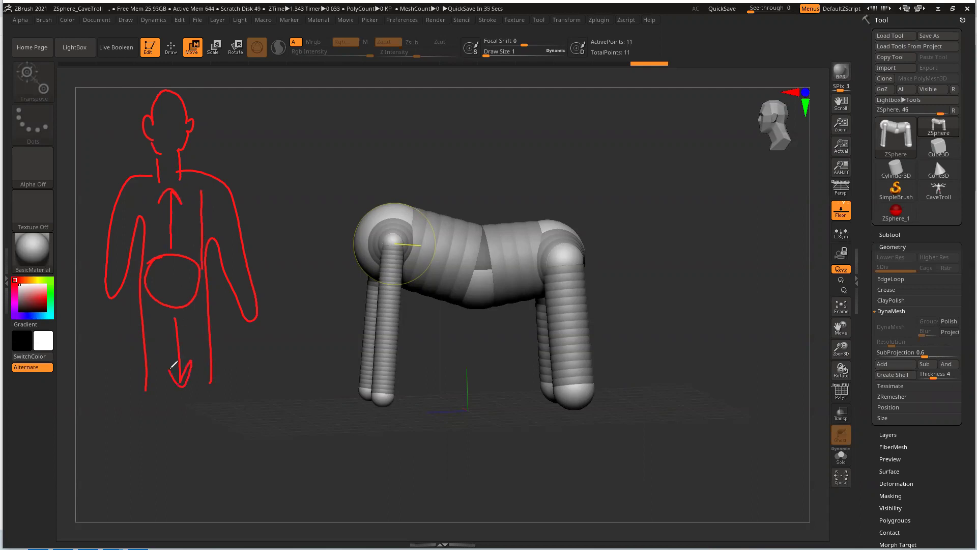
- Undo all strokes of the human figure annotation
{"action": "key", "text": "ctrl+z"}
{"action": "key", "text": "ctrl+z"}
{"action": "key", "text": "ctrl+z"}
{"action": "key", "text": "ctrl+z"}
{"action": "key", "text": "ctrl+z"}
{"action": "key", "text": "ctrl+z"}
{"action": "key", "text": "ctrl+z"}
{"action": "key", "text": "ctrl+z"}
{"action": "key", "text": "ctrl+z"}
{"action": "key", "text": "ctrl+z"}
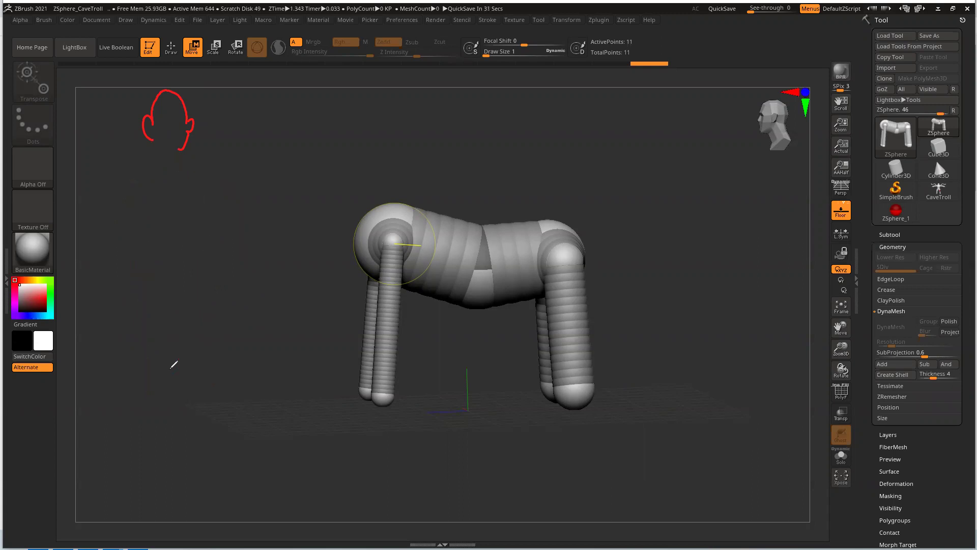
{"action": "key", "text": "ctrl+z"}
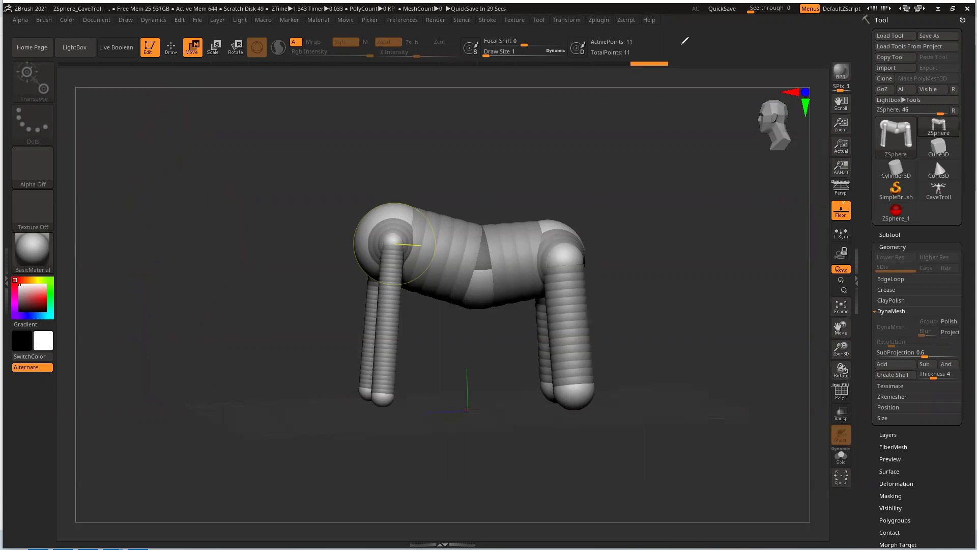
- Undo the quadruped's legs, body moves and child ZSpheres back to the single root ZSphere
{"action": "mouse_move", "coordinate": [691, 225]}
{"action": "left_mouse_down"}
{"action": "mouse_move", "coordinate": [663, 245]}
{"action": "mouse_move", "coordinate": [698, 226]}
{"action": "left_mouse_up"}
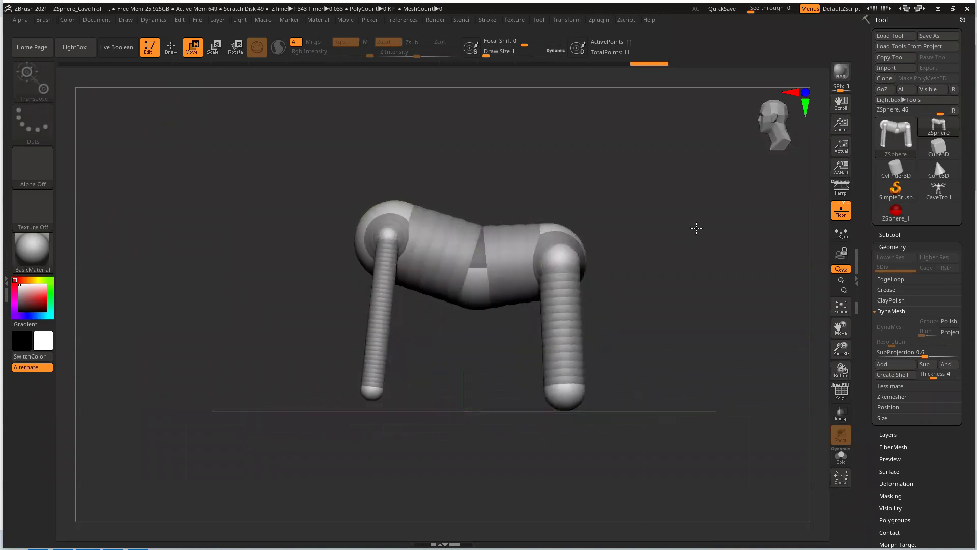
{"action": "key", "text": "ctrl+z"}
{"action": "key", "text": "ctrl+z"}
{"action": "key", "text": "ctrl+z"}
{"action": "key", "text": "ctrl+z"}
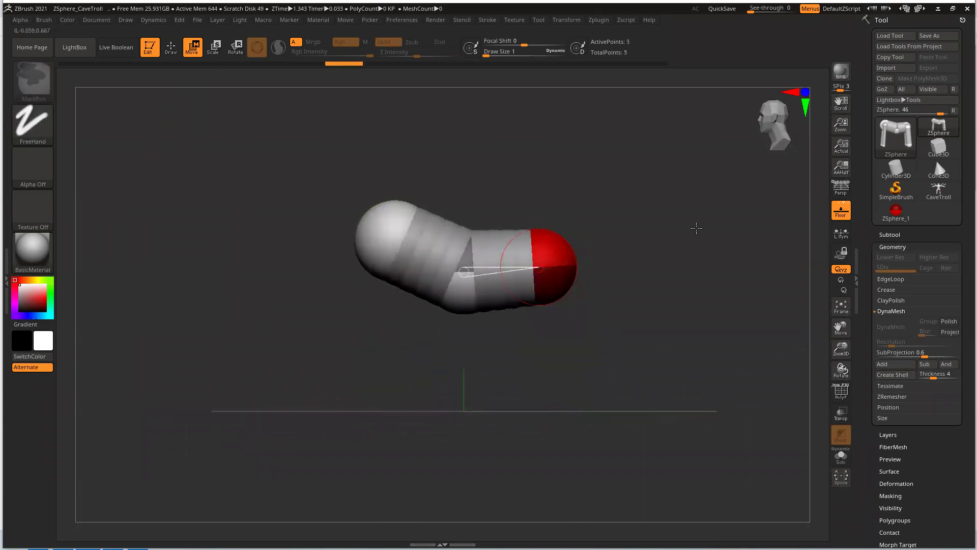
{"action": "key", "text": "ctrl+z"}
{"action": "key", "text": "ctrl+z"}
{"action": "key", "text": "ctrl+z"}
{"action": "key", "text": "ctrl+z"}
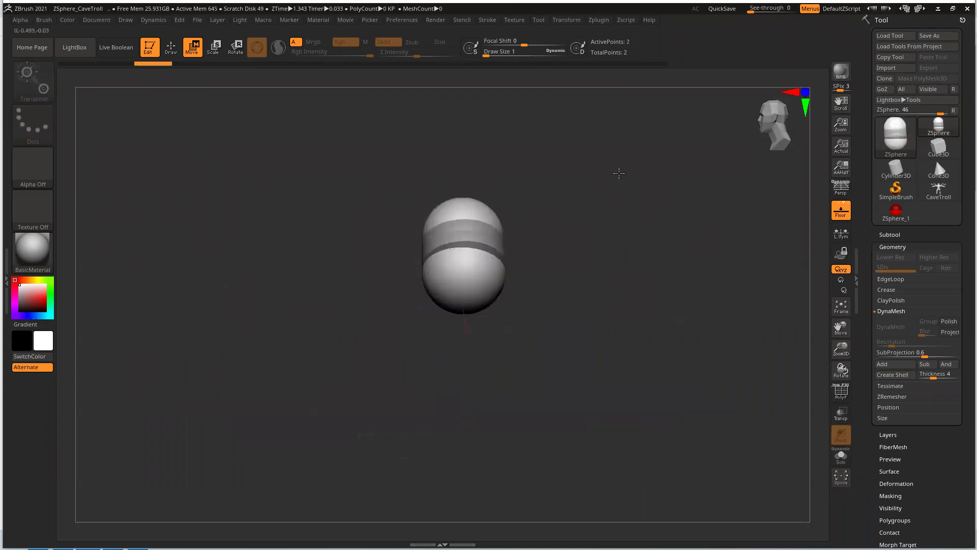
{"action": "key", "text": "ctrl+z"}
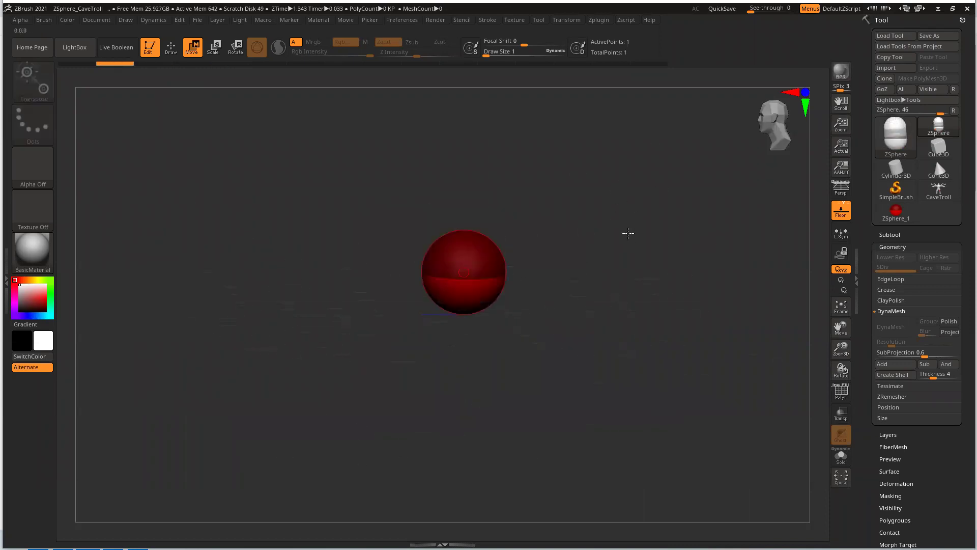
- Enlarge the root ZSphere in view, tilt it to a raised front view and return to Draw mode
{"action": "left_click_drag", "start_coordinate": [558, 217], "coordinate": [573, 265]}
{"action": "left_click_drag", "start_coordinate": [839, 348], "coordinate": [776, 303]}
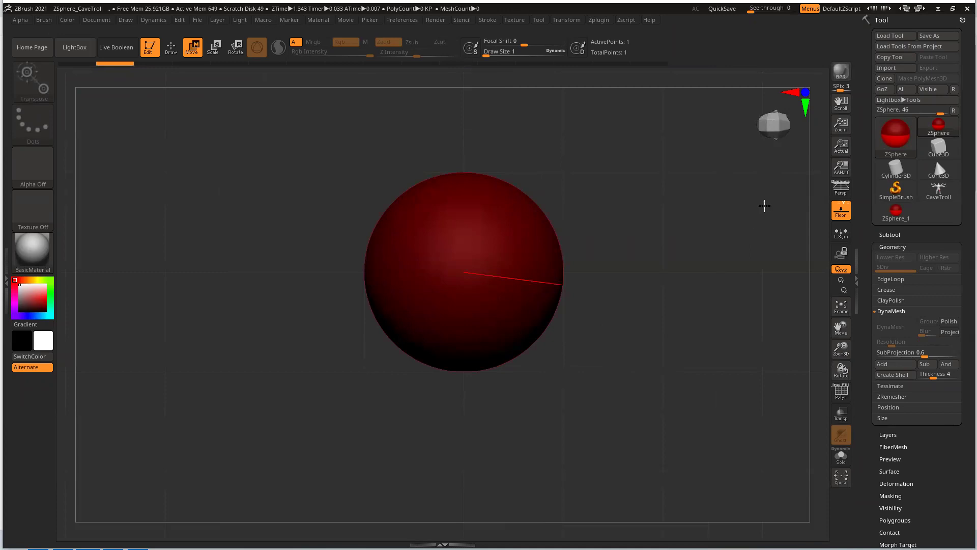
{"action": "left_click_drag", "start_coordinate": [771, 236], "coordinate": [693, 289]}
{"action": "left_click_drag", "start_coordinate": [693, 249], "coordinate": [693, 273]}
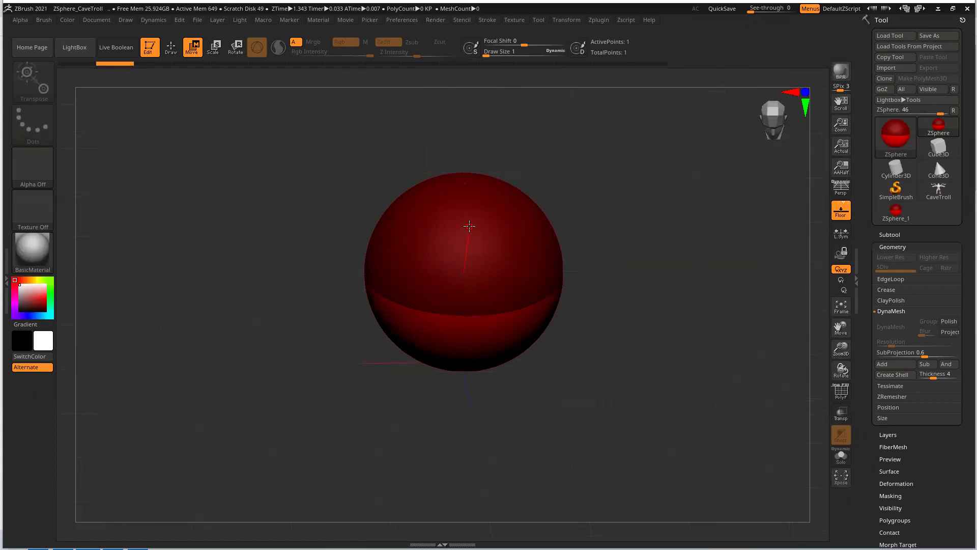
{"action": "left_click", "coordinate": [174, 50]}
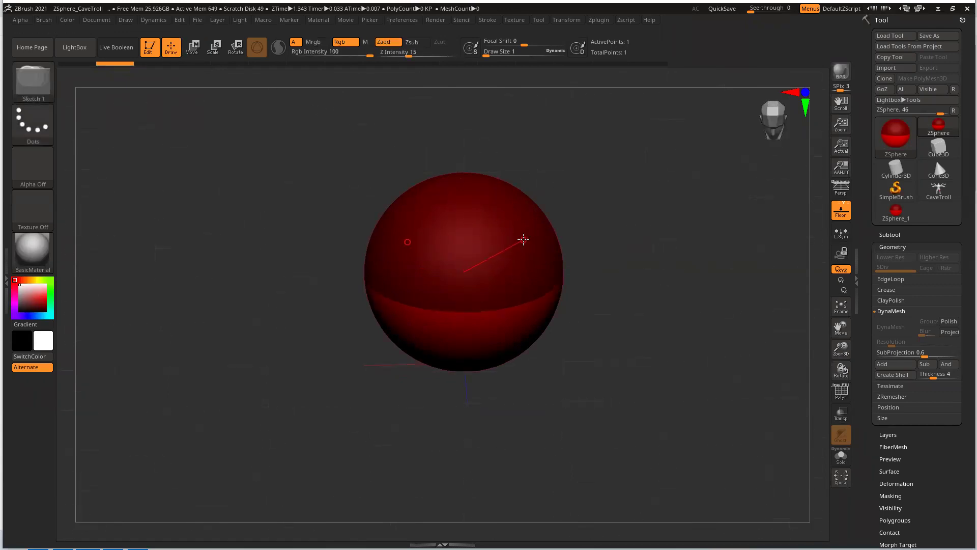
- Cycle through the Move and Scale modes and return to Draw mode on the root ZSphere
{"action": "left_click_drag", "start_coordinate": [593, 249], "coordinate": [613, 214], "text": "shift"}
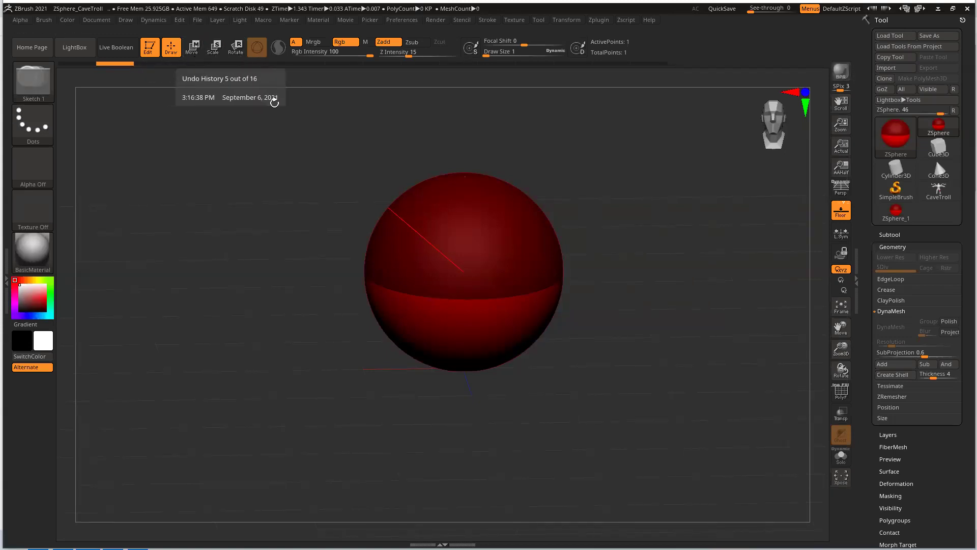
{"action": "left_click_drag", "start_coordinate": [346, 195], "coordinate": [340, 219]}
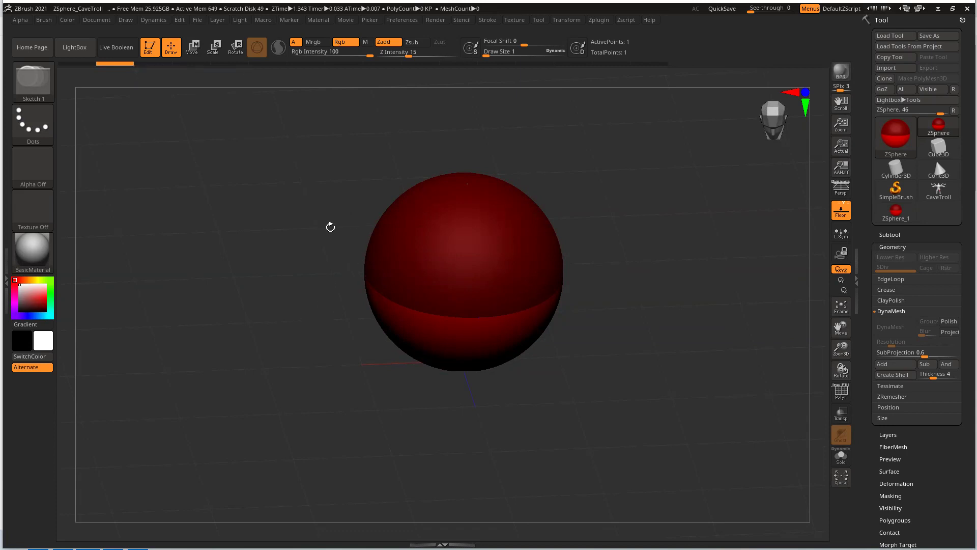
{"action": "left_click_drag", "start_coordinate": [330, 227], "coordinate": [328, 213]}
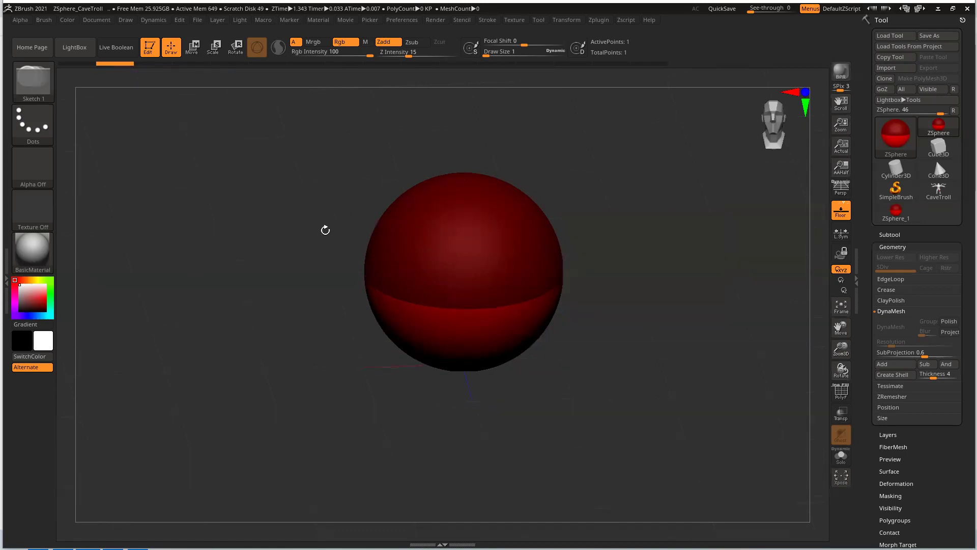
{"action": "key", "text": "w"}
{"action": "key", "text": "e"}
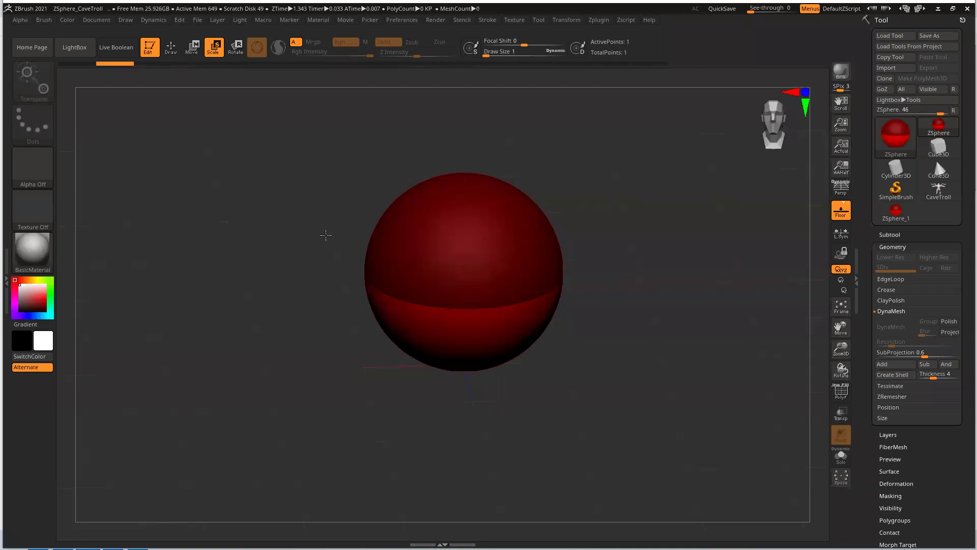
{"action": "key", "text": "q"}
{"action": "left_click_drag", "start_coordinate": [330, 219], "coordinate": [328, 217]}
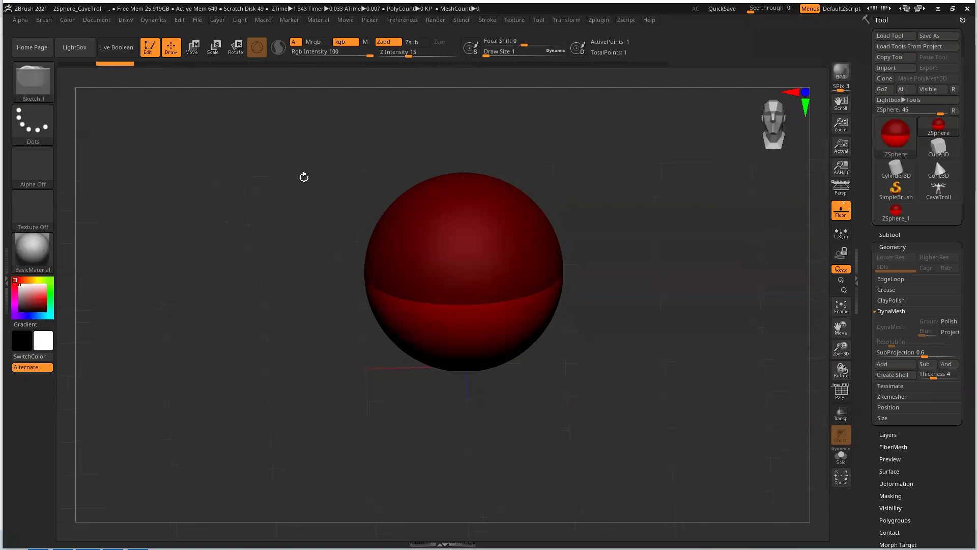
- Add a mirrored pair of child ZSpheres to the root's upper sides, and undo the addition
{"action": "left_click_drag", "start_coordinate": [328, 240], "coordinate": [294, 205]}
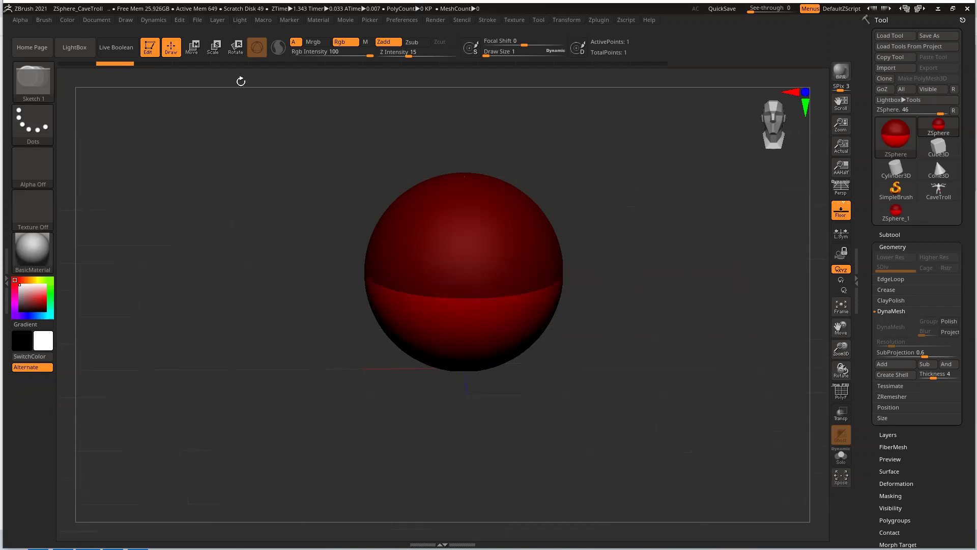
{"action": "left_click_drag", "start_coordinate": [251, 148], "coordinate": [254, 171]}
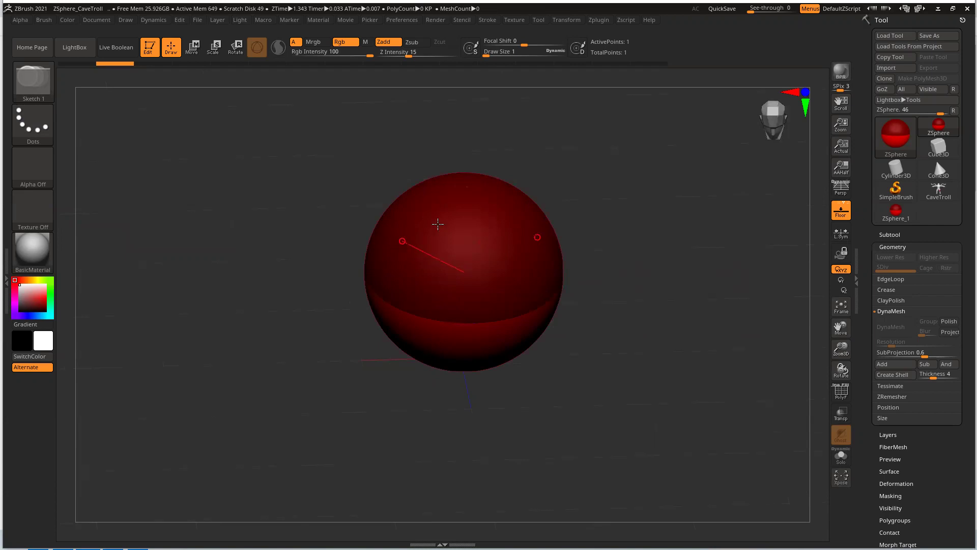
{"action": "left_click_drag", "start_coordinate": [728, 197], "coordinate": [719, 183]}
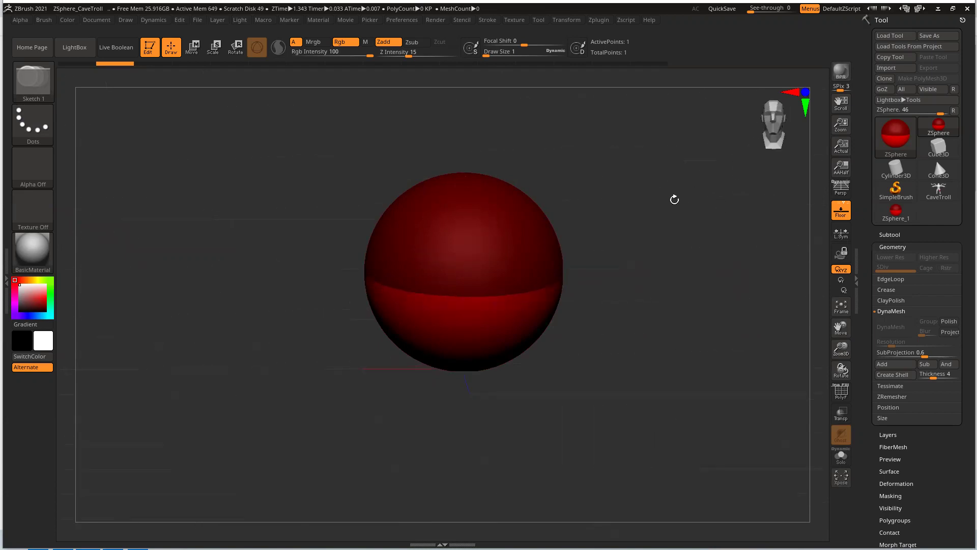
{"action": "left_click_drag", "start_coordinate": [394, 230], "coordinate": [463, 271]}
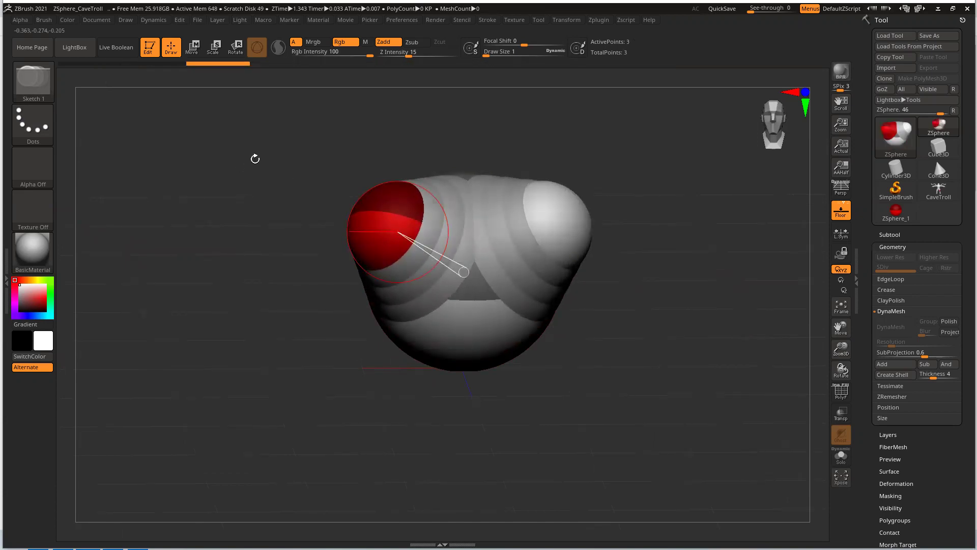
{"action": "key", "text": "ctrl+z"}
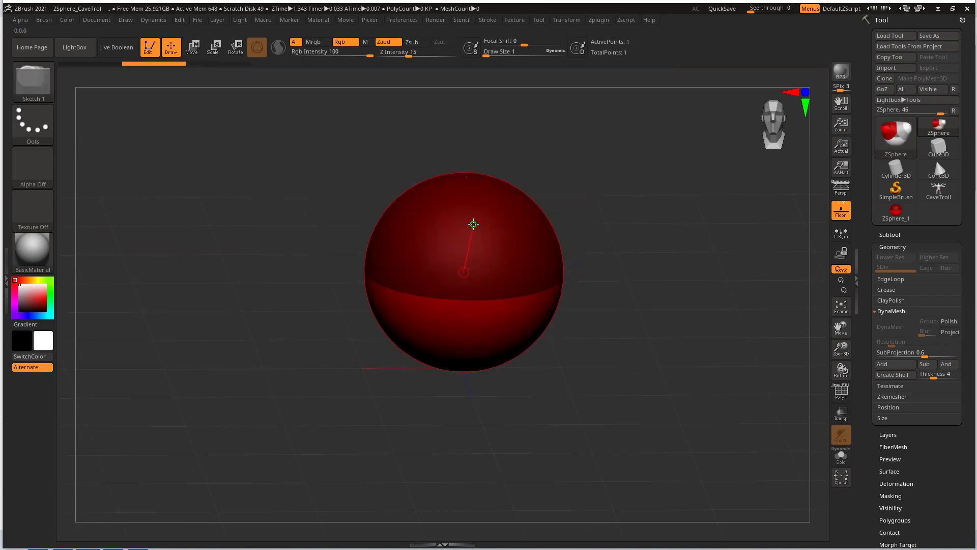
- Add a single child ZSphere on the root's centre line, inspect it from an angle, and undo the addition
{"action": "left_click_drag", "start_coordinate": [473, 228], "coordinate": [489, 294]}
{"action": "left_click_drag", "start_coordinate": [609, 325], "coordinate": [625, 361]}
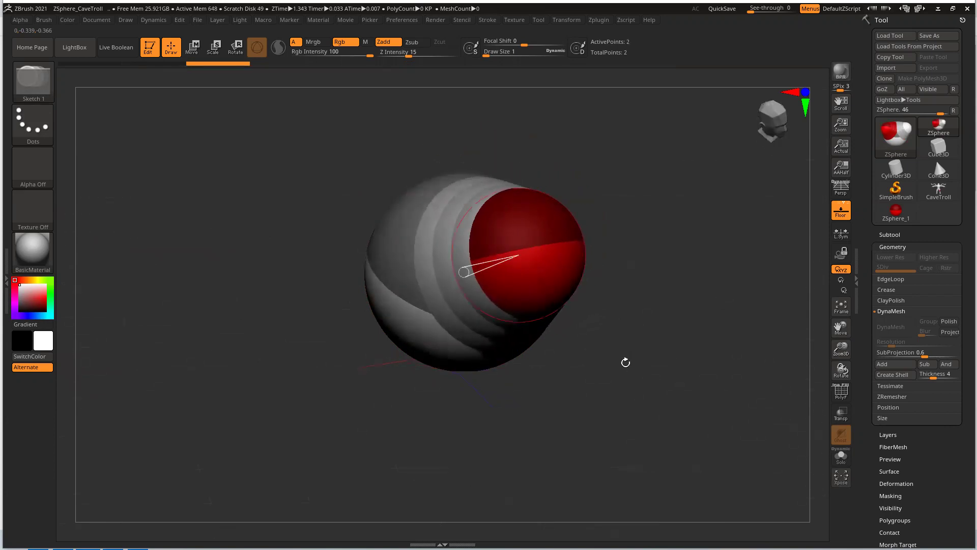
{"action": "key", "text": "ctrl+z"}
{"action": "key", "text": "ctrl+z"}
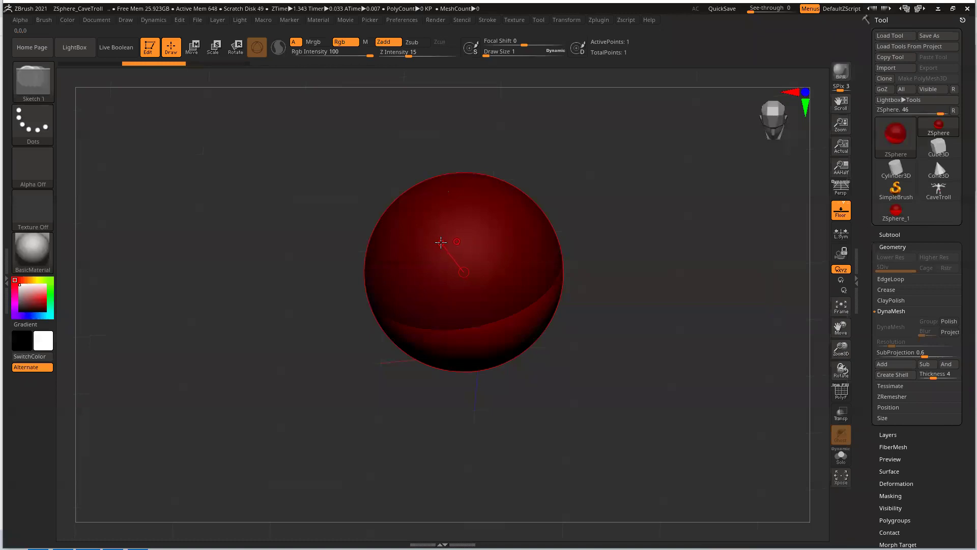
- Try adding overlapping mirrored child ZSpheres close to the root's centre line twice, undoing each attempt
{"action": "left_click_drag", "start_coordinate": [441, 242], "coordinate": [425, 290]}
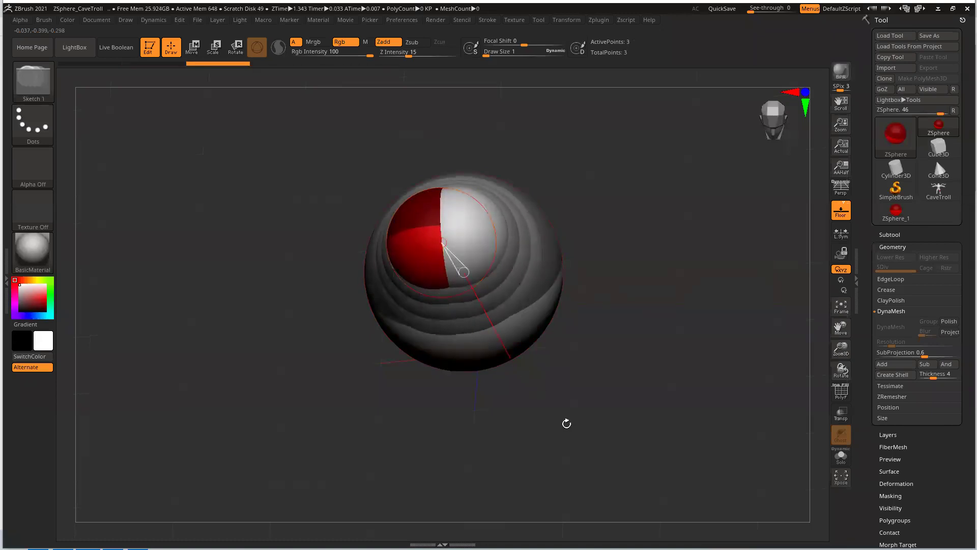
{"action": "left_click_drag", "start_coordinate": [587, 404], "coordinate": [604, 362]}
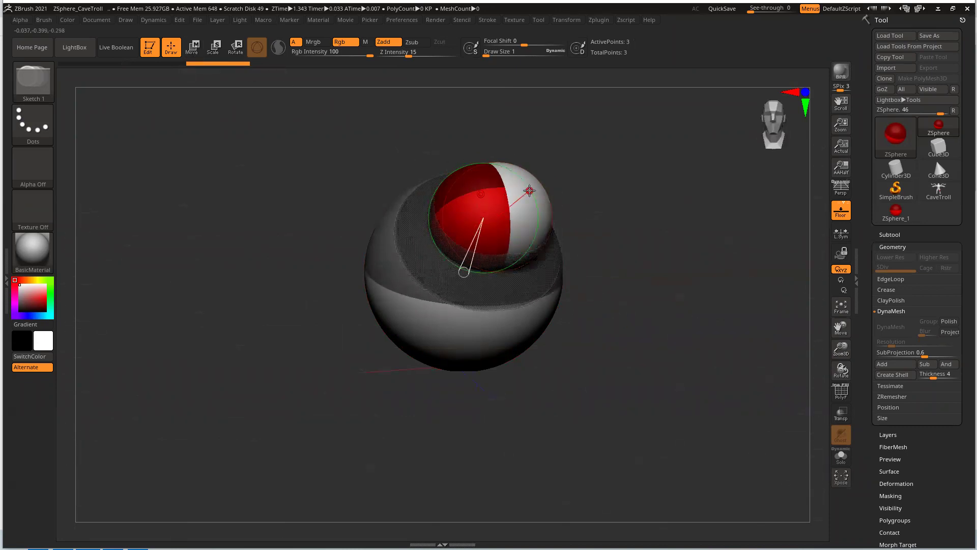
{"action": "left_click_drag", "start_coordinate": [655, 334], "coordinate": [623, 321]}
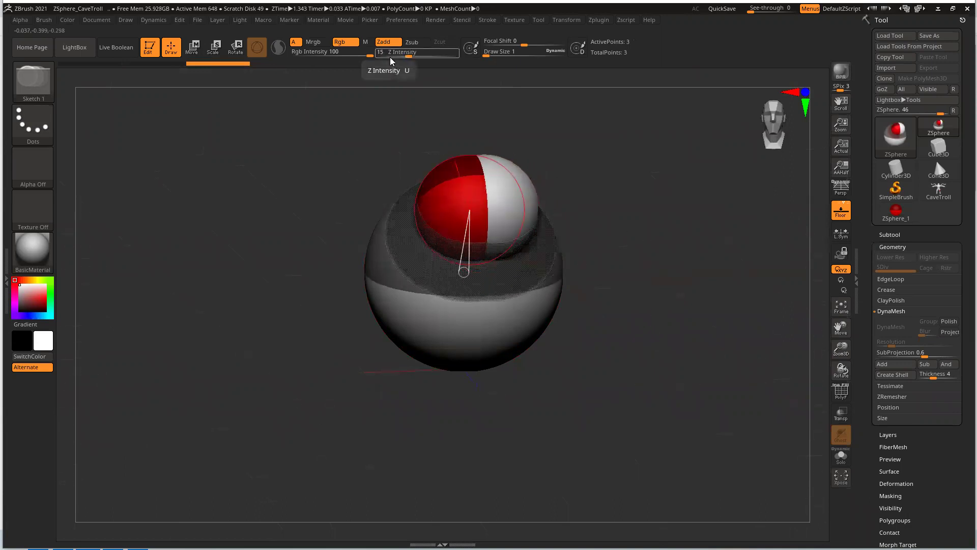
{"action": "key", "text": "ctrl+z"}
{"action": "left_click_drag", "start_coordinate": [618, 240], "coordinate": [619, 277]}
{"action": "left_click_drag", "start_coordinate": [468, 232], "coordinate": [459, 287]}
{"action": "left_click_drag", "start_coordinate": [647, 384], "coordinate": [665, 336]}
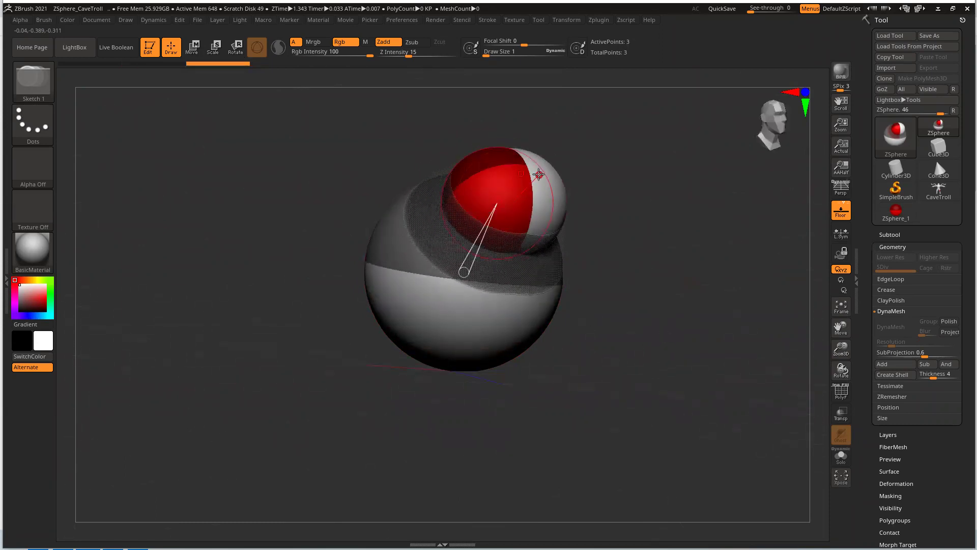
{"action": "key", "text": "ctrl+z"}
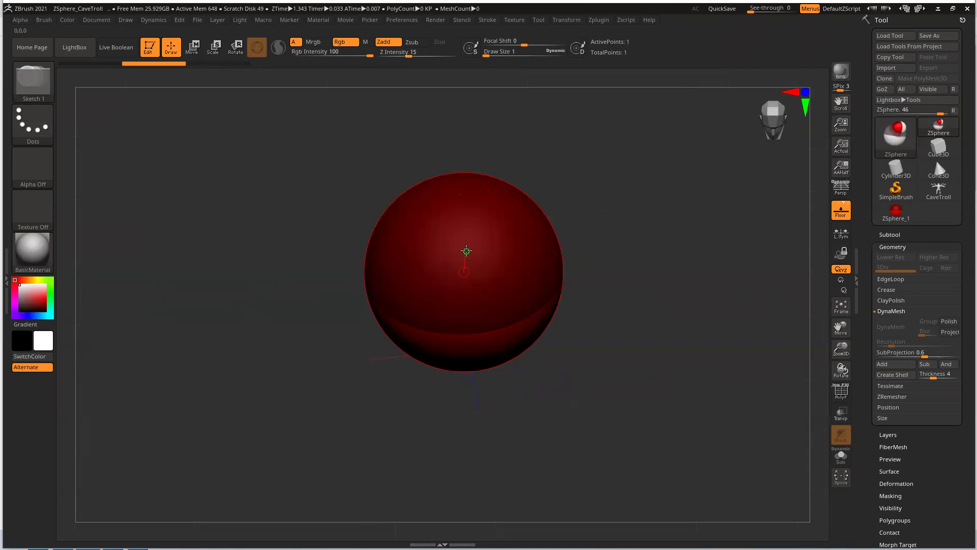
- Add a single child ZSphere on the centre line of the root's raised upper surface and check it from the side
{"action": "left_click_drag", "start_coordinate": [466, 251], "coordinate": [494, 305]}
{"action": "left_click_drag", "start_coordinate": [591, 320], "coordinate": [687, 285]}
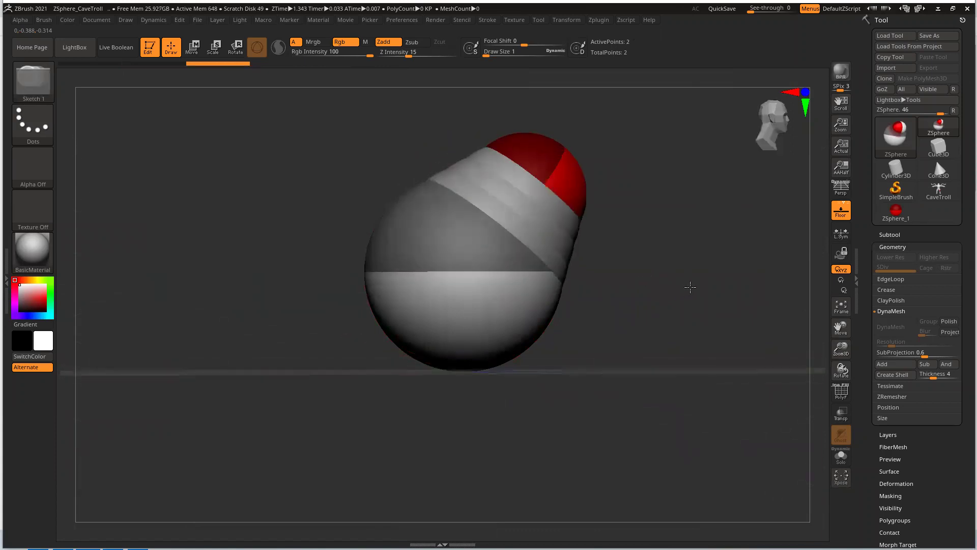
{"action": "left_click_drag", "start_coordinate": [646, 315], "coordinate": [661, 364]}
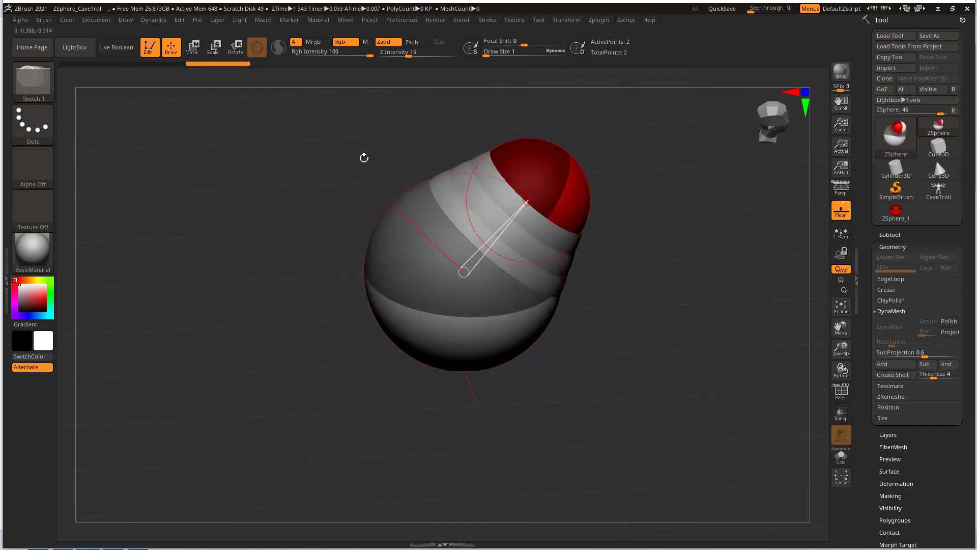
{"action": "left_click_drag", "start_coordinate": [363, 157], "coordinate": [404, 217]}
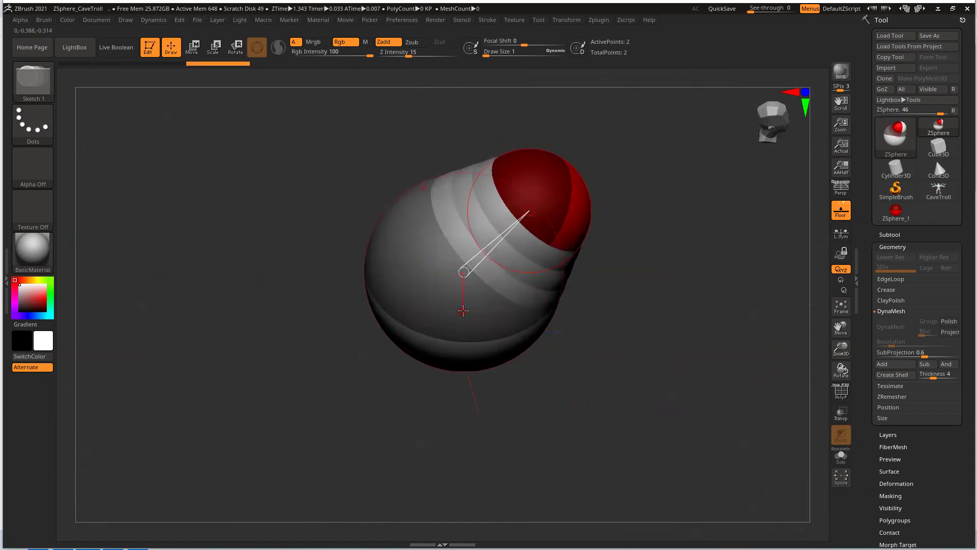
- Add a mirrored pair of child ZSpheres to the sides of the root as the start of the arms
{"action": "left_click_drag", "start_coordinate": [464, 314], "coordinate": [471, 364]}
{"action": "left_click_drag", "start_coordinate": [678, 292], "coordinate": [601, 227]}
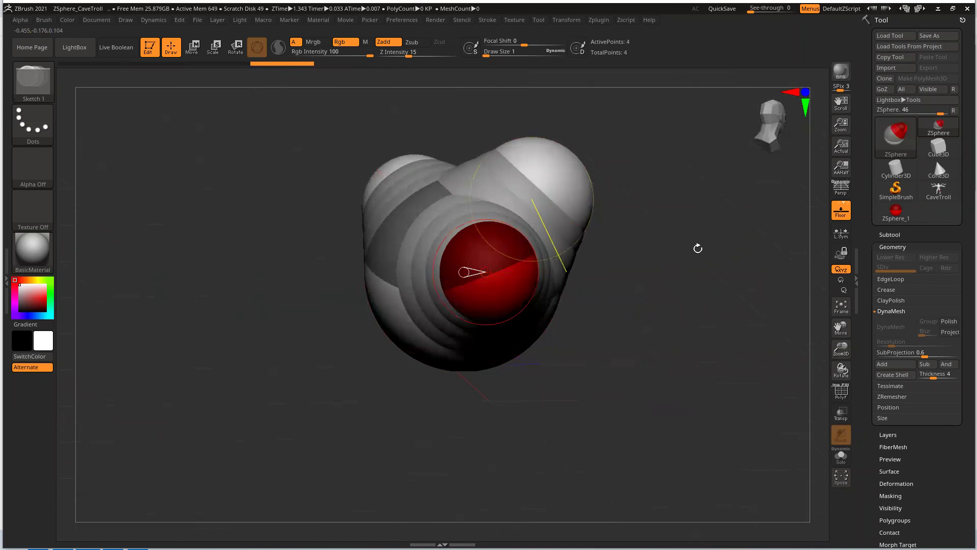
{"action": "left_click_drag", "start_coordinate": [707, 255], "coordinate": [709, 250]}
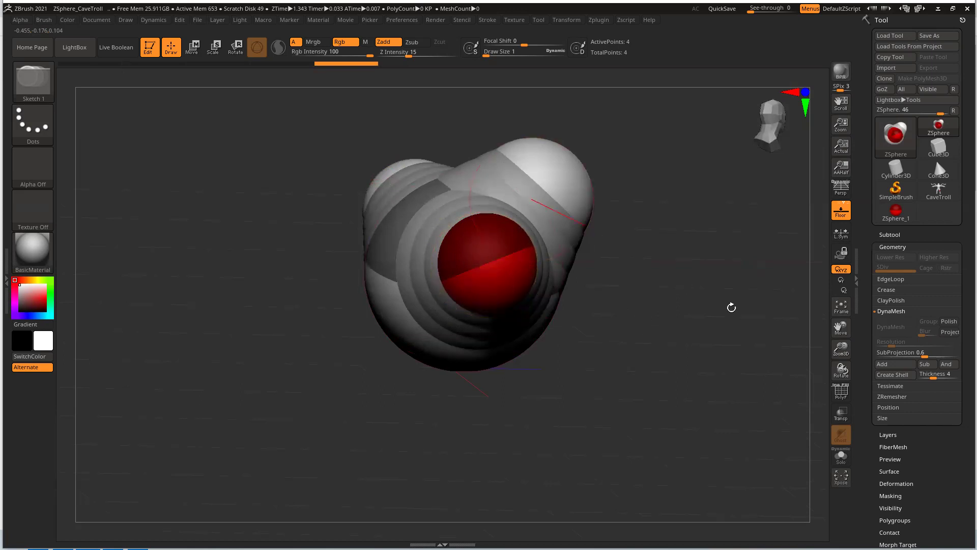
{"action": "left_click_drag", "start_coordinate": [718, 318], "coordinate": [719, 311]}
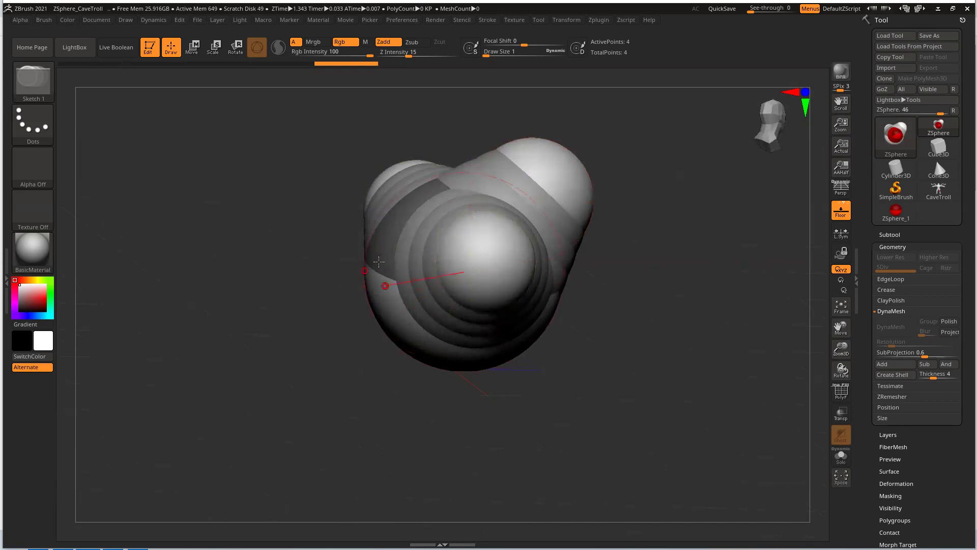
- Extend both arms outward by adding a second mirrored pair of ZSpheres to the side ZSpheres
{"action": "left_click_drag", "start_coordinate": [684, 391], "coordinate": [583, 378]}
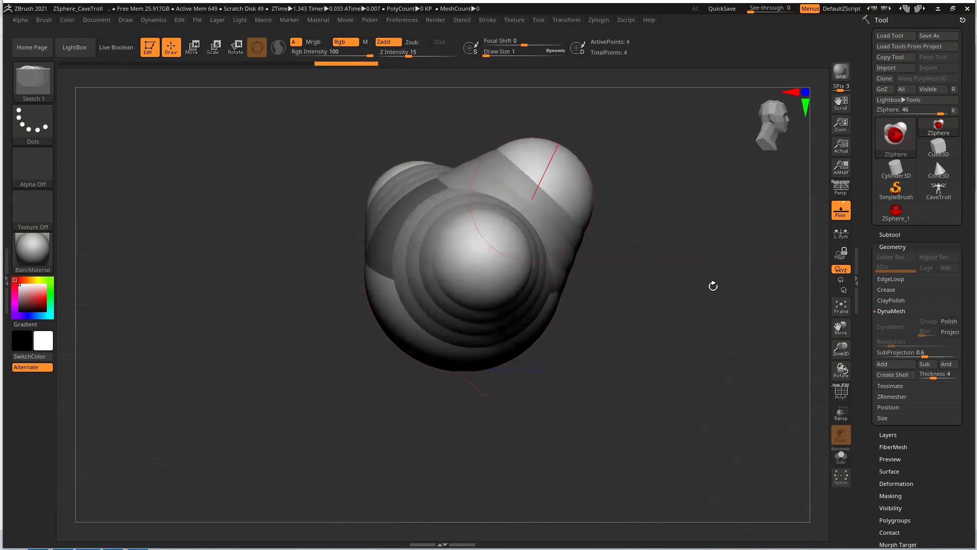
{"action": "left_click_drag", "start_coordinate": [713, 286], "coordinate": [715, 297]}
{"action": "left_click_drag", "start_coordinate": [687, 367], "coordinate": [682, 358]}
{"action": "left_click_drag", "start_coordinate": [500, 252], "coordinate": [522, 289]}
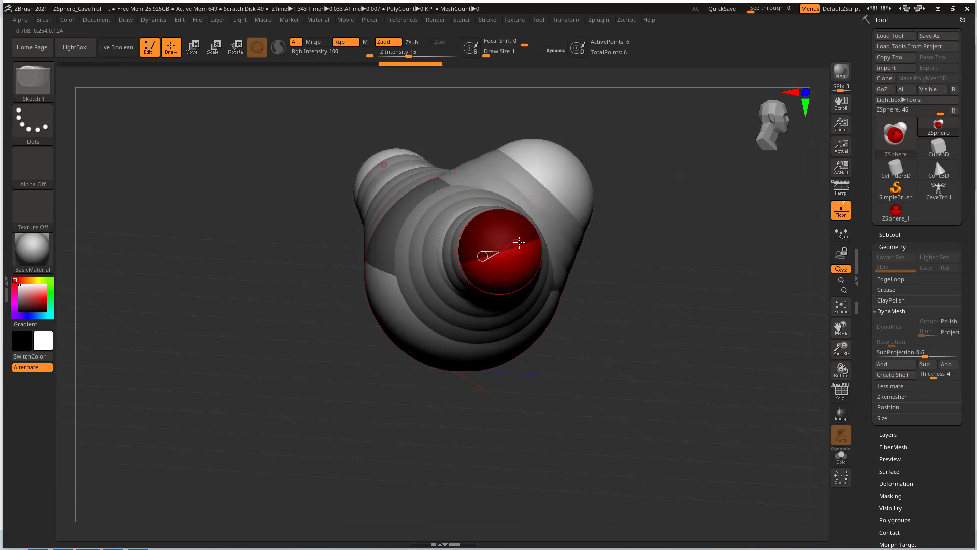
{"action": "left_click_drag", "start_coordinate": [684, 314], "coordinate": [685, 314]}
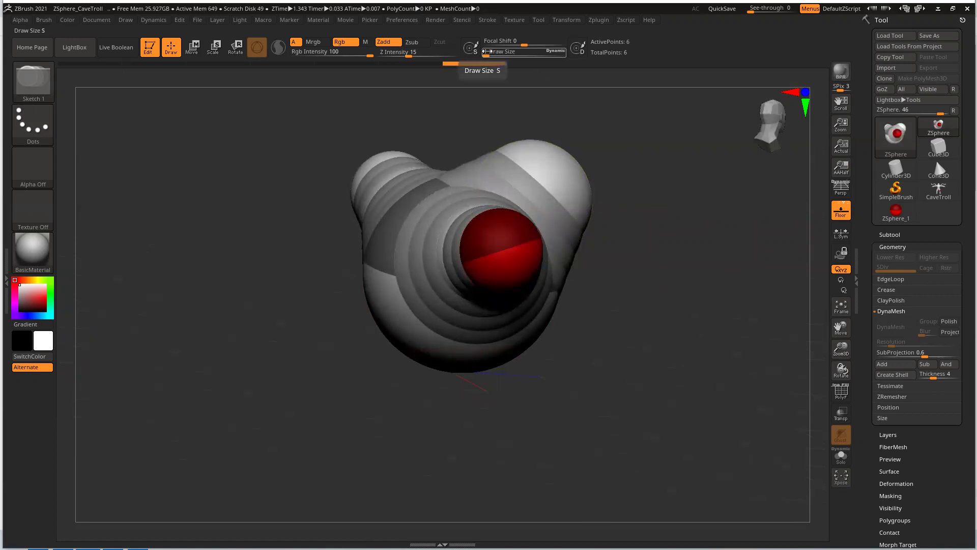
{"action": "mouse_move", "coordinate": [661, 251]}
{"action": "left_mouse_down"}
{"action": "mouse_move", "coordinate": [672, 331]}
{"action": "mouse_move", "coordinate": [612, 203]}
{"action": "left_mouse_up"}
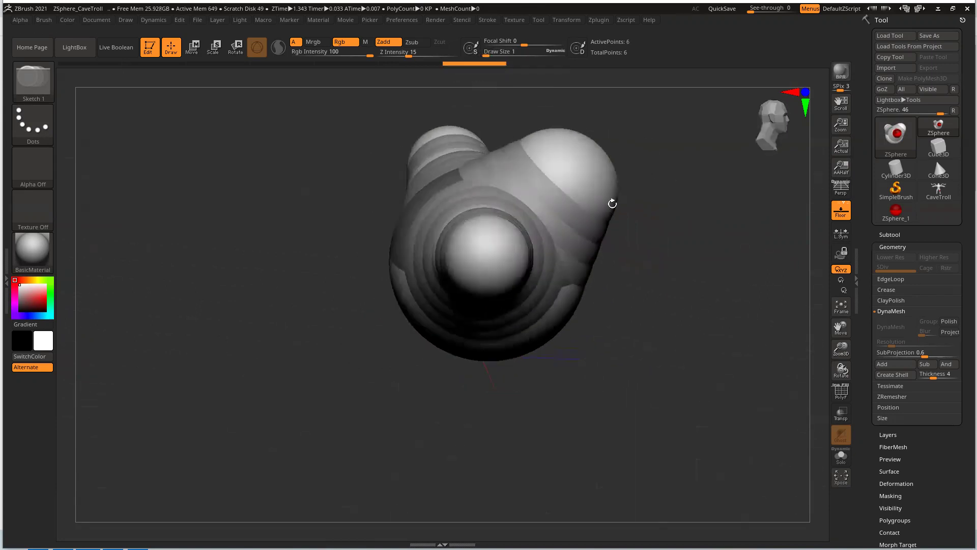
- Set the Draw Size to 116 and add a third mirrored pair of ZSpheres at the arm ends
{"action": "left_click", "coordinate": [511, 53]}
{"action": "left_click_drag", "start_coordinate": [606, 150], "coordinate": [687, 268]}
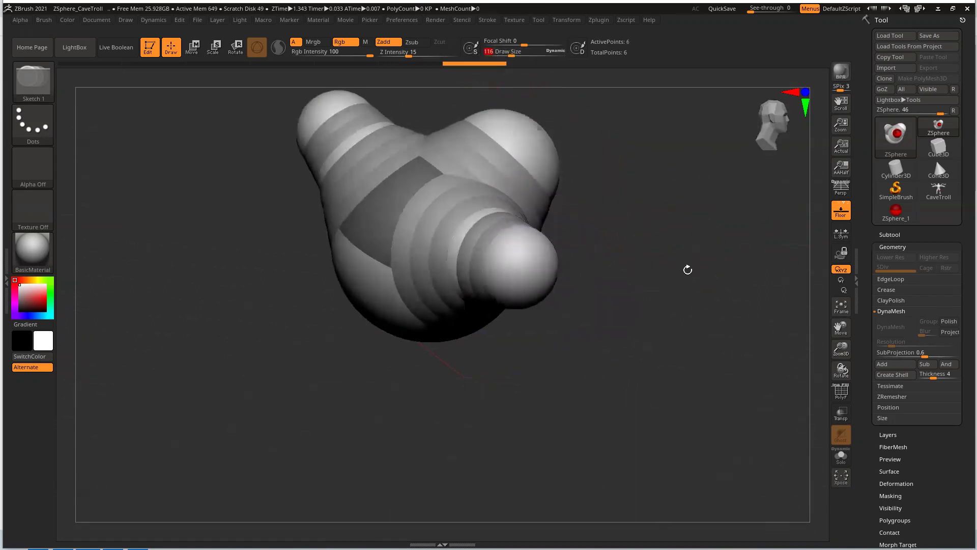
{"action": "left_click_drag", "start_coordinate": [532, 259], "coordinate": [550, 305]}
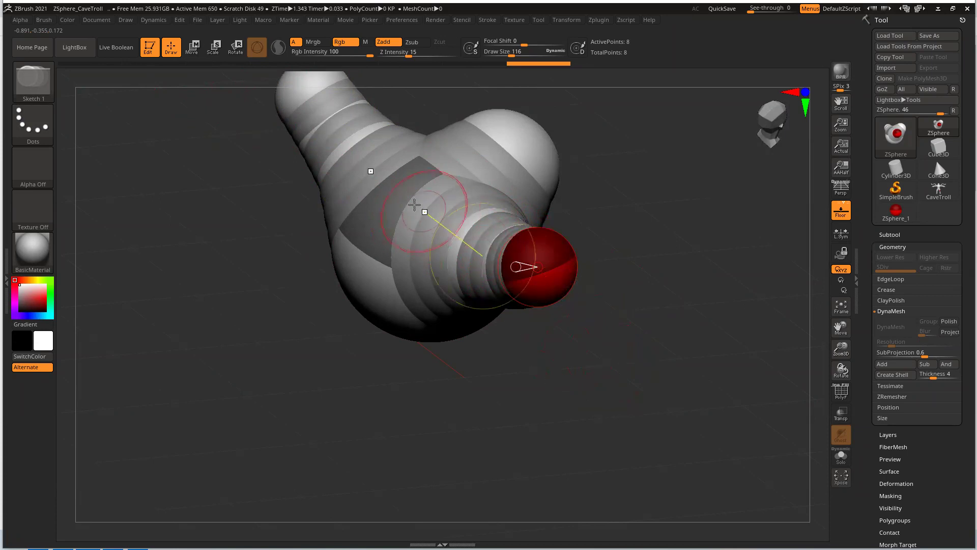
{"action": "left_click_drag", "start_coordinate": [698, 340], "coordinate": [692, 311]}
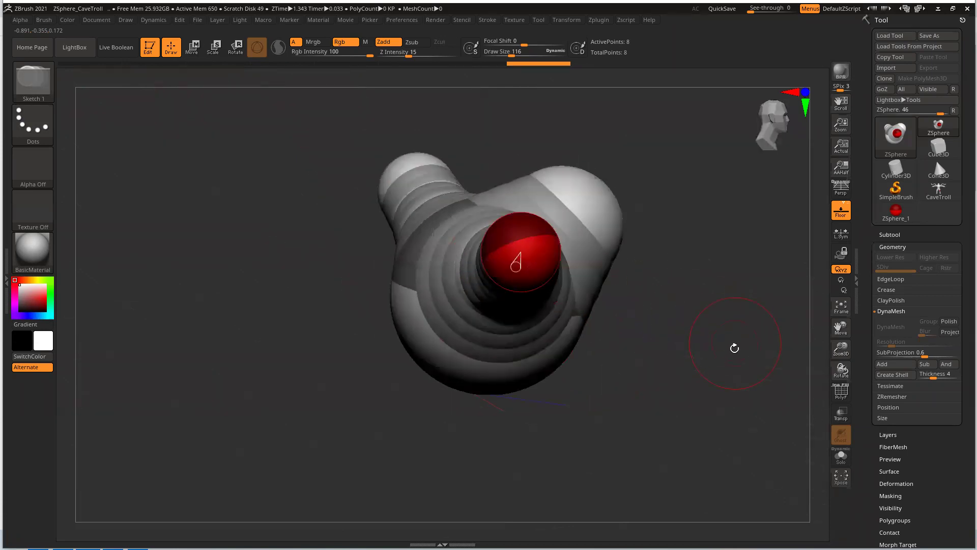
{"action": "left_click_drag", "start_coordinate": [735, 349], "coordinate": [575, 310]}
- Reset the Draw Size to 1 and, from the front, spread the mirrored arms by moving the end ZSpheres outward and the elbows outward and up
{"action": "left_click_drag", "start_coordinate": [512, 52], "coordinate": [483, 46]}
{"action": "mouse_move", "coordinate": [743, 349]}
{"action": "left_mouse_down"}
{"action": "mouse_move", "coordinate": [692, 427]}
{"action": "mouse_move", "coordinate": [643, 361]}
{"action": "left_mouse_up"}
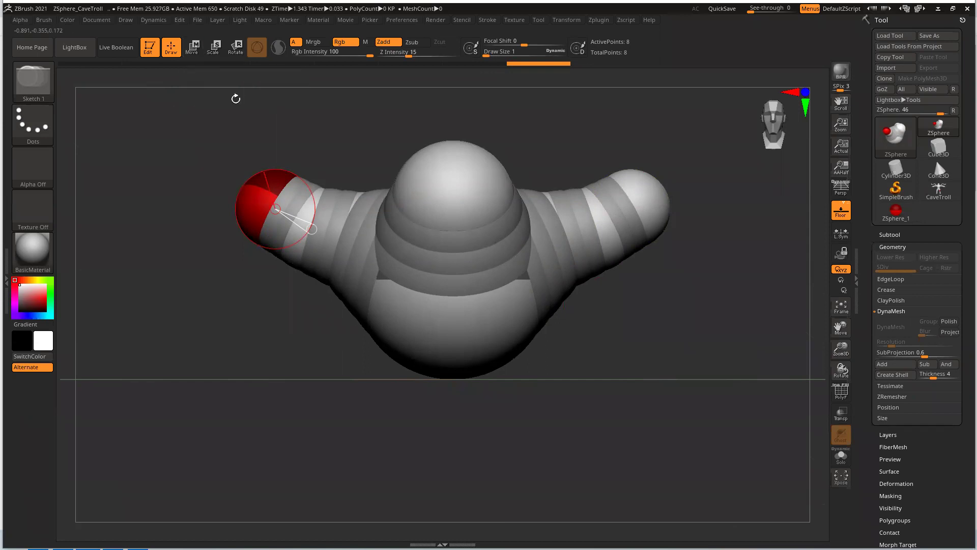
{"action": "left_click", "coordinate": [191, 50]}
{"action": "left_click_drag", "start_coordinate": [278, 206], "coordinate": [186, 154]}
{"action": "left_click_drag", "start_coordinate": [309, 229], "coordinate": [271, 227]}
{"action": "left_click_drag", "start_coordinate": [159, 134], "coordinate": [148, 185]}
{"action": "left_click_drag", "start_coordinate": [275, 224], "coordinate": [281, 173]}
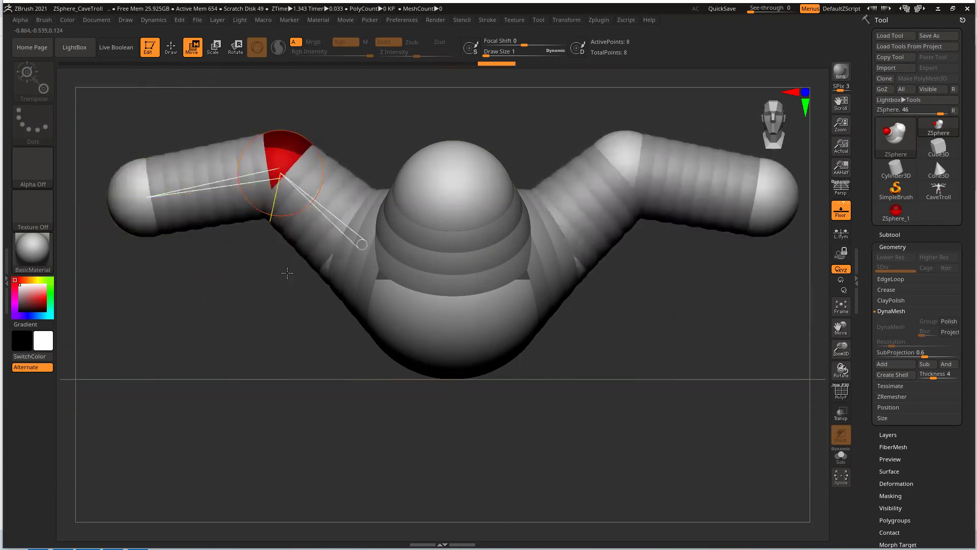
- Lengthen the forearms into straight horizontal segments by moving the end ZSpheres far outward and nudging the elbows
{"action": "left_click_drag", "start_coordinate": [840, 349], "coordinate": [726, 420]}
{"action": "left_click_drag", "start_coordinate": [616, 400], "coordinate": [715, 349], "text": "alt"}
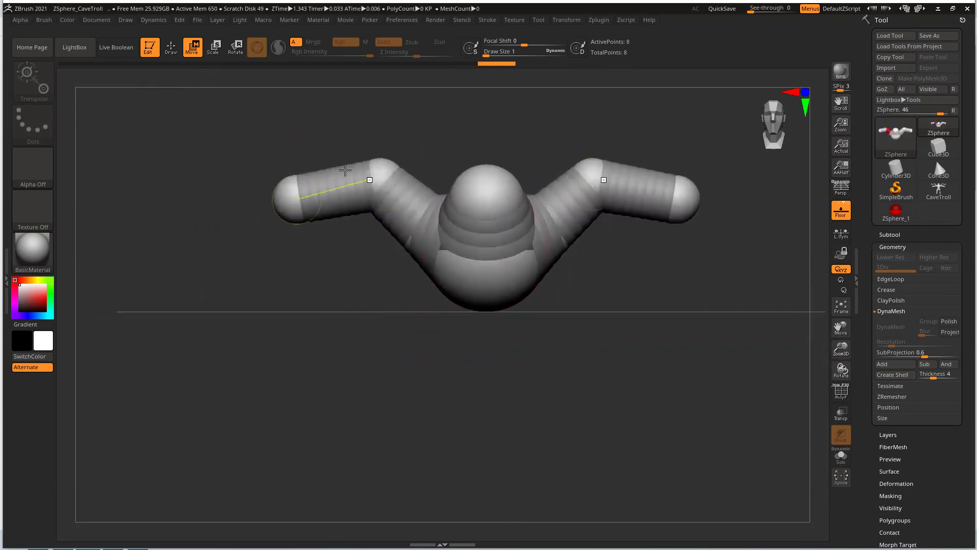
{"action": "left_click", "coordinate": [171, 47]}
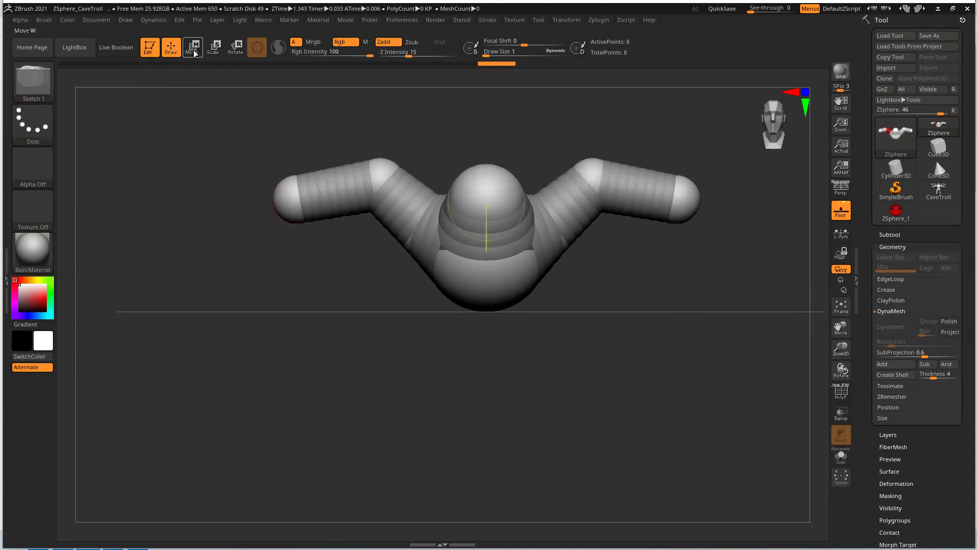
{"action": "left_click", "coordinate": [192, 47]}
{"action": "left_click_drag", "start_coordinate": [291, 199], "coordinate": [164, 184]}
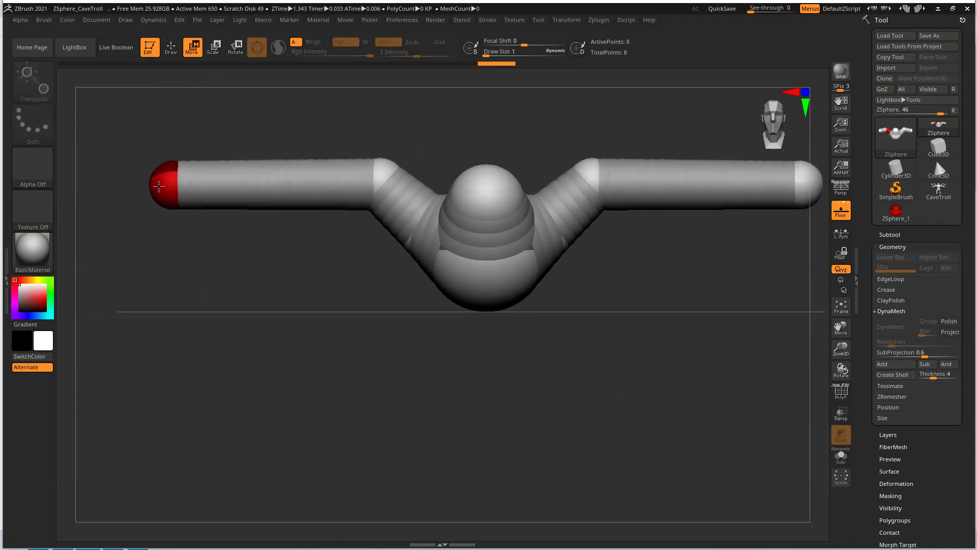
{"action": "left_click", "coordinate": [365, 168]}
- Circle one arm's elbow and end ZSpheres in red, outline the segment between them, and undo the outline strokes
{"action": "left_click_drag", "start_coordinate": [365, 167], "coordinate": [366, 162]}
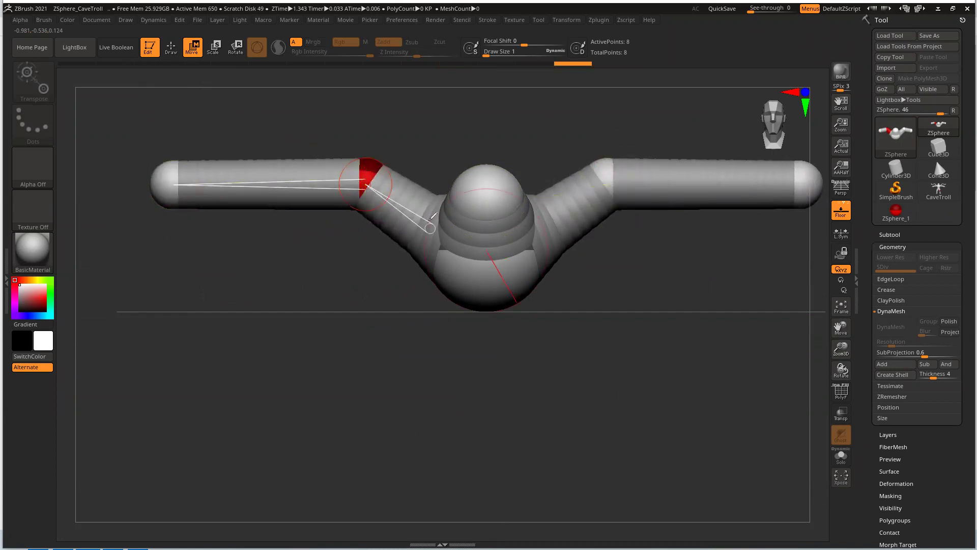
{"action": "left_click_drag", "start_coordinate": [187, 165], "coordinate": [172, 164]}
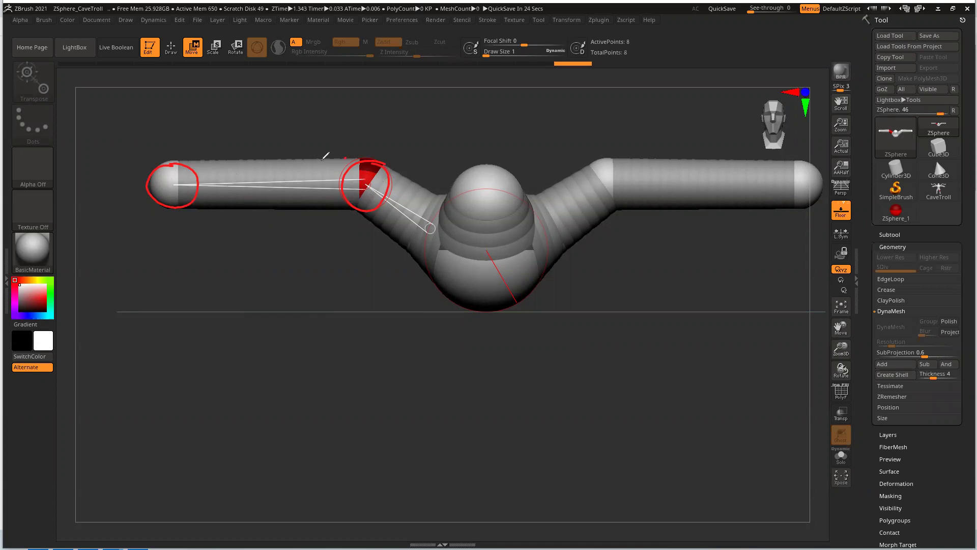
{"action": "left_click_drag", "start_coordinate": [282, 205], "coordinate": [211, 204]}
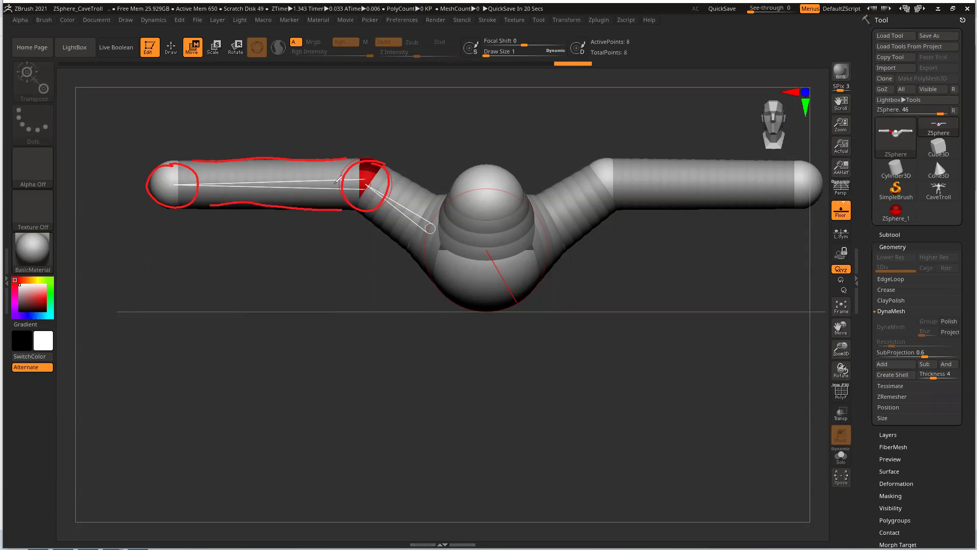
{"action": "key", "text": "ctrl+z"}
{"action": "key", "text": "ctrl+z"}
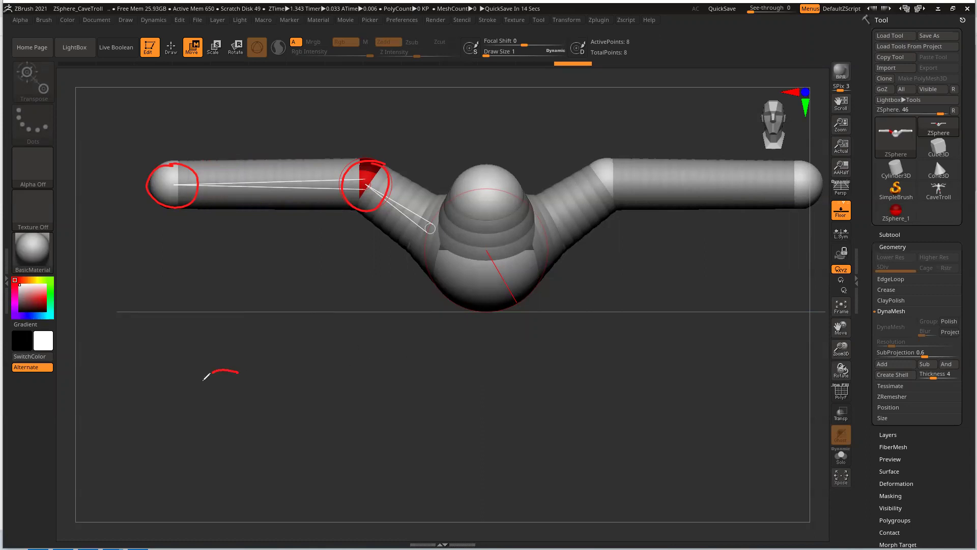
- Sketch a red outline of a wavy snake with an open mouth in the empty area below the model
{"action": "left_click_drag", "start_coordinate": [207, 389], "coordinate": [238, 400]}
{"action": "left_click_drag", "start_coordinate": [270, 456], "coordinate": [485, 456]}
{"action": "left_click_drag", "start_coordinate": [411, 414], "coordinate": [315, 424]}
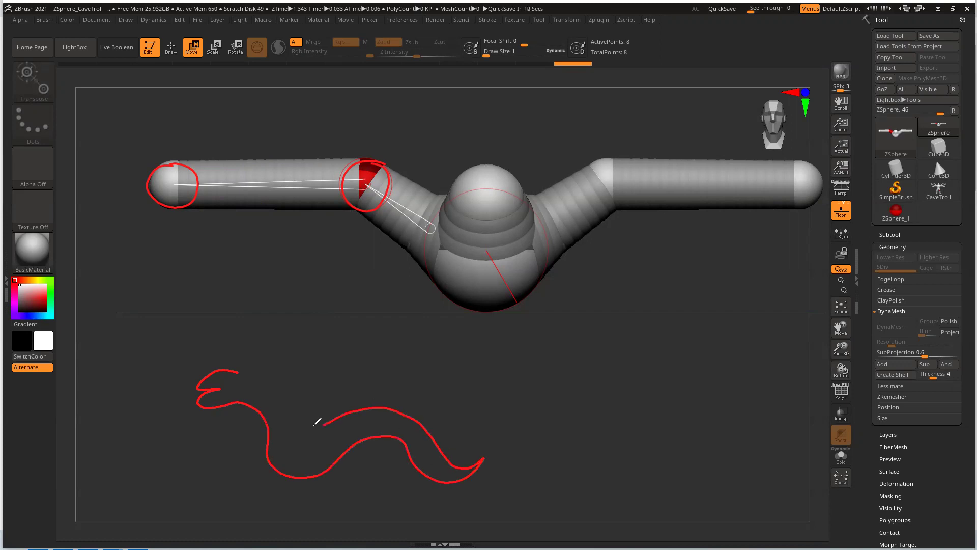
{"action": "left_click_drag", "start_coordinate": [264, 377], "coordinate": [237, 372]}
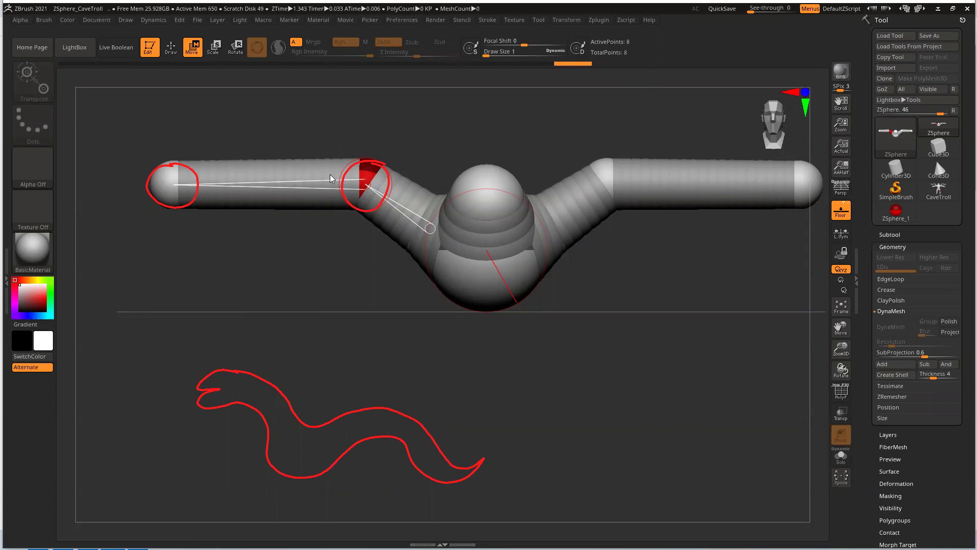
- Insert three mirrored ZSpheres into each forearm segment between the elbow and the end ZSphere
{"action": "left_click", "coordinate": [170, 47]}
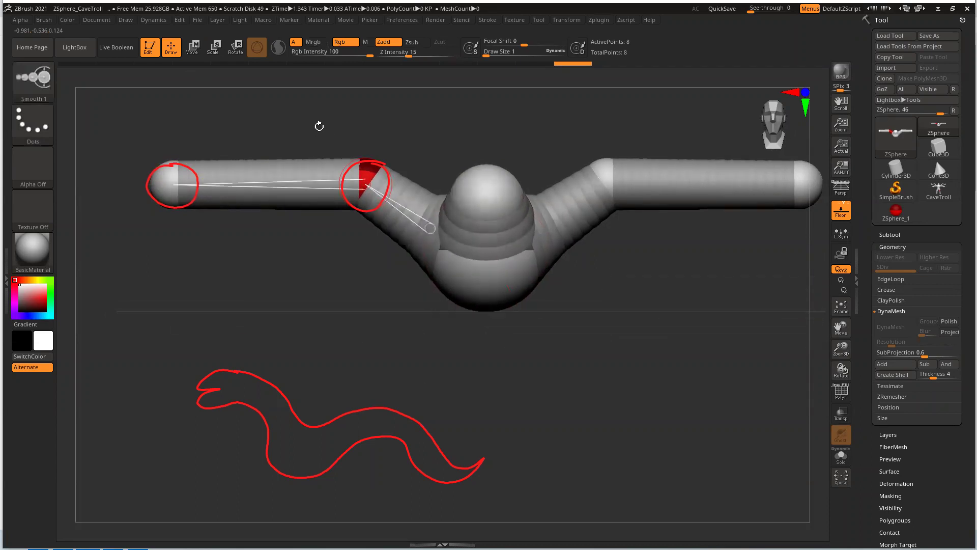
{"action": "left_click", "coordinate": [268, 172]}
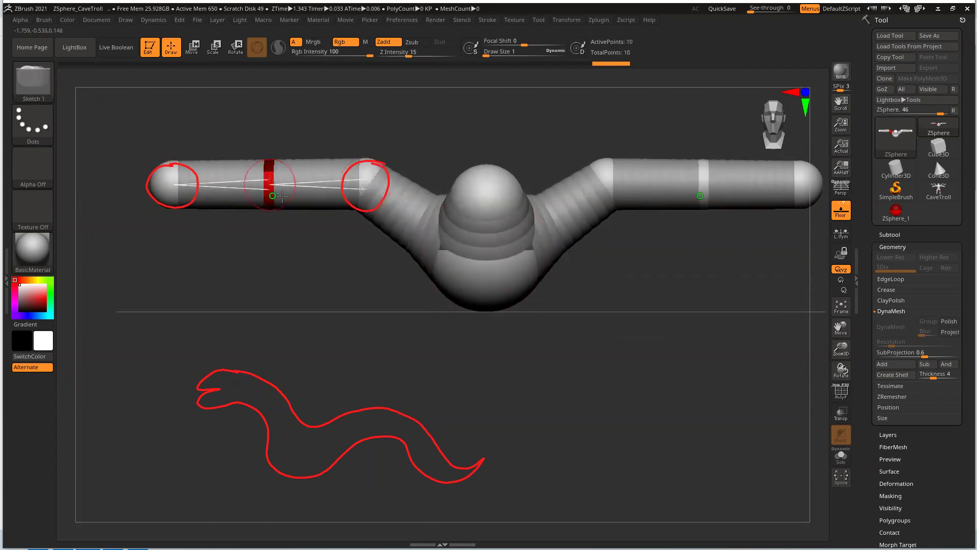
{"action": "left_click", "coordinate": [327, 171]}
{"action": "left_click", "coordinate": [233, 171]}
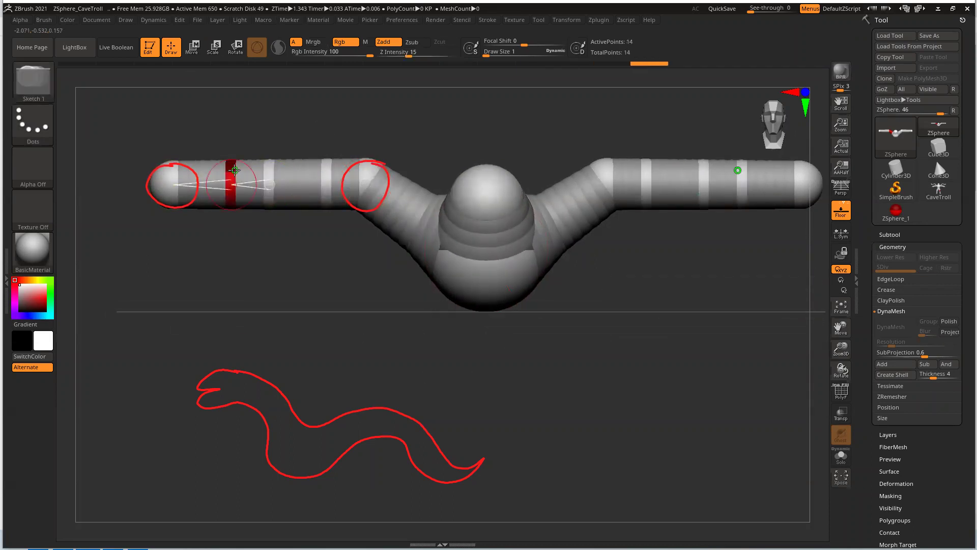
- Bend the mirrored forearms into a zigzag by moving the middle ZSpheres down, the inner ones up, the elbows inward and the ends outward
{"action": "left_click", "coordinate": [192, 49]}
{"action": "left_click_drag", "start_coordinate": [267, 182], "coordinate": [266, 233]}
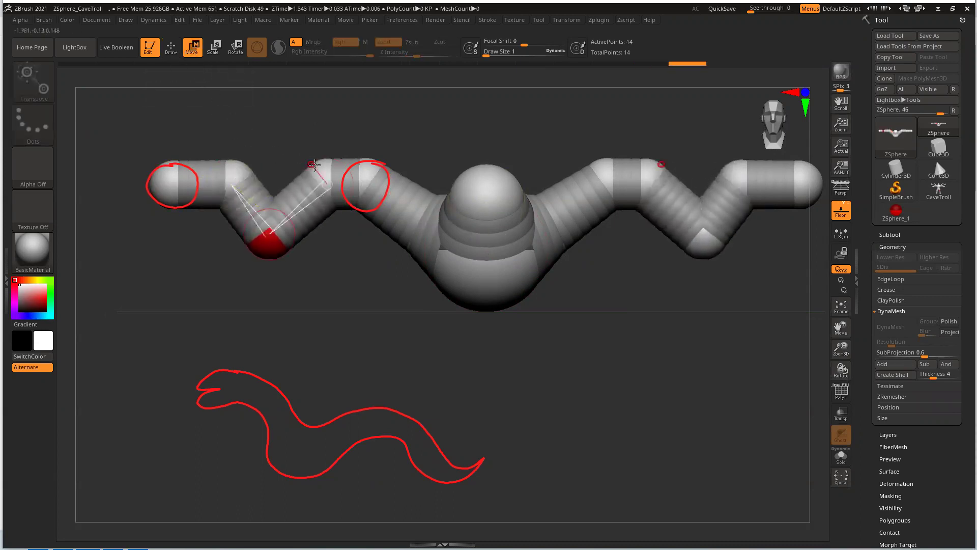
{"action": "left_click_drag", "start_coordinate": [323, 168], "coordinate": [325, 151]}
{"action": "left_click_drag", "start_coordinate": [371, 178], "coordinate": [389, 169]}
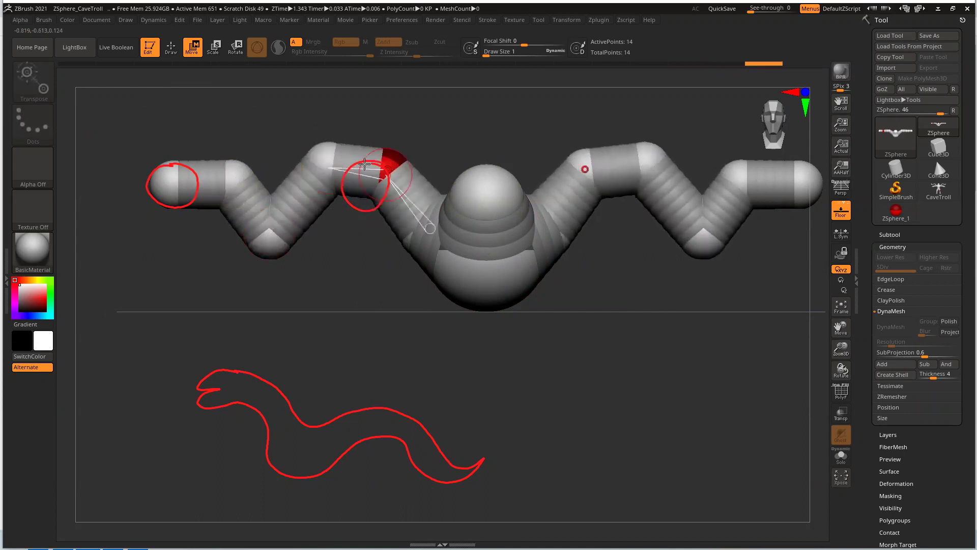
{"action": "left_click_drag", "start_coordinate": [227, 171], "coordinate": [133, 185]}
- Insert five more mirrored ZSpheres, one in each segment between neighbouring joints along the zigzag arms
{"action": "key", "text": "q"}
{"action": "left_click", "coordinate": [302, 197]}
{"action": "left_click", "coordinate": [360, 151]}
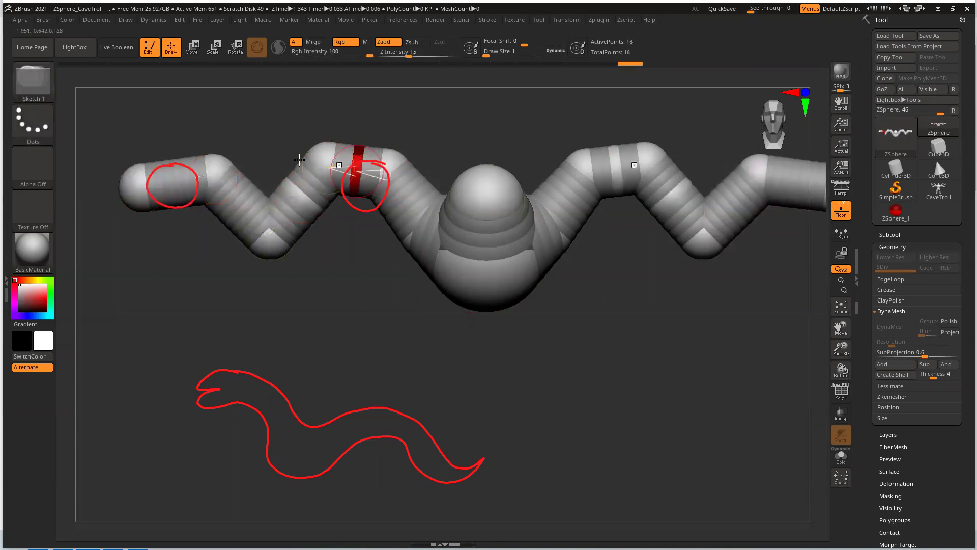
{"action": "left_click", "coordinate": [174, 166]}
{"action": "left_click", "coordinate": [252, 193]}
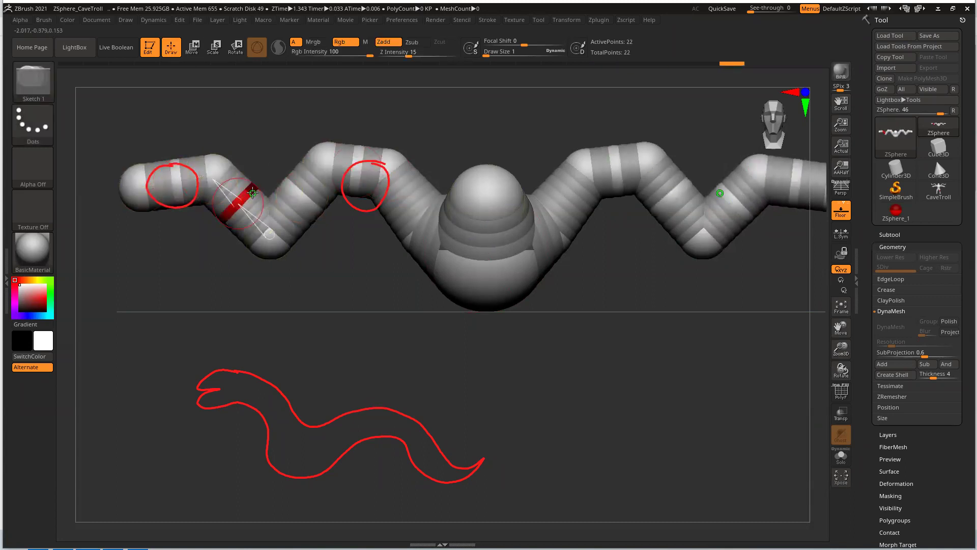
{"action": "left_click", "coordinate": [407, 190]}
- Move the new in-between ZSpheres to round the zigzag arms into smooth snake-like waves, and clear the red sketch strokes
{"action": "key", "text": "w"}
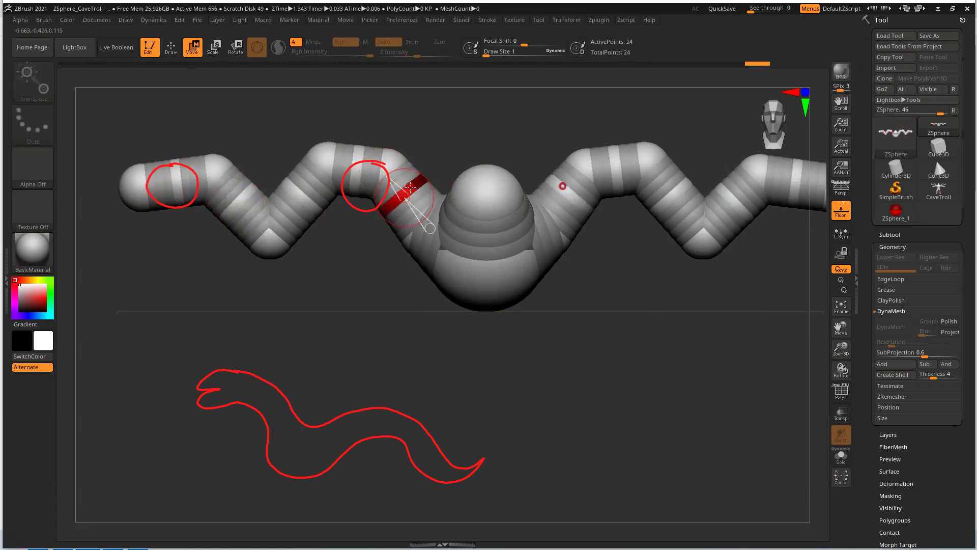
{"action": "left_click_drag", "start_coordinate": [413, 184], "coordinate": [419, 173]}
{"action": "left_click_drag", "start_coordinate": [362, 153], "coordinate": [362, 144]}
{"action": "left_click_drag", "start_coordinate": [298, 195], "coordinate": [306, 211]}
{"action": "left_click_drag", "start_coordinate": [244, 196], "coordinate": [233, 207]}
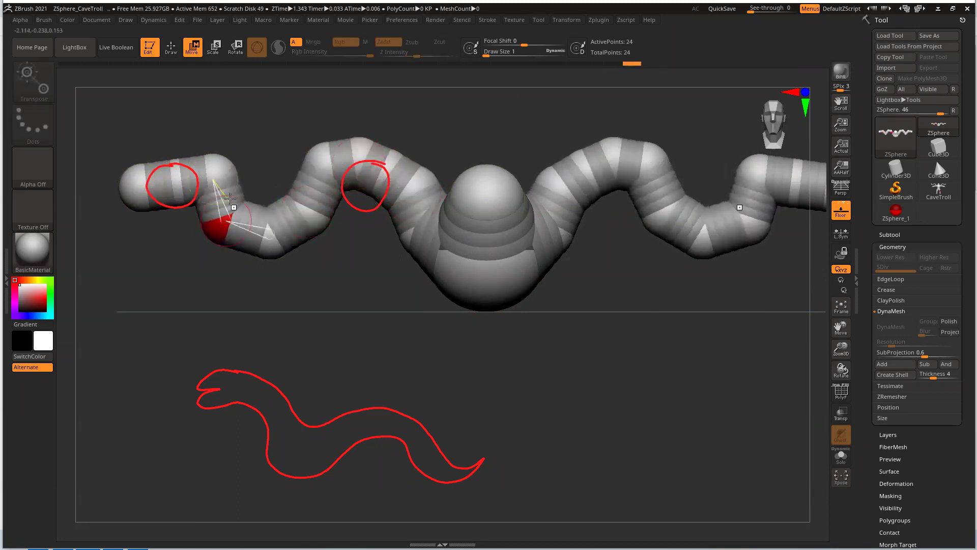
{"action": "left_click_drag", "start_coordinate": [174, 164], "coordinate": [223, 162]}
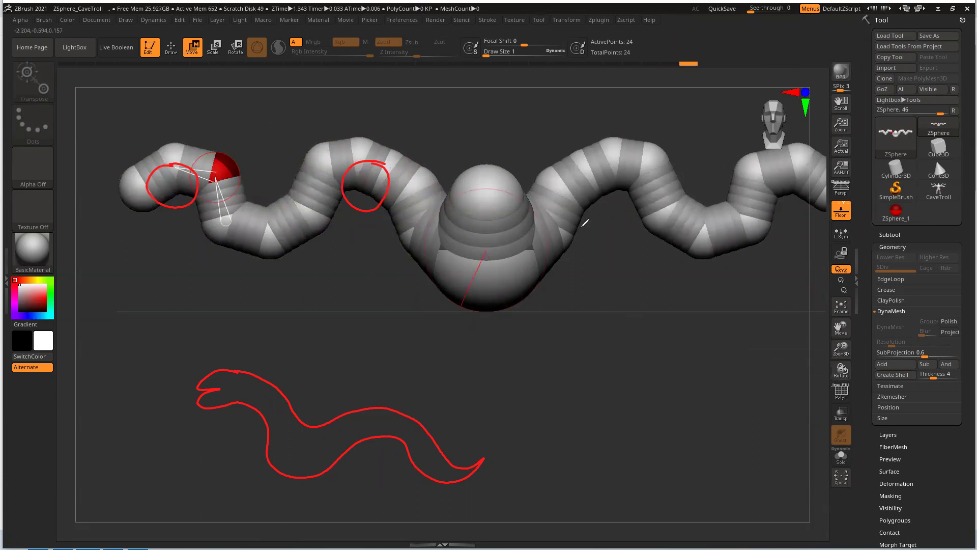
{"action": "key", "text": "Escape"}
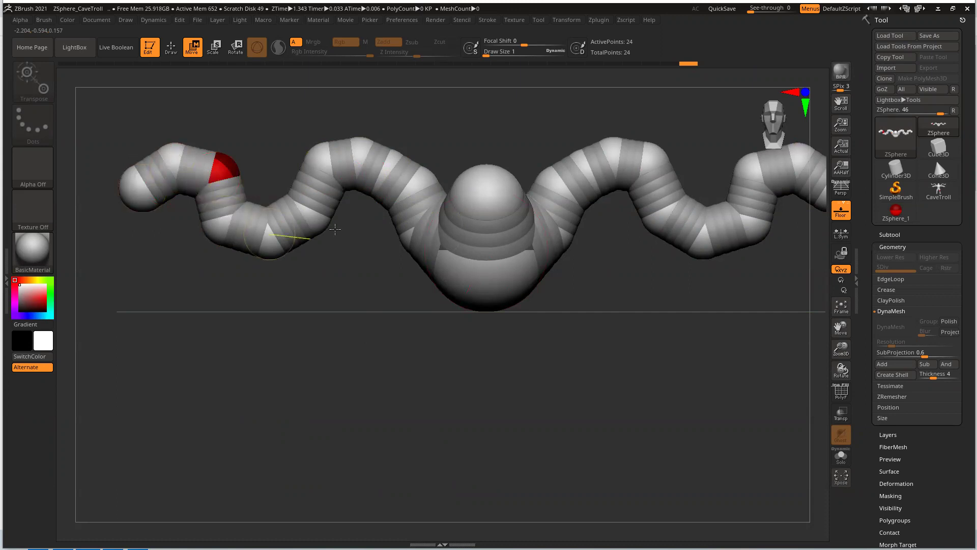
- Undo the wave shaping, the extra in-between ZSpheres and the zigzag bends until the forearms are straight
{"action": "left_click_drag", "start_coordinate": [841, 349], "coordinate": [864, 393]}
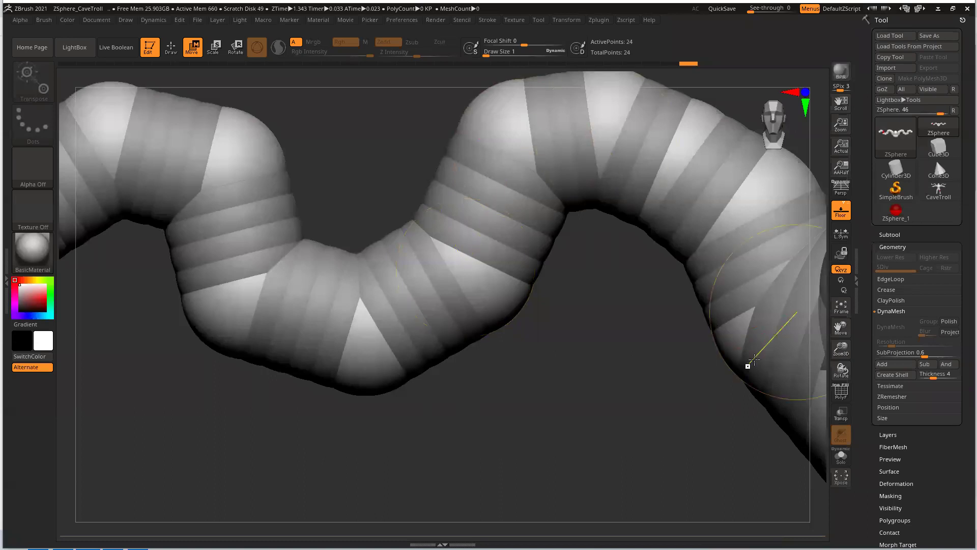
{"action": "left_click_drag", "start_coordinate": [840, 348], "coordinate": [809, 327]}
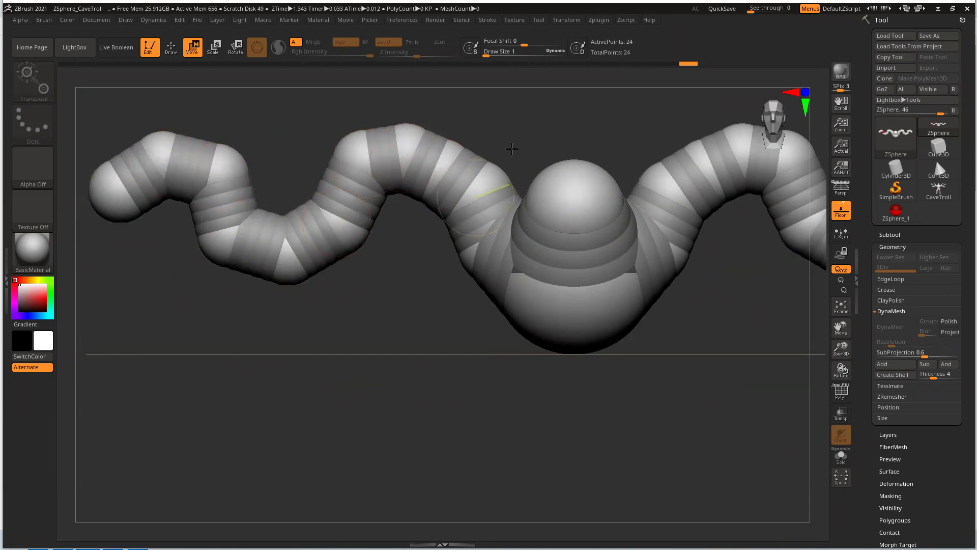
{"action": "key", "text": "ctrl+z"}
{"action": "key", "text": "ctrl+z"}
{"action": "key", "text": "ctrl+z"}
{"action": "key", "text": "ctrl+z"}
{"action": "key", "text": "ctrl+z"}
{"action": "key", "text": "ctrl+z"}
{"action": "key", "text": "ctrl+z"}
{"action": "key", "text": "ctrl+z"}
{"action": "key", "text": "ctrl+z"}
{"action": "key", "text": "ctrl+z"}
{"action": "key", "text": "ctrl+z"}
{"action": "key", "text": "ctrl+z"}
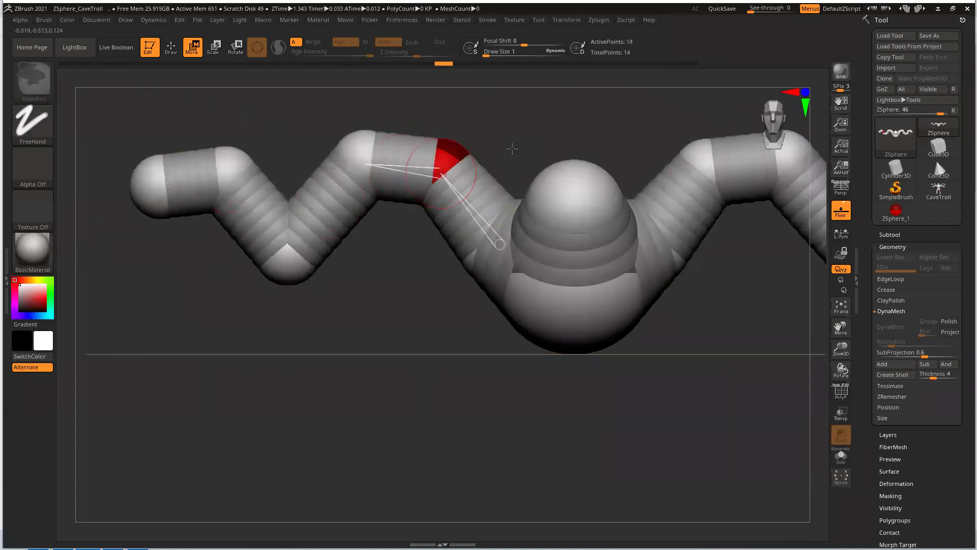
{"action": "key", "text": "ctrl+z"}
{"action": "key", "text": "ctrl+z"}
{"action": "key", "text": "ctrl+z"}
{"action": "key", "text": "ctrl+z"}
{"action": "key", "text": "ctrl+z"}
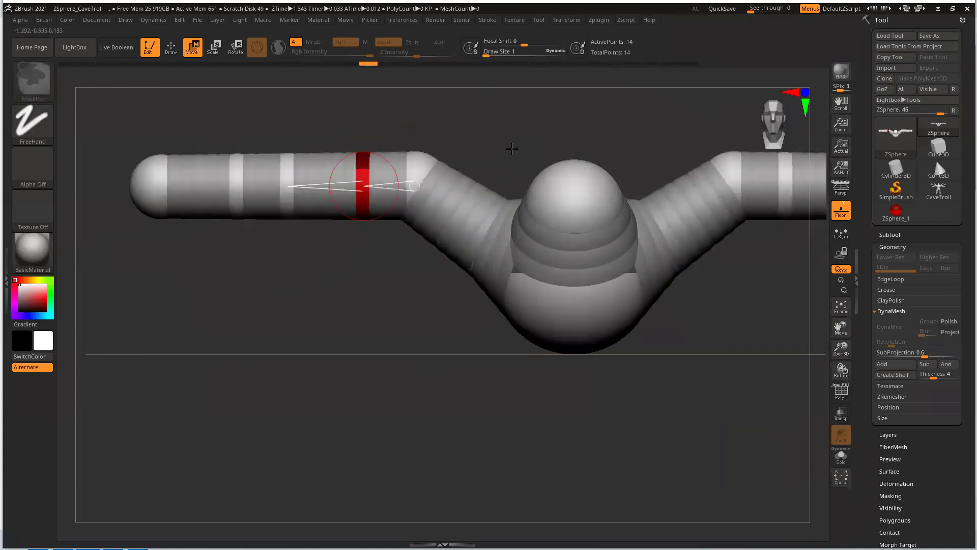
- Undo the ZSpheres inserted in the forearms and the arm extensions, back to two short arms on the body
{"action": "key", "text": "ctrl+z"}
{"action": "key", "text": "ctrl+z"}
{"action": "key", "text": "ctrl+z"}
{"action": "key", "text": "ctrl+z"}
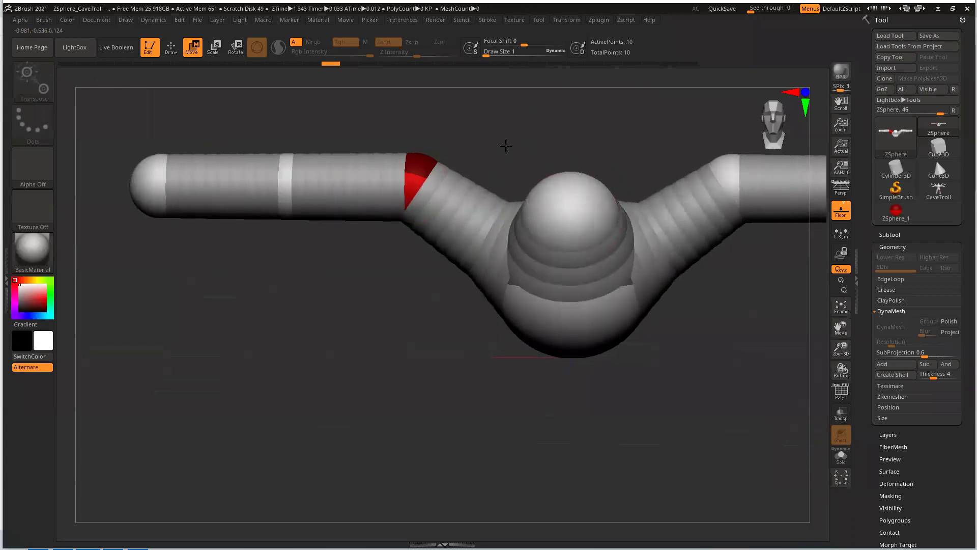
{"action": "left_click_drag", "start_coordinate": [840, 351], "coordinate": [841, 328]}
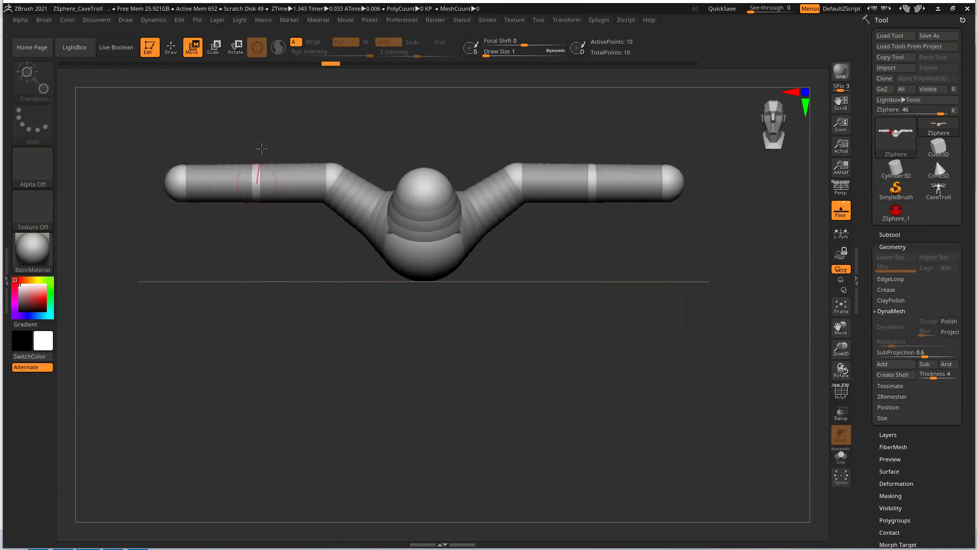
{"action": "key", "text": "ctrl+z"}
{"action": "key", "text": "ctrl+z"}
{"action": "key", "text": "ctrl+z"}
{"action": "key", "text": "ctrl+z"}
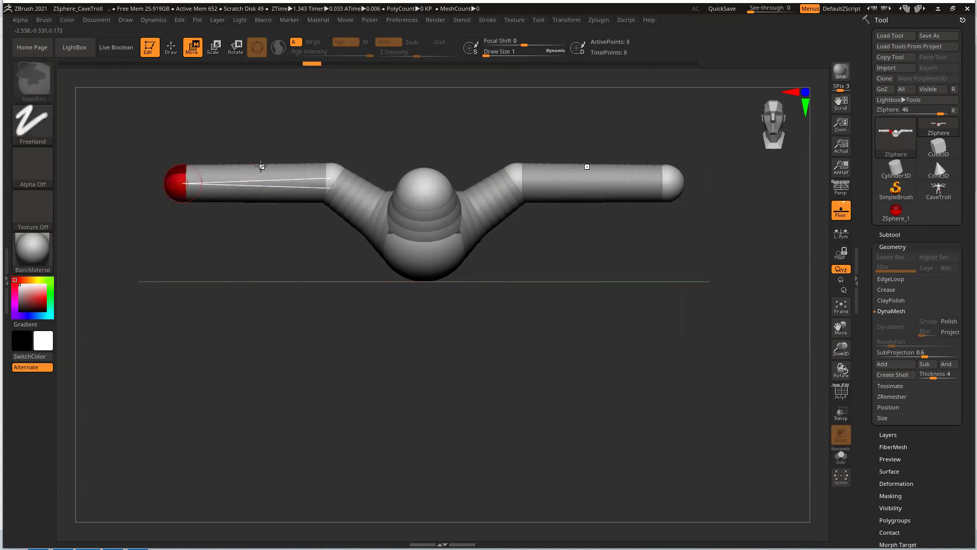
{"action": "key", "text": "ctrl+z"}
{"action": "key", "text": "ctrl+z"}
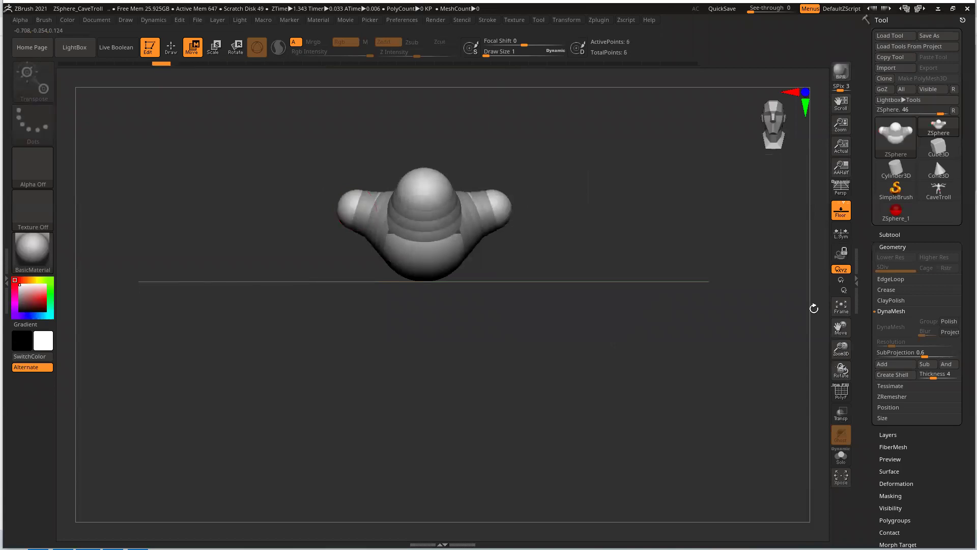
- Try twice to pull the short arms' end ZSpheres outward, declining to discard the later undo history each time
{"action": "left_click_drag", "start_coordinate": [840, 348], "coordinate": [841, 371]}
{"action": "left_click_drag", "start_coordinate": [600, 382], "coordinate": [399, 218]}
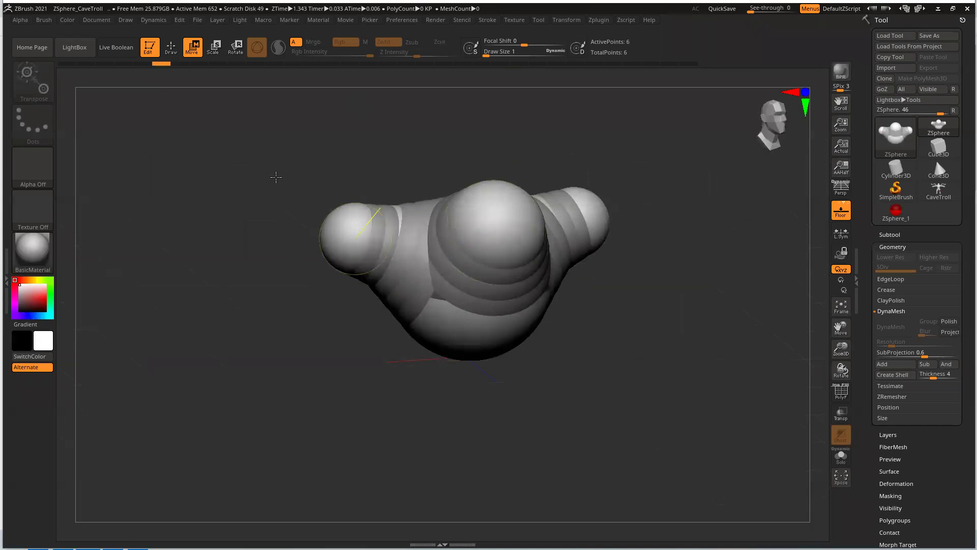
{"action": "left_click_drag", "start_coordinate": [276, 177], "coordinate": [260, 105], "text": "shift"}
{"action": "left_click_drag", "start_coordinate": [245, 176], "coordinate": [253, 153], "text": "shift"}
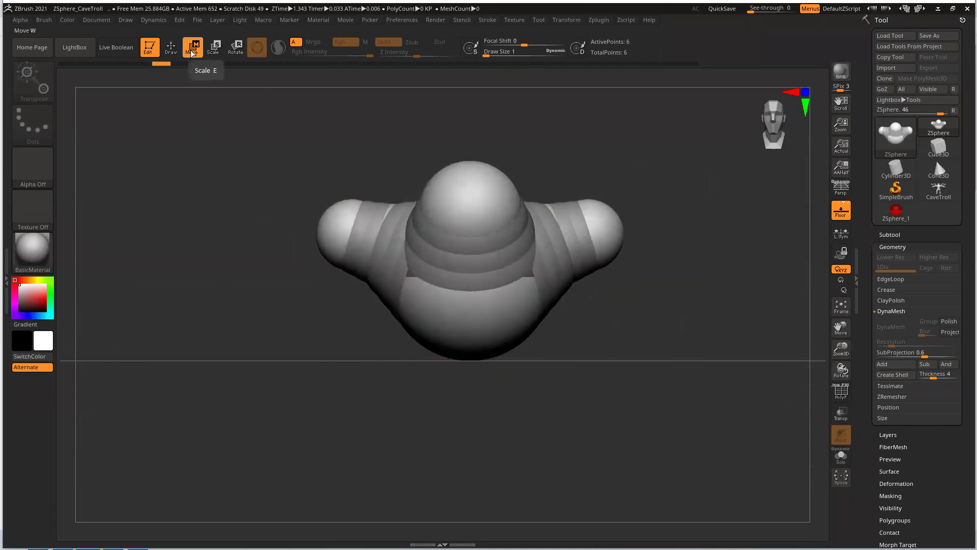
{"action": "left_click_drag", "start_coordinate": [333, 224], "coordinate": [155, 162]}
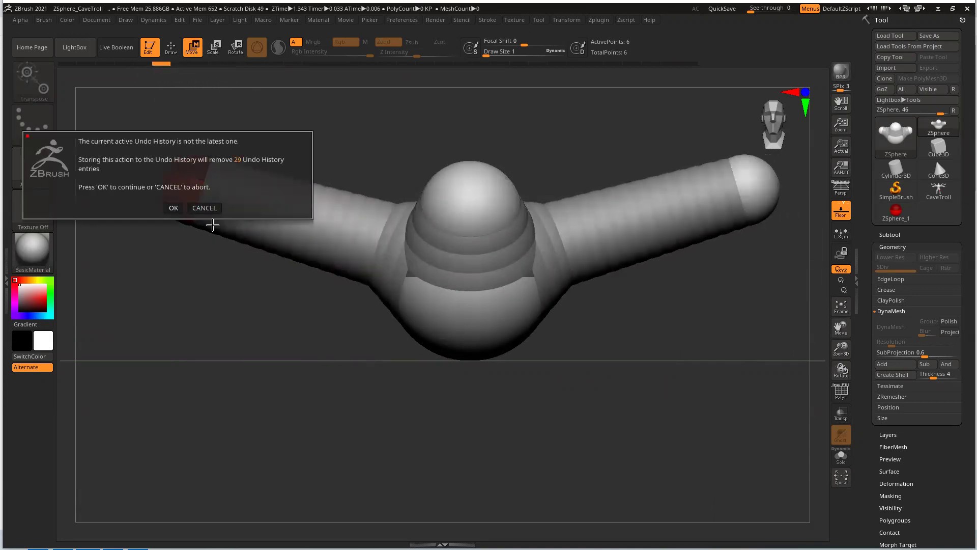
{"action": "left_click", "coordinate": [204, 208]}
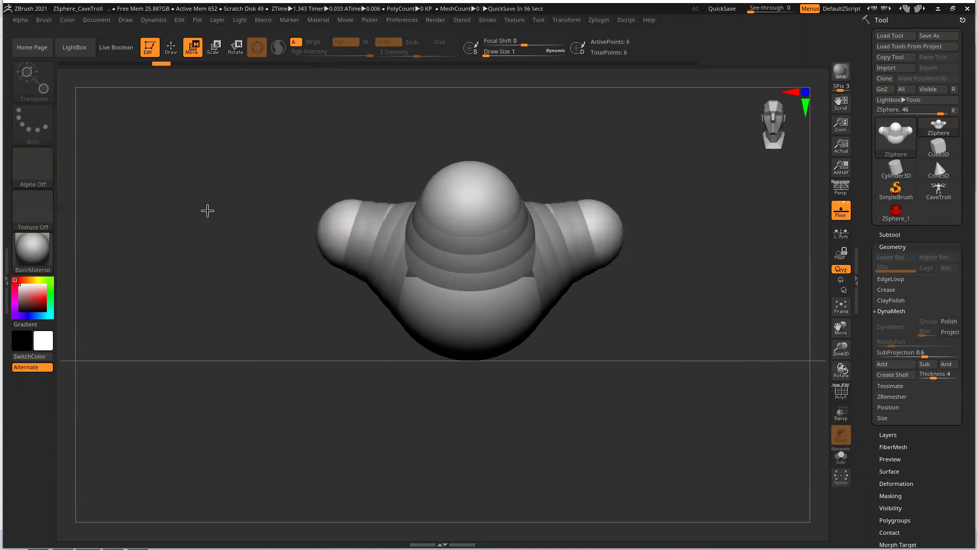
{"action": "left_click_drag", "start_coordinate": [333, 224], "coordinate": [200, 200]}
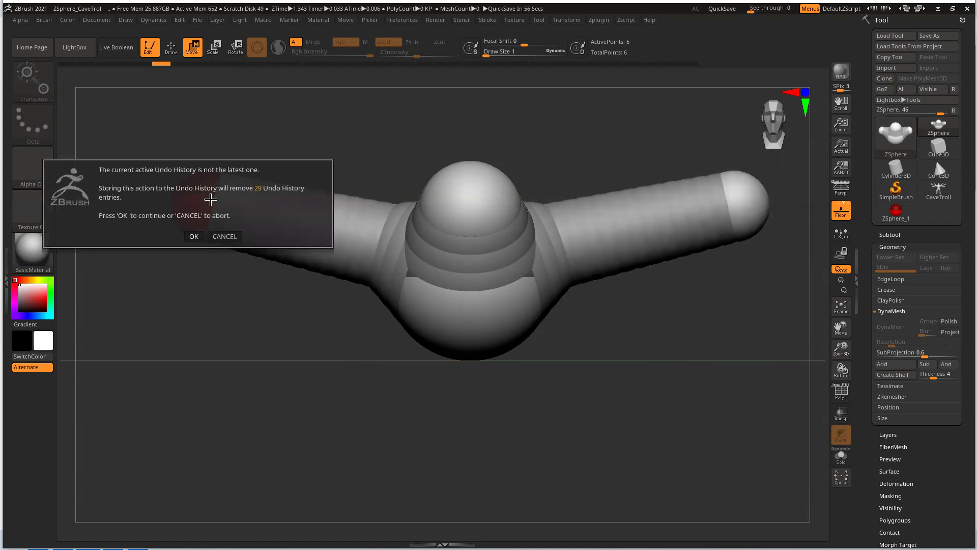
{"action": "left_click", "coordinate": [224, 236]}
- Return to the later history state with elbows and raised forearms, nudge the end ZSpheres, and accept discarding the newer history
{"action": "mouse_move", "coordinate": [164, 63]}
{"action": "left_mouse_down"}
{"action": "mouse_move", "coordinate": [201, 63]}
{"action": "mouse_move", "coordinate": [229, 47]}
{"action": "left_mouse_up"}
{"action": "left_click_drag", "start_coordinate": [233, 159], "coordinate": [216, 179]}
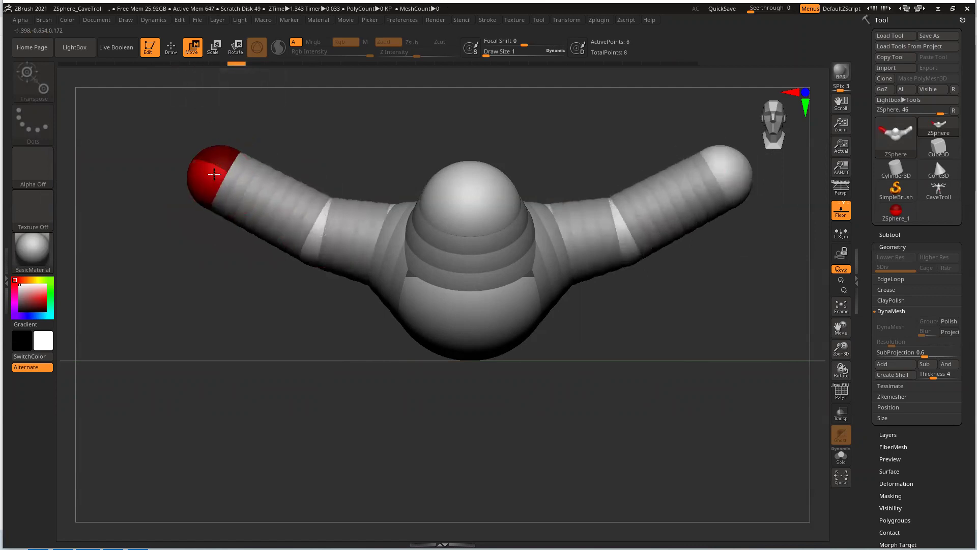
{"action": "left_click", "coordinate": [215, 212]}
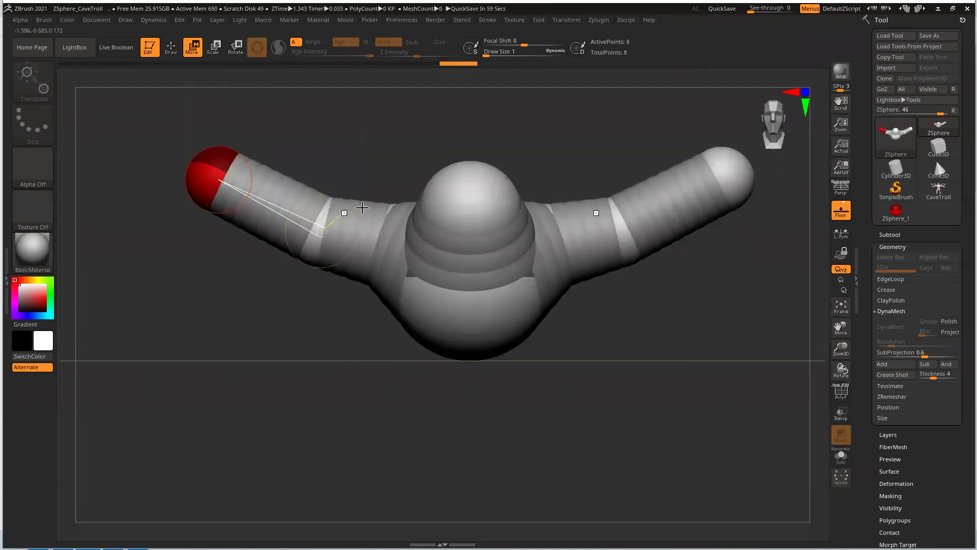
- Try scaling the mirrored arm-end ZSpheres down and bring them back to about their former size
{"action": "left_click_drag", "start_coordinate": [840, 350], "coordinate": [834, 328]}
{"action": "left_click_drag", "start_coordinate": [639, 324], "coordinate": [759, 391], "text": "alt"}
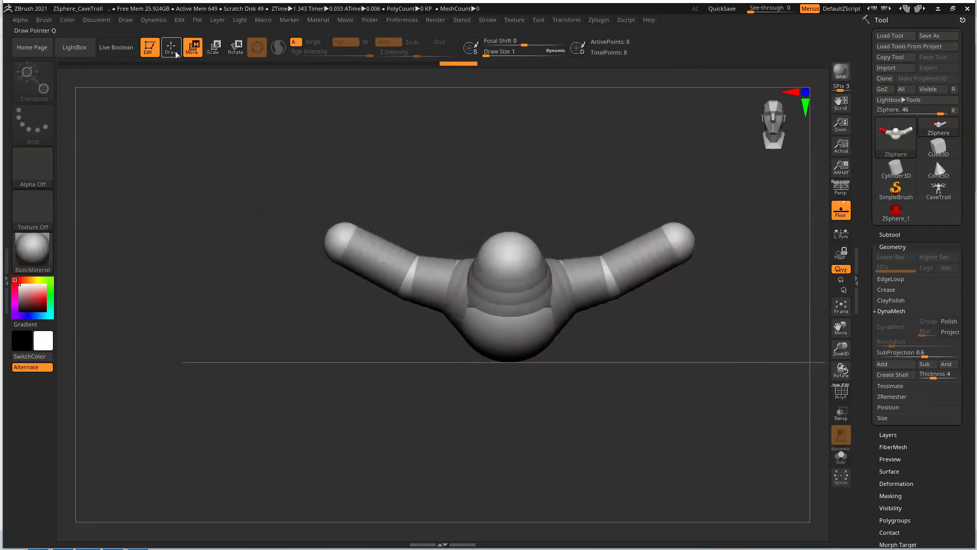
{"action": "left_click", "coordinate": [215, 53]}
{"action": "mouse_move", "coordinate": [344, 236]}
{"action": "left_mouse_down"}
{"action": "mouse_move", "coordinate": [345, 223]}
{"action": "mouse_move", "coordinate": [322, 342]}
{"action": "mouse_move", "coordinate": [342, 255]}
{"action": "mouse_move", "coordinate": [431, 119]}
{"action": "left_mouse_up"}
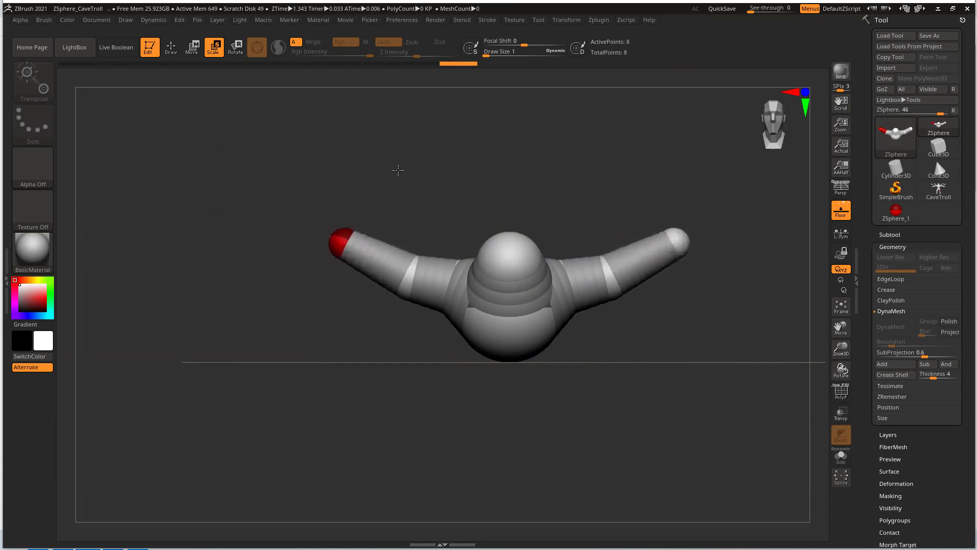
{"action": "key", "text": "ctrl+z"}
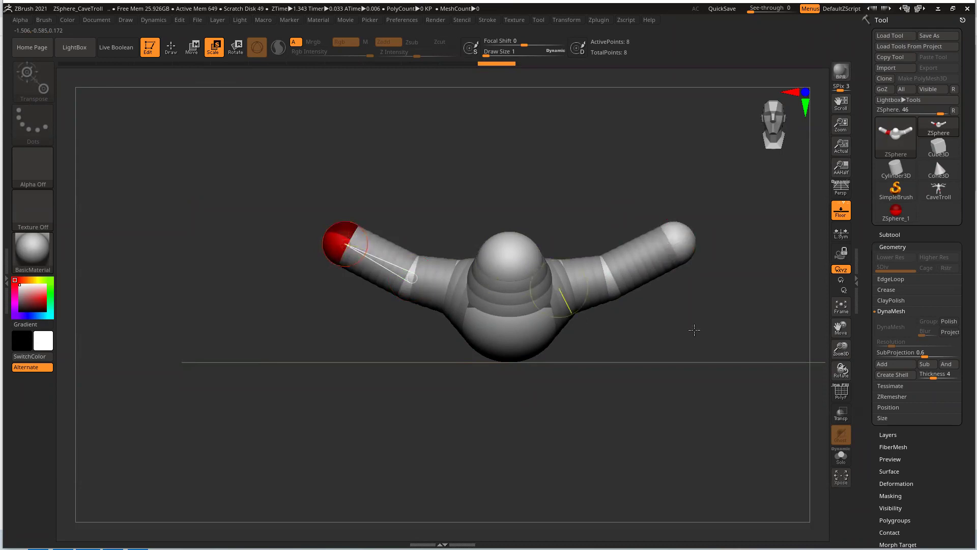
- Move the mirrored arm-end ZSpheres far outward to stretch the forearms into long, gently rising segments
{"action": "left_click_drag", "start_coordinate": [841, 370], "coordinate": [828, 373]}
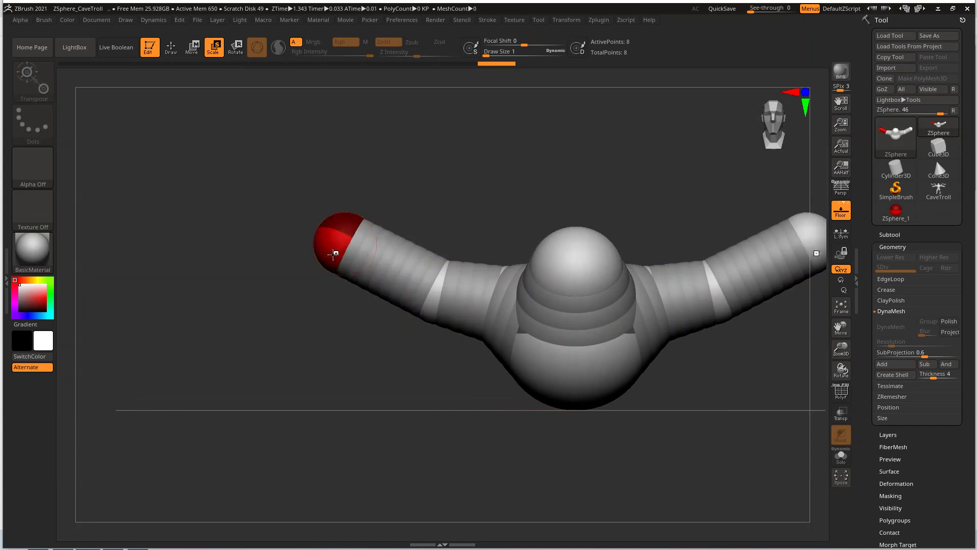
{"action": "left_click_drag", "start_coordinate": [840, 329], "coordinate": [820, 324]}
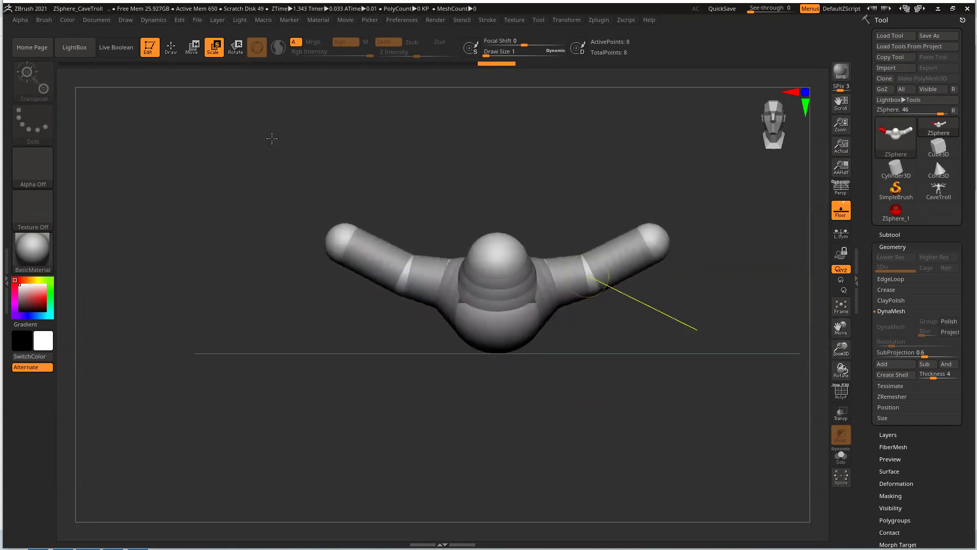
{"action": "left_click", "coordinate": [192, 48]}
{"action": "left_click_drag", "start_coordinate": [346, 233], "coordinate": [178, 208]}
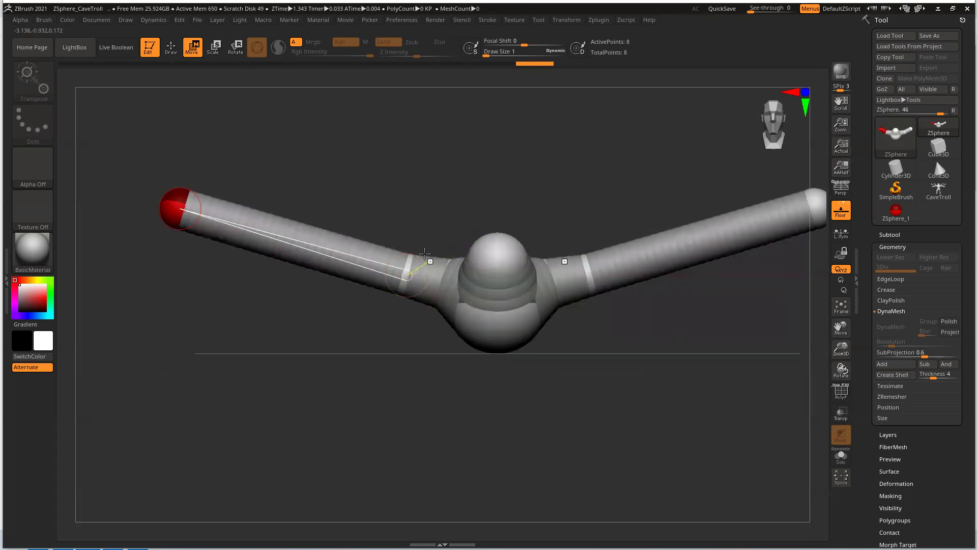
- Try tapering and thickening the long forearms by scaling their end ZSpheres, and undo the last change
{"action": "left_click", "coordinate": [213, 48]}
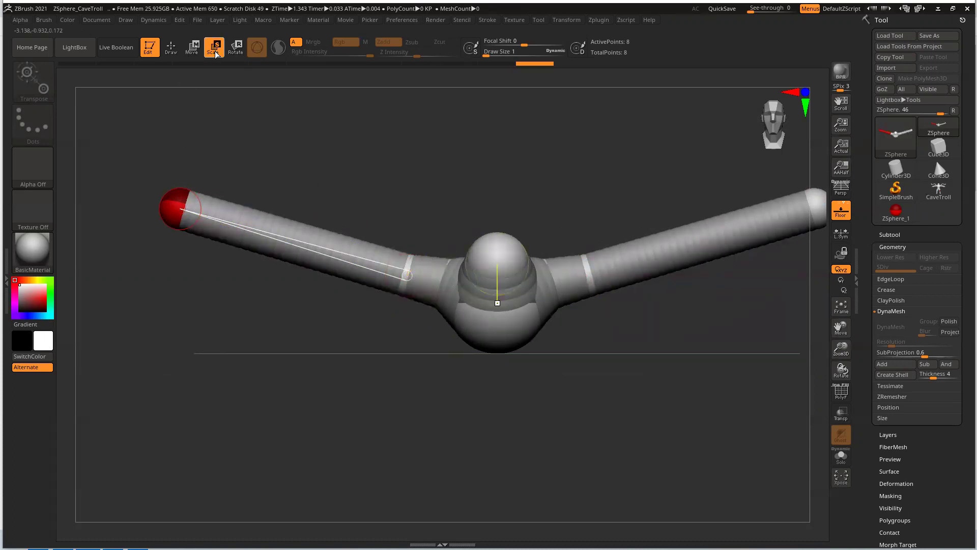
{"action": "left_click_drag", "start_coordinate": [177, 211], "coordinate": [157, 16]}
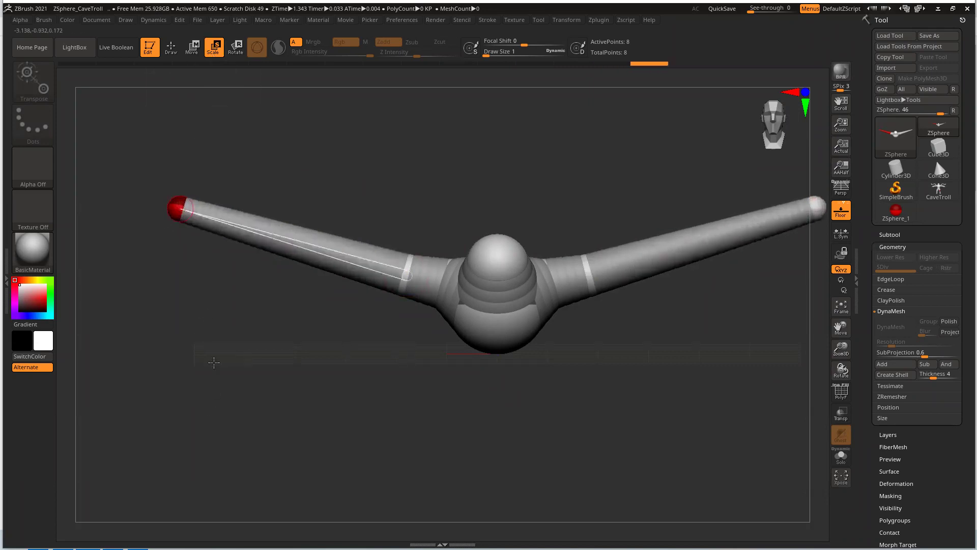
{"action": "mouse_move", "coordinate": [177, 209]}
{"action": "left_mouse_down"}
{"action": "mouse_move", "coordinate": [192, 225]}
{"action": "mouse_move", "coordinate": [256, 420]}
{"action": "left_mouse_up"}
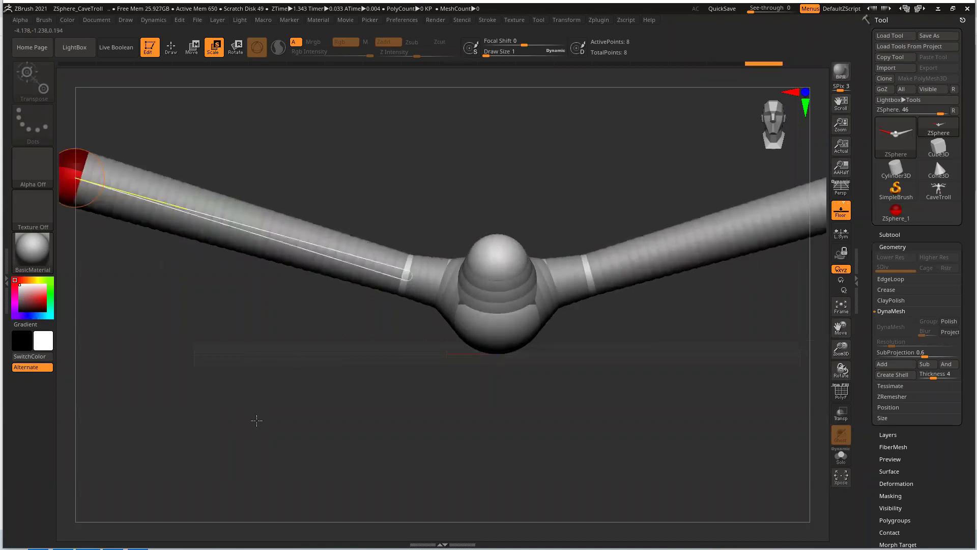
{"action": "key", "text": "ctrl+z"}
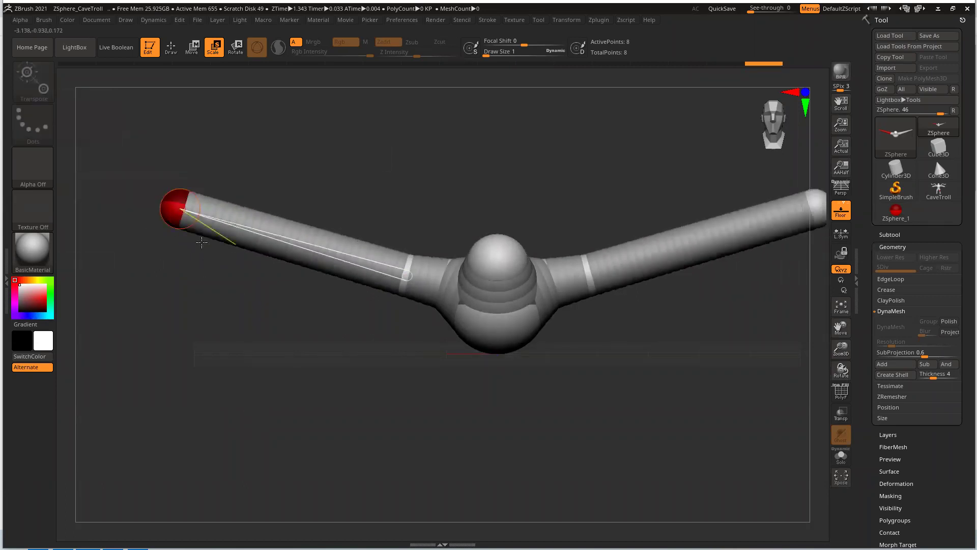
- Scale the mirrored arm-end ZSpheres up into large balls so the forearms widen toward their ends
{"action": "left_click_drag", "start_coordinate": [183, 210], "coordinate": [246, 451]}
{"action": "mouse_move", "coordinate": [179, 209]}
{"action": "left_mouse_down"}
{"action": "mouse_move", "coordinate": [200, 303]}
{"action": "mouse_move", "coordinate": [279, 505]}
{"action": "left_mouse_up"}
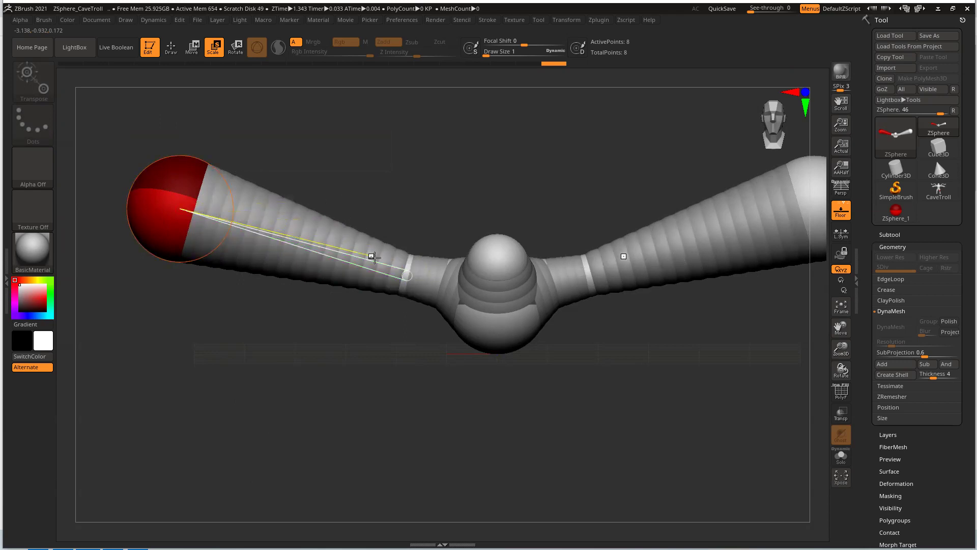
{"action": "left_click", "coordinate": [192, 47]}
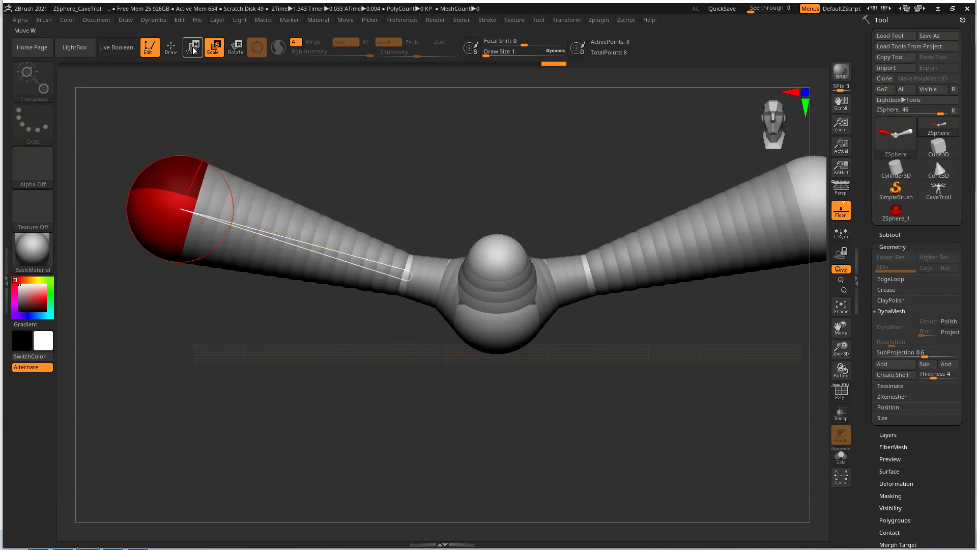
- Move the mirrored arm-end ZSpheres inward and scale them down so the forearms become shorter and more even in thickness
{"action": "left_click_drag", "start_coordinate": [178, 210], "coordinate": [260, 227]}
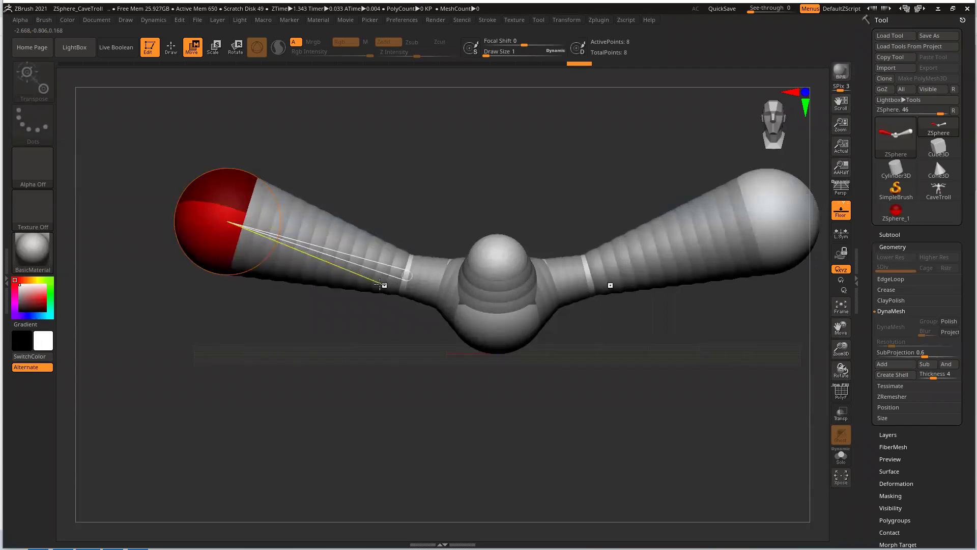
{"action": "left_click_drag", "start_coordinate": [221, 220], "coordinate": [214, 191]}
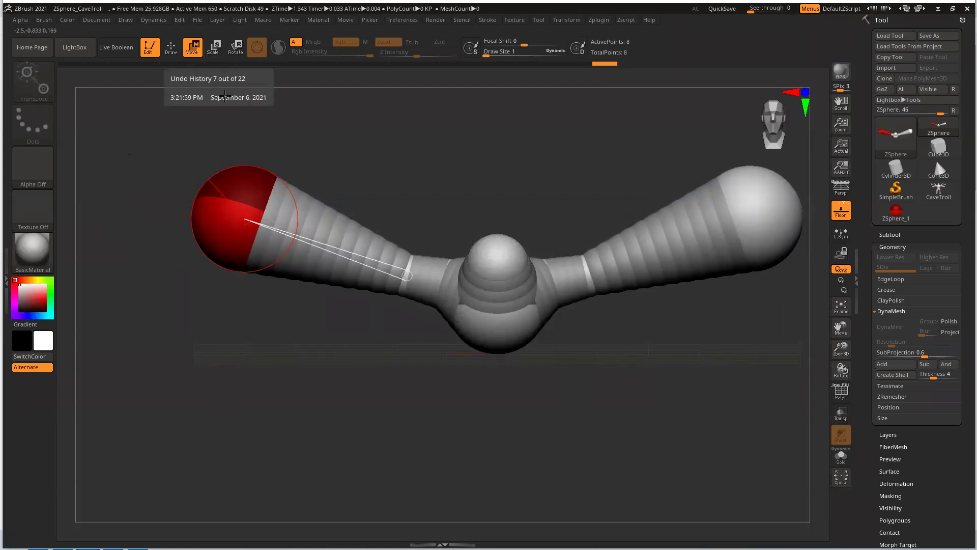
{"action": "left_click", "coordinate": [222, 41]}
{"action": "left_click_drag", "start_coordinate": [245, 221], "coordinate": [222, 118]}
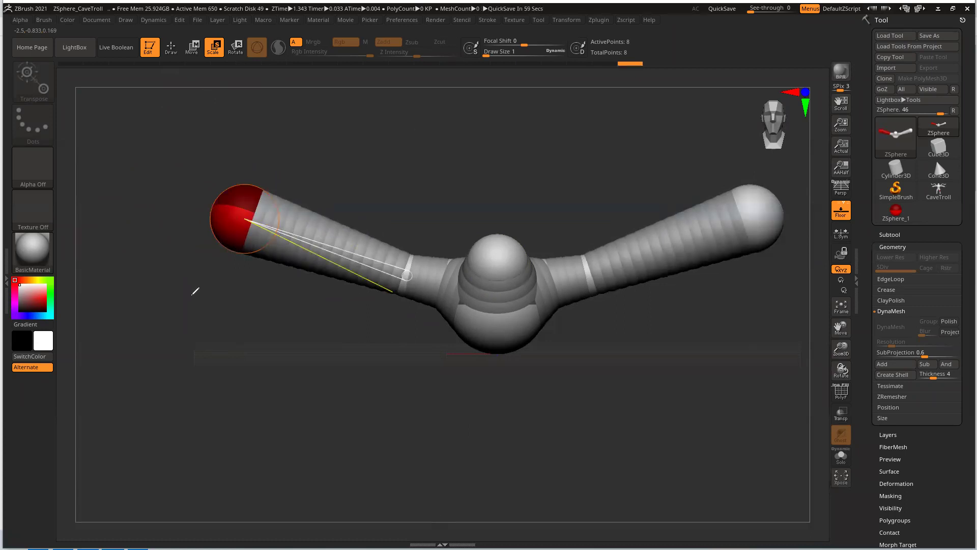
{"action": "left_click_drag", "start_coordinate": [154, 273], "coordinate": [166, 324]}
{"action": "mouse_move", "coordinate": [212, 273]}
{"action": "left_mouse_down"}
{"action": "mouse_move", "coordinate": [202, 335]}
{"action": "mouse_move", "coordinate": [166, 387]}
{"action": "left_mouse_up"}
{"action": "left_click_drag", "start_coordinate": [206, 333], "coordinate": [203, 470]}
{"action": "mouse_move", "coordinate": [165, 390]}
{"action": "left_mouse_down"}
{"action": "mouse_move", "coordinate": [168, 492]}
{"action": "mouse_move", "coordinate": [195, 525]}
{"action": "left_mouse_up"}
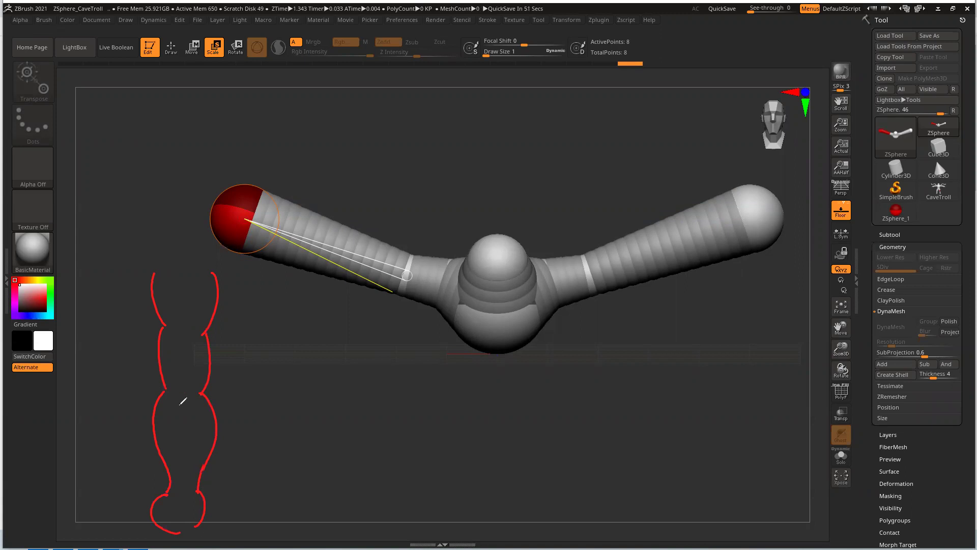
{"action": "left_click_drag", "start_coordinate": [158, 397], "coordinate": [212, 403]}
{"action": "left_click_drag", "start_coordinate": [219, 295], "coordinate": [204, 322]}
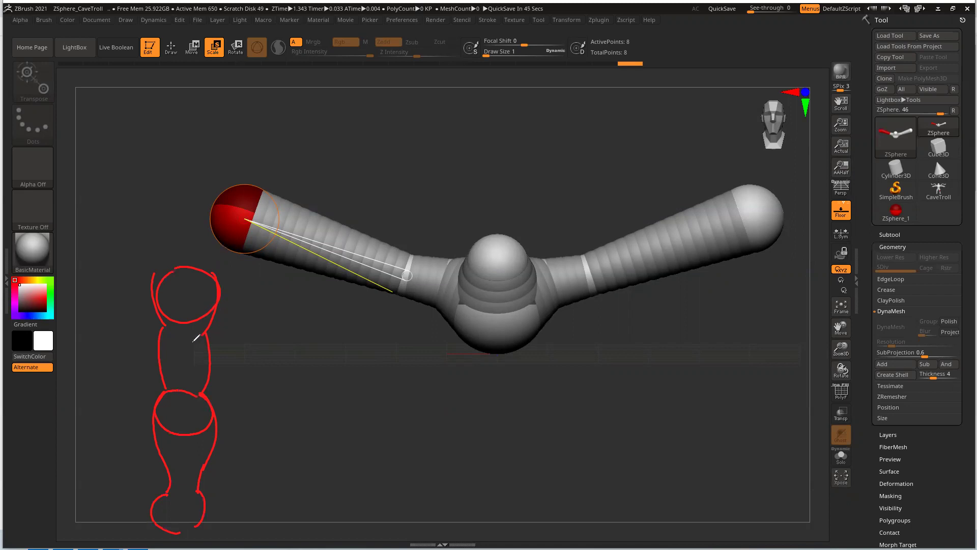
{"action": "mouse_move", "coordinate": [168, 336]}
{"action": "left_mouse_down"}
{"action": "mouse_move", "coordinate": [160, 347]}
{"action": "mouse_move", "coordinate": [166, 338]}
{"action": "left_mouse_up"}
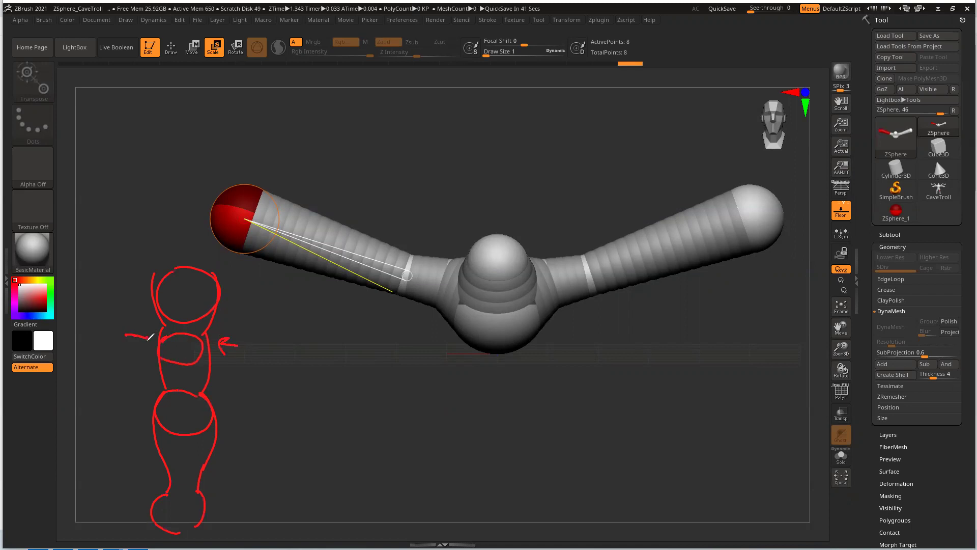
{"action": "left_click_drag", "start_coordinate": [231, 293], "coordinate": [218, 325]}
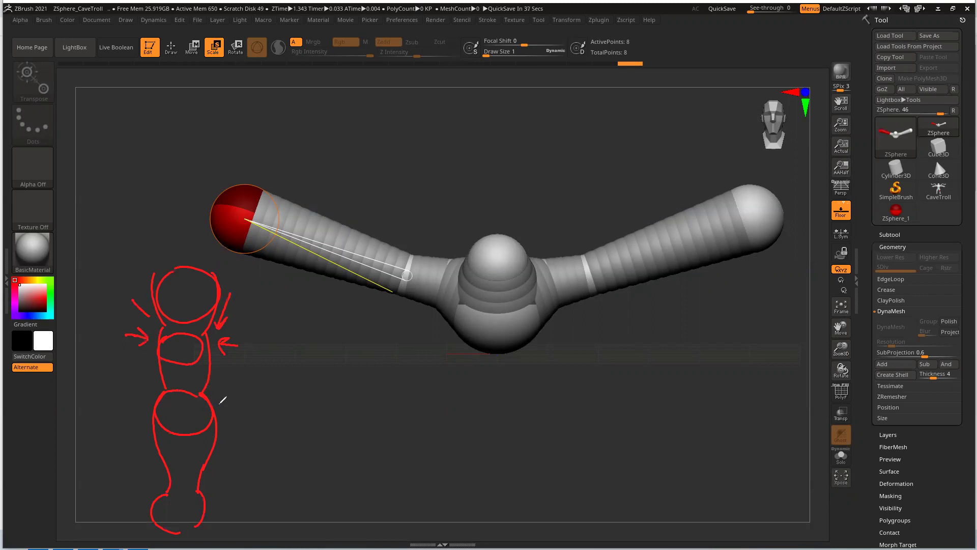
{"action": "left_click_drag", "start_coordinate": [223, 413], "coordinate": [250, 412]}
{"action": "left_click_drag", "start_coordinate": [104, 414], "coordinate": [134, 416]}
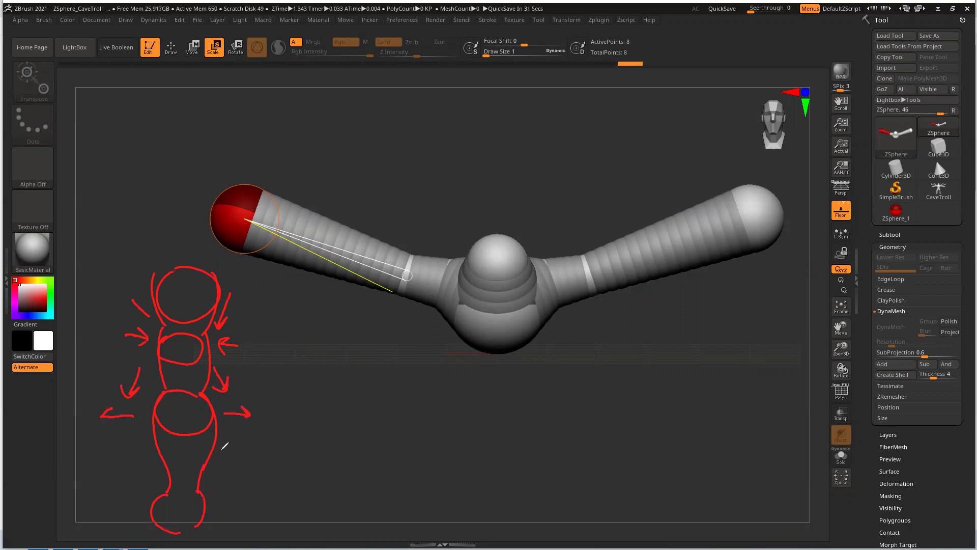
{"action": "mouse_move", "coordinate": [183, 473]}
{"action": "left_mouse_down"}
{"action": "mouse_move", "coordinate": [196, 494]}
{"action": "mouse_move", "coordinate": [181, 474]}
{"action": "left_mouse_up"}
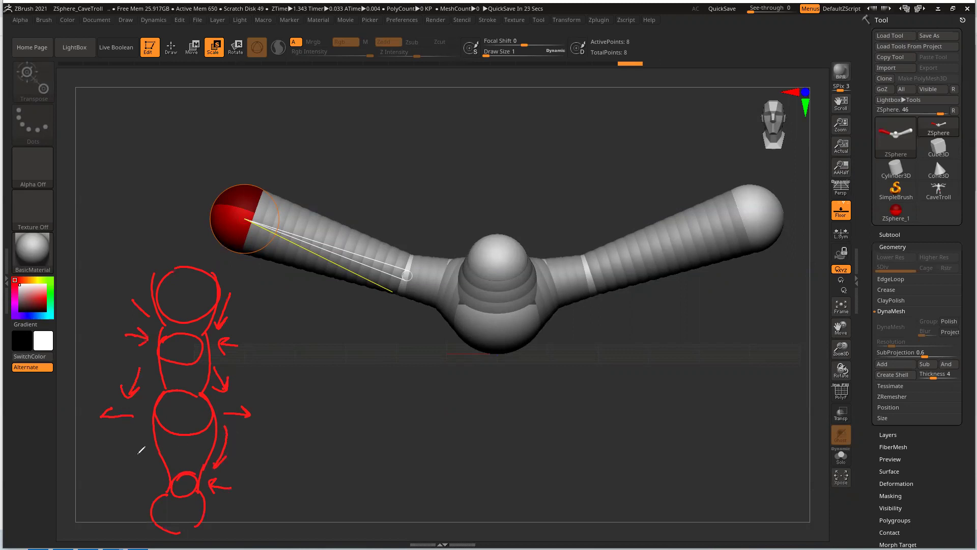
{"action": "left_click_drag", "start_coordinate": [131, 433], "coordinate": [148, 468]}
{"action": "key", "text": "e"}
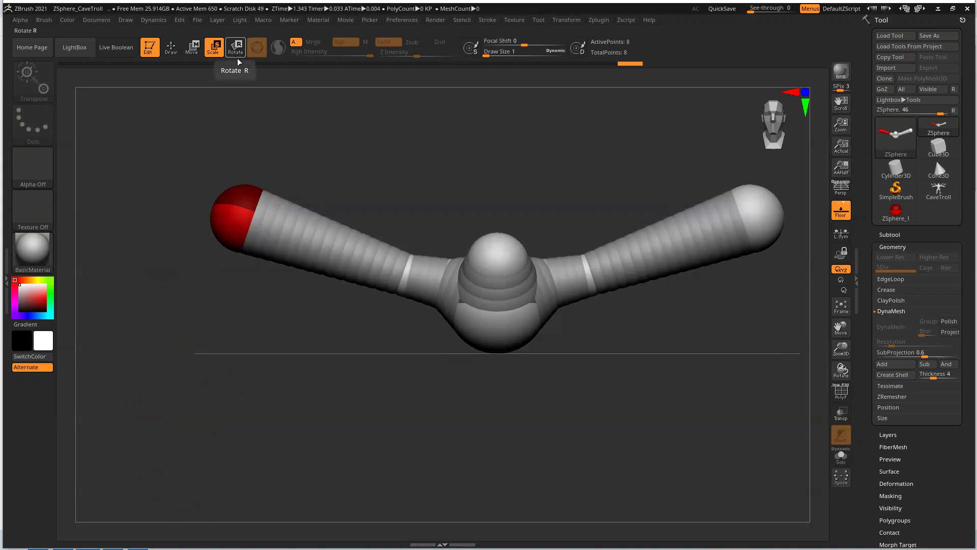
- Activate Rotate, select one arm-end ZSphere and examine the arms from below and from the front
{"action": "left_click_drag", "start_coordinate": [340, 152], "coordinate": [305, 123]}
{"action": "left_click_drag", "start_coordinate": [322, 158], "coordinate": [316, 146]}
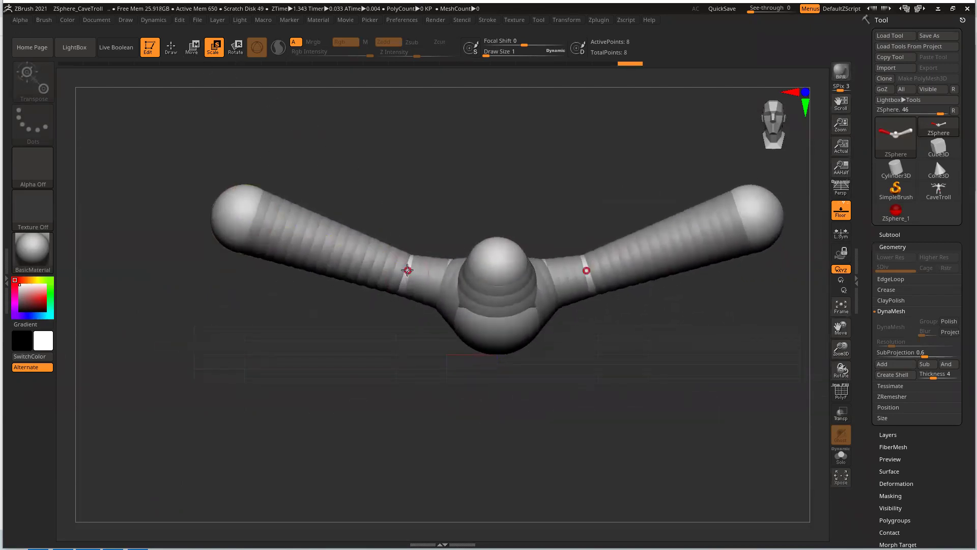
{"action": "left_click_drag", "start_coordinate": [435, 171], "coordinate": [433, 161]}
{"action": "left_click_drag", "start_coordinate": [246, 214], "coordinate": [247, 178]}
{"action": "mouse_move", "coordinate": [430, 155]}
{"action": "left_mouse_down"}
{"action": "mouse_move", "coordinate": [399, 133]}
{"action": "mouse_move", "coordinate": [419, 159]}
{"action": "left_mouse_up"}
{"action": "left_click", "coordinate": [235, 48]}
{"action": "left_click_drag", "start_coordinate": [286, 111], "coordinate": [351, 57]}
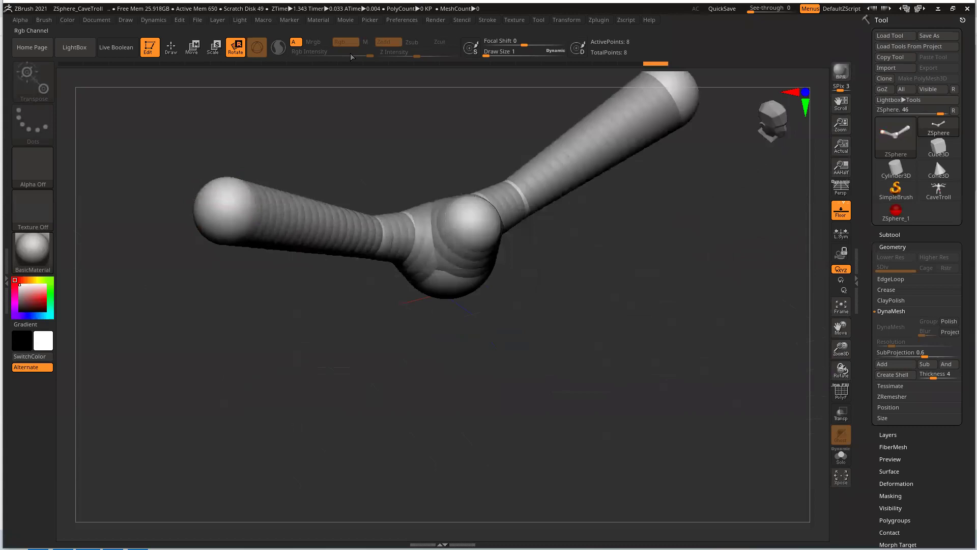
{"action": "left_click", "coordinate": [222, 194]}
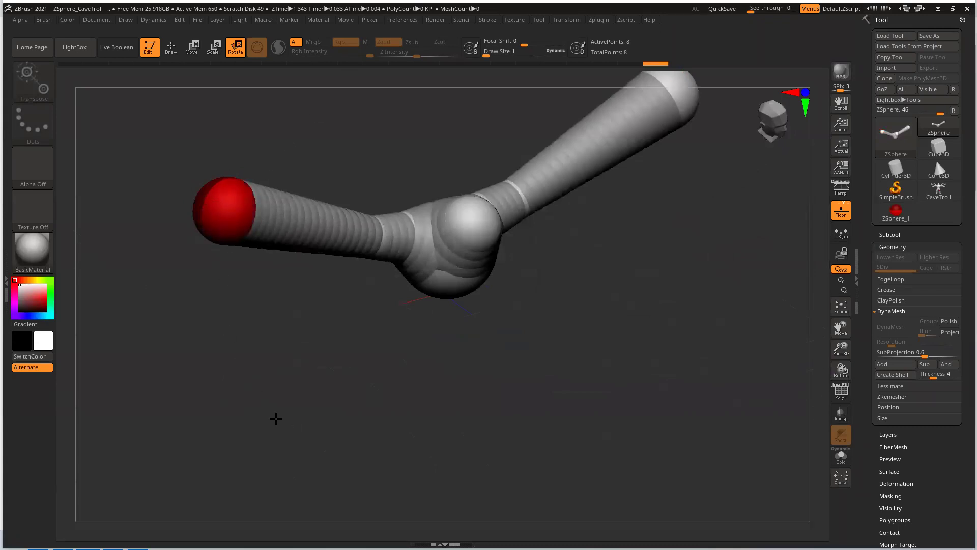
{"action": "left_click_drag", "start_coordinate": [268, 307], "coordinate": [310, 344]}
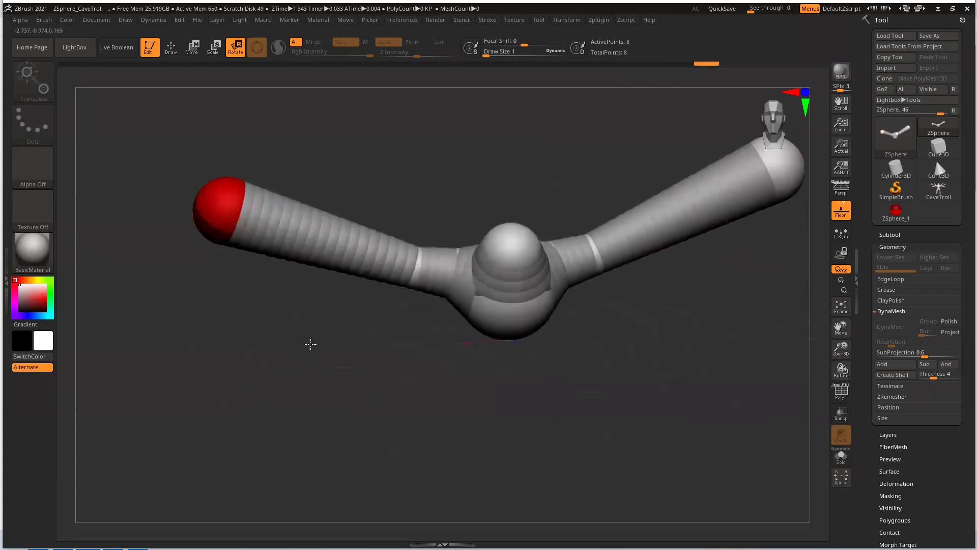
- Preview the arms as an adaptive skin mesh, check the surface from several angles and return to the ZSphere display
{"action": "key", "text": "a"}
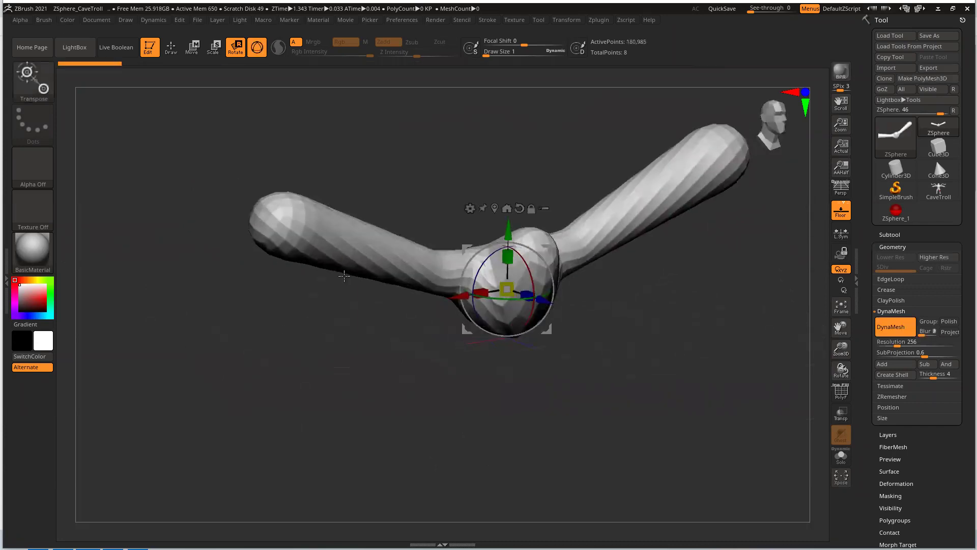
{"action": "left_click_drag", "start_coordinate": [318, 352], "coordinate": [295, 345]}
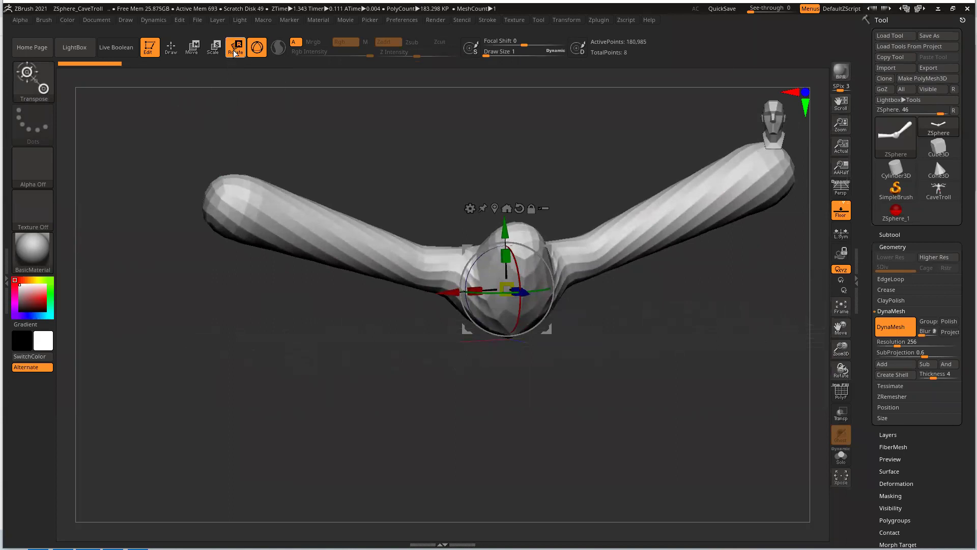
{"action": "key", "text": "ctrl"}
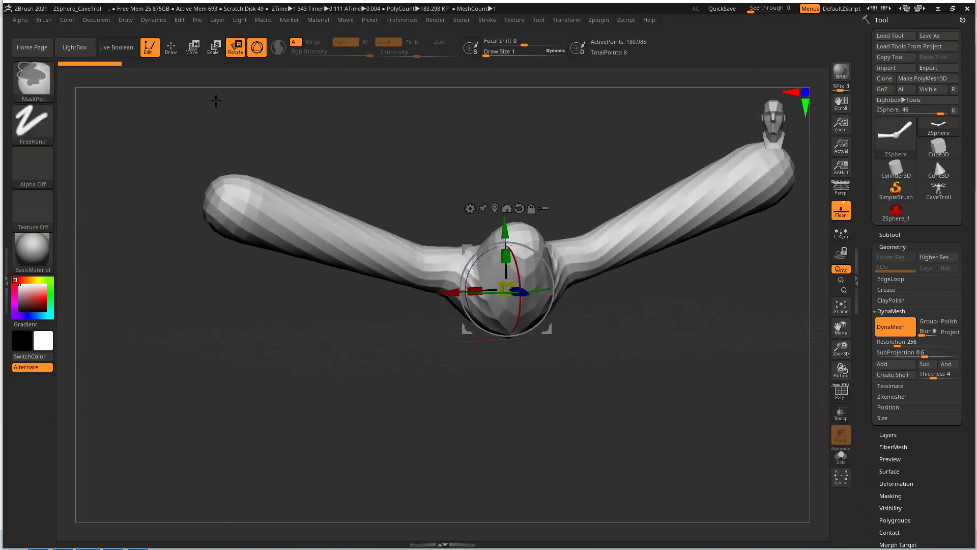
{"action": "left_click_drag", "start_coordinate": [280, 363], "coordinate": [291, 362]}
{"action": "key", "text": "a"}
{"action": "mouse_move", "coordinate": [293, 119]}
{"action": "left_mouse_down"}
{"action": "mouse_move", "coordinate": [290, 133]}
{"action": "mouse_move", "coordinate": [301, 132]}
{"action": "left_mouse_up"}
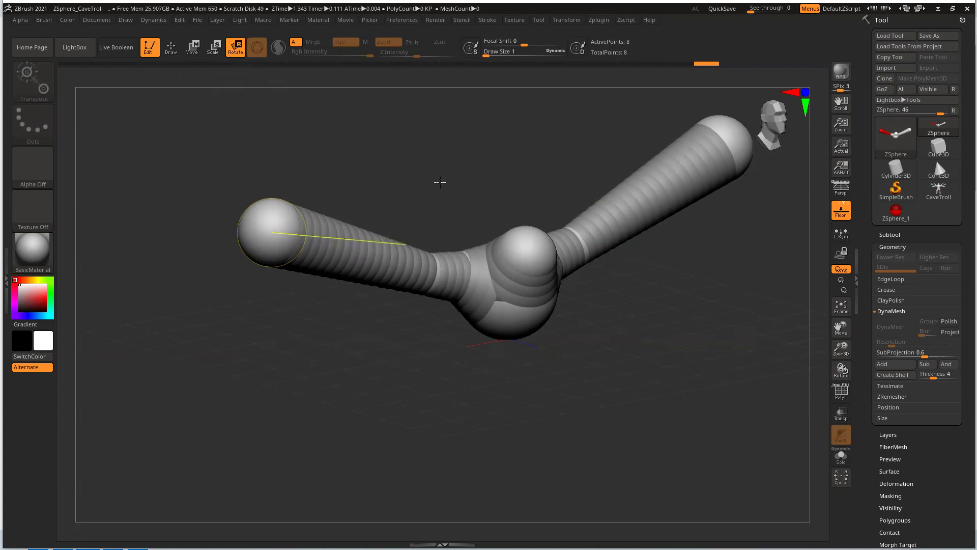
{"action": "left_click_drag", "start_coordinate": [441, 181], "coordinate": [427, 173], "text": "shift"}
- Switch to the CaveTroll model and rotate its mirrored arms slightly downward from the shoulder ZSpheres
{"action": "left_click", "coordinate": [935, 192]}
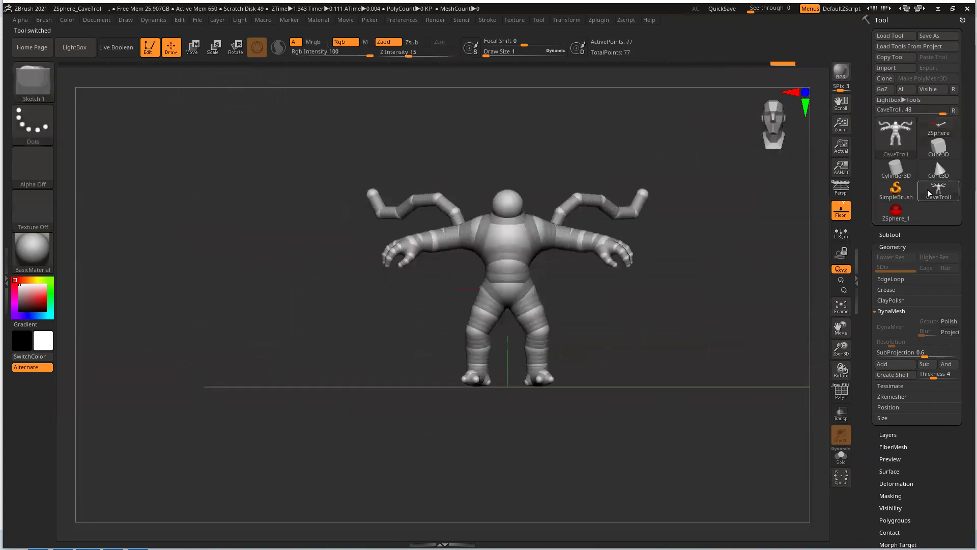
{"action": "left_click_drag", "start_coordinate": [841, 350], "coordinate": [841, 328]}
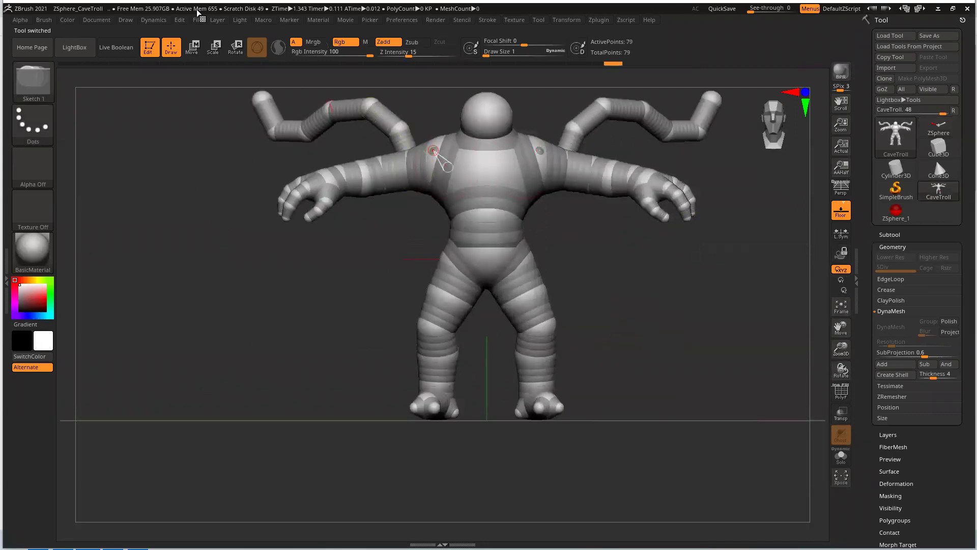
{"action": "left_click", "coordinate": [236, 46]}
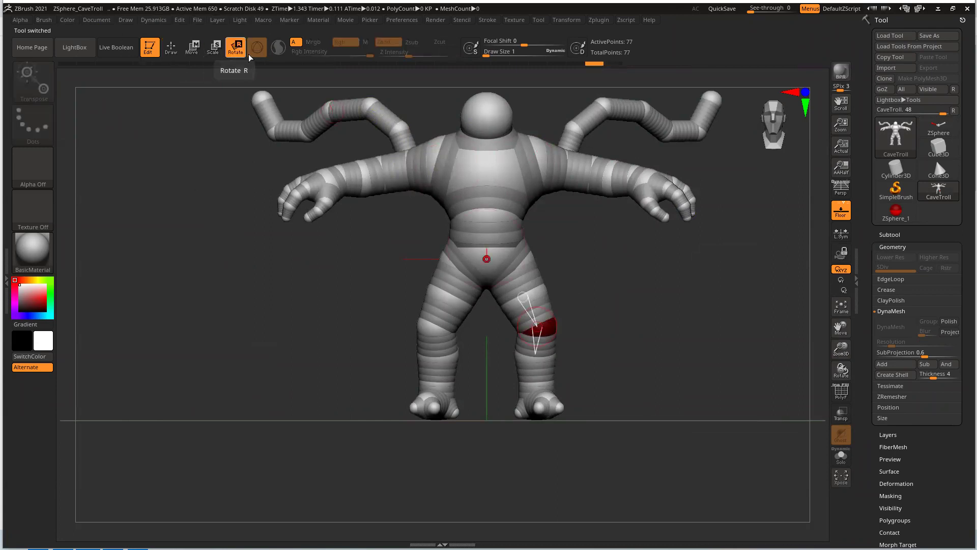
{"action": "left_click", "coordinate": [424, 169]}
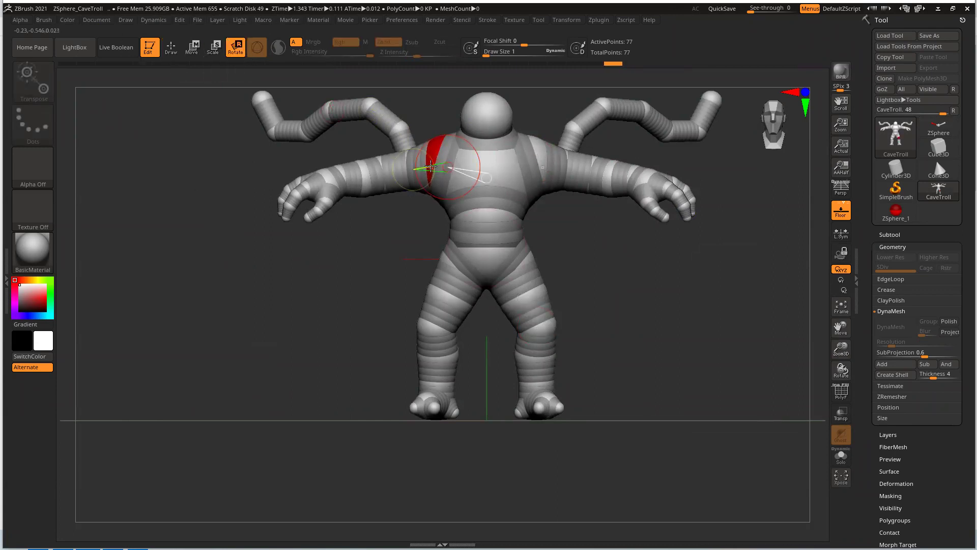
{"action": "left_click_drag", "start_coordinate": [431, 169], "coordinate": [436, 166]}
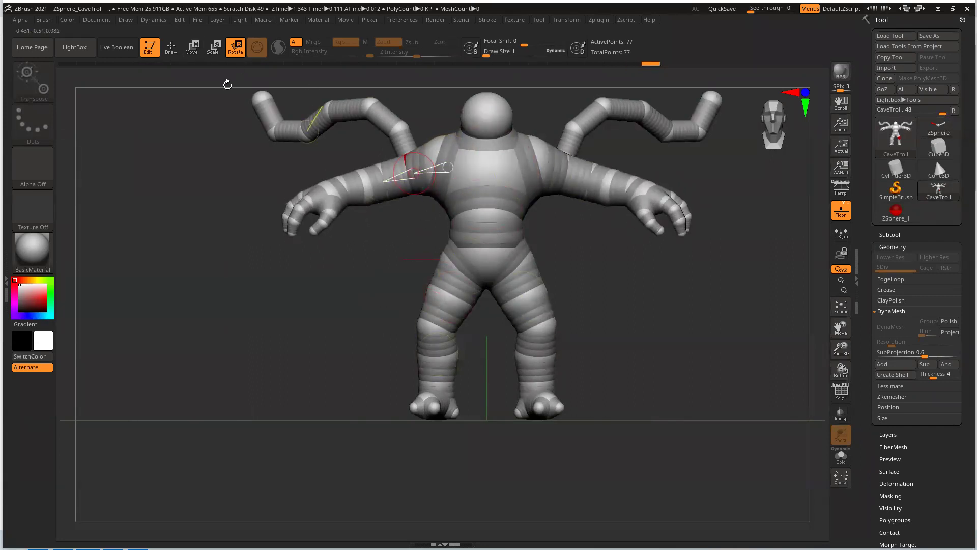
- Switch back to the two-armed ZSphere model and move its mirrored arm-end ZSpheres farther outward to lengthen the forearms
{"action": "left_click", "coordinate": [885, 217]}
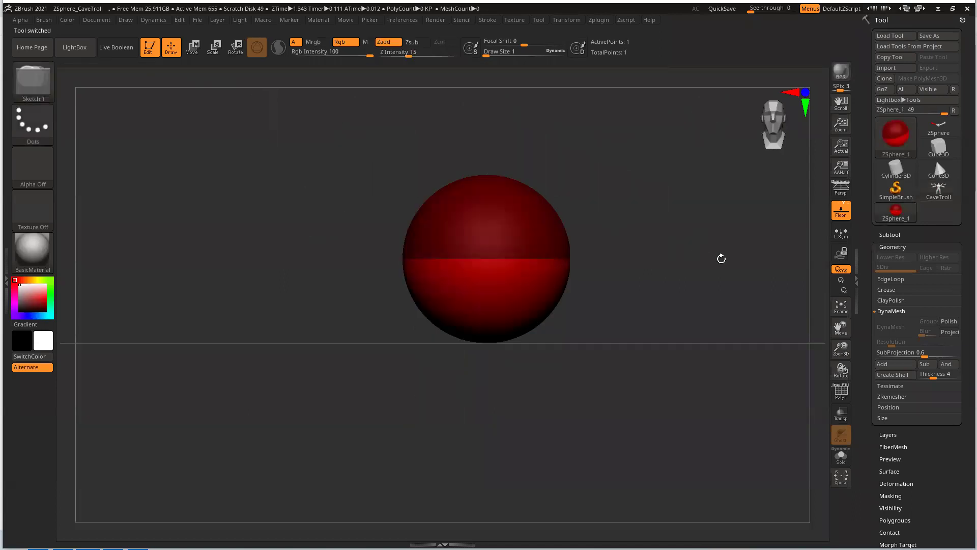
{"action": "left_click", "coordinate": [938, 127]}
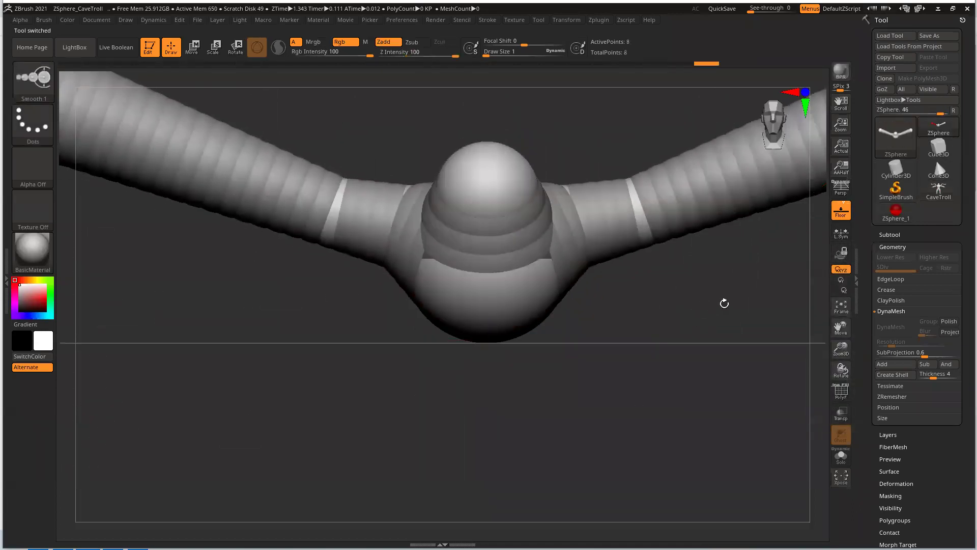
{"action": "left_click_drag", "start_coordinate": [832, 355], "coordinate": [818, 300]}
{"action": "left_click_drag", "start_coordinate": [689, 303], "coordinate": [578, 253]}
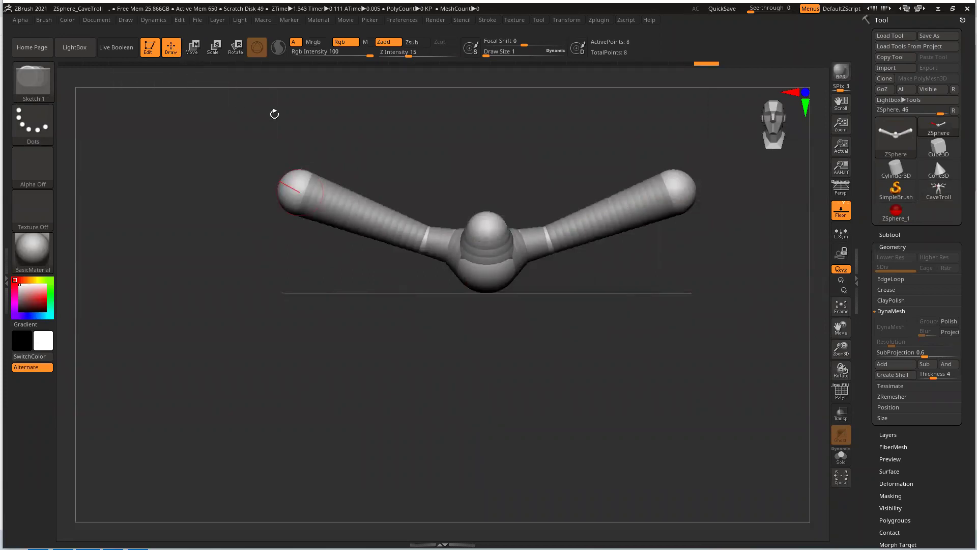
{"action": "mouse_move", "coordinate": [837, 349]}
{"action": "left_mouse_down"}
{"action": "mouse_move", "coordinate": [843, 364]}
{"action": "mouse_move", "coordinate": [835, 356]}
{"action": "left_mouse_up"}
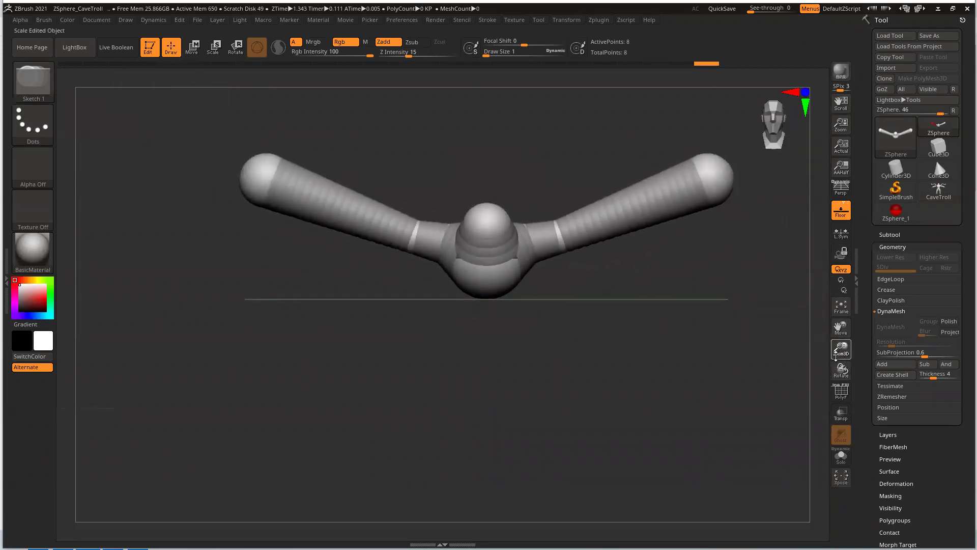
{"action": "left_click_drag", "start_coordinate": [499, 348], "coordinate": [611, 399], "text": "alt"}
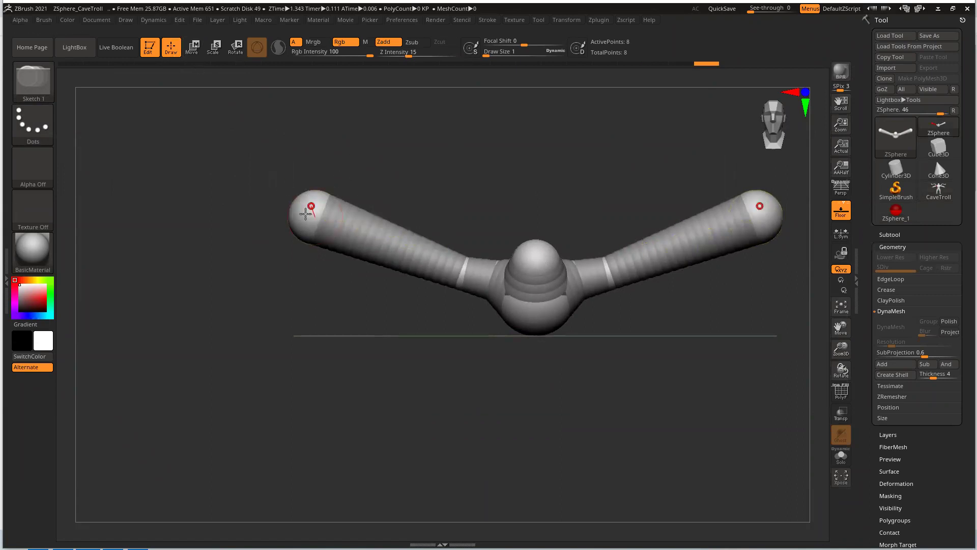
{"action": "left_click", "coordinate": [196, 49]}
{"action": "left_click_drag", "start_coordinate": [313, 213], "coordinate": [202, 190]}
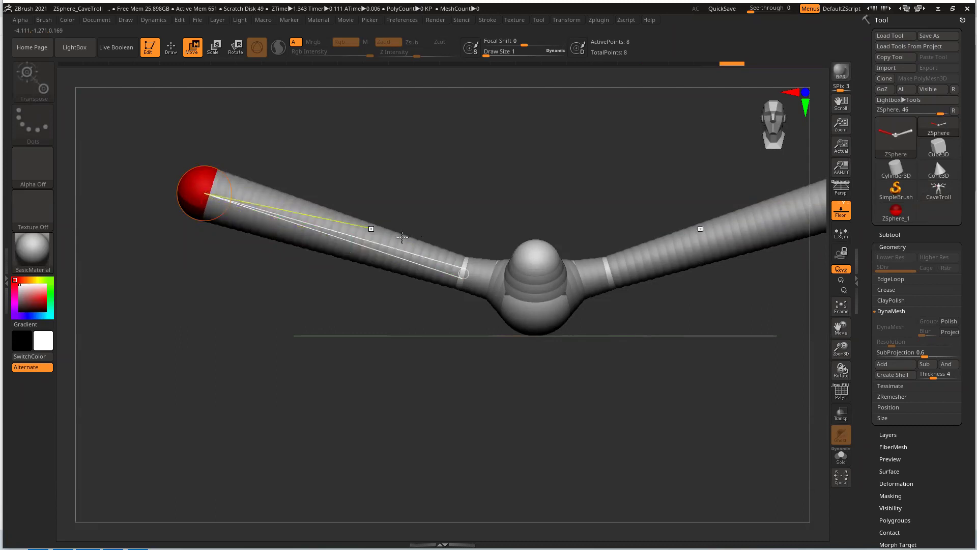
- Insert three mirrored pairs of intermediate ZSpheres along the forearms: one near the middle and one on either side of it
{"action": "left_click", "coordinate": [171, 48]}
{"action": "key", "text": "a"}
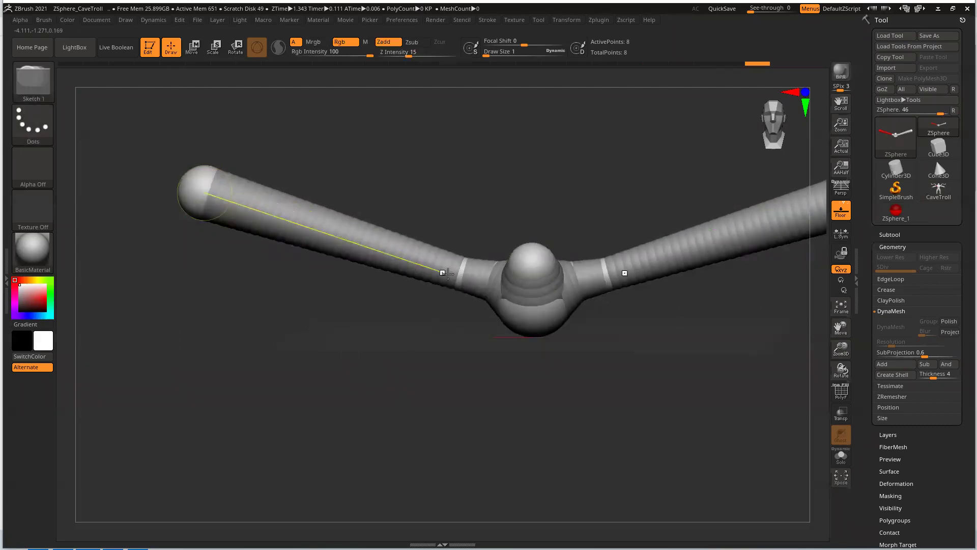
{"action": "left_click_drag", "start_coordinate": [447, 258], "coordinate": [301, 227]}
{"action": "left_click_drag", "start_coordinate": [841, 348], "coordinate": [842, 367]}
{"action": "mouse_move", "coordinate": [153, 182]}
{"action": "left_mouse_down"}
{"action": "mouse_move", "coordinate": [338, 214]}
{"action": "mouse_move", "coordinate": [356, 236]}
{"action": "mouse_move", "coordinate": [345, 229]}
{"action": "mouse_move", "coordinate": [348, 239]}
{"action": "mouse_move", "coordinate": [337, 209]}
{"action": "mouse_move", "coordinate": [339, 231]}
{"action": "left_mouse_up"}
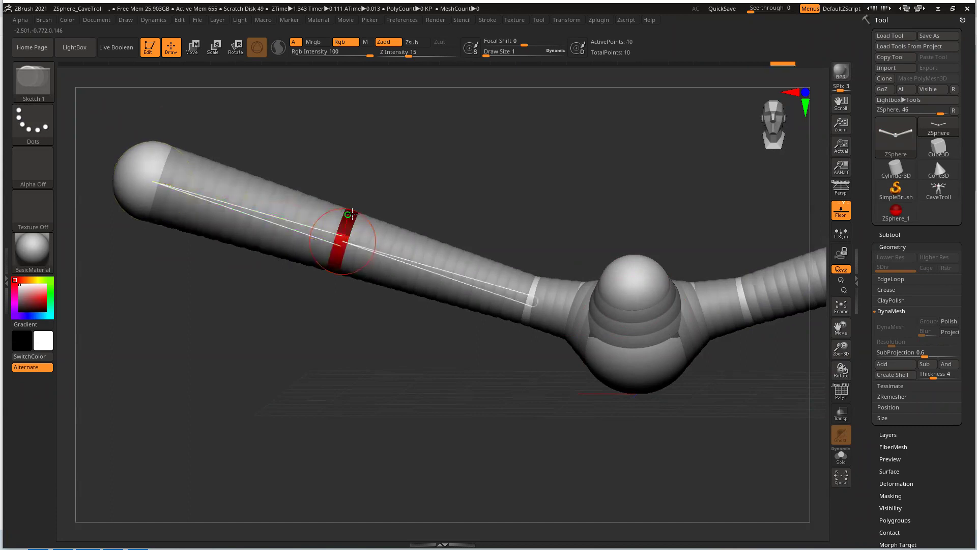
{"action": "left_click", "coordinate": [449, 272]}
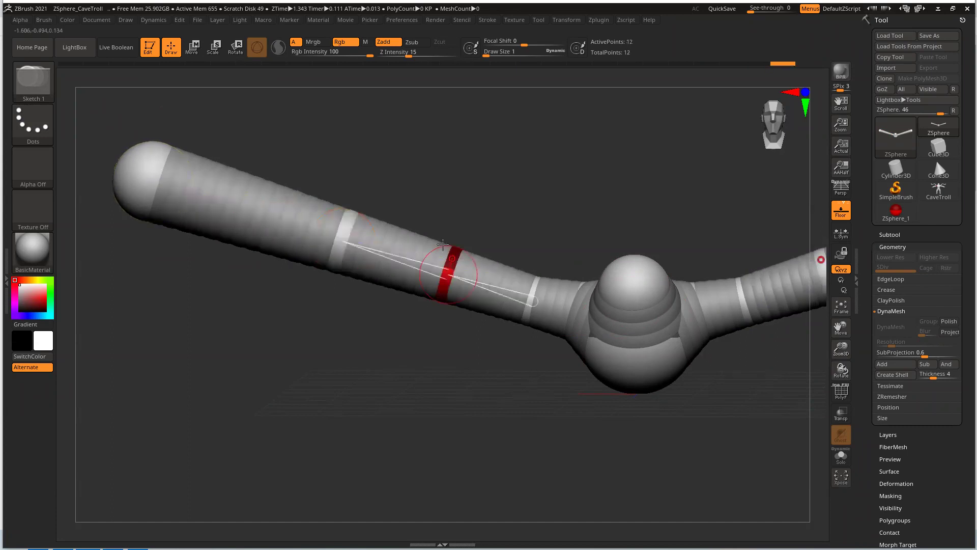
{"action": "left_click", "coordinate": [239, 195]}
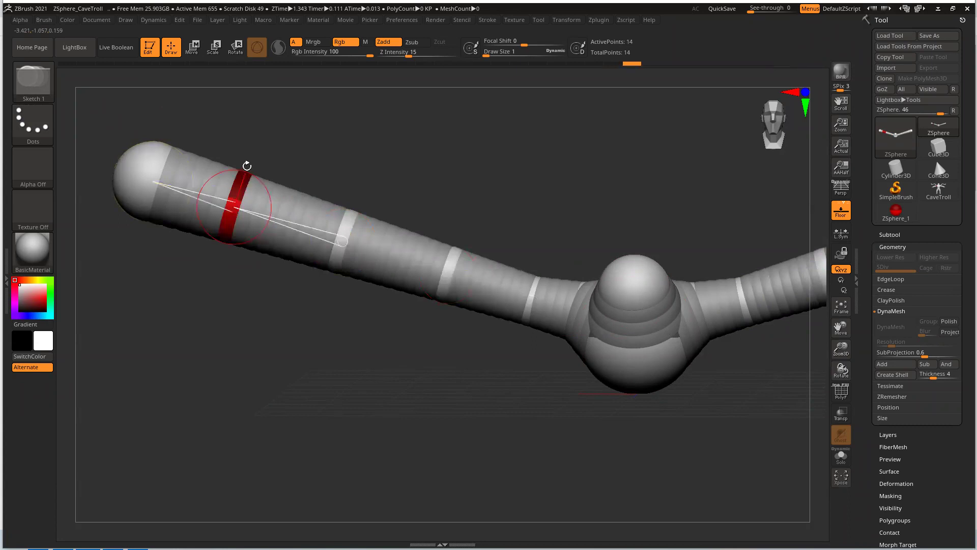
- Undo the three inserted ZSphere pairs and move the mirrored arm-end ZSpheres slightly downward
{"action": "left_click", "coordinate": [215, 48]}
{"action": "left_click", "coordinate": [192, 47]}
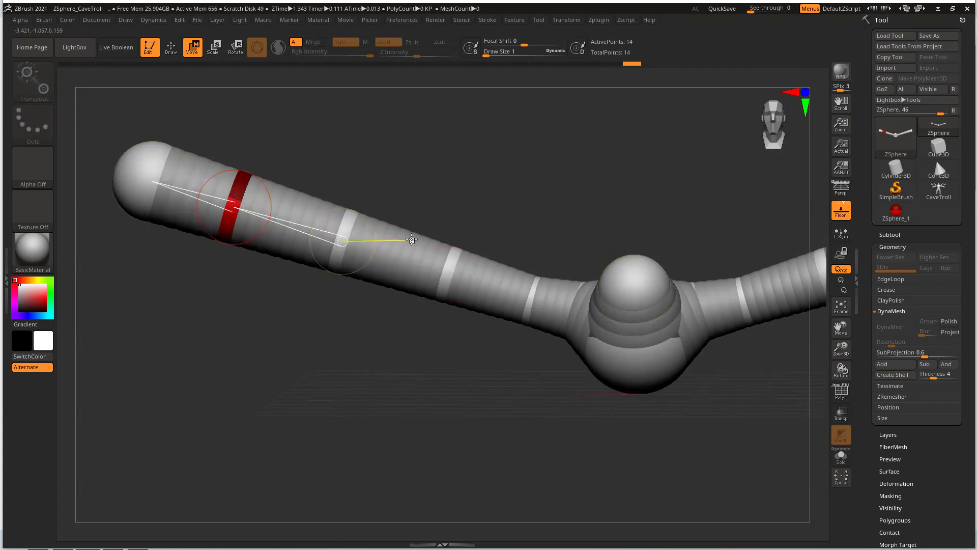
{"action": "key", "text": "ctrl+z"}
{"action": "key", "text": "ctrl+z"}
{"action": "key", "text": "ctrl+z"}
{"action": "left_click_drag", "start_coordinate": [152, 147], "coordinate": [143, 182]}
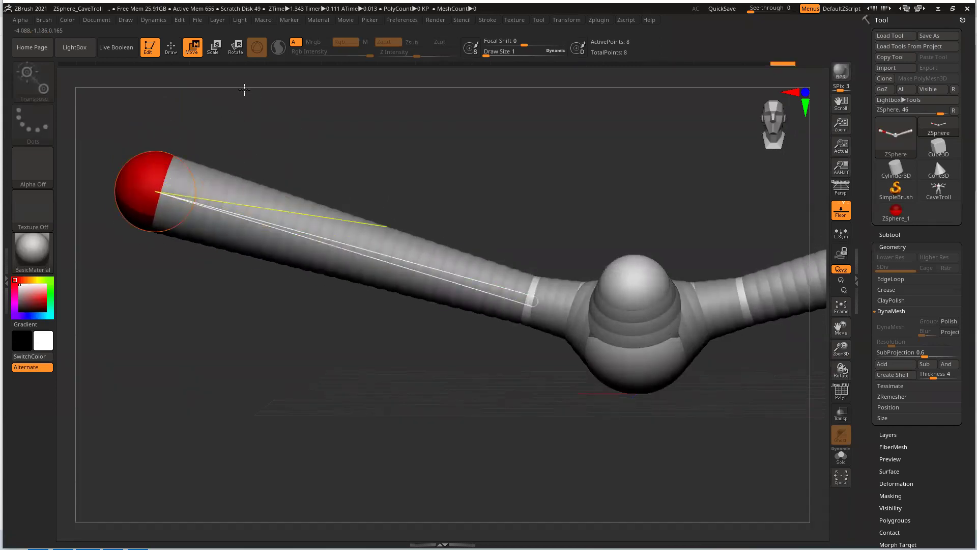
- Insert three mirrored pairs of ZSpheres along the long forearm segments: near the middle, closer to the shoulder, and closer to the arm end
{"action": "left_click", "coordinate": [171, 47]}
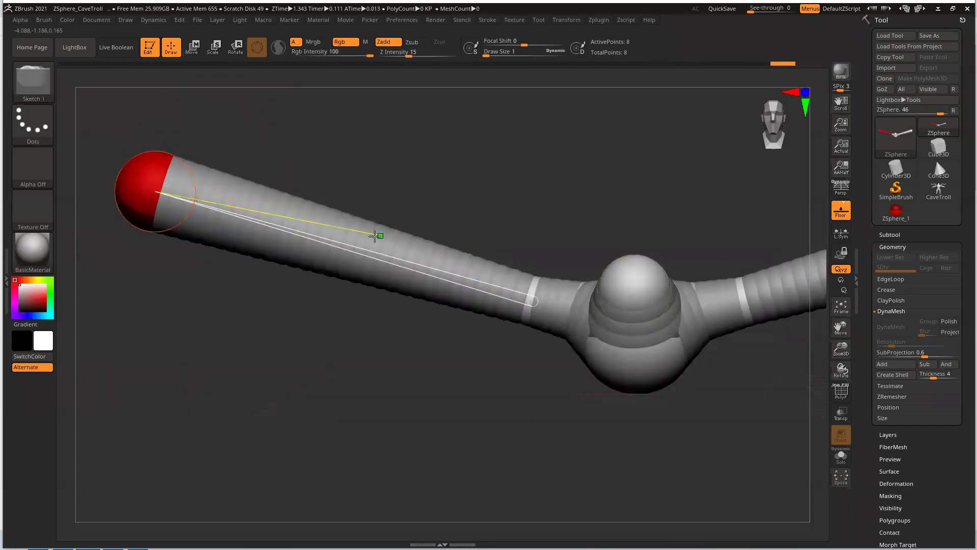
{"action": "left_click", "coordinate": [356, 235]}
{"action": "left_click", "coordinate": [446, 267]}
{"action": "left_click", "coordinate": [261, 193]}
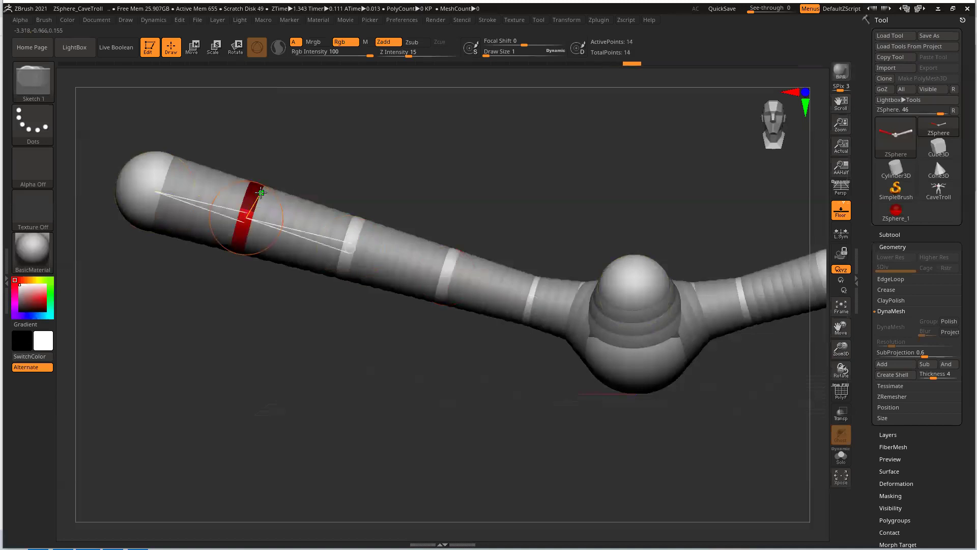
- Move the three inserted ZSphere pairs upward and the arm-end ZSpheres downward to bend both arms into an arch
{"action": "key", "text": "w"}
{"action": "left_click_drag", "start_coordinate": [355, 226], "coordinate": [411, 170]}
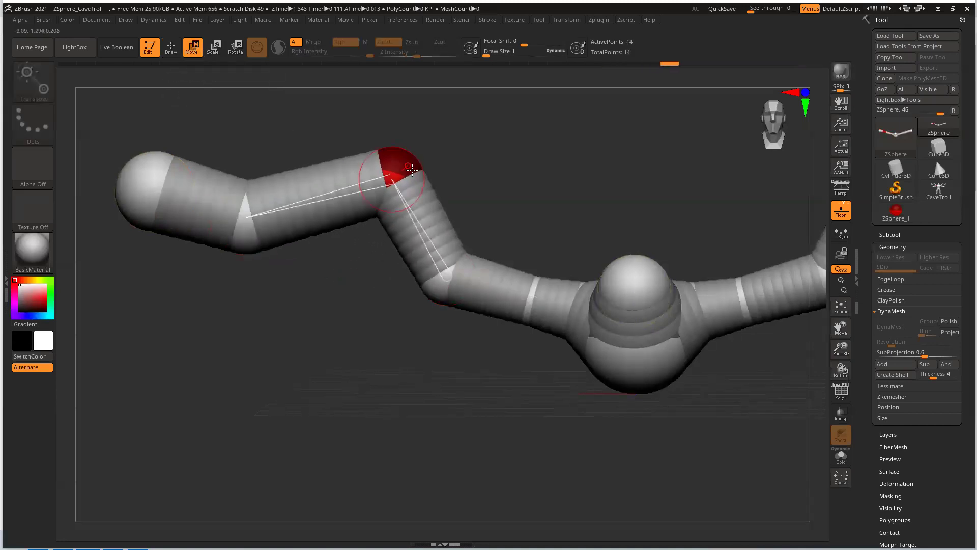
{"action": "left_click_drag", "start_coordinate": [446, 279], "coordinate": [497, 224]}
{"action": "left_click_drag", "start_coordinate": [158, 178], "coordinate": [172, 308]}
{"action": "left_click_drag", "start_coordinate": [248, 194], "coordinate": [251, 186]}
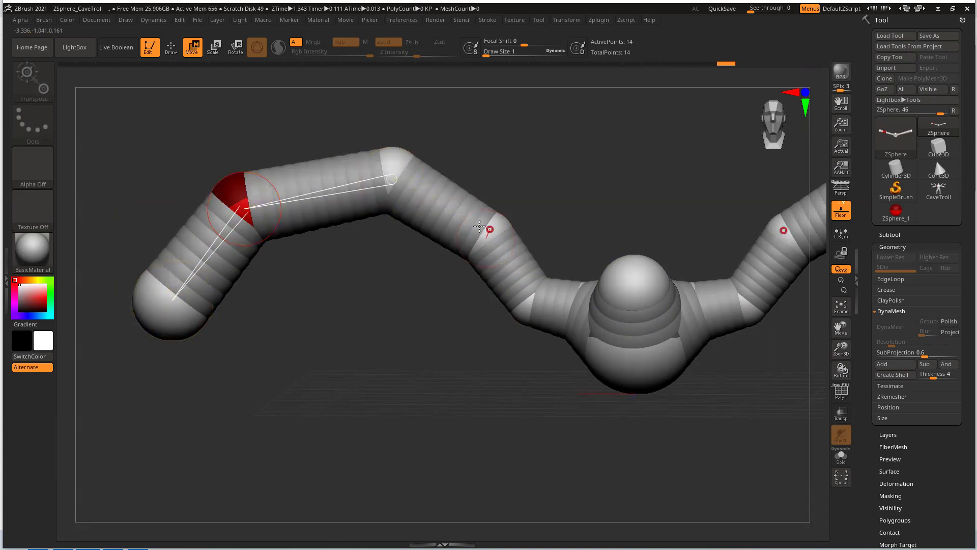
- Insert a mirrored ZSphere pair in each of the four segments of the arched arms and reposition them to round the bend
{"action": "key", "text": "q"}
{"action": "left_click", "coordinate": [447, 209]}
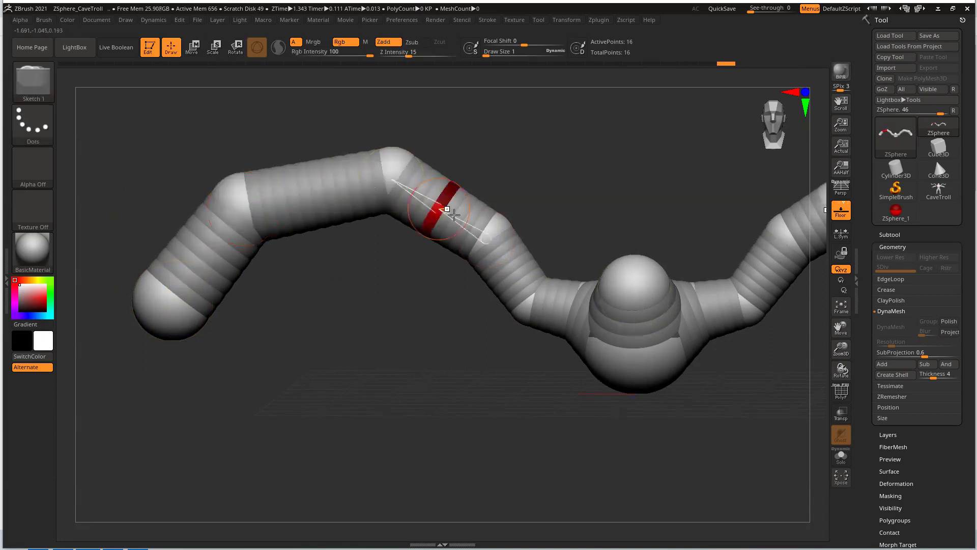
{"action": "left_click", "coordinate": [509, 272]}
{"action": "left_click", "coordinate": [326, 188]}
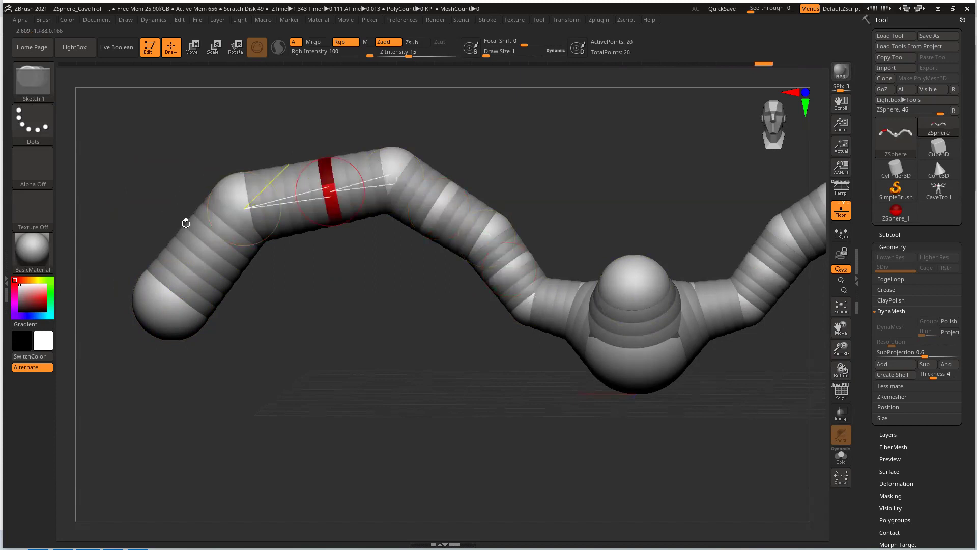
{"action": "left_click", "coordinate": [206, 249]}
{"action": "key", "text": "w"}
{"action": "left_click_drag", "start_coordinate": [321, 166], "coordinate": [360, 163]}
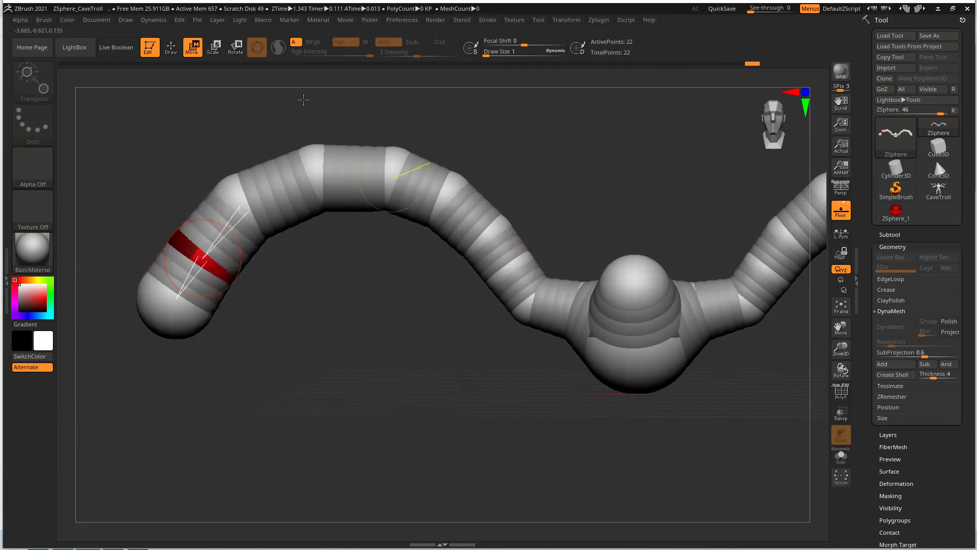
- Insert eight more mirrored ZSphere pairs, one within each remaining segment of the curved arms
{"action": "left_click", "coordinate": [171, 47]}
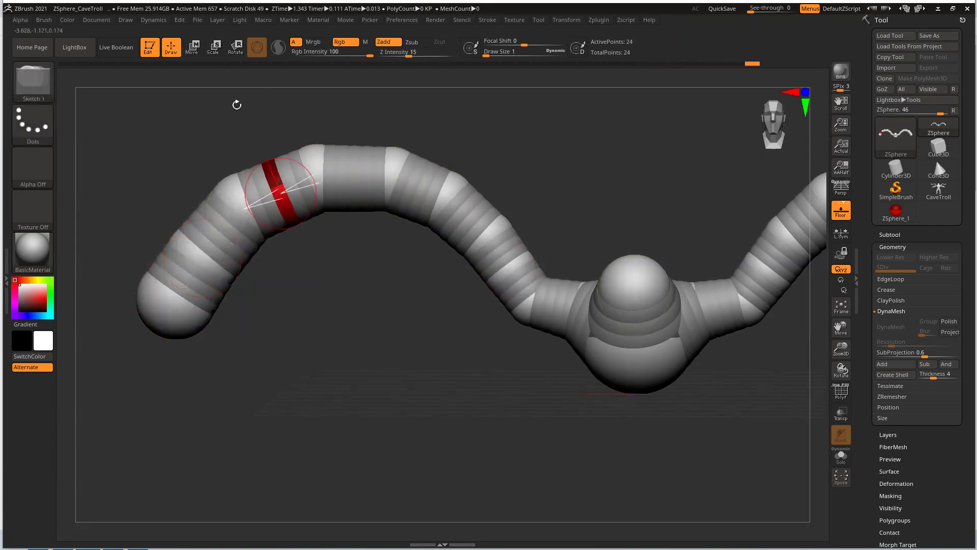
{"action": "left_click", "coordinate": [356, 160]}
{"action": "left_click", "coordinate": [424, 178]}
{"action": "left_click", "coordinate": [472, 220]}
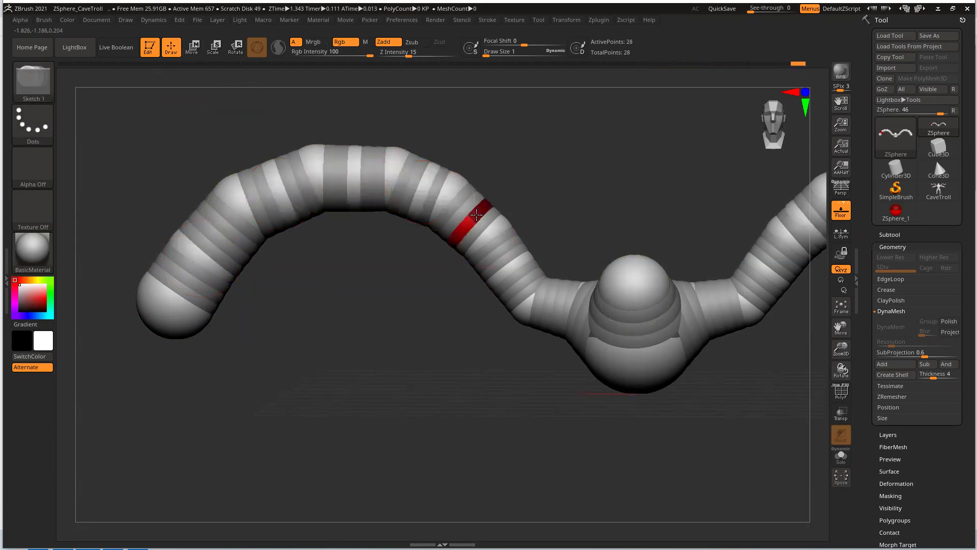
{"action": "left_click", "coordinate": [520, 285]}
{"action": "left_click", "coordinate": [498, 254]}
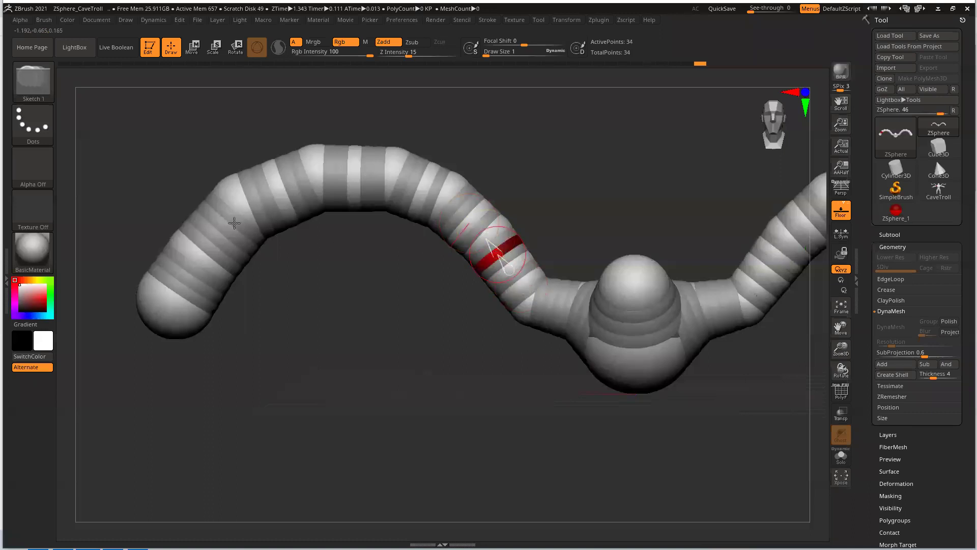
{"action": "left_click", "coordinate": [211, 227]}
{"action": "left_click", "coordinate": [185, 274]}
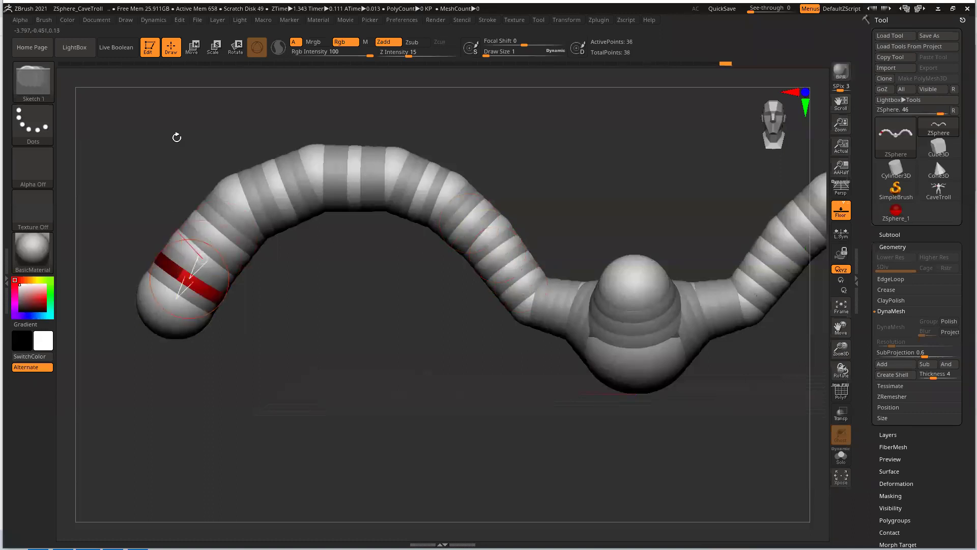
- Move the intermediate ZSpheres along the arms to even out their spacing and smooth the arch
{"action": "left_click", "coordinate": [192, 47]}
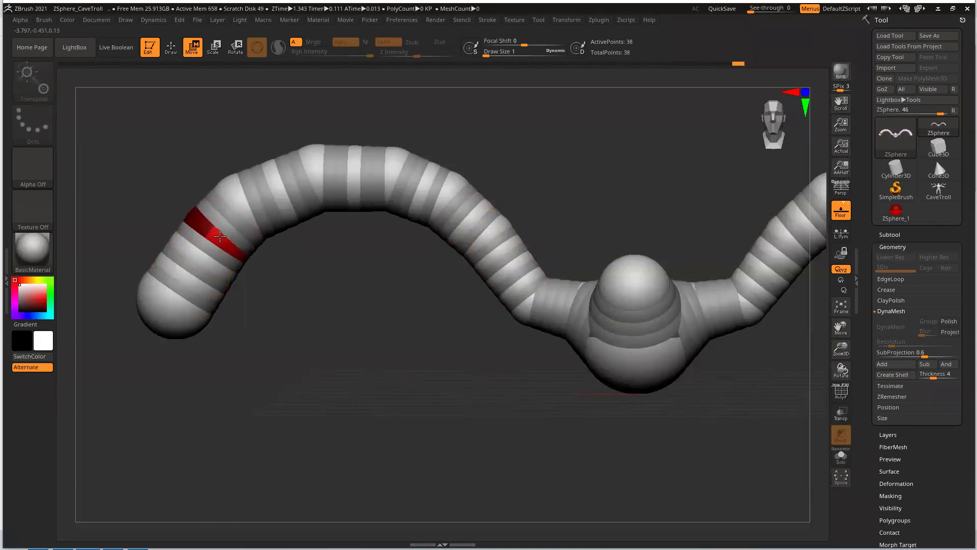
{"action": "left_click_drag", "start_coordinate": [183, 276], "coordinate": [196, 255]}
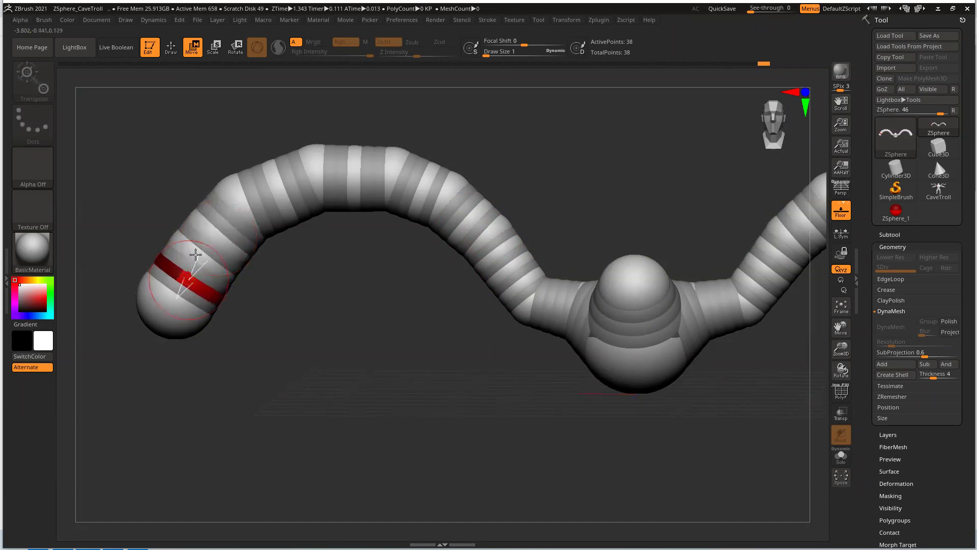
{"action": "left_click", "coordinate": [277, 182]}
{"action": "left_click", "coordinate": [310, 162]}
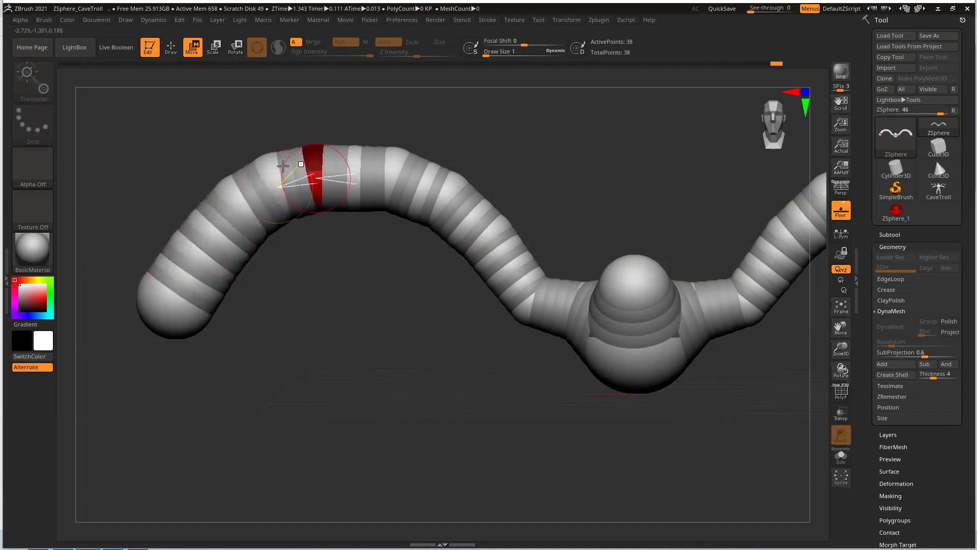
{"action": "left_click", "coordinate": [239, 194]}
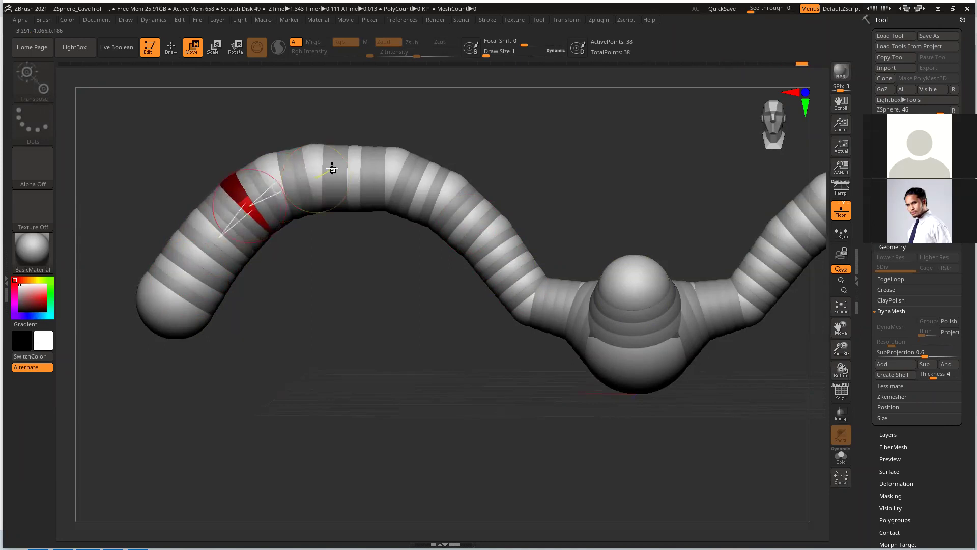
{"action": "left_click", "coordinate": [316, 167]}
{"action": "left_click", "coordinate": [351, 162]}
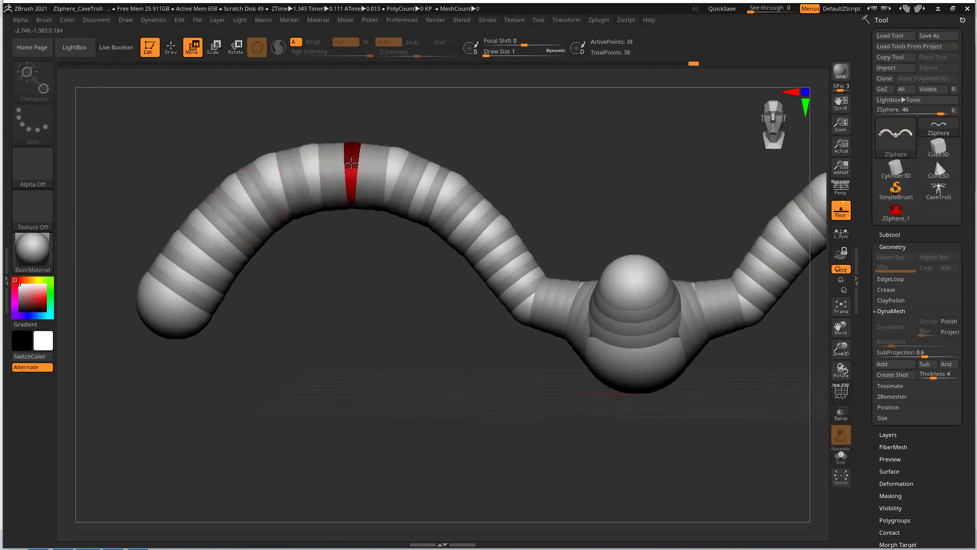
{"action": "left_click_drag", "start_coordinate": [424, 181], "coordinate": [392, 158]}
{"action": "left_click", "coordinate": [472, 215]}
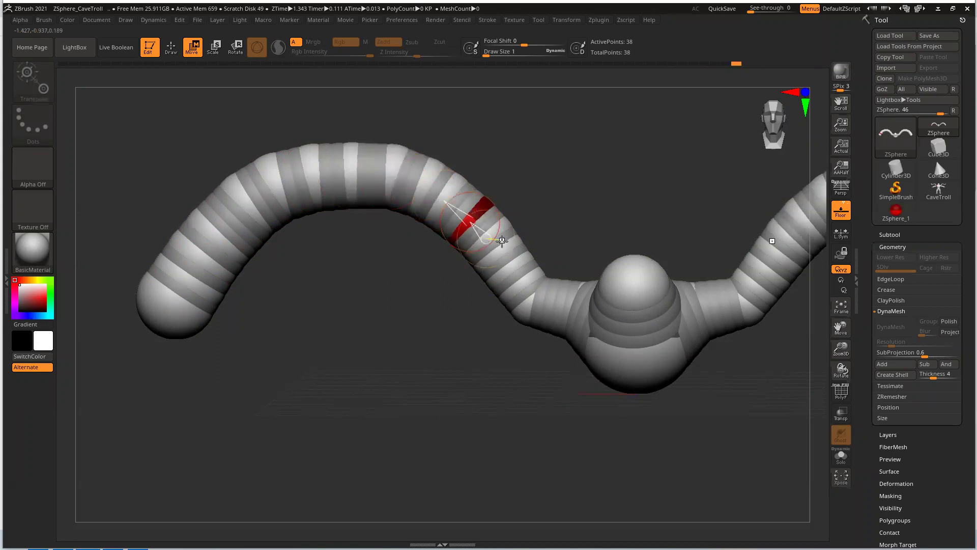
{"action": "left_click", "coordinate": [503, 243]}
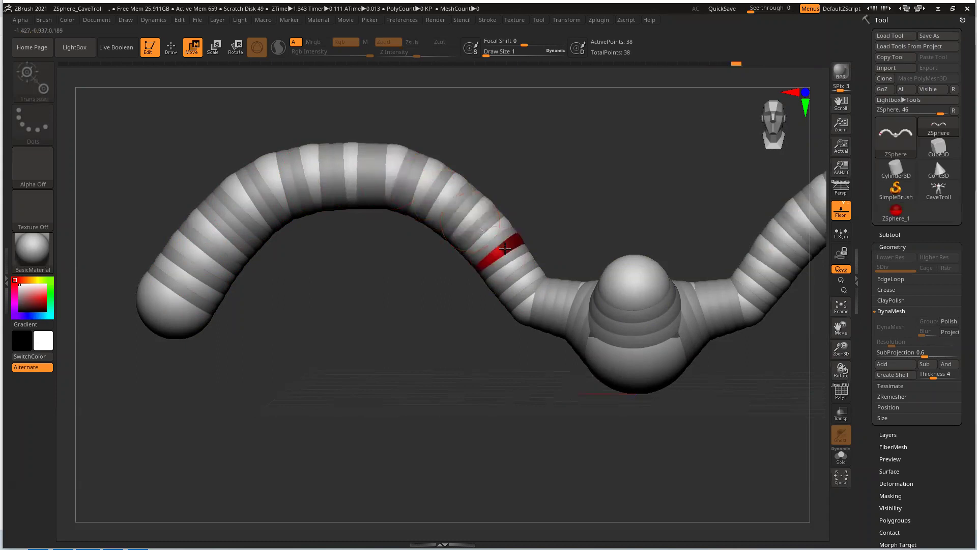
- Switch to Pinterest in Chrome and return to the "zspheres zbrush" search results
{"action": "left_click", "coordinate": [939, 9]}
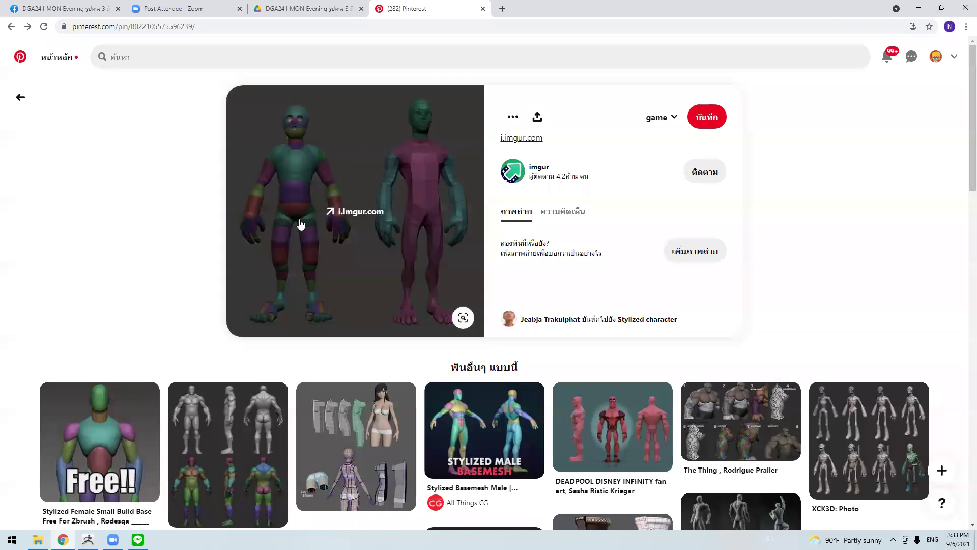
{"action": "scroll", "coordinate": [365, 242], "scroll_direction": "down", "scroll_amount": 7}
{"action": "left_click", "coordinate": [27, 26]}
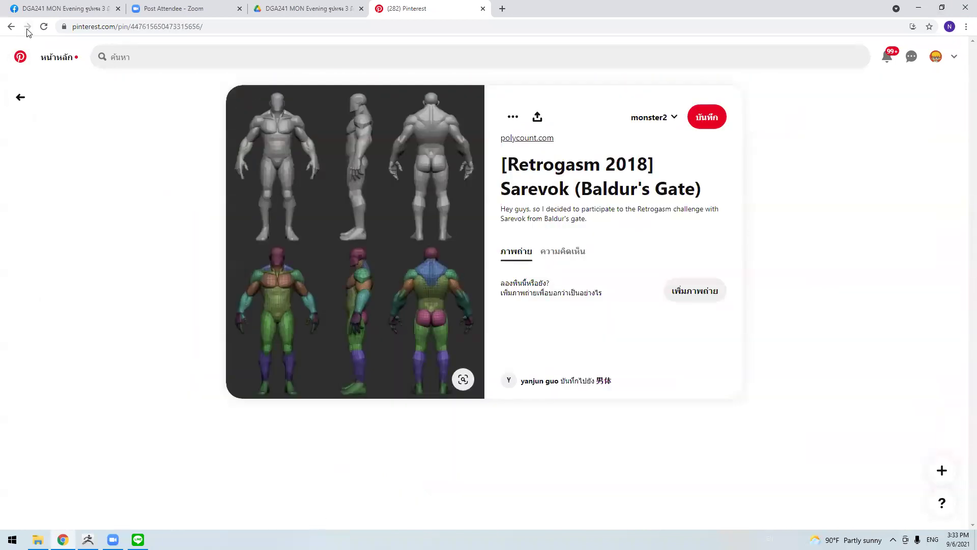
{"action": "left_click", "coordinate": [11, 26]}
{"action": "left_click", "coordinate": [11, 26]}
{"action": "left_click", "coordinate": [11, 26]}
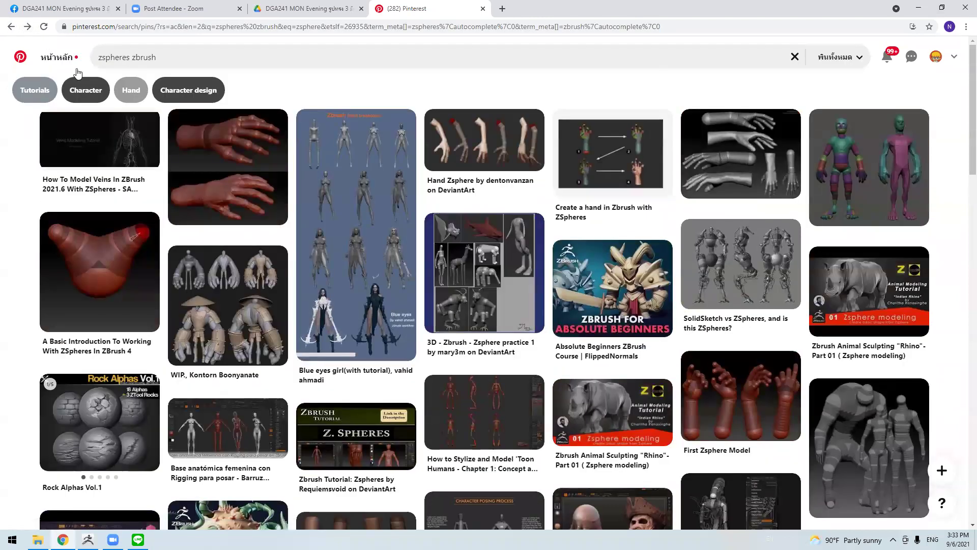
- Look through the ZSphere reference pins and open "The making of 'Bear TV'"
{"action": "mouse_move", "coordinate": [263, 223]}
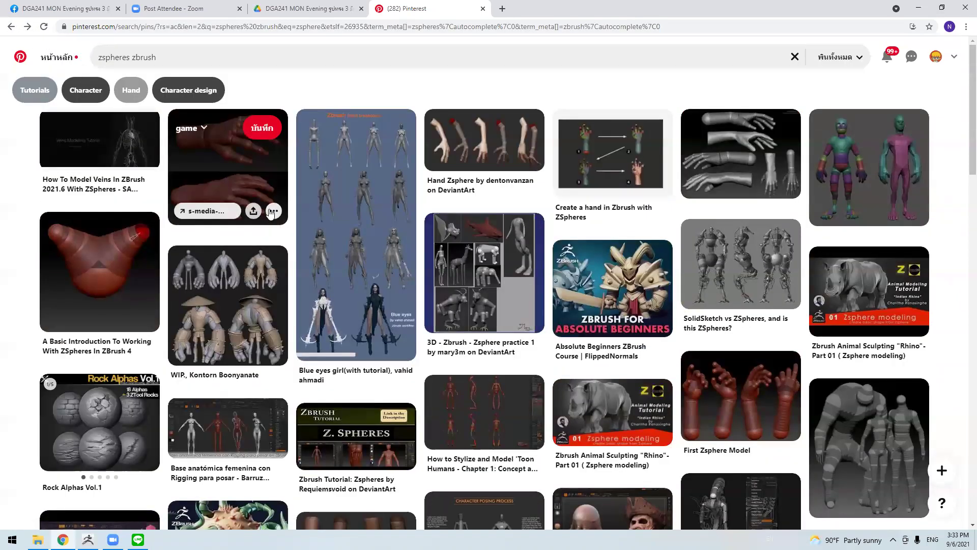
{"action": "mouse_move", "coordinate": [861, 209]}
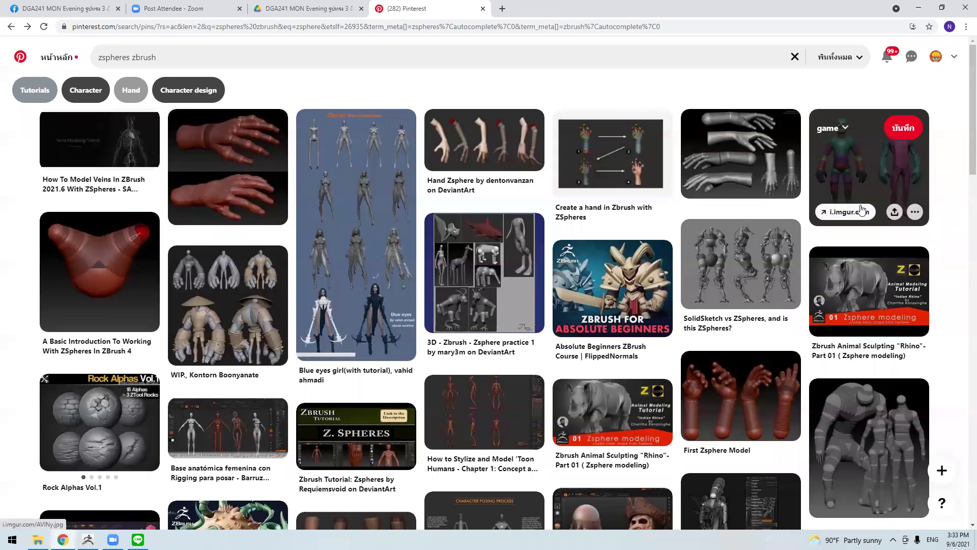
{"action": "scroll", "coordinate": [860, 208], "scroll_direction": "down", "scroll_amount": 2}
{"action": "mouse_move", "coordinate": [846, 318]}
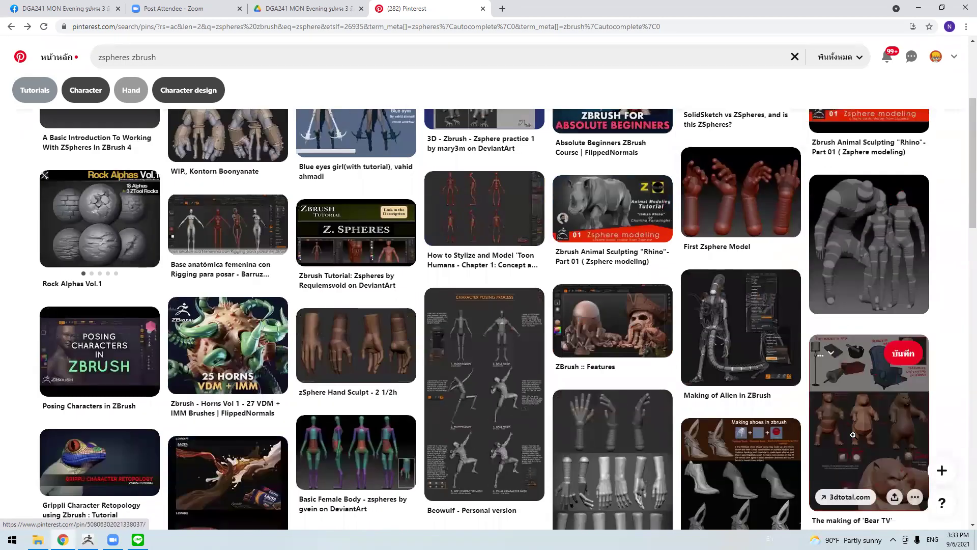
{"action": "left_click", "coordinate": [840, 437]}
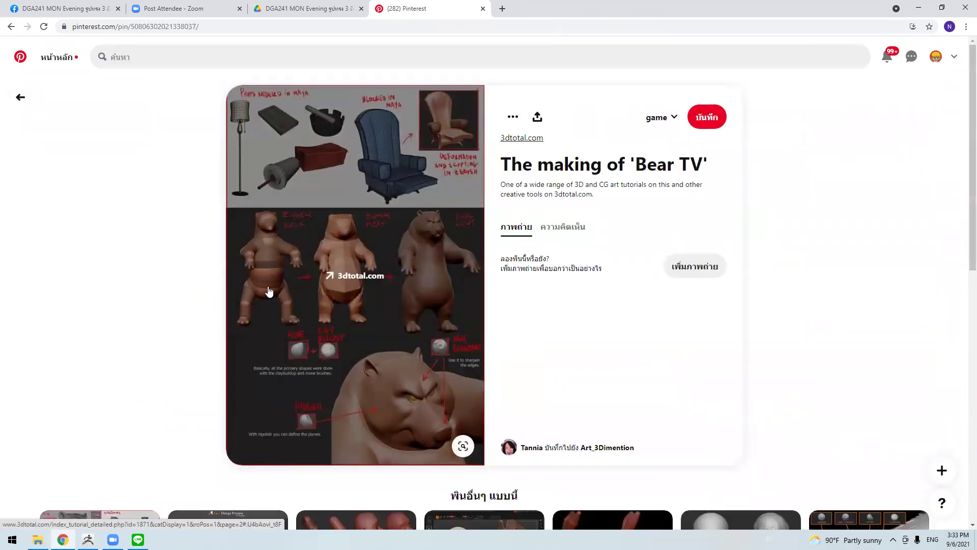
- Examine the bear's stages from ZSphere base to finished sculpt and the related pins beneath it
{"action": "scroll", "coordinate": [321, 294], "scroll_direction": "down", "scroll_amount": 5}
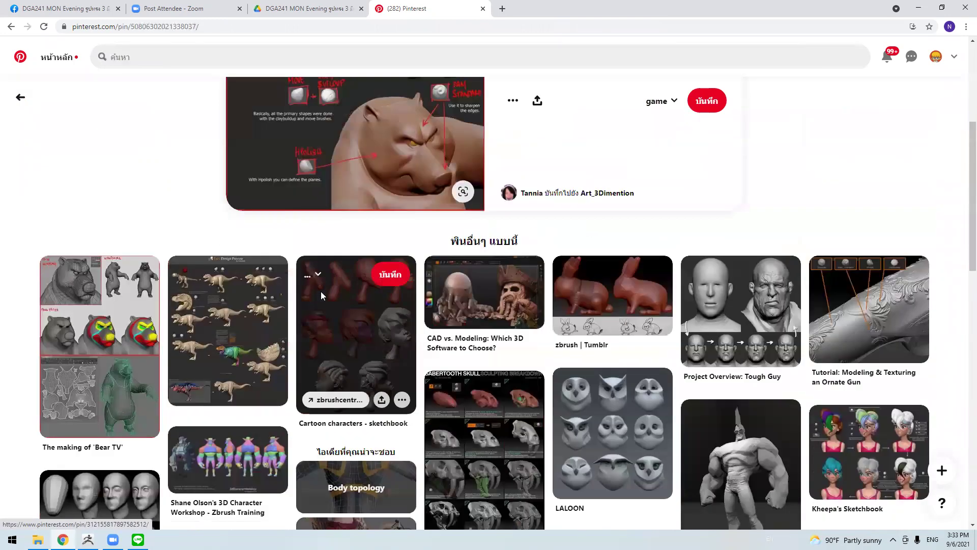
{"action": "scroll", "coordinate": [321, 295], "scroll_direction": "down", "scroll_amount": 7}
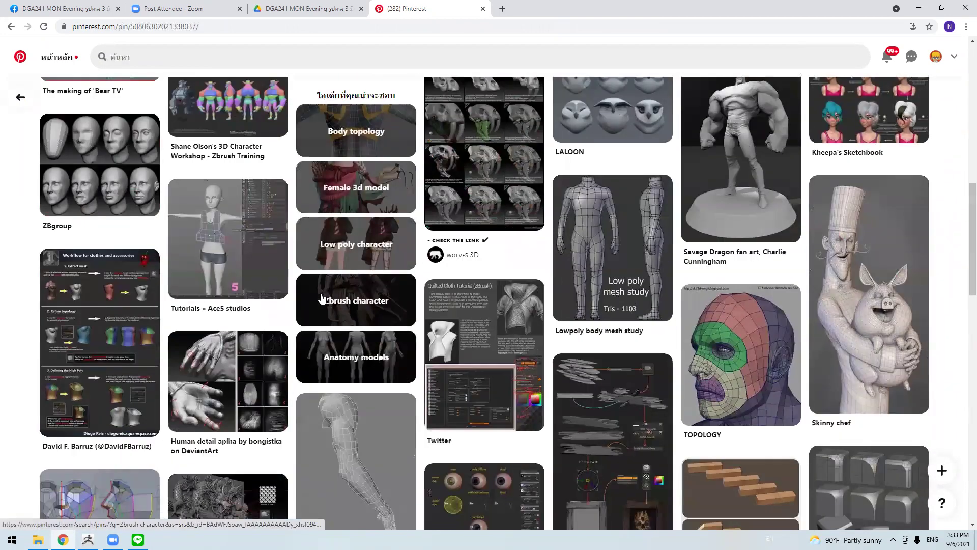
{"action": "scroll", "coordinate": [321, 299], "scroll_direction": "down", "scroll_amount": 9}
{"action": "scroll", "coordinate": [321, 298], "scroll_direction": "up", "scroll_amount": 14}
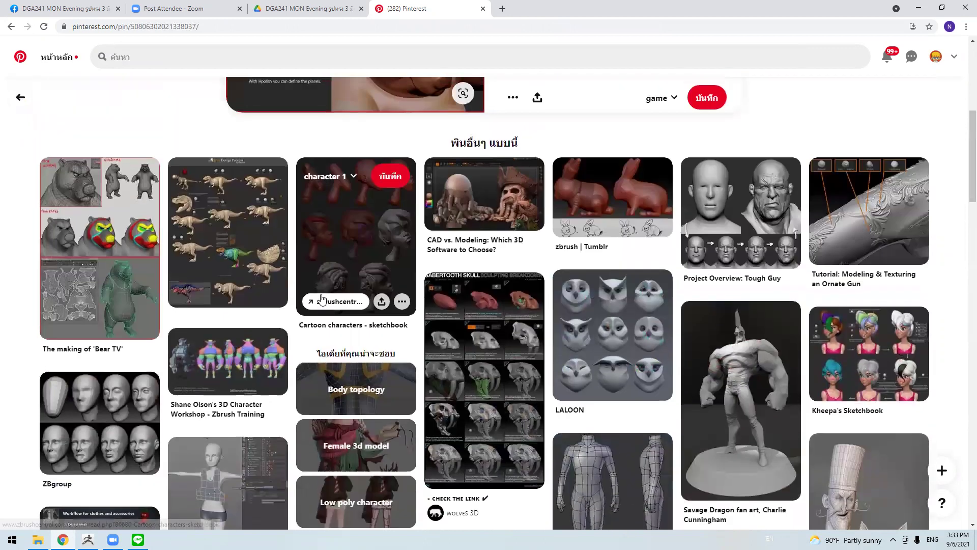
{"action": "scroll", "coordinate": [322, 298], "scroll_direction": "up", "scroll_amount": 7}
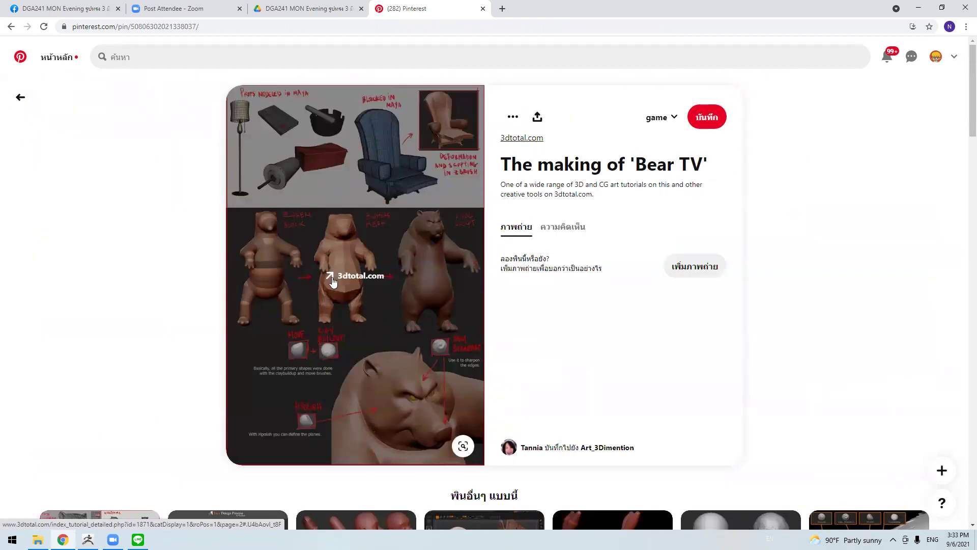
{"action": "scroll", "coordinate": [373, 281], "scroll_direction": "down", "scroll_amount": 7}
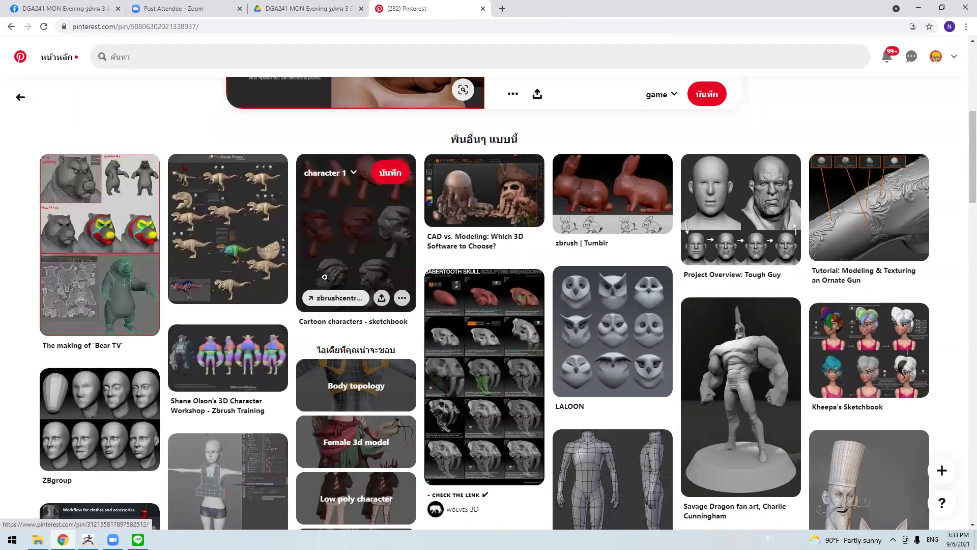
{"action": "scroll", "coordinate": [326, 282], "scroll_direction": "down", "scroll_amount": 4}
{"action": "scroll", "coordinate": [346, 293], "scroll_direction": "down", "scroll_amount": 8}
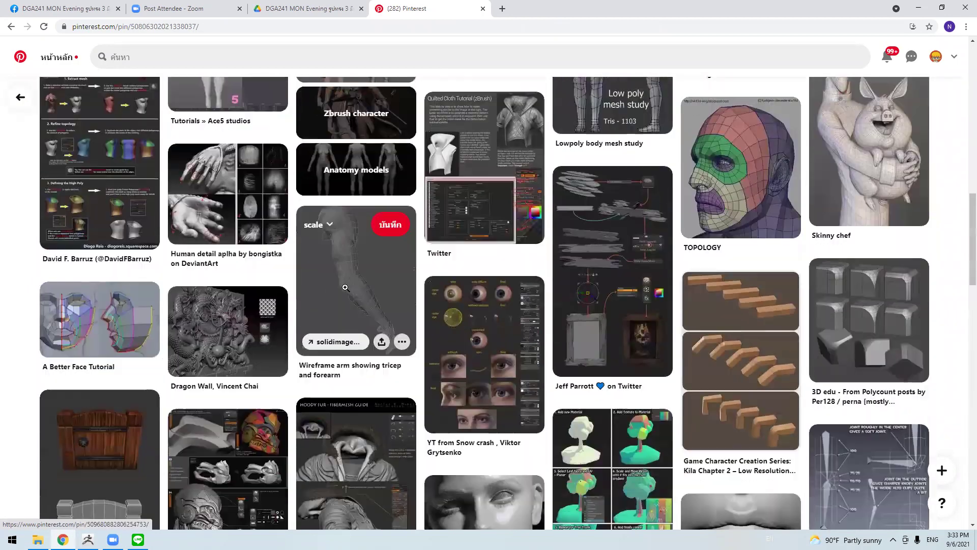
{"action": "scroll", "coordinate": [346, 292], "scroll_direction": "up", "scroll_amount": 19}
- Return to the "zspheres zbrush" results and open the pin showing one large and two slim ZSphere figures
{"action": "left_click", "coordinate": [21, 97]}
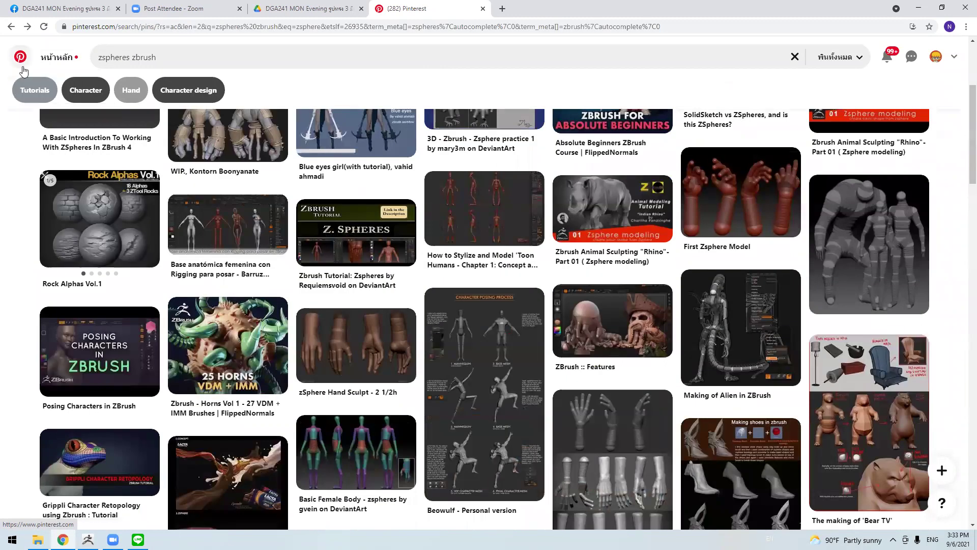
{"action": "scroll", "coordinate": [76, 122], "scroll_direction": "up", "scroll_amount": 4}
{"action": "left_click", "coordinate": [199, 52]}
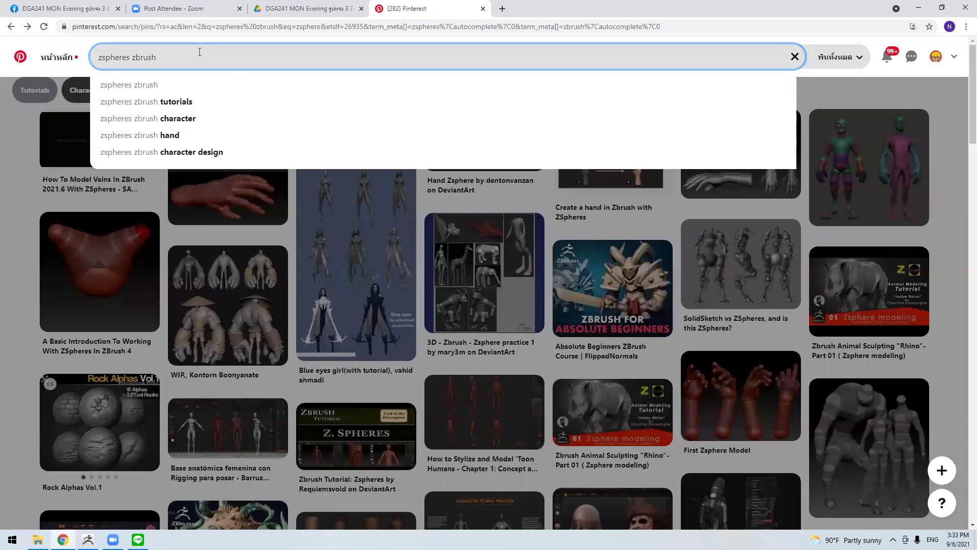
{"action": "left_click", "coordinate": [201, 71]}
{"action": "left_click", "coordinate": [207, 58]}
{"action": "left_click", "coordinate": [11, 238]}
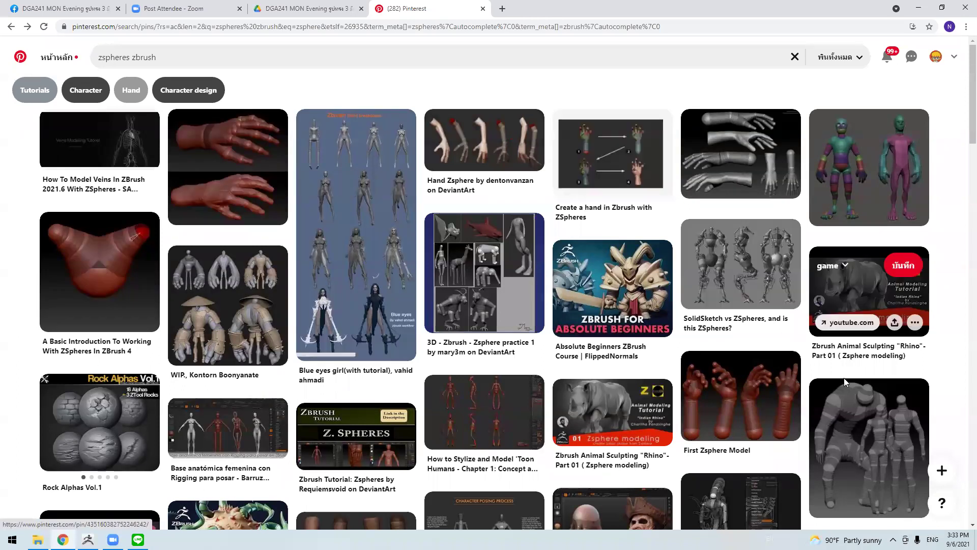
{"action": "left_click", "coordinate": [857, 438]}
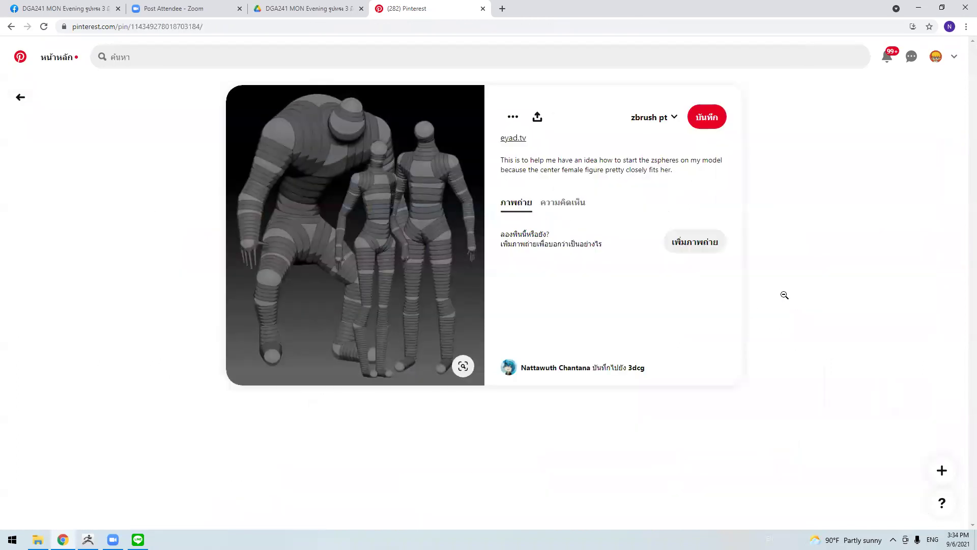
- Study the three ZSphere figures and their related pins, and open the "Basic Female Body - zspheres" pin
{"action": "scroll", "coordinate": [841, 292], "scroll_direction": "down", "scroll_amount": 3}
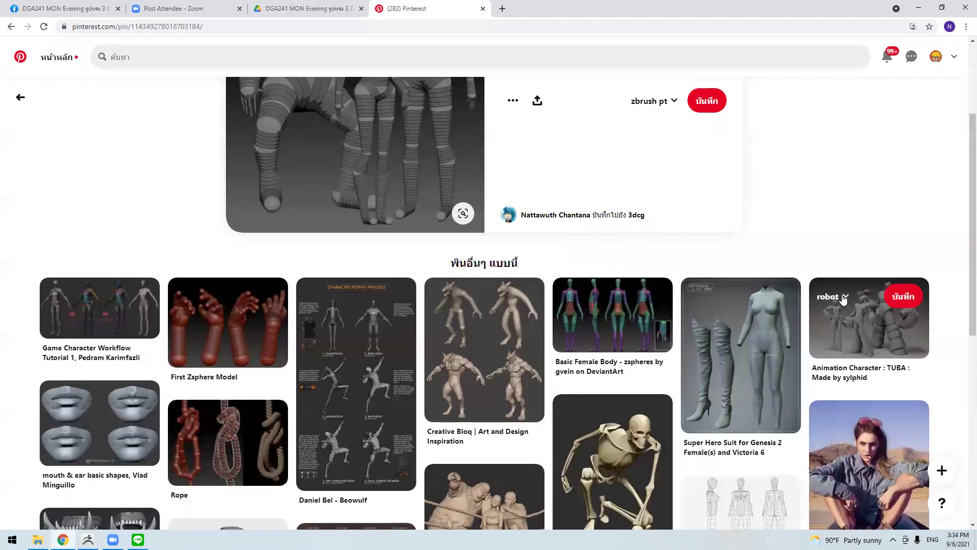
{"action": "scroll", "coordinate": [839, 293], "scroll_direction": "up", "scroll_amount": 2}
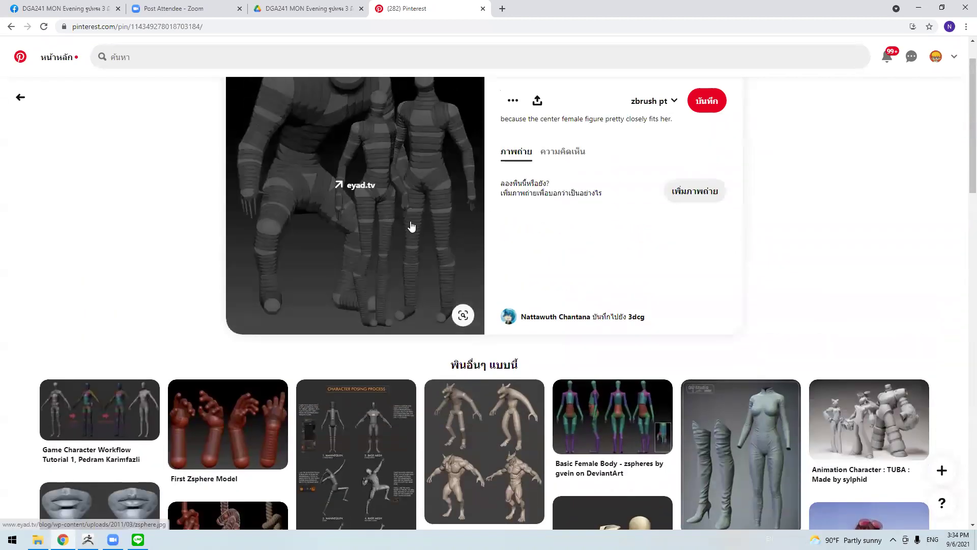
{"action": "scroll", "coordinate": [827, 250], "scroll_direction": "up", "scroll_amount": 1}
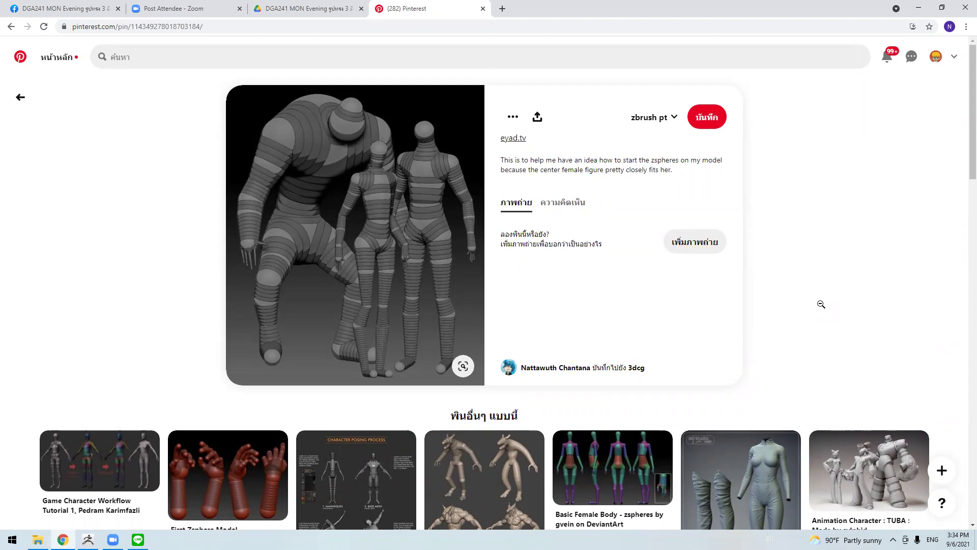
{"action": "scroll", "coordinate": [821, 303], "scroll_direction": "down", "scroll_amount": 3}
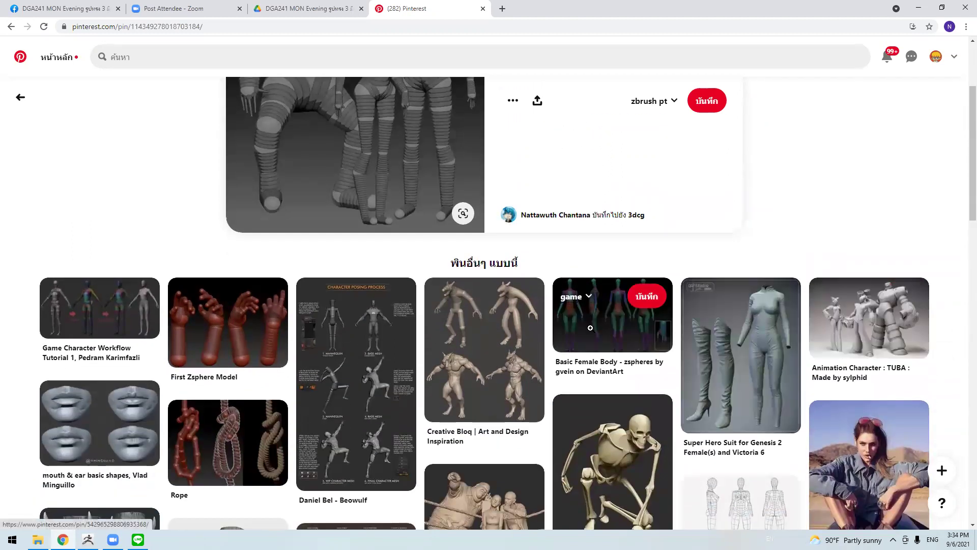
{"action": "left_click", "coordinate": [592, 328]}
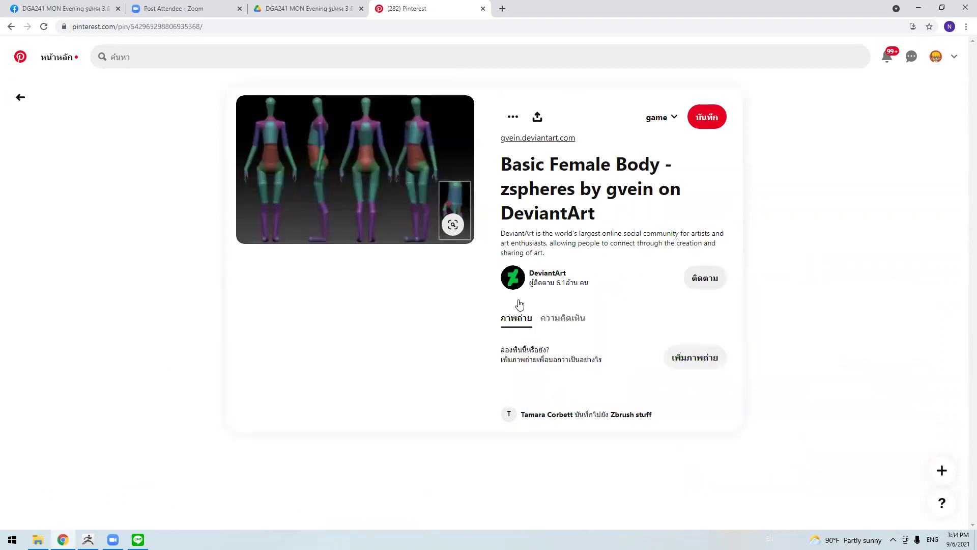
- Examine the coloured female ZSphere body and open the related "High Poly - breakdown: Part 1" pin showing ZSpheres and base mesh
{"action": "scroll", "coordinate": [351, 191], "scroll_direction": "down", "scroll_amount": 2}
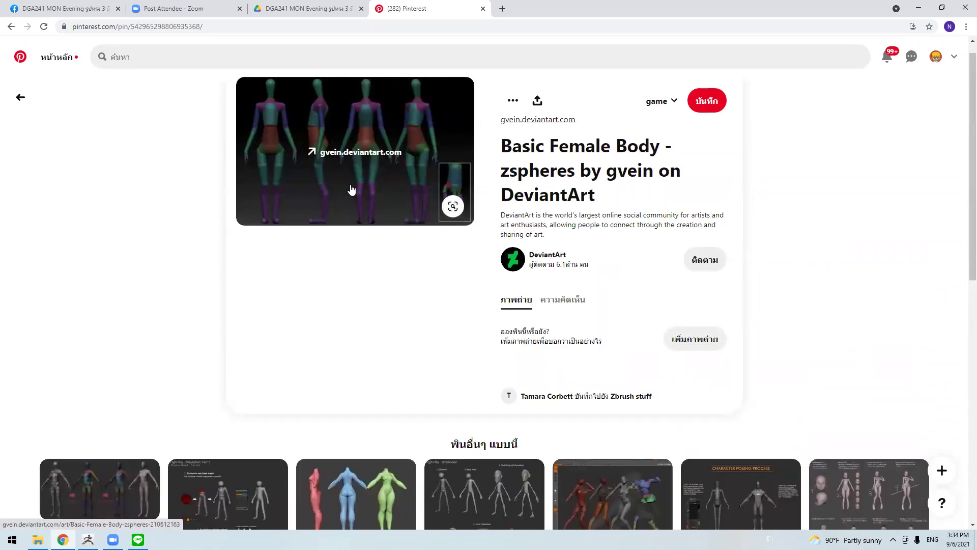
{"action": "scroll", "coordinate": [466, 216], "scroll_direction": "up", "scroll_amount": 1}
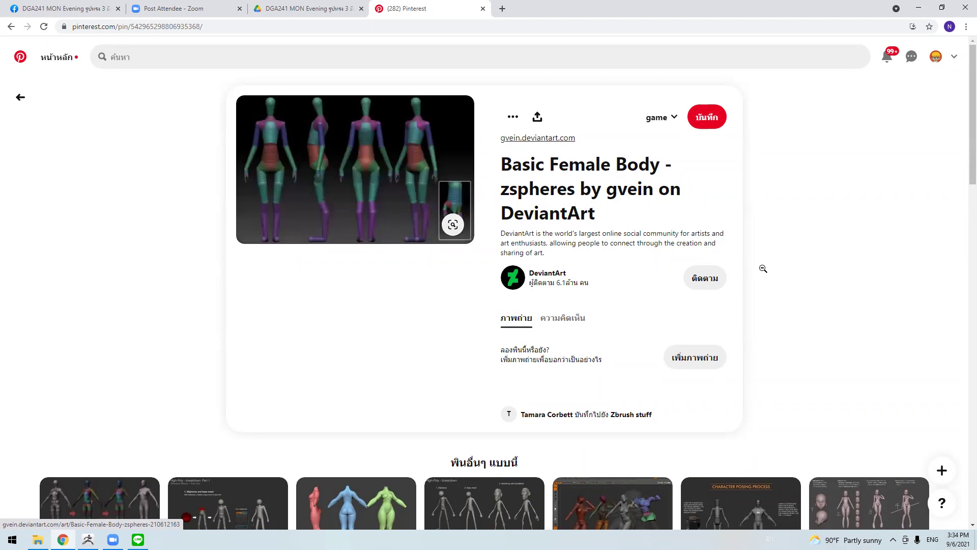
{"action": "scroll", "coordinate": [764, 268], "scroll_direction": "down", "scroll_amount": 3}
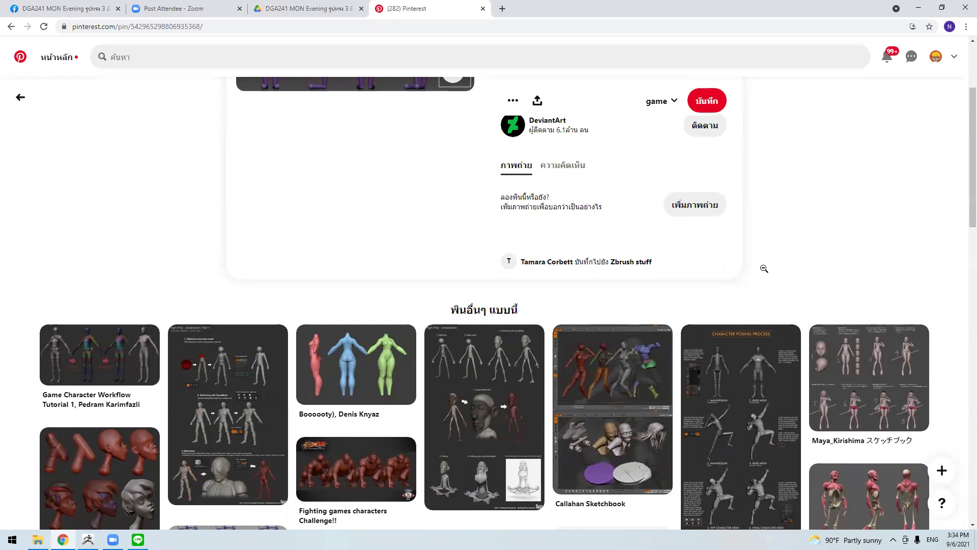
{"action": "left_click", "coordinate": [196, 400]}
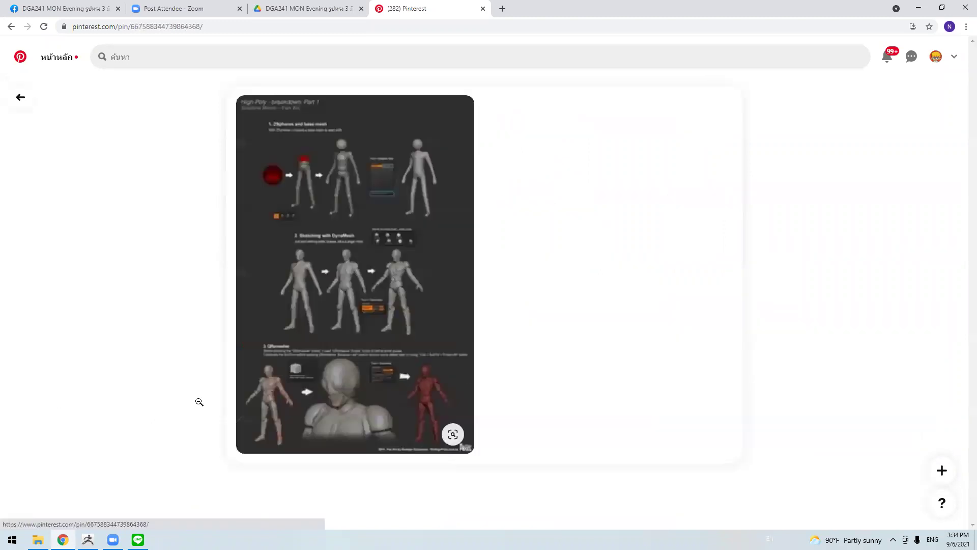
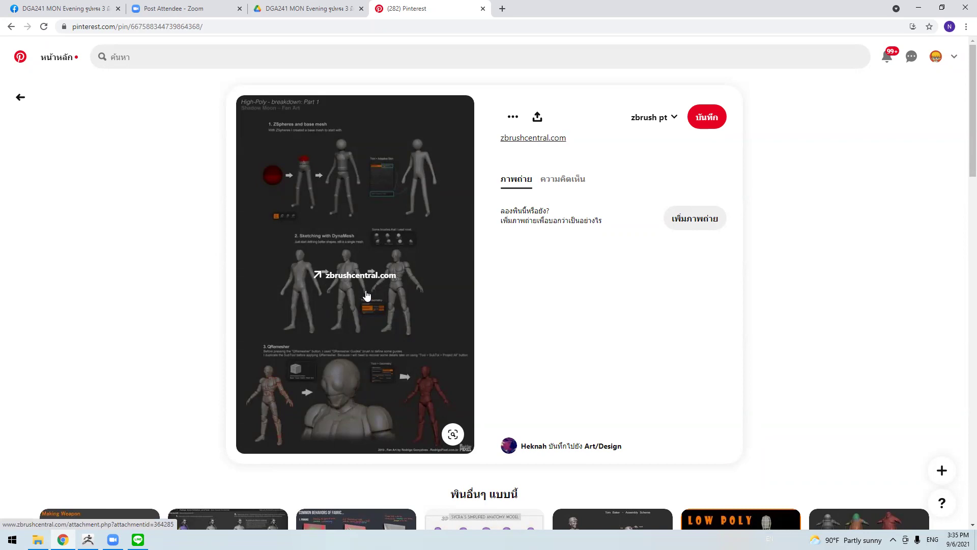
- Check the pins related to the High-Poly breakdown, go back to the Basic Female Body pin, and switch to ZBrush
{"action": "scroll", "coordinate": [624, 328], "scroll_direction": "down", "scroll_amount": 5}
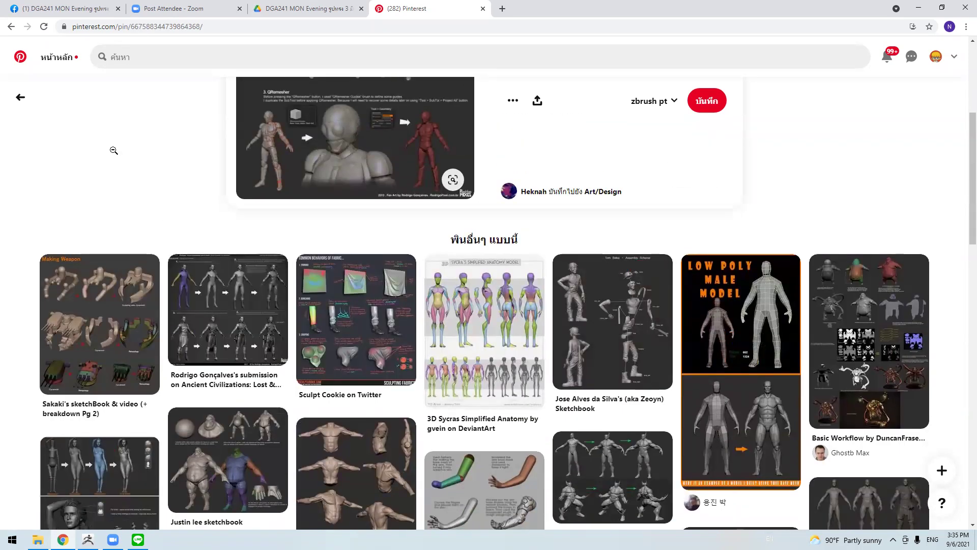
{"action": "scroll", "coordinate": [113, 151], "scroll_direction": "up", "scroll_amount": 5}
{"action": "left_click", "coordinate": [21, 97]}
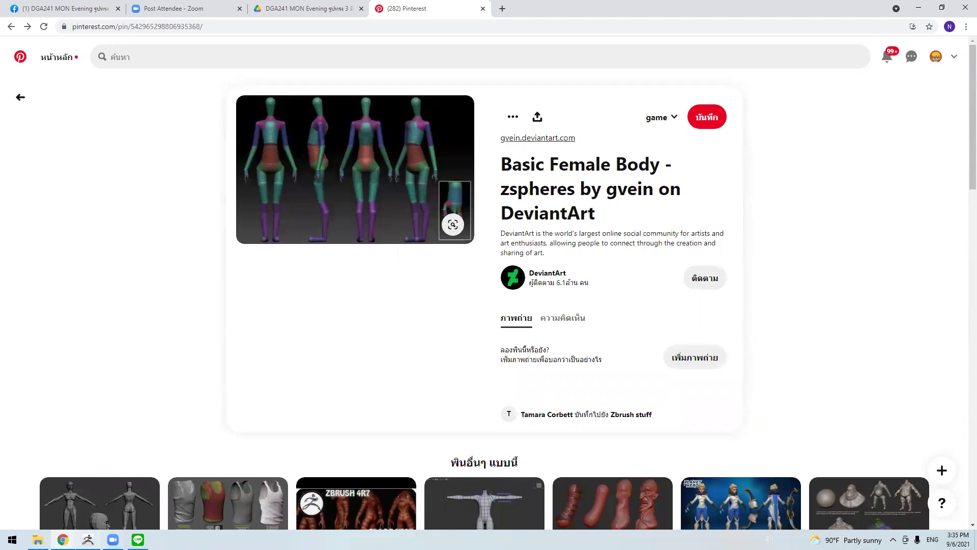
{"action": "left_click", "coordinate": [88, 539]}
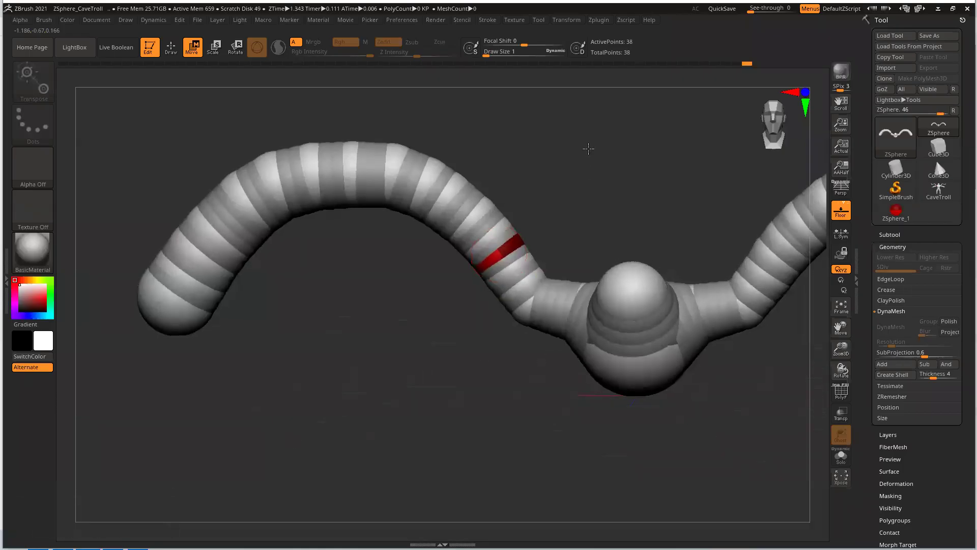
- Compare the mirrored ZSphere arms with their adaptive skin preview from front and angled views, toggling back to the ZSpheres
{"action": "left_click_drag", "start_coordinate": [838, 352], "coordinate": [842, 331]}
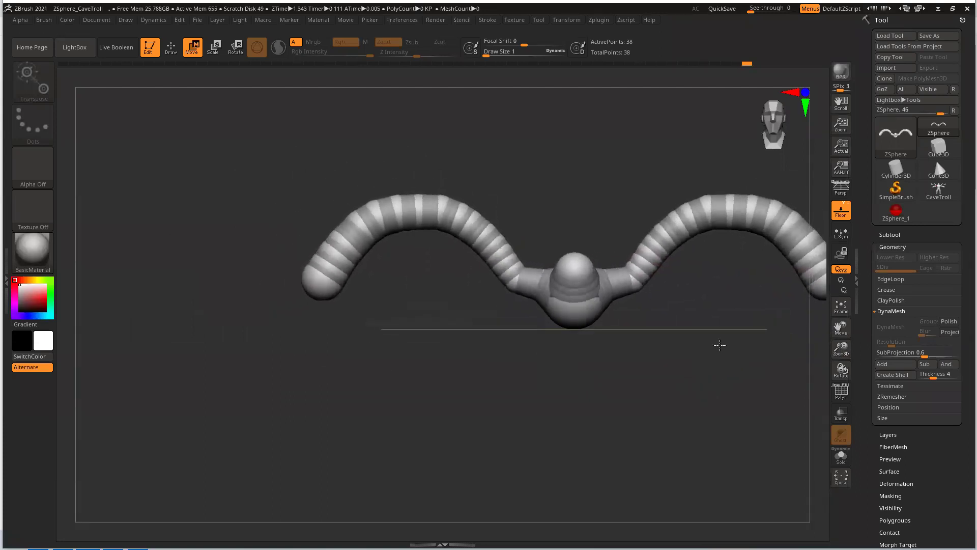
{"action": "key", "text": "a"}
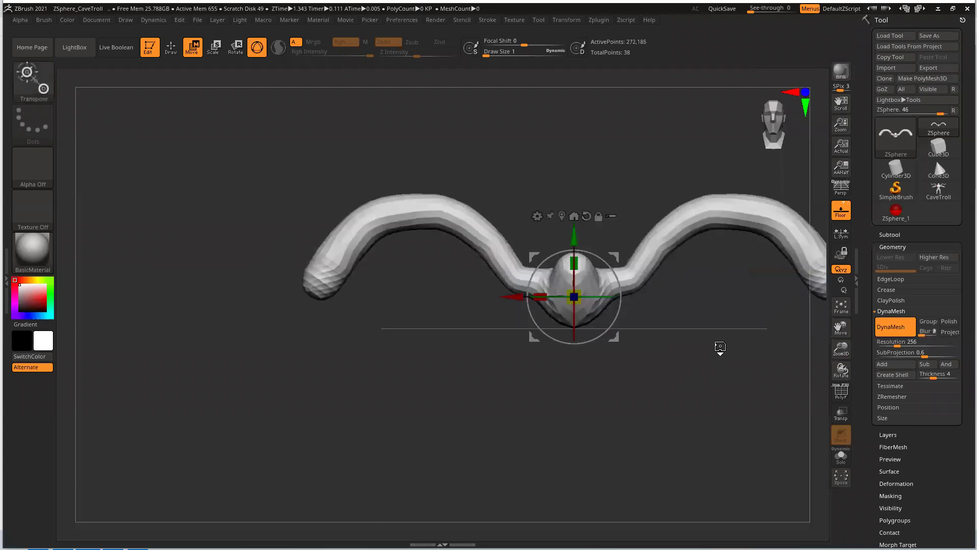
{"action": "key", "text": "a"}
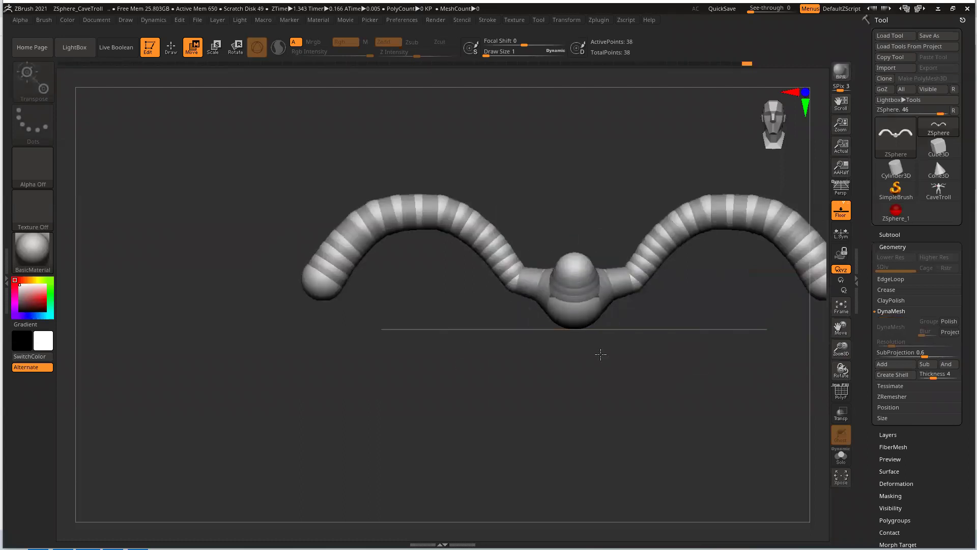
{"action": "left_click_drag", "start_coordinate": [843, 356], "coordinate": [788, 291]}
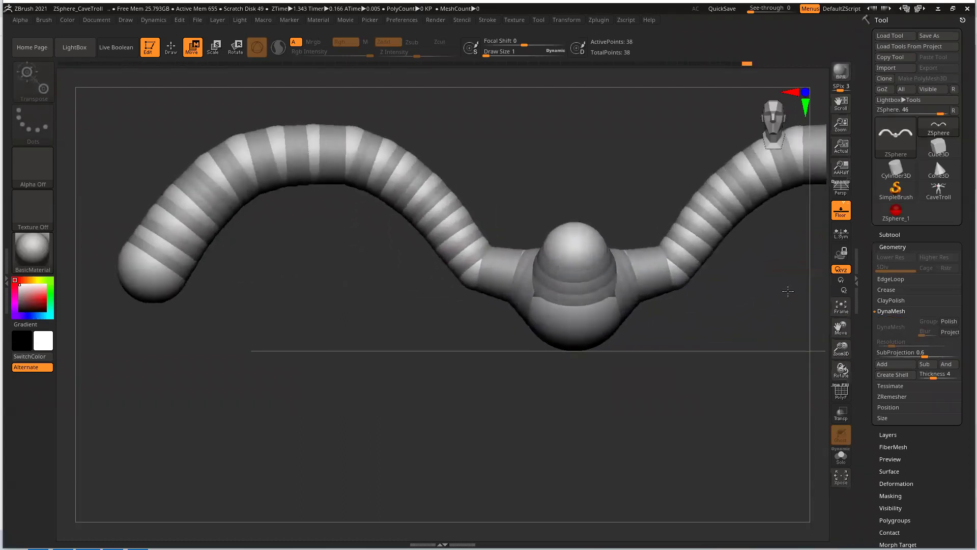
{"action": "key", "text": "a"}
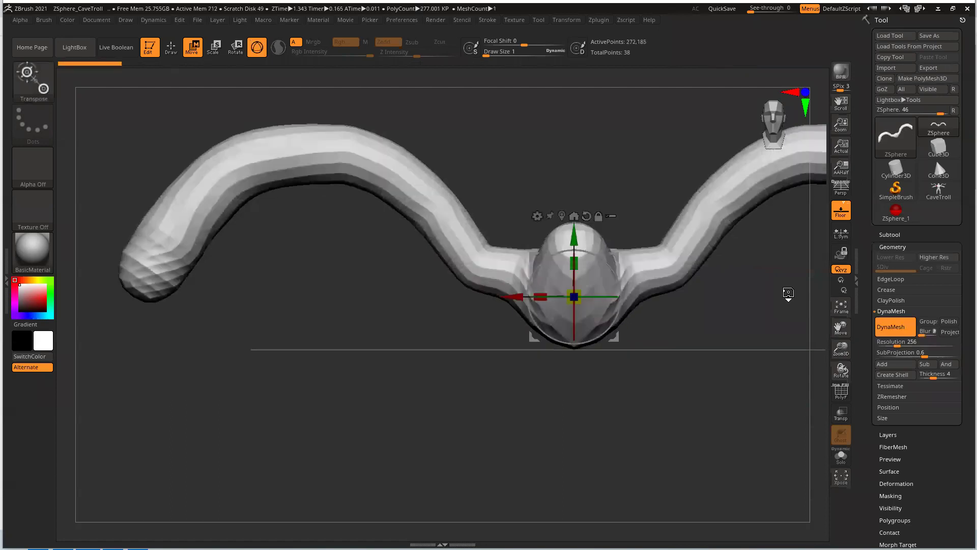
{"action": "left_click_drag", "start_coordinate": [359, 293], "coordinate": [393, 304]}
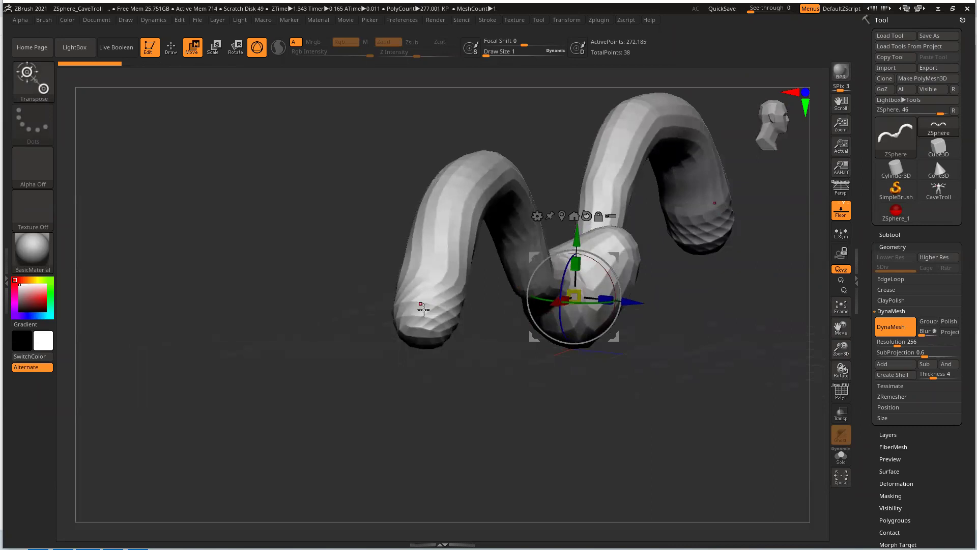
{"action": "left_click_drag", "start_coordinate": [453, 333], "coordinate": [371, 312]}
{"action": "key", "text": "a"}
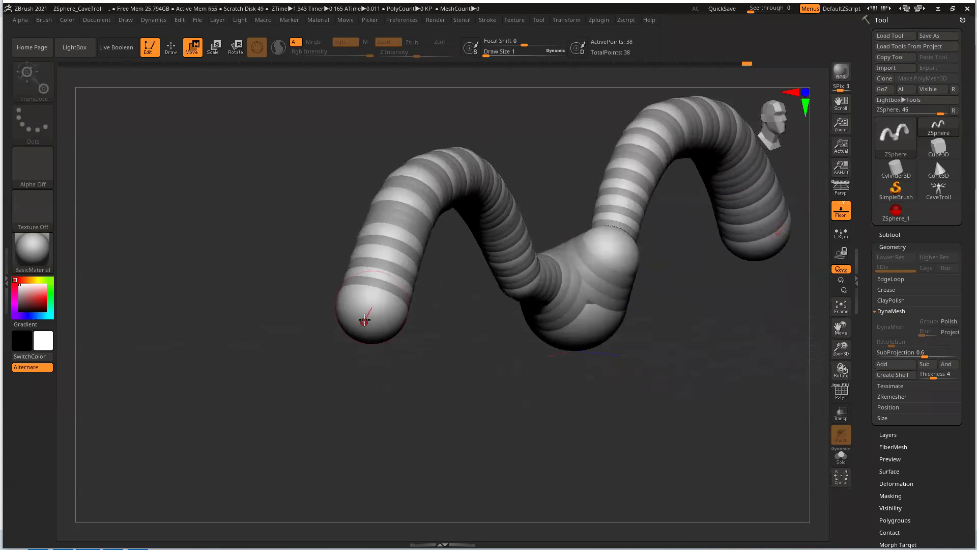
{"action": "left_click_drag", "start_coordinate": [447, 353], "coordinate": [433, 333]}
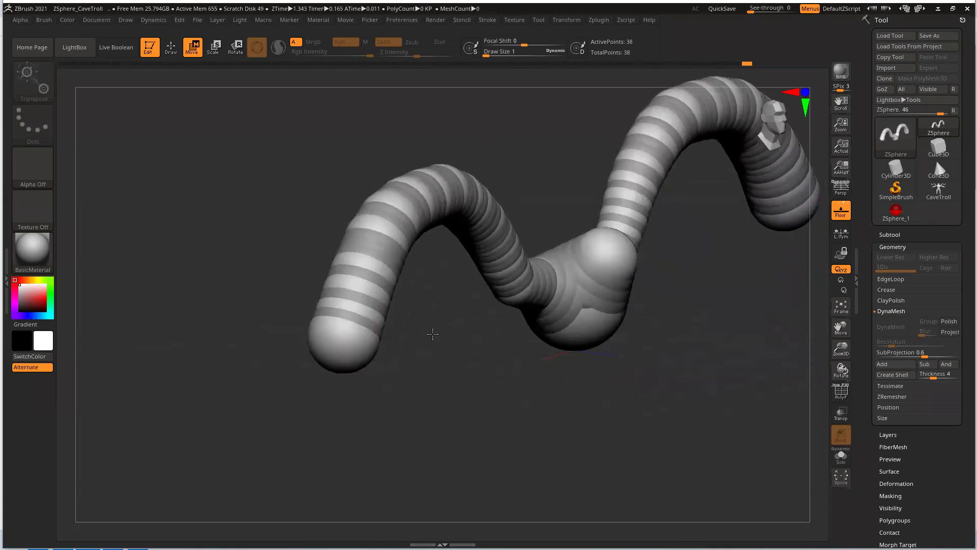
{"action": "key", "text": "a"}
{"action": "key", "text": "a"}
- In Draw mode and front view, delete the outermost ZSpheres one after another from the tips of the mirrored arms
{"action": "left_click", "coordinate": [171, 46]}
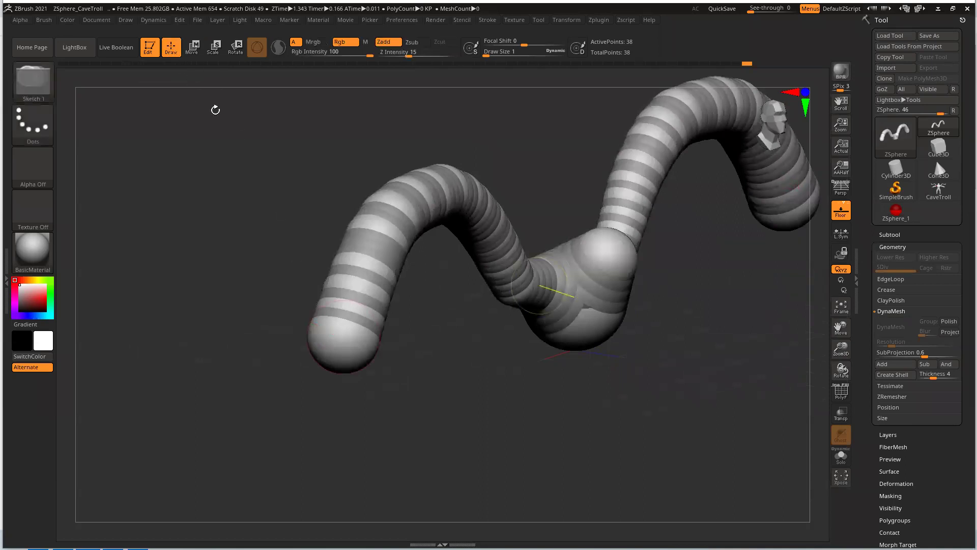
{"action": "left_click_drag", "start_coordinate": [461, 381], "coordinate": [366, 289]}
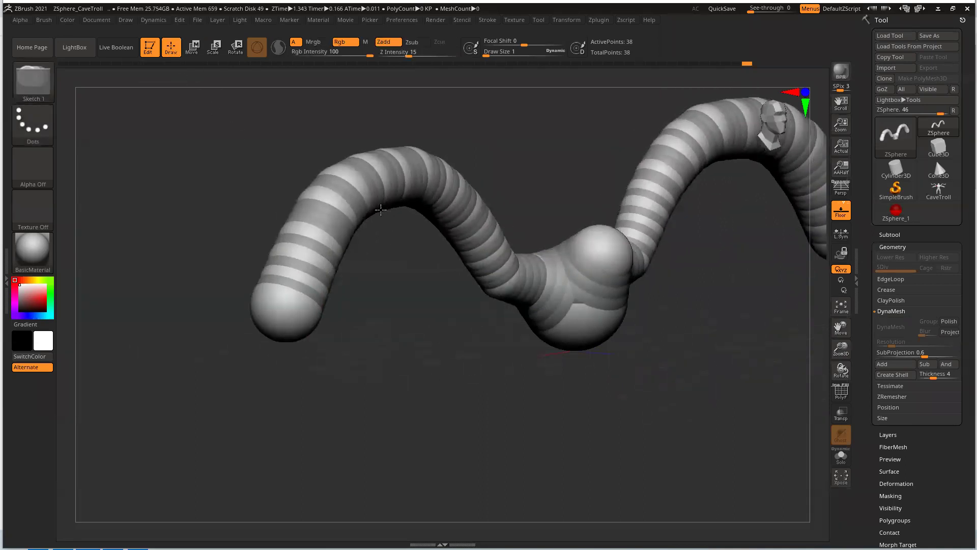
{"action": "mouse_move", "coordinate": [261, 114]}
{"action": "left_mouse_down"}
{"action": "mouse_move", "coordinate": [244, 125]}
{"action": "mouse_move", "coordinate": [245, 115]}
{"action": "left_mouse_up"}
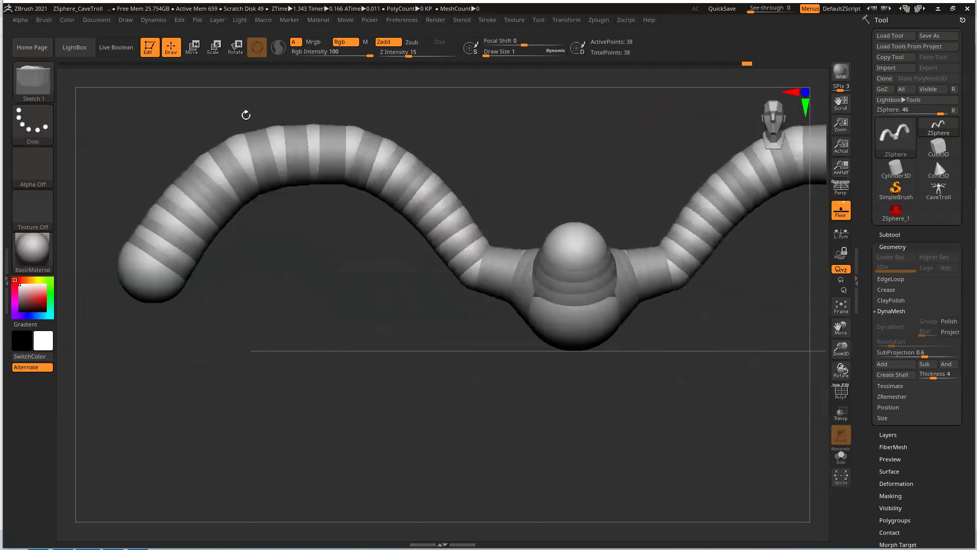
{"action": "left_click_drag", "start_coordinate": [323, 273], "coordinate": [360, 327]}
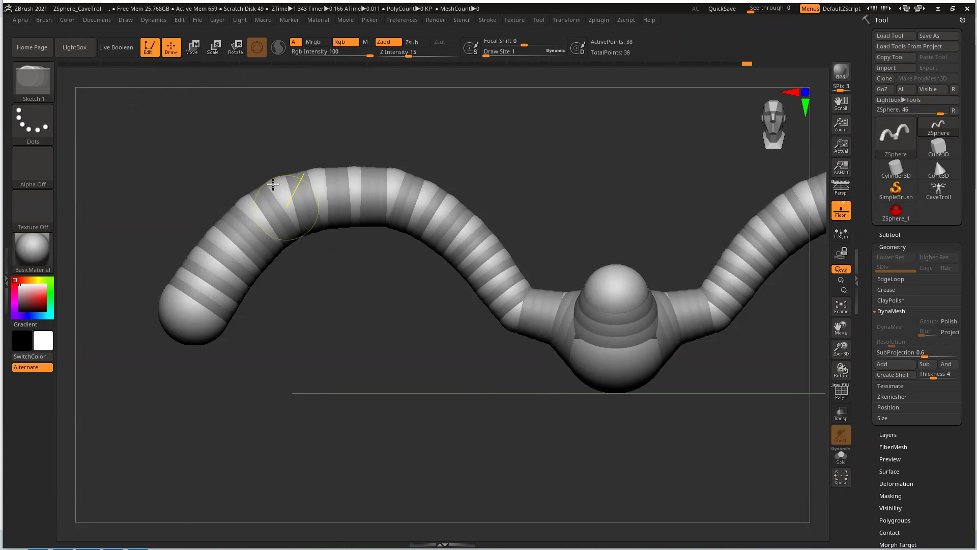
{"action": "key", "text": "w"}
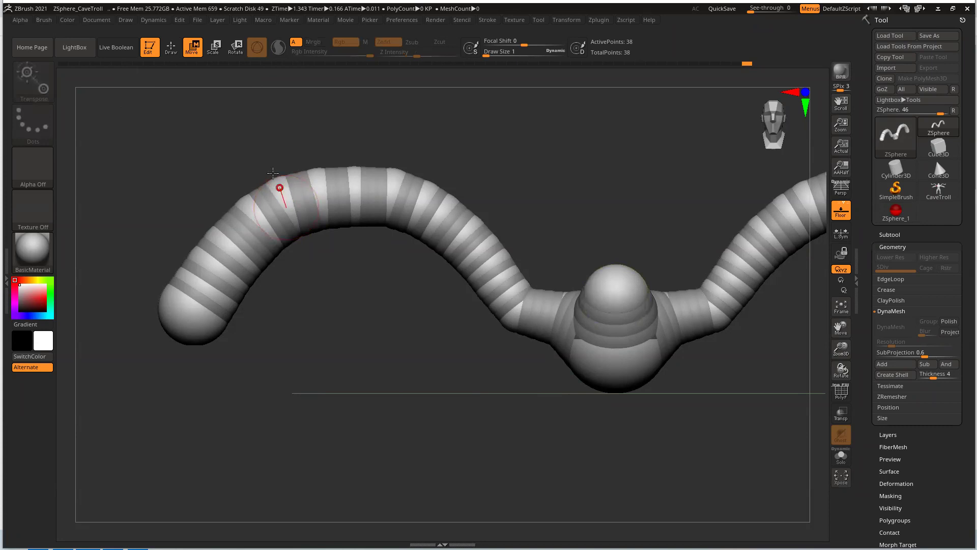
{"action": "left_click", "coordinate": [171, 48]}
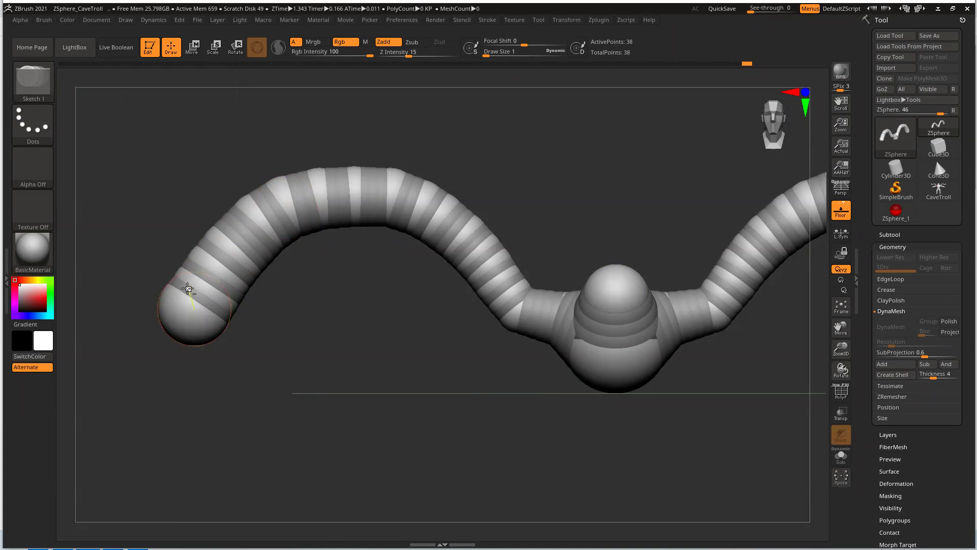
{"action": "left_click", "coordinate": [185, 315], "text": "alt"}
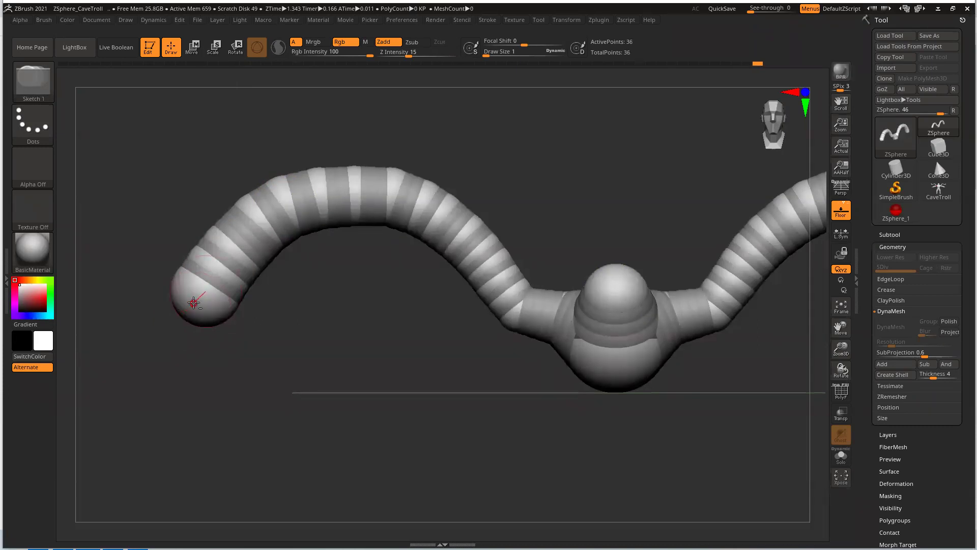
{"action": "left_click", "coordinate": [192, 302], "text": "alt"}
{"action": "left_click", "coordinate": [204, 286], "text": "alt"}
{"action": "left_click", "coordinate": [216, 265], "text": "alt"}
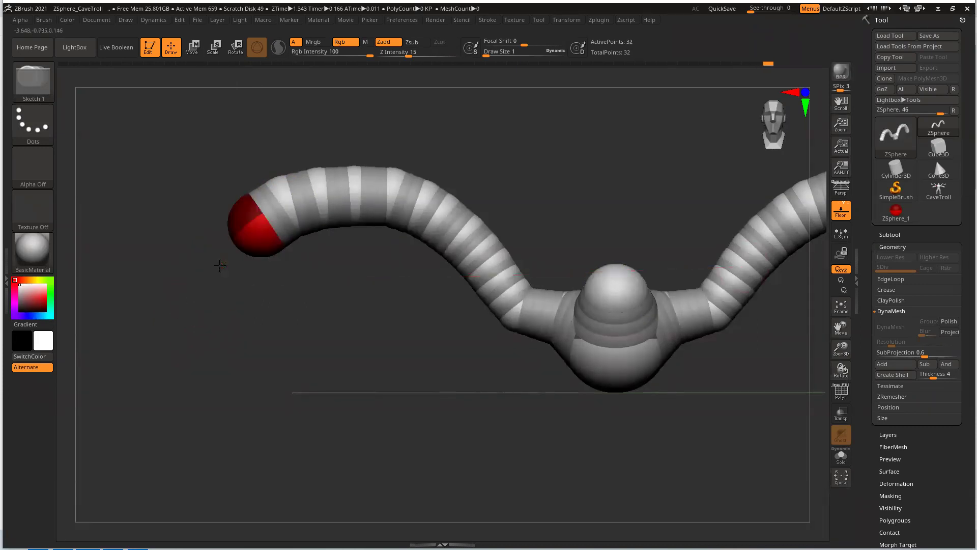
{"action": "left_click", "coordinate": [235, 238], "text": "alt"}
- Undo the last three ZSphere deletions at the arm tips
{"action": "key", "text": "ctrl+z"}
{"action": "key", "text": "ctrl+z"}
{"action": "key", "text": "ctrl+z"}
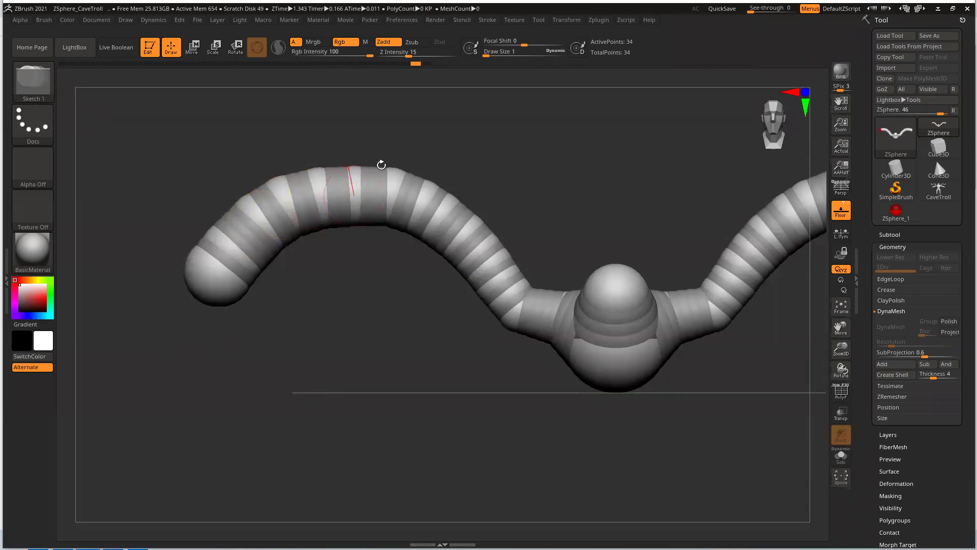
- Delete the intermediate ZSpheres between the arm's tip and its crest so one straight segment joins them
{"action": "left_click", "coordinate": [280, 191], "text": "alt"}
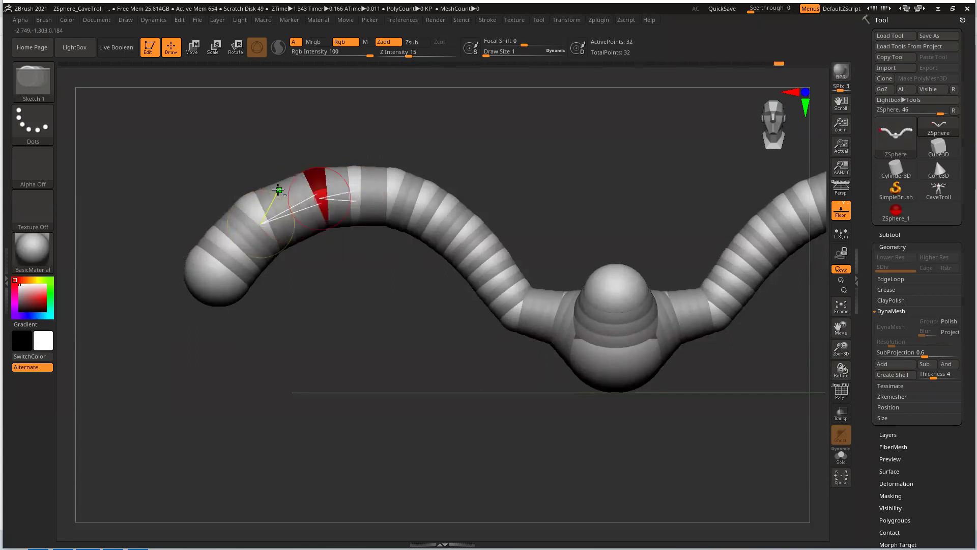
{"action": "left_click", "coordinate": [317, 183], "text": "alt"}
{"action": "left_click", "coordinate": [321, 196], "text": "alt"}
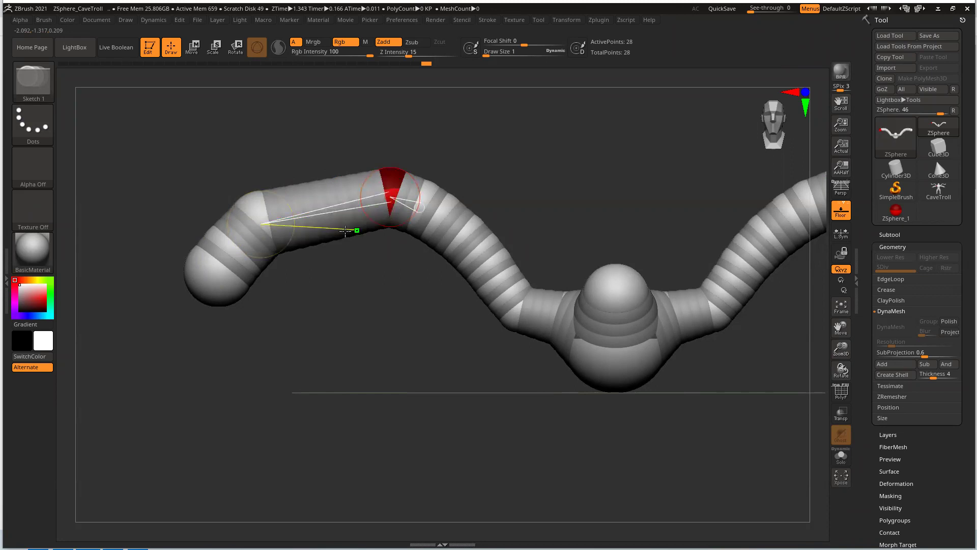
{"action": "left_click", "coordinate": [223, 244], "text": "alt"}
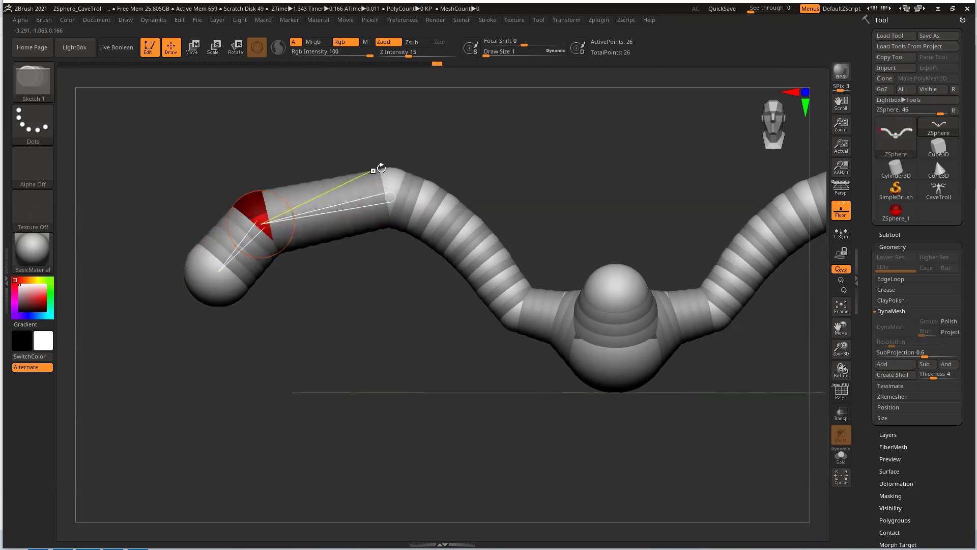
{"action": "left_click", "coordinate": [254, 209], "text": "alt"}
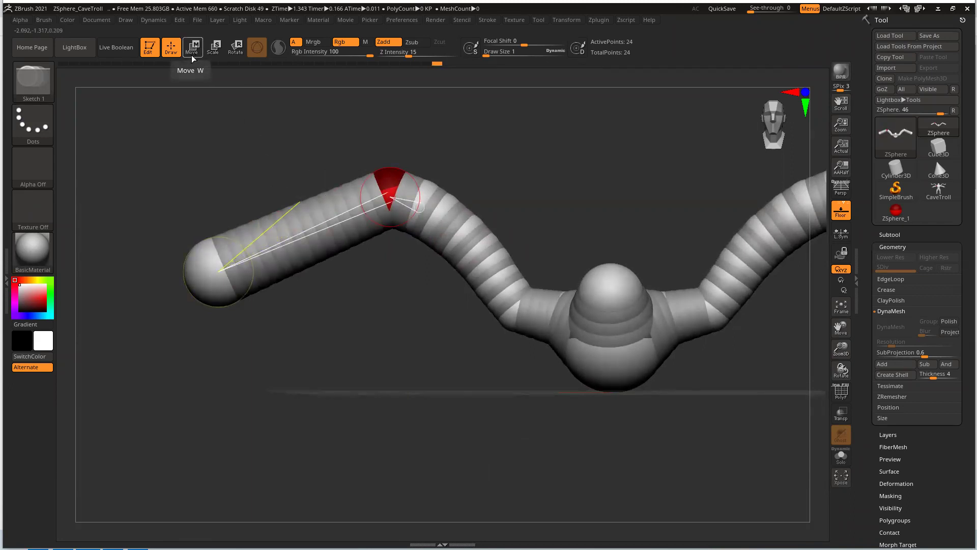
- Insert three ZSpheres spaced along the straight outer segment between the arm's crest and its tip
{"action": "left_click", "coordinate": [351, 232]}
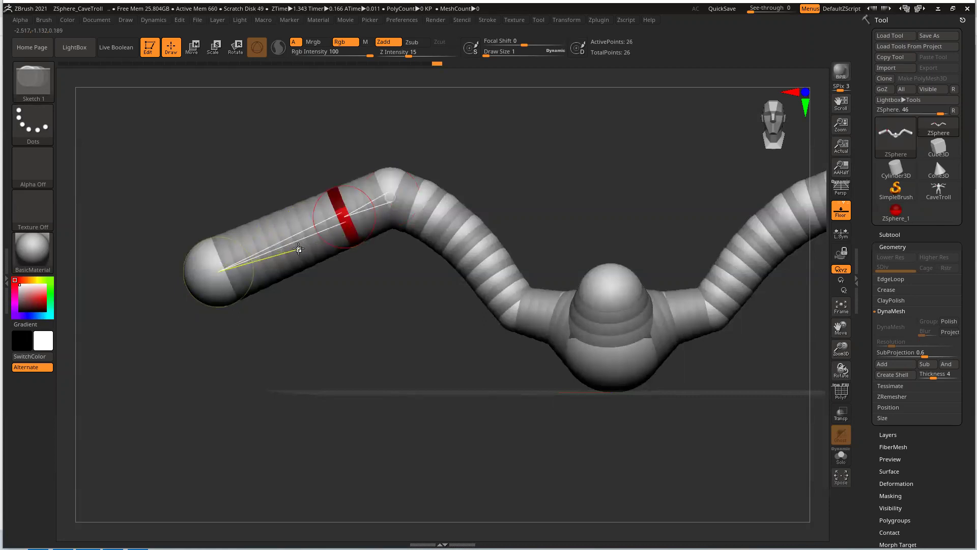
{"action": "left_click", "coordinate": [296, 239]}
{"action": "left_click", "coordinate": [255, 254]}
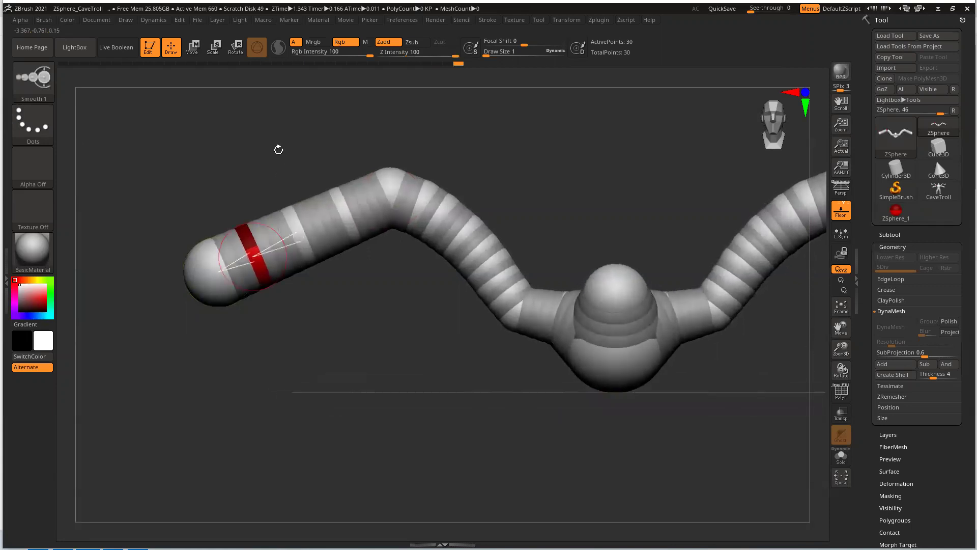
- Move the inserted ZSpheres upward to bend the straight outer segment into a raised curve ahead of the tip
{"action": "left_click", "coordinate": [192, 50]}
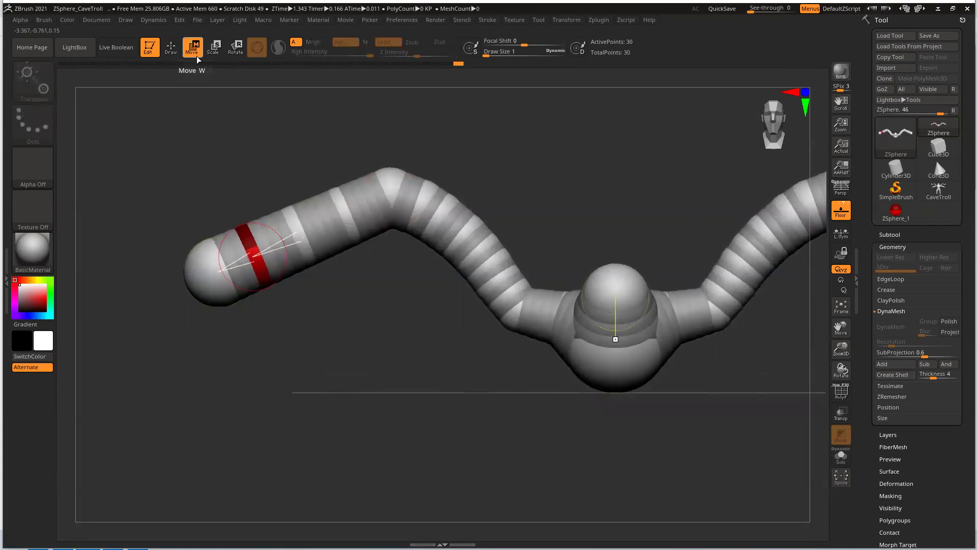
{"action": "left_click_drag", "start_coordinate": [337, 201], "coordinate": [328, 184]}
{"action": "left_click_drag", "start_coordinate": [253, 255], "coordinate": [280, 174]}
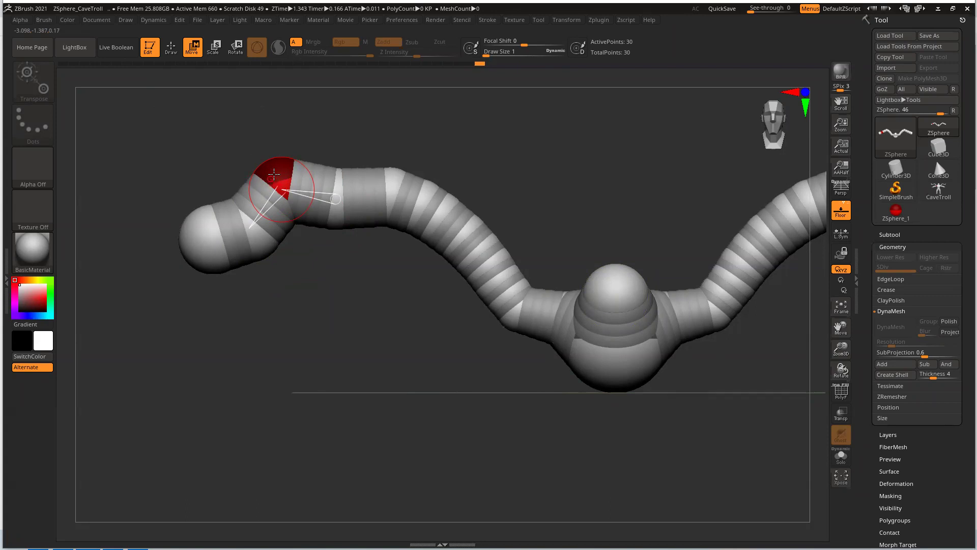
{"action": "mouse_move", "coordinate": [273, 172]}
{"action": "left_mouse_down"}
{"action": "mouse_move", "coordinate": [275, 185]}
{"action": "mouse_move", "coordinate": [283, 181]}
{"action": "left_mouse_up"}
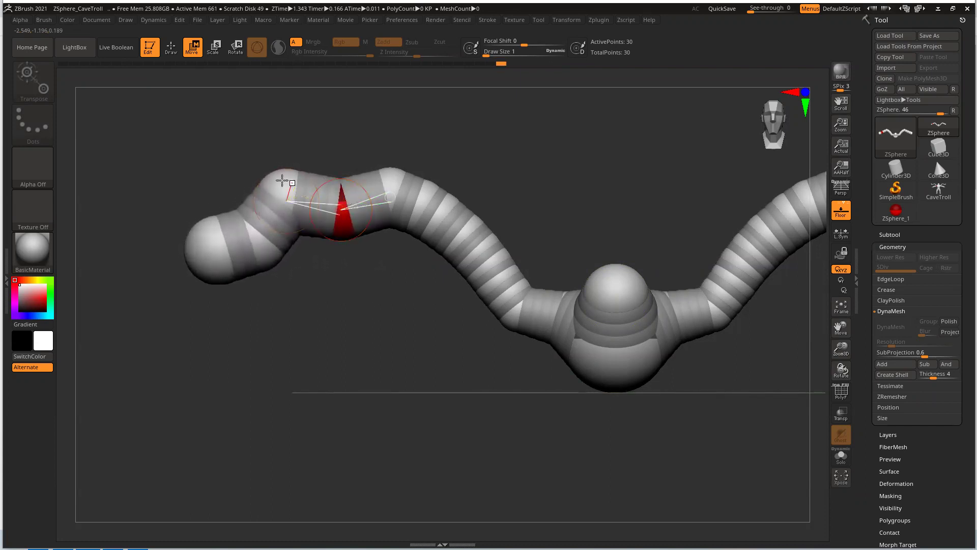
{"action": "left_click", "coordinate": [282, 184]}
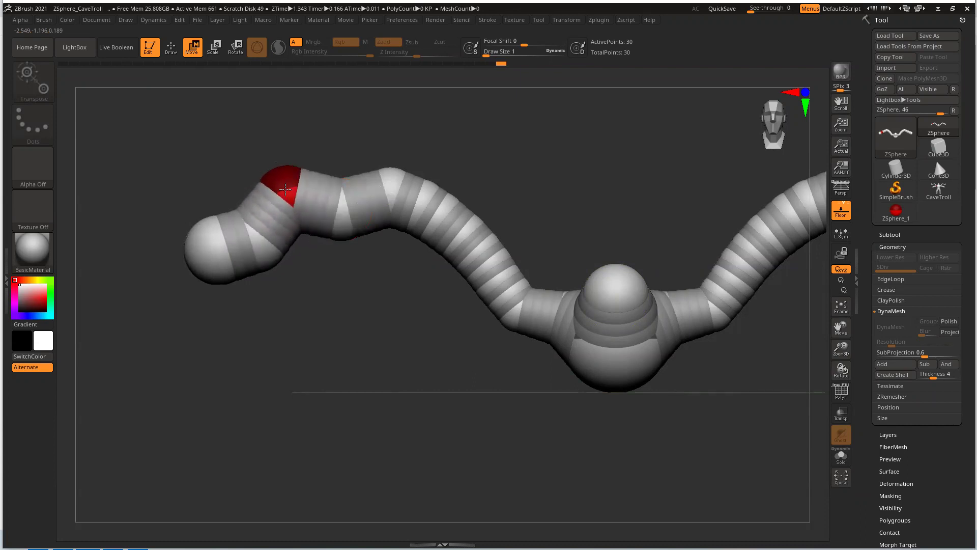
{"action": "left_click_drag", "start_coordinate": [284, 185], "coordinate": [282, 196]}
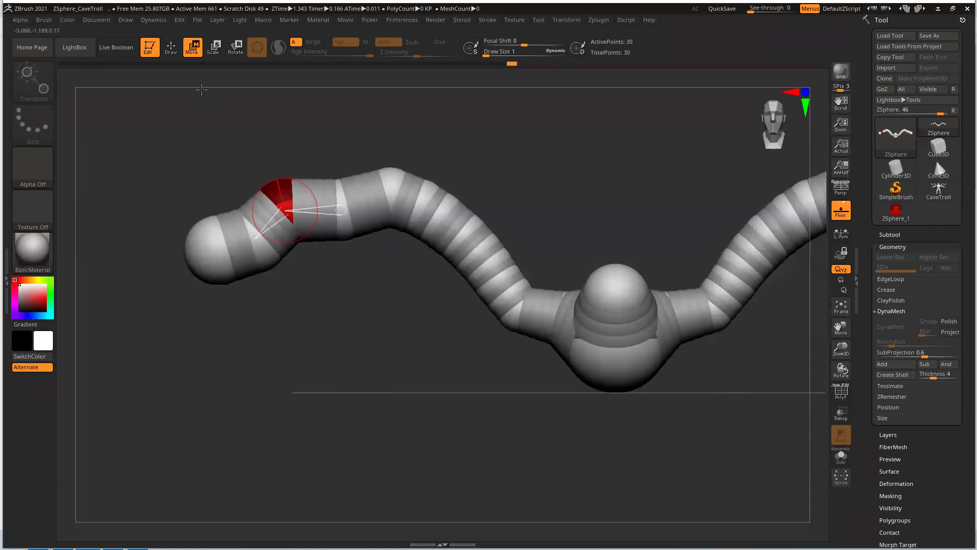
- Add small child ZSpheres on the arm's crest and on the neighbouring ZSphere toward the tip, undoing a misplaced first one
{"action": "left_click", "coordinate": [171, 48]}
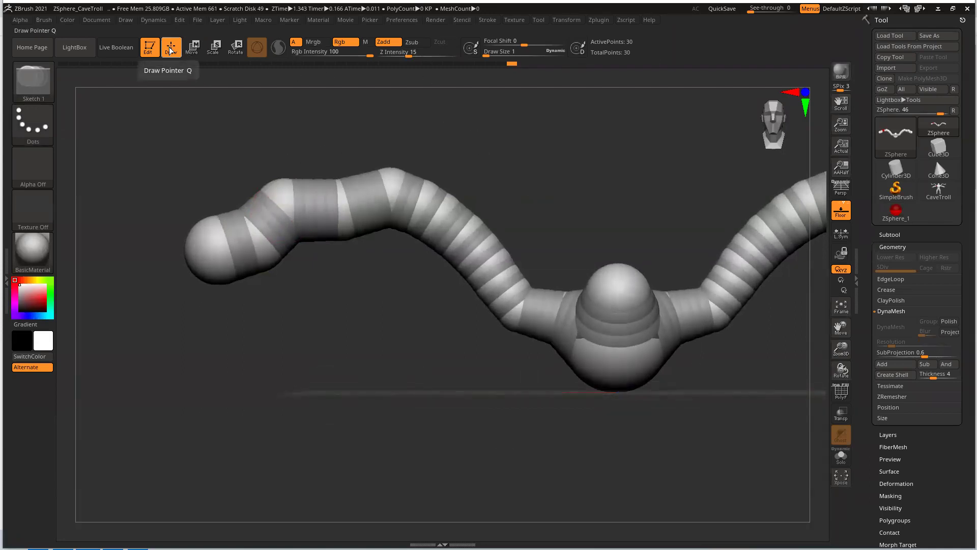
{"action": "left_click", "coordinate": [343, 208]}
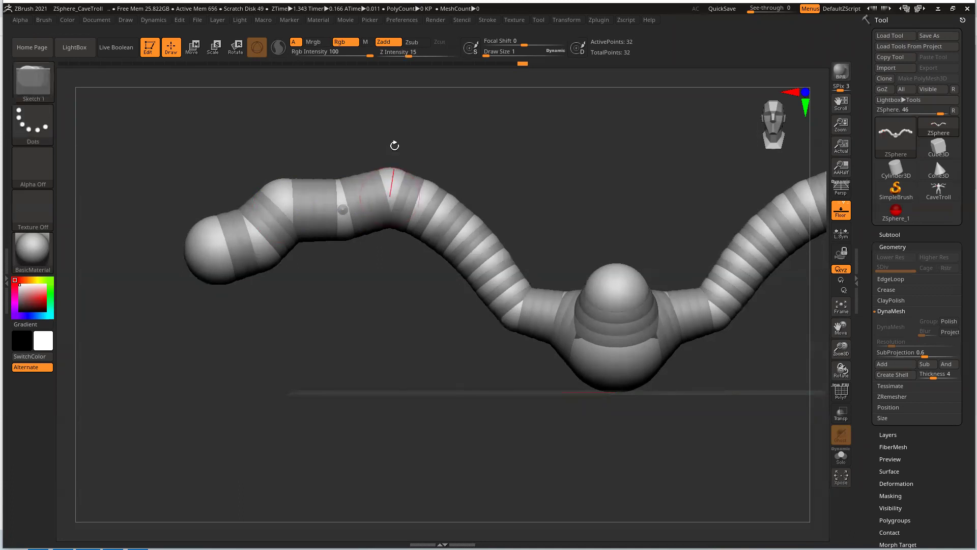
{"action": "key", "text": "ctrl+z"}
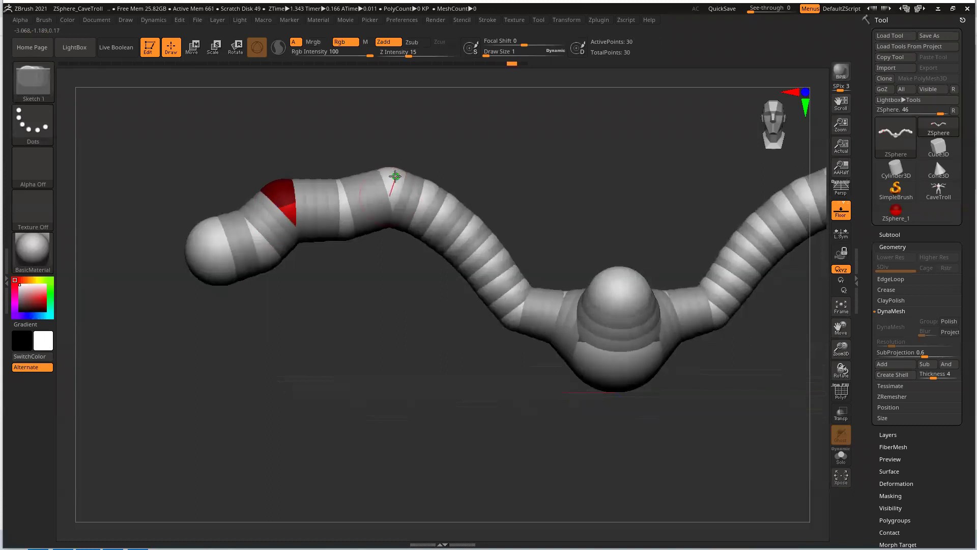
{"action": "left_click", "coordinate": [393, 174]}
{"action": "left_click", "coordinate": [346, 219]}
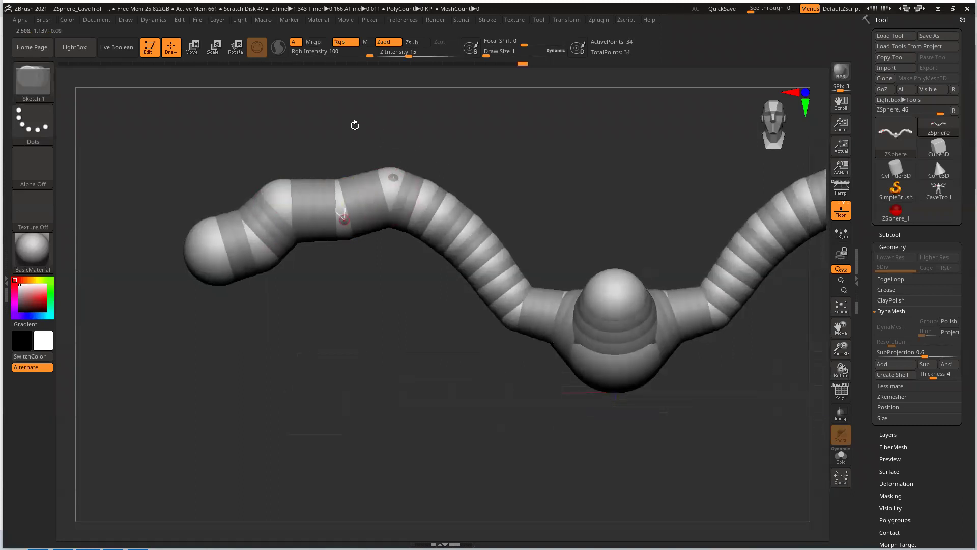
- Preview the skin mesh around the small child ZSpheres on the arm, and return to the ZSphere view
{"action": "key", "text": "a"}
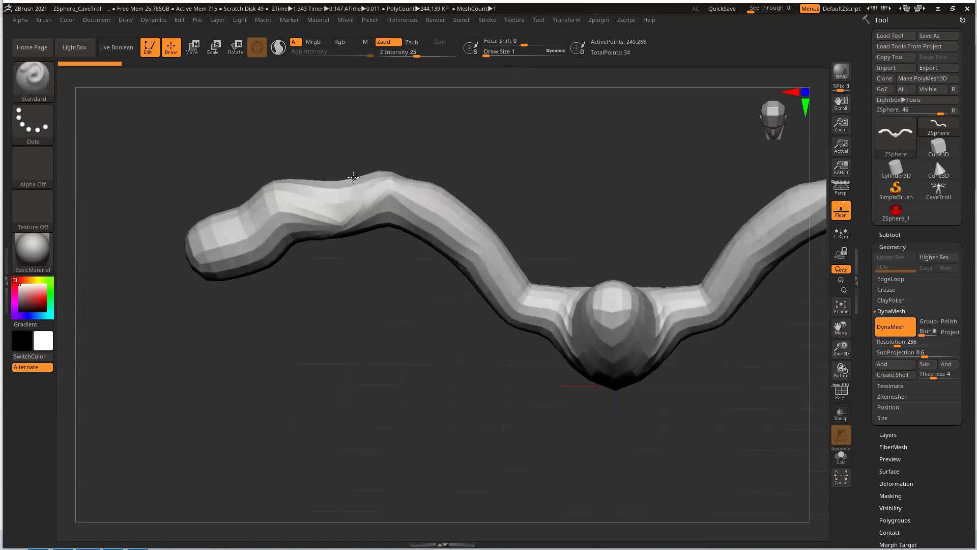
{"action": "key", "text": "ctrl"}
{"action": "mouse_move", "coordinate": [338, 320]}
{"action": "left_mouse_down"}
{"action": "mouse_move", "coordinate": [340, 282]}
{"action": "mouse_move", "coordinate": [367, 273]}
{"action": "left_mouse_up"}
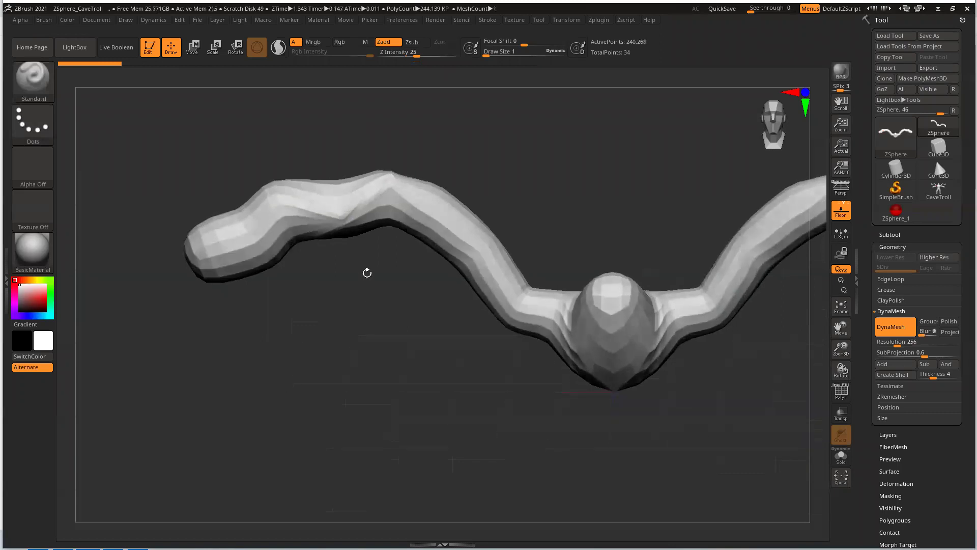
{"action": "key", "text": "a"}
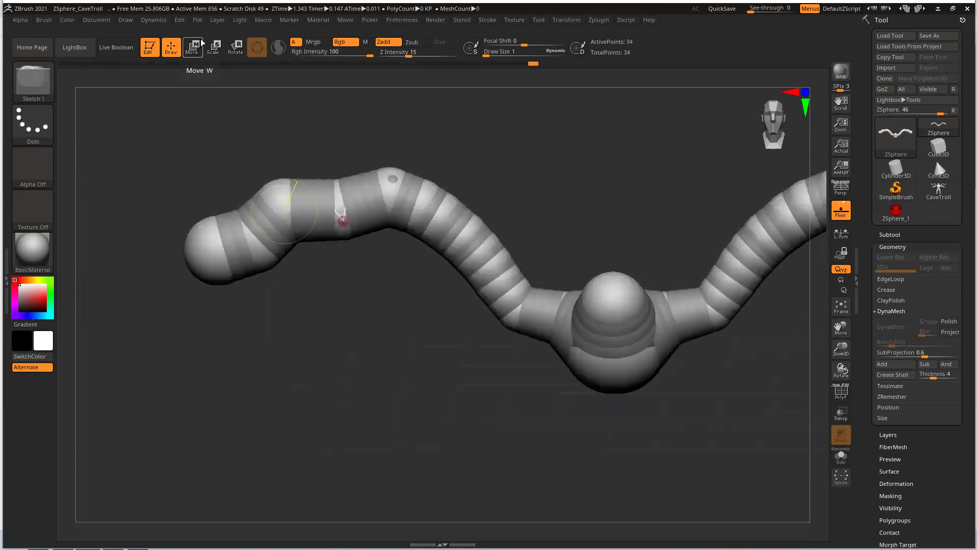
- Undo the small child ZSpheres and add large ones on the arm's crest, inner slope and tip instead
{"action": "key", "text": "ctrl"}
{"action": "key", "text": "ctrl+z"}
{"action": "key", "text": "ctrl+z"}
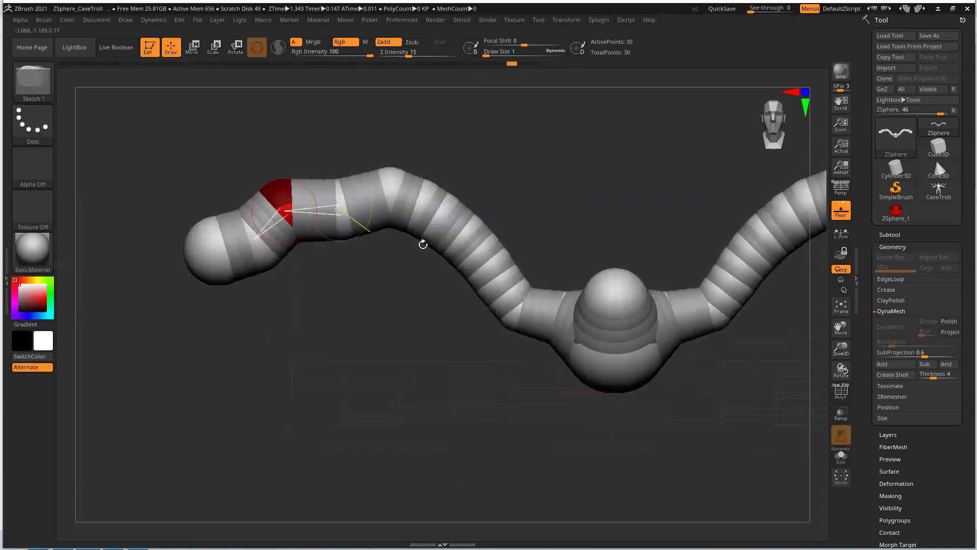
{"action": "mouse_move", "coordinate": [392, 176]}
{"action": "left_mouse_down"}
{"action": "mouse_move", "coordinate": [430, 171]}
{"action": "mouse_move", "coordinate": [414, 192]}
{"action": "left_mouse_up"}
{"action": "left_click_drag", "start_coordinate": [475, 224], "coordinate": [484, 245]}
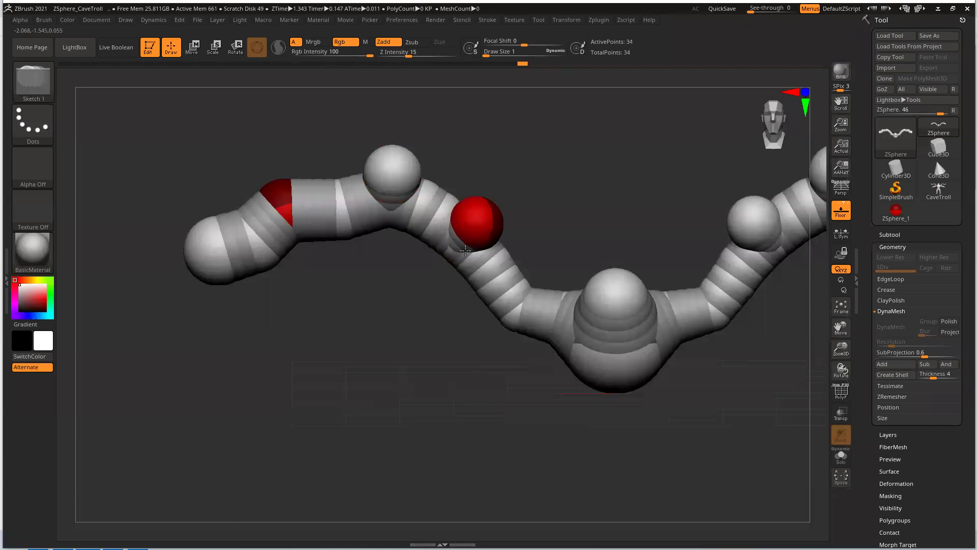
{"action": "left_click_drag", "start_coordinate": [192, 240], "coordinate": [183, 270]}
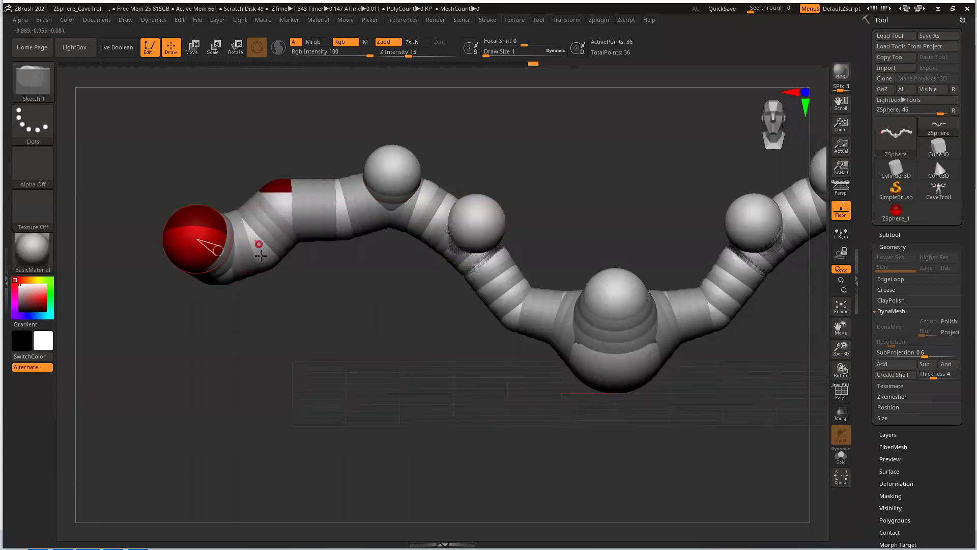
- Examine how the inner-slope child ZSphere joins the arm, comparing the ZSphere chain with its skin preview
{"action": "key", "text": "w"}
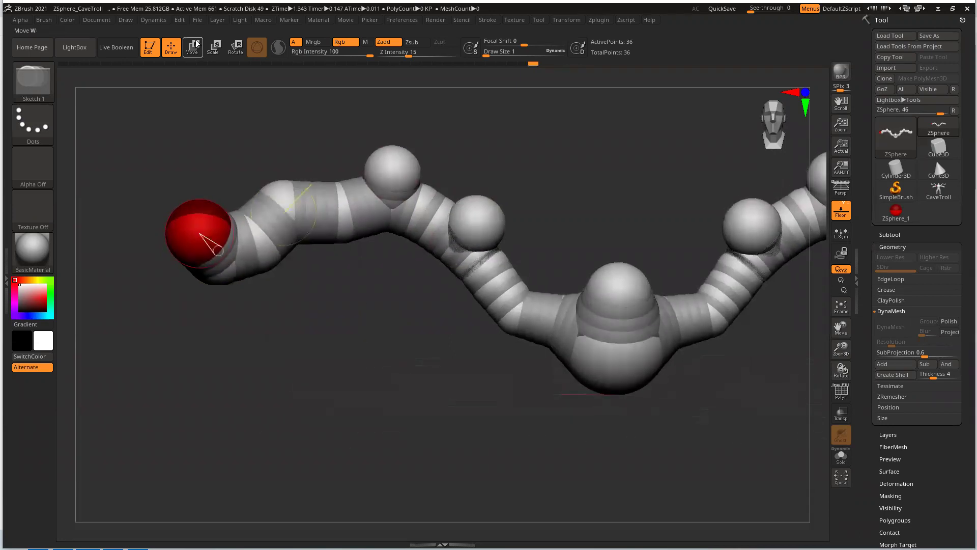
{"action": "left_click_drag", "start_coordinate": [590, 166], "coordinate": [598, 157]}
{"action": "left_click_drag", "start_coordinate": [840, 345], "coordinate": [819, 305]}
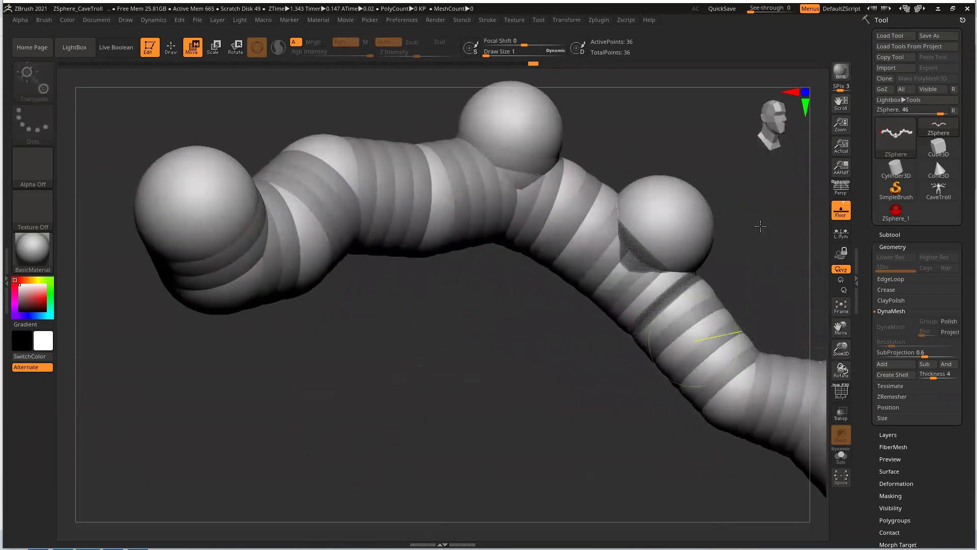
{"action": "left_click_drag", "start_coordinate": [760, 225], "coordinate": [627, 282], "text": "alt"}
{"action": "left_click_drag", "start_coordinate": [840, 347], "coordinate": [805, 366]}
{"action": "left_click_drag", "start_coordinate": [590, 435], "coordinate": [315, 428], "text": "alt"}
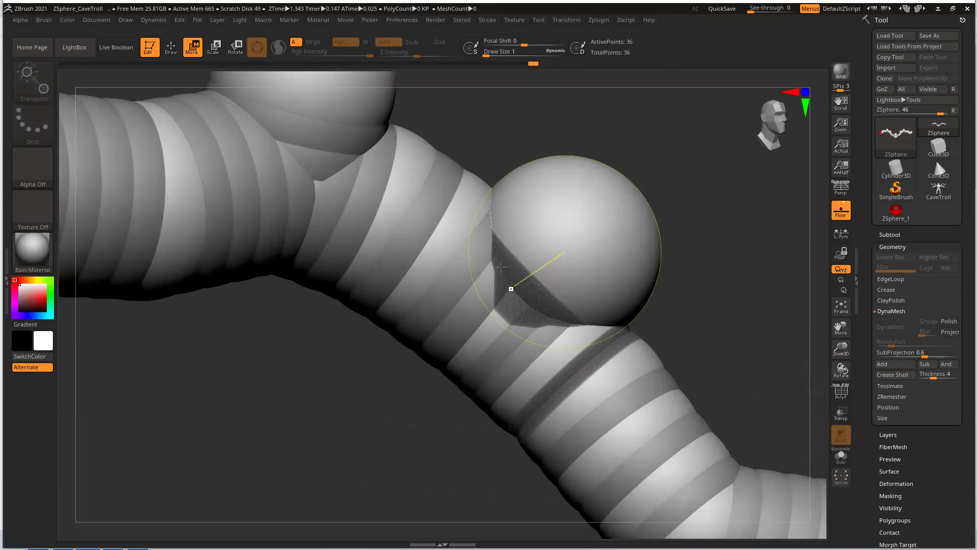
{"action": "key", "text": "a"}
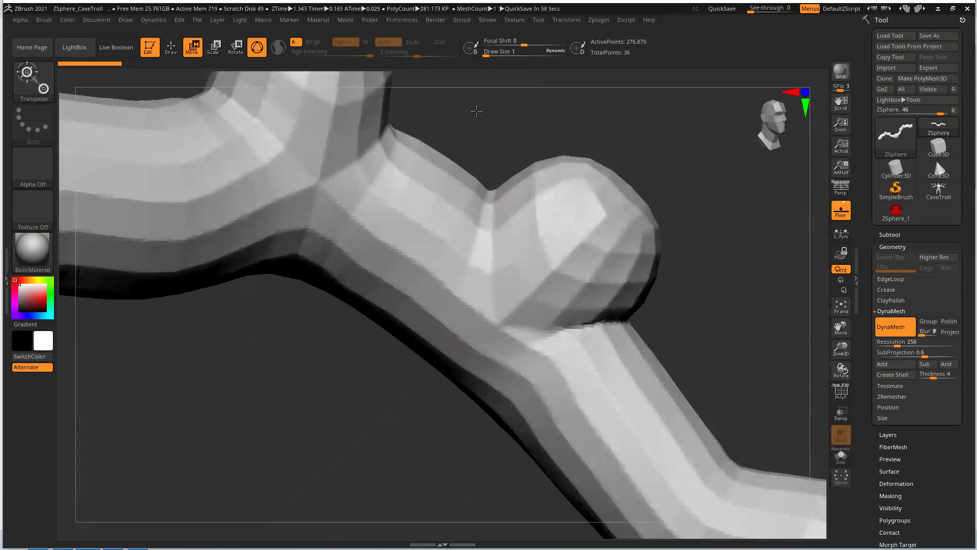
{"action": "key", "text": "a"}
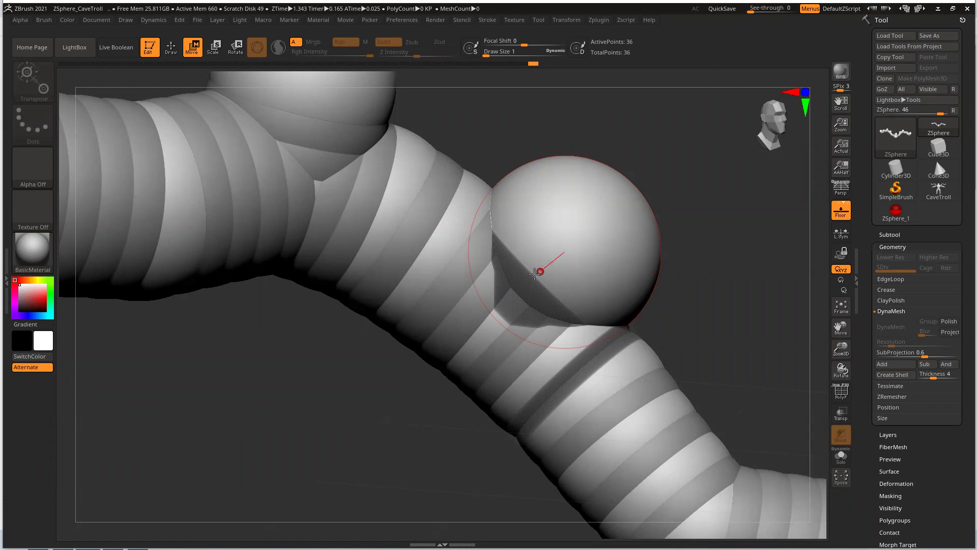
{"action": "key", "text": "a"}
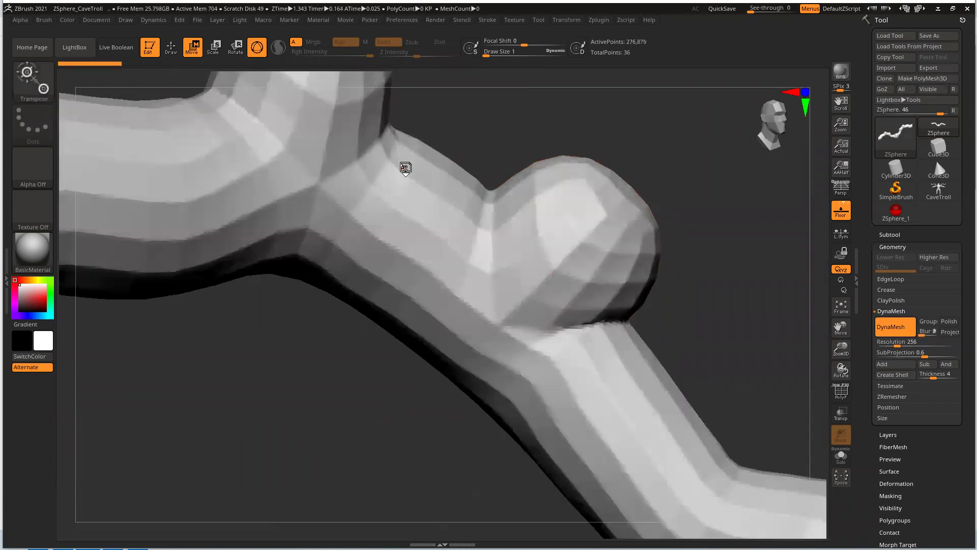
{"action": "key", "text": "a"}
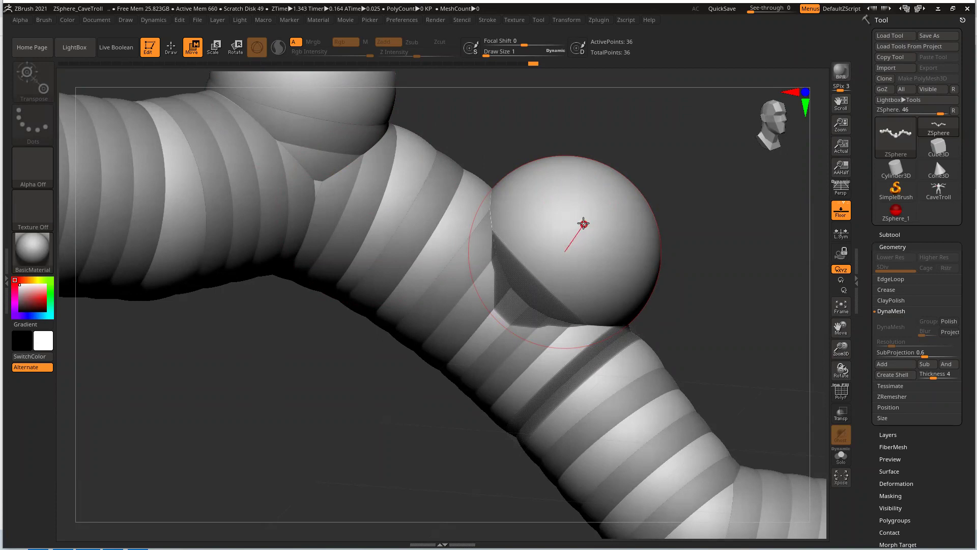
- Move the inner-slope child ZSphere slightly outward from the arm
{"action": "left_click_drag", "start_coordinate": [619, 151], "coordinate": [347, 151]}
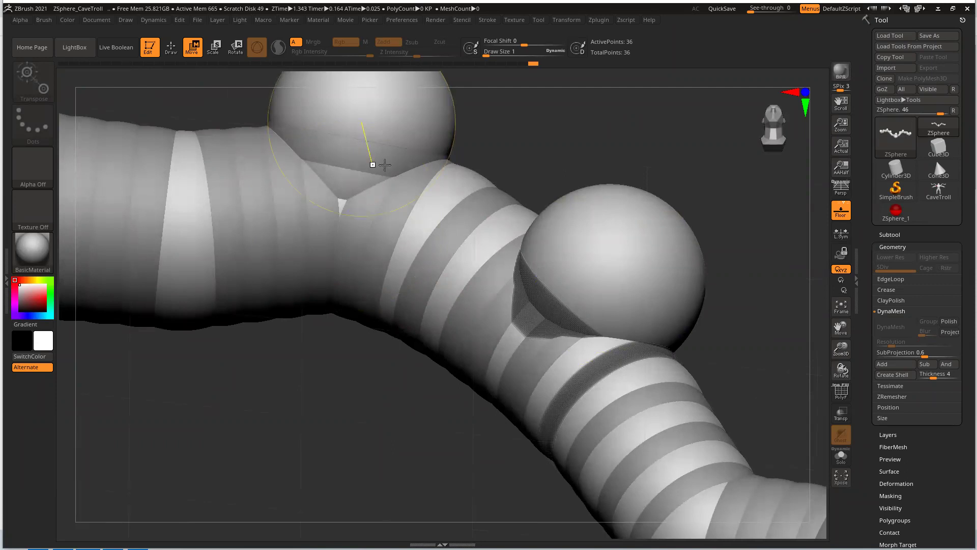
{"action": "left_click_drag", "start_coordinate": [535, 148], "coordinate": [528, 223]}
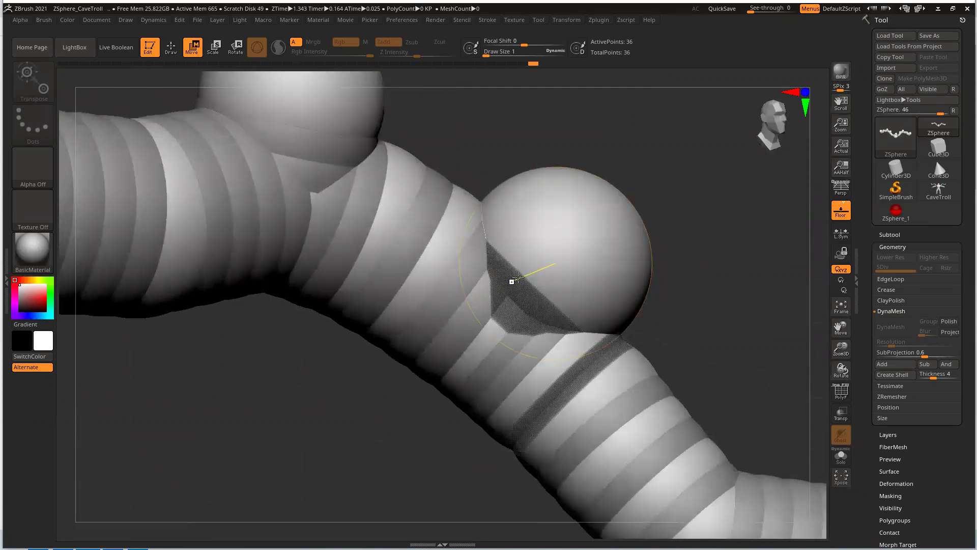
{"action": "left_click_drag", "start_coordinate": [556, 236], "coordinate": [569, 220]}
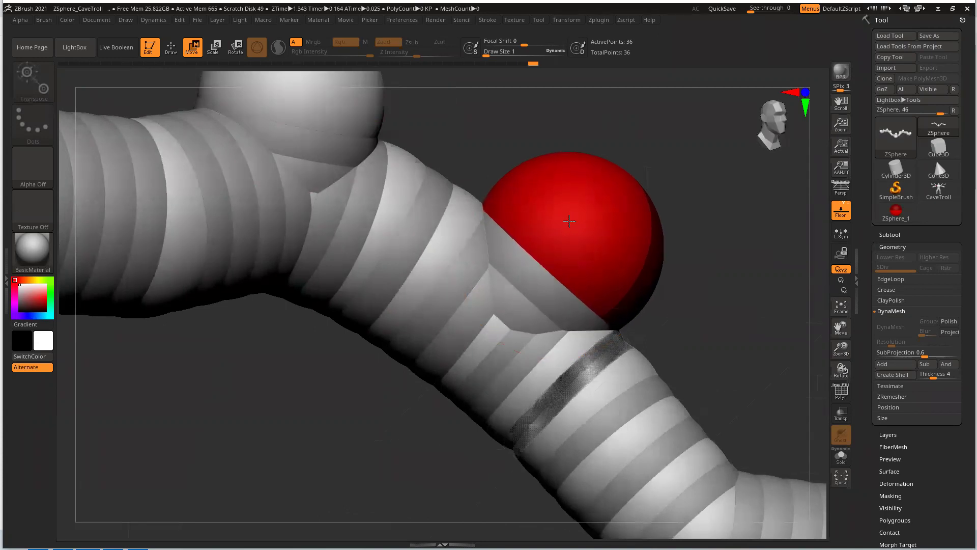
- Delete the arm ZSphere next to the inner-slope child on the torso side
{"action": "left_click", "coordinate": [610, 381]}
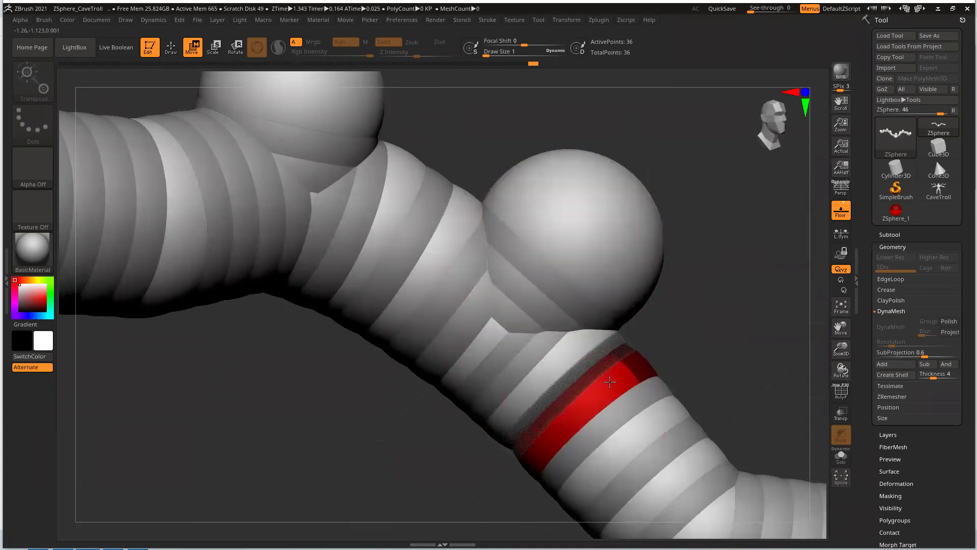
{"action": "left_click", "coordinate": [564, 358]}
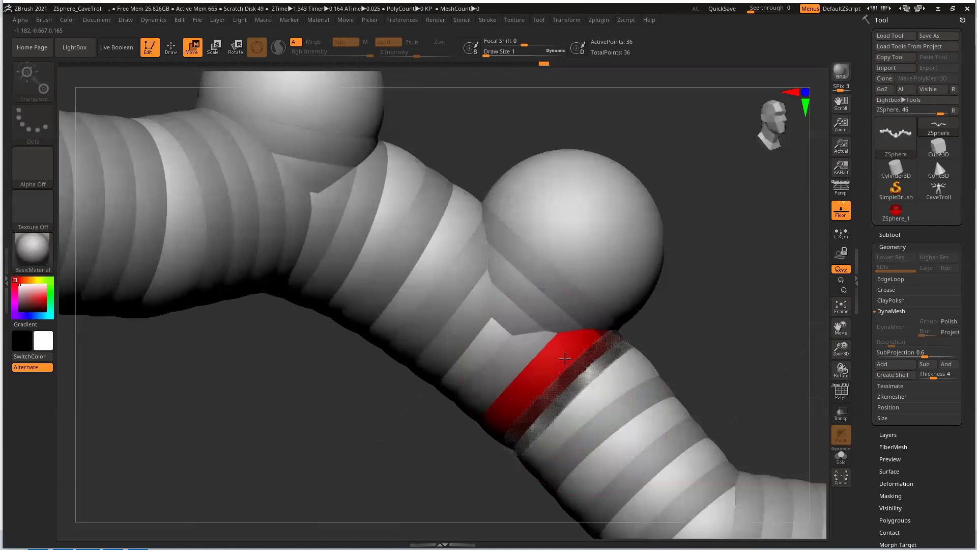
{"action": "left_click_drag", "start_coordinate": [708, 344], "coordinate": [723, 340]}
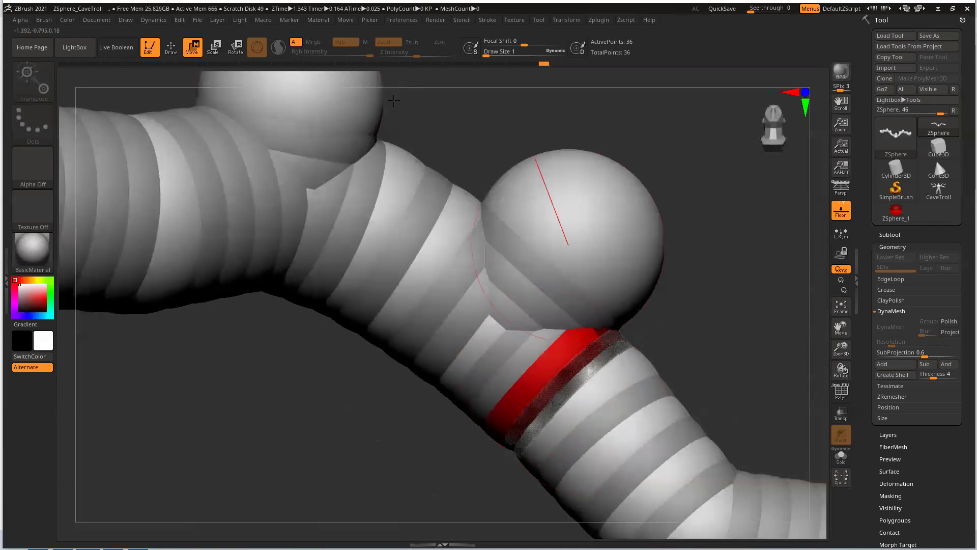
{"action": "left_click", "coordinate": [171, 49]}
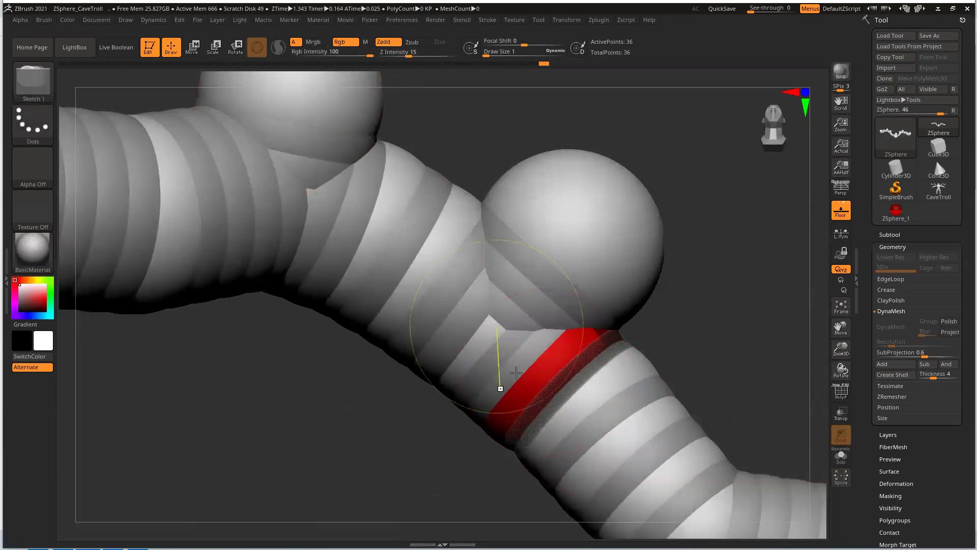
{"action": "left_click", "coordinate": [554, 364], "text": "alt"}
{"action": "left_click_drag", "start_coordinate": [702, 365], "coordinate": [725, 363]}
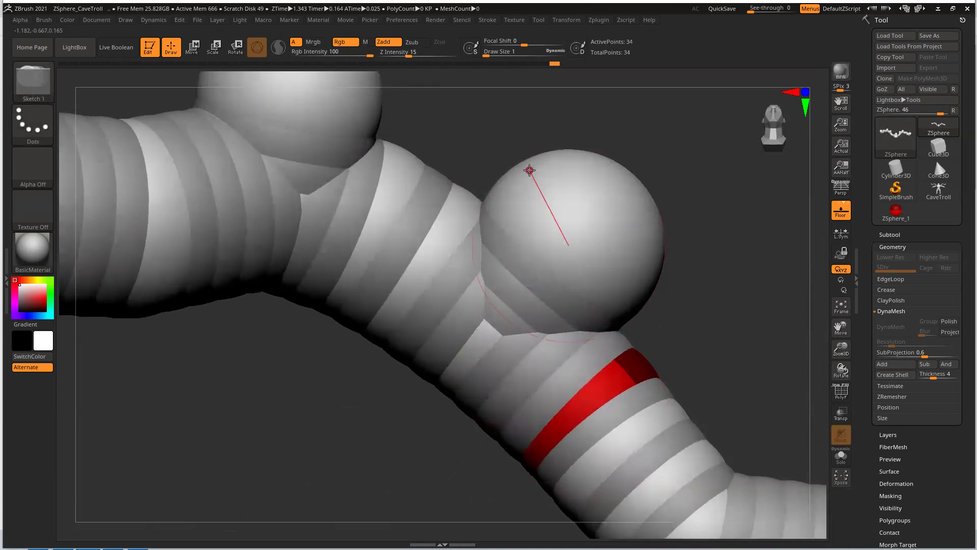
- Preview the skin mesh around the two child ZSpheres after the deletion, and return to the ZSphere view
{"action": "key", "text": "a"}
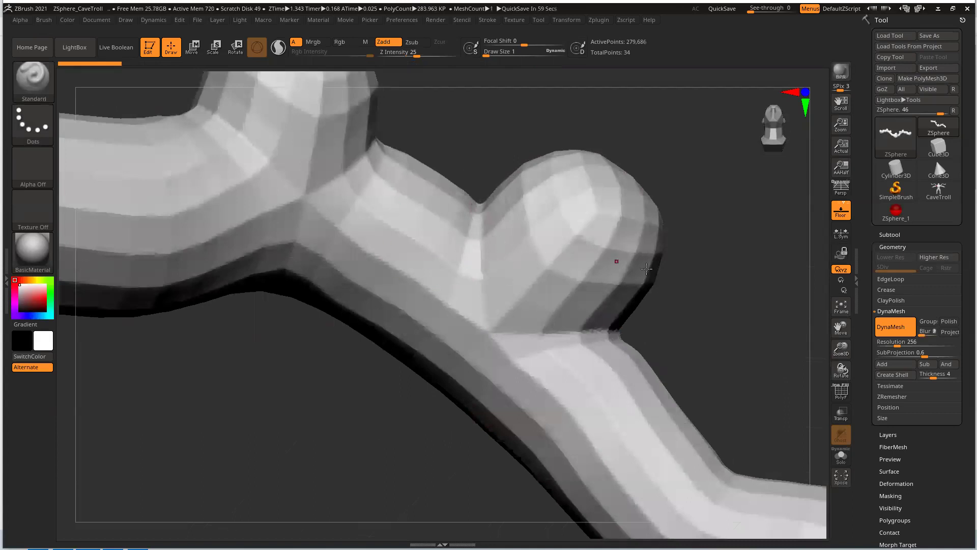
{"action": "left_click_drag", "start_coordinate": [844, 348], "coordinate": [845, 325]}
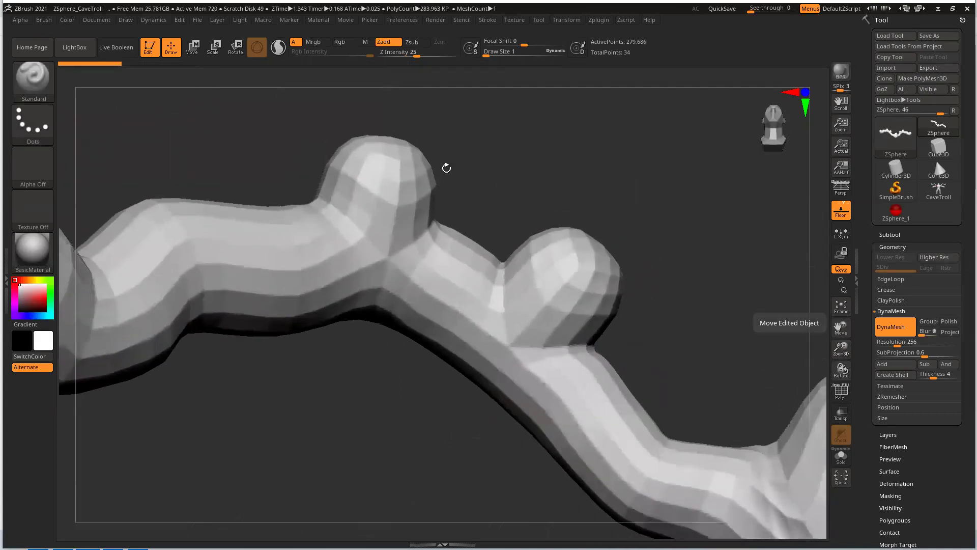
{"action": "key", "text": "a"}
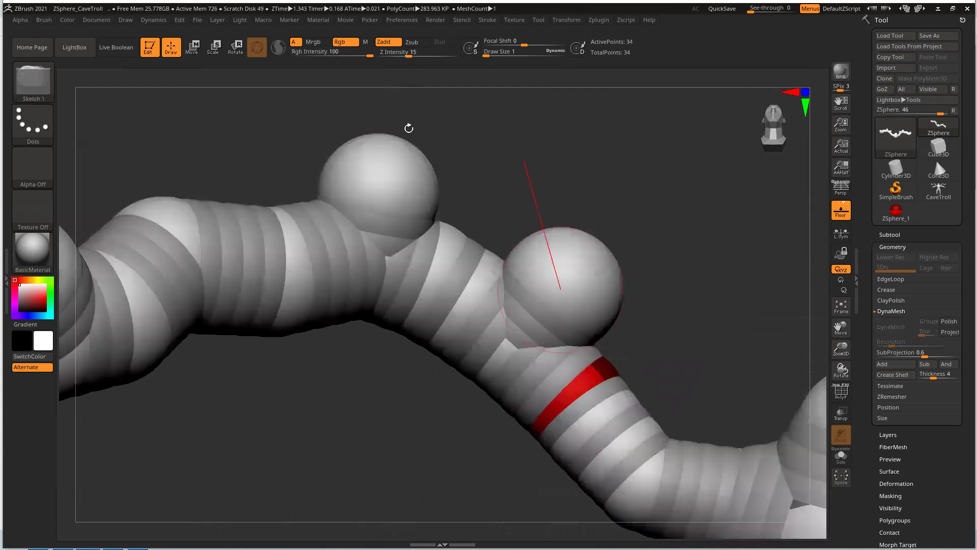
{"action": "left_click_drag", "start_coordinate": [633, 199], "coordinate": [621, 213]}
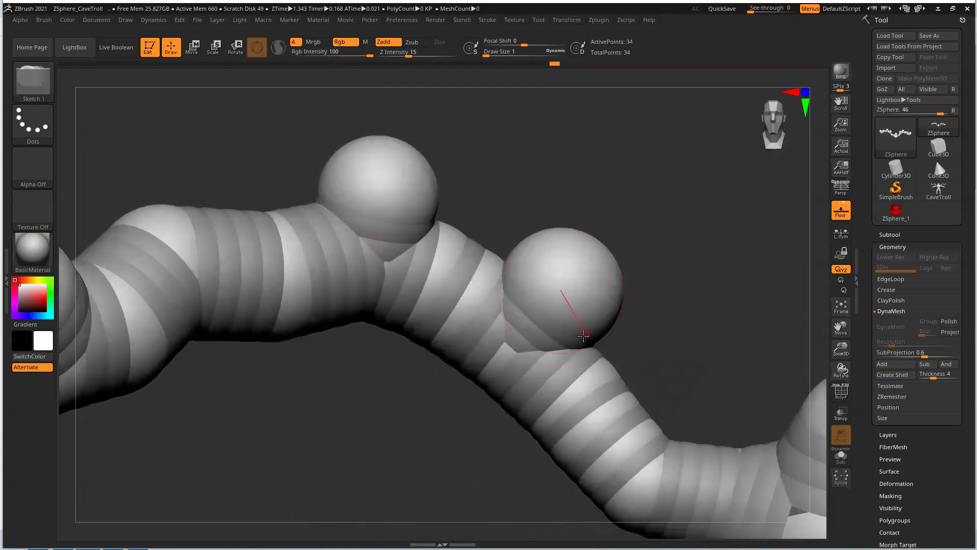
- Move the inner-slope child ZSphere to the underside of the arm and shift the neighbouring arm ZSpheres up against it
{"action": "left_click", "coordinate": [192, 51]}
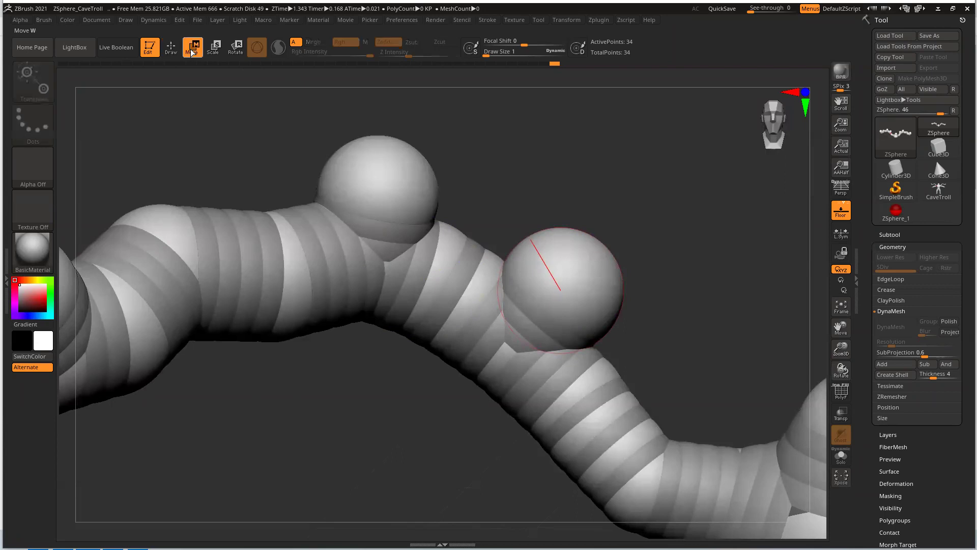
{"action": "left_click_drag", "start_coordinate": [585, 271], "coordinate": [517, 350]}
{"action": "left_click_drag", "start_coordinate": [548, 322], "coordinate": [518, 291]}
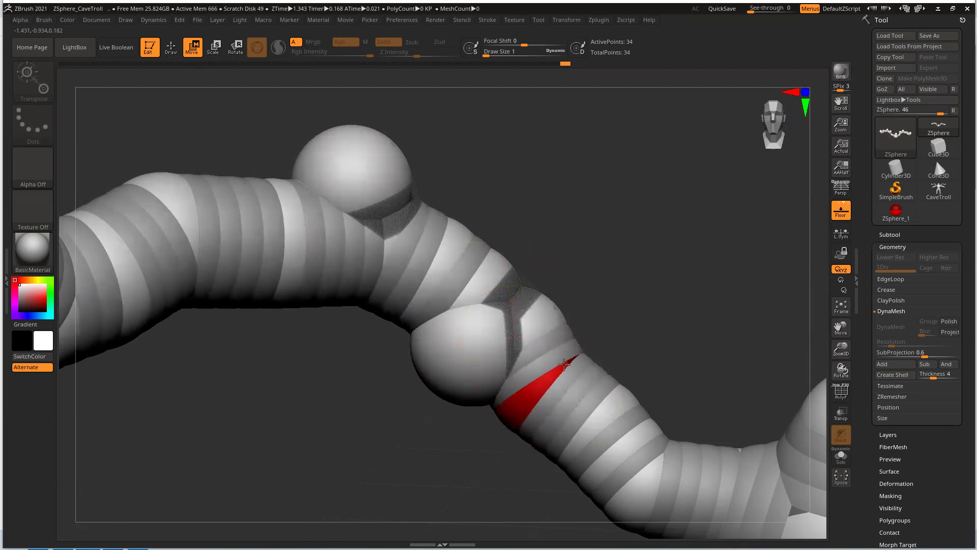
{"action": "left_click_drag", "start_coordinate": [564, 364], "coordinate": [536, 340]}
{"action": "left_click_drag", "start_coordinate": [609, 279], "coordinate": [630, 244]}
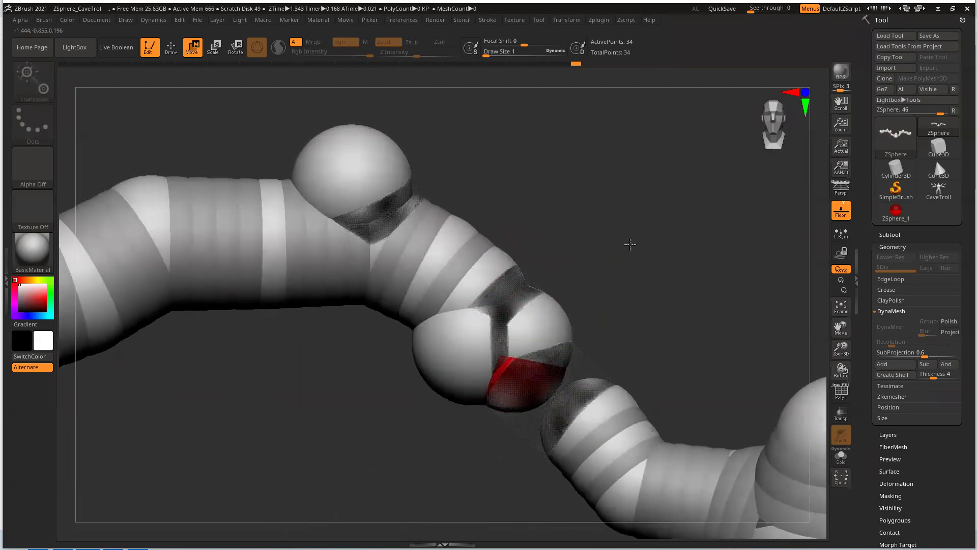
- Preview the skin mesh where the moved child ZSphere meets the arm and inspect it from another angle
{"action": "key", "text": "a"}
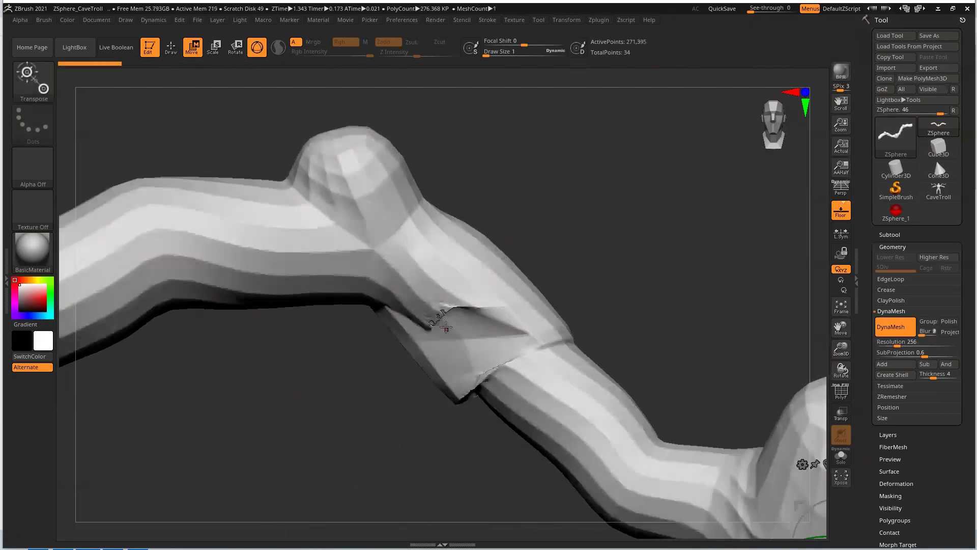
{"action": "left_click_drag", "start_coordinate": [637, 305], "coordinate": [667, 253]}
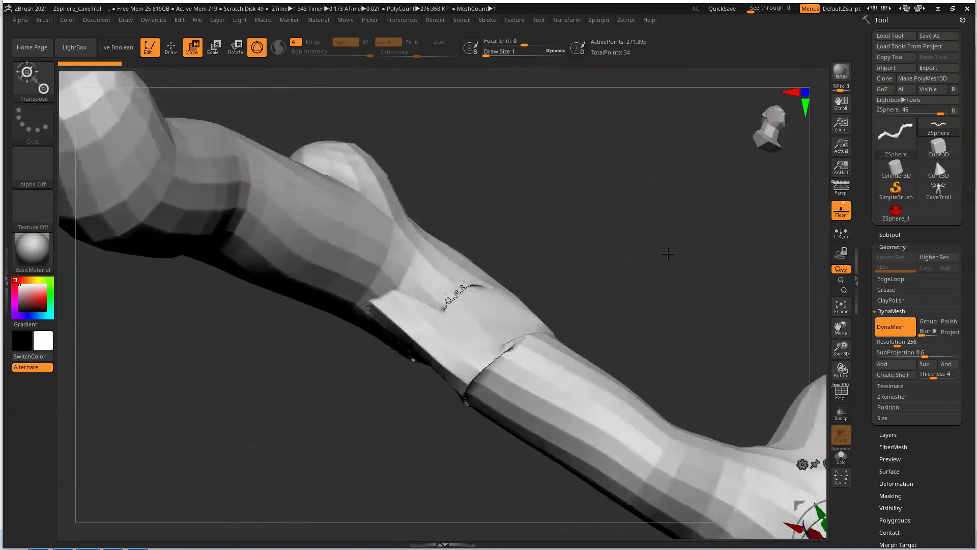
{"action": "left_click_drag", "start_coordinate": [841, 352], "coordinate": [841, 328]}
{"action": "left_click_drag", "start_coordinate": [735, 324], "coordinate": [690, 274], "text": "alt"}
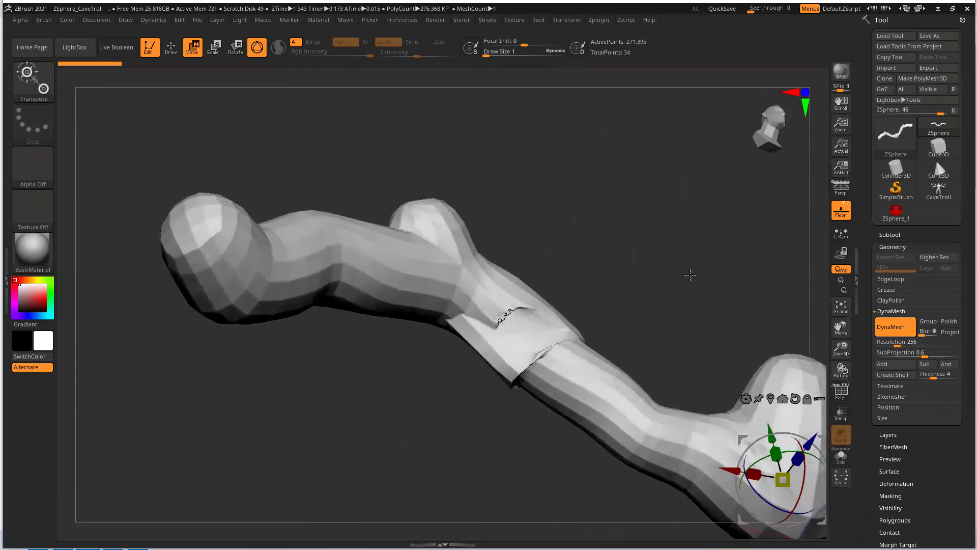
{"action": "key", "text": "a"}
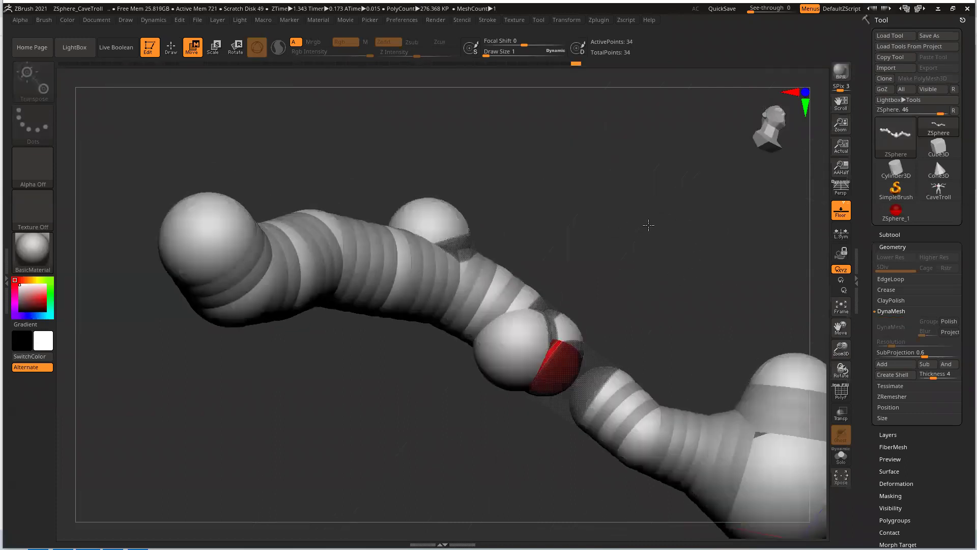
- Pull the underside child ZSphere farther below the arm into a short branch and reposition the arm ZSpheres around its base
{"action": "left_click_drag", "start_coordinate": [651, 224], "coordinate": [648, 244]}
{"action": "left_click_drag", "start_coordinate": [841, 349], "coordinate": [767, 316]}
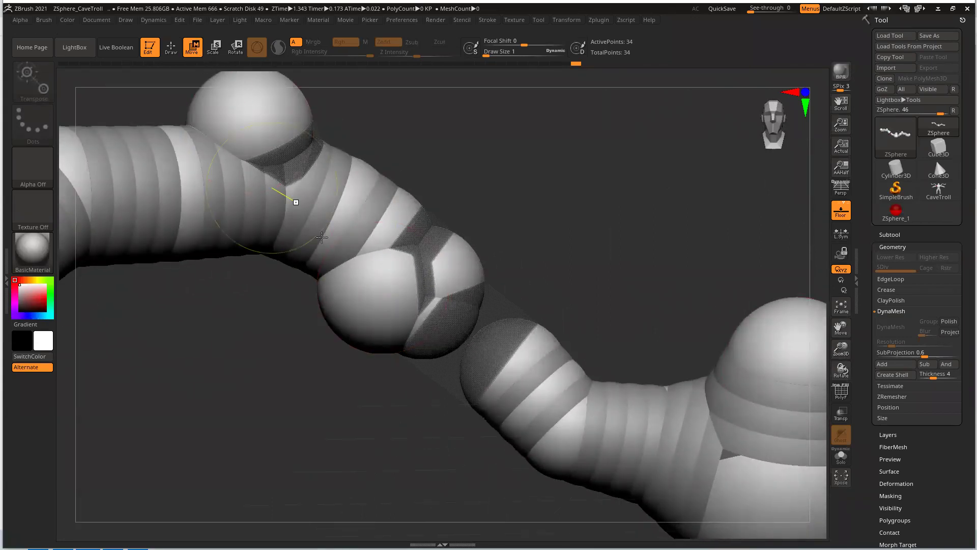
{"action": "left_click_drag", "start_coordinate": [360, 284], "coordinate": [342, 377]}
{"action": "left_click_drag", "start_coordinate": [452, 261], "coordinate": [462, 197]}
{"action": "left_click_drag", "start_coordinate": [441, 296], "coordinate": [494, 254]}
{"action": "mouse_move", "coordinate": [482, 374]}
{"action": "left_mouse_down"}
{"action": "mouse_move", "coordinate": [512, 363]}
{"action": "mouse_move", "coordinate": [494, 353]}
{"action": "mouse_move", "coordinate": [483, 261]}
{"action": "mouse_move", "coordinate": [495, 331]}
{"action": "mouse_move", "coordinate": [505, 310]}
{"action": "mouse_move", "coordinate": [496, 298]}
{"action": "left_mouse_up"}
{"action": "left_click_drag", "start_coordinate": [553, 375], "coordinate": [453, 195]}
{"action": "mouse_move", "coordinate": [301, 326]}
{"action": "left_mouse_down"}
{"action": "mouse_move", "coordinate": [286, 311]}
{"action": "mouse_move", "coordinate": [289, 319]}
{"action": "left_mouse_up"}
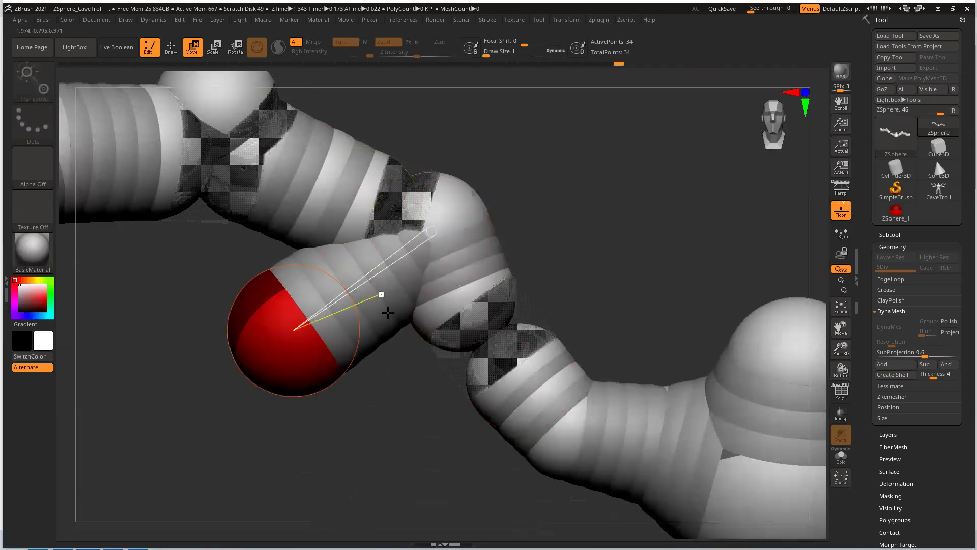
{"action": "left_click", "coordinate": [171, 47]}
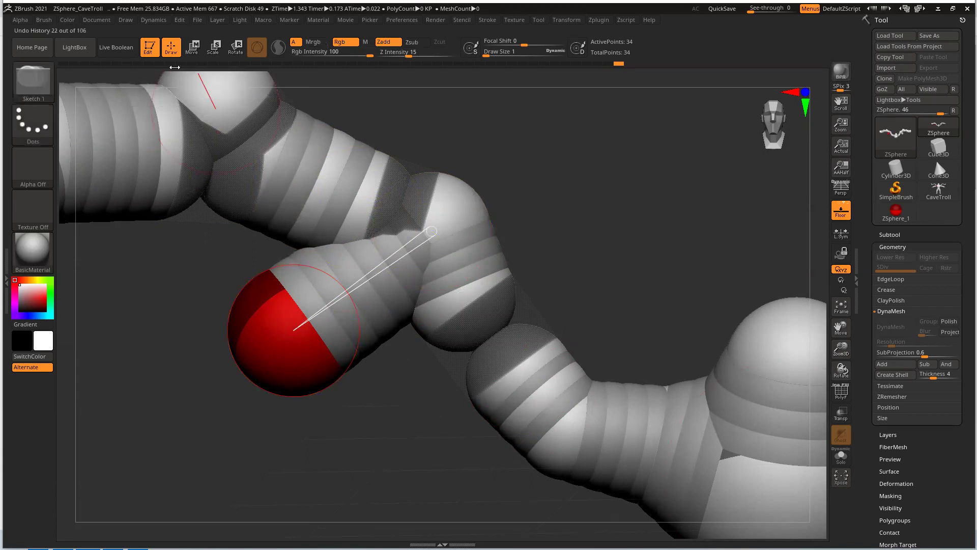
- Delete the underside branch ZSphere and the surplus ZSpheres along the arm, leaving a plain bent arm
{"action": "left_click", "coordinate": [285, 345], "text": "alt"}
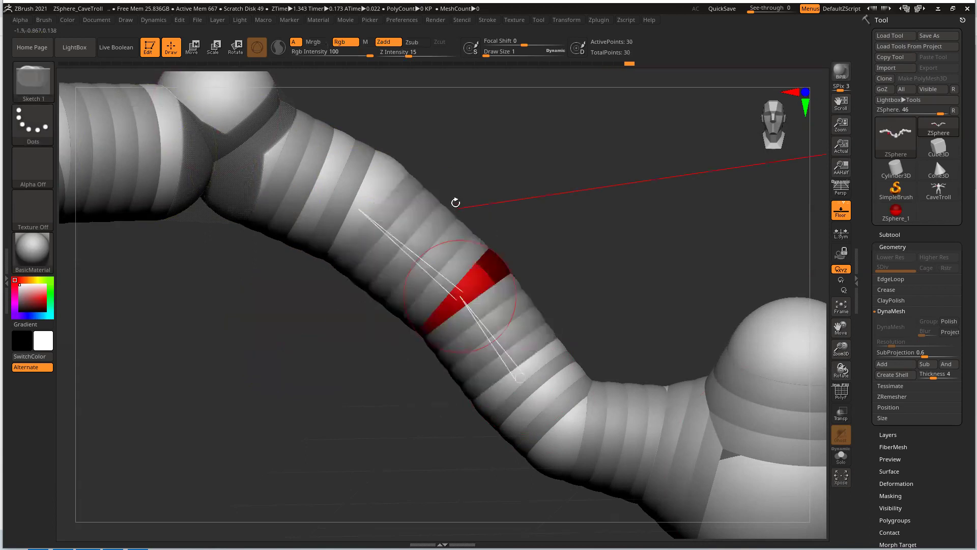
{"action": "left_click", "coordinate": [492, 260], "text": "alt"}
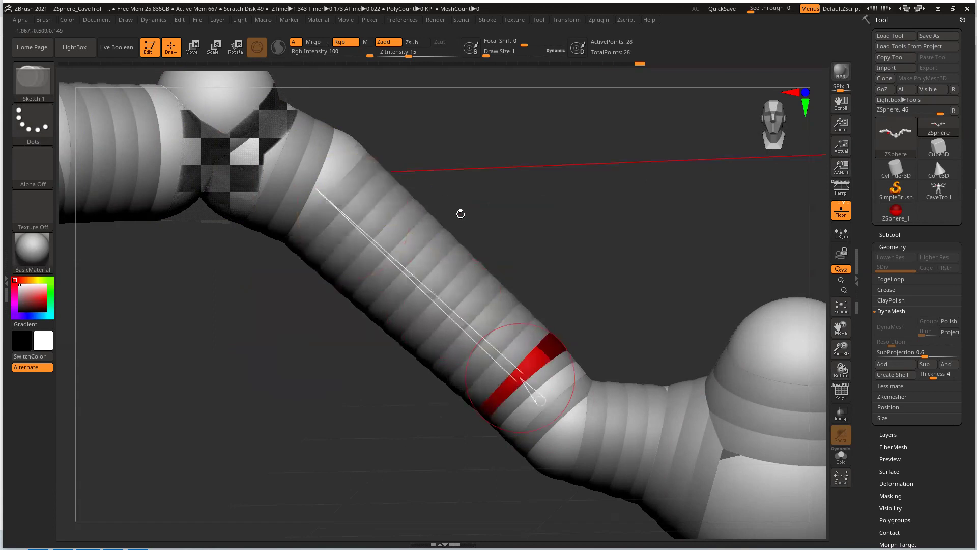
{"action": "left_click", "coordinate": [235, 97], "text": "alt"}
{"action": "left_click_drag", "start_coordinate": [262, 313], "coordinate": [349, 305]}
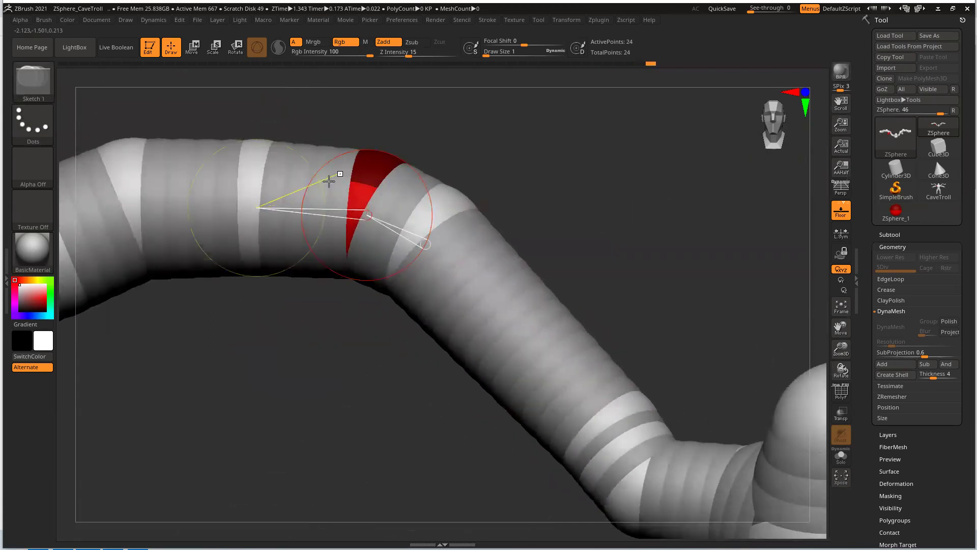
{"action": "left_click", "coordinate": [386, 233], "text": "alt"}
{"action": "left_click_drag", "start_coordinate": [475, 183], "coordinate": [484, 147]}
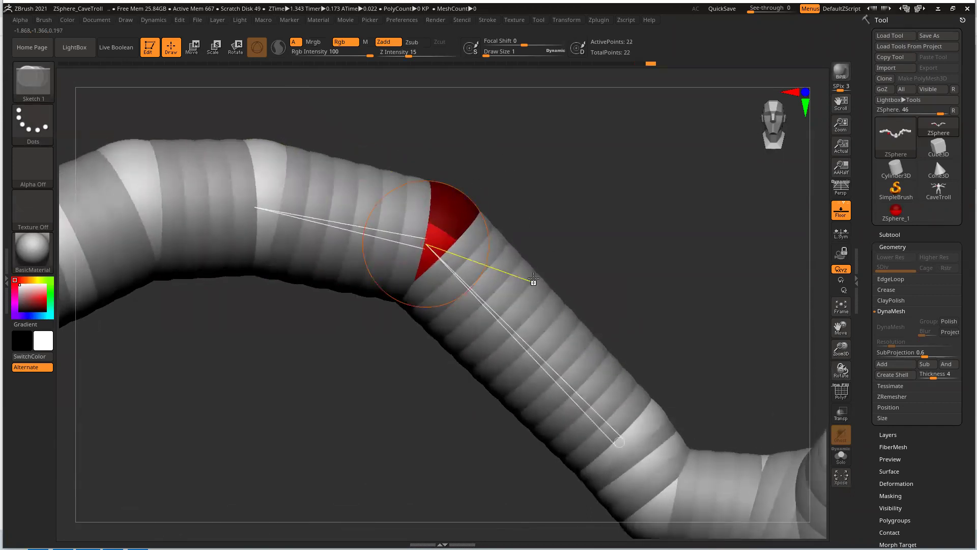
- Insert three new ZSpheres into the arm, one on the outer stretch before the bend and two on the inner slope
{"action": "left_click", "coordinate": [191, 47]}
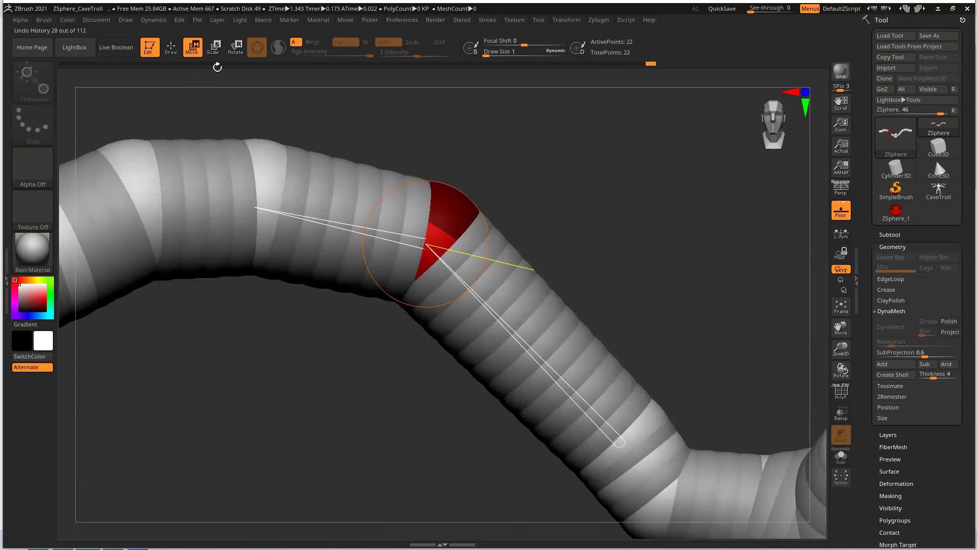
{"action": "key", "text": "q"}
{"action": "left_click", "coordinate": [329, 222]}
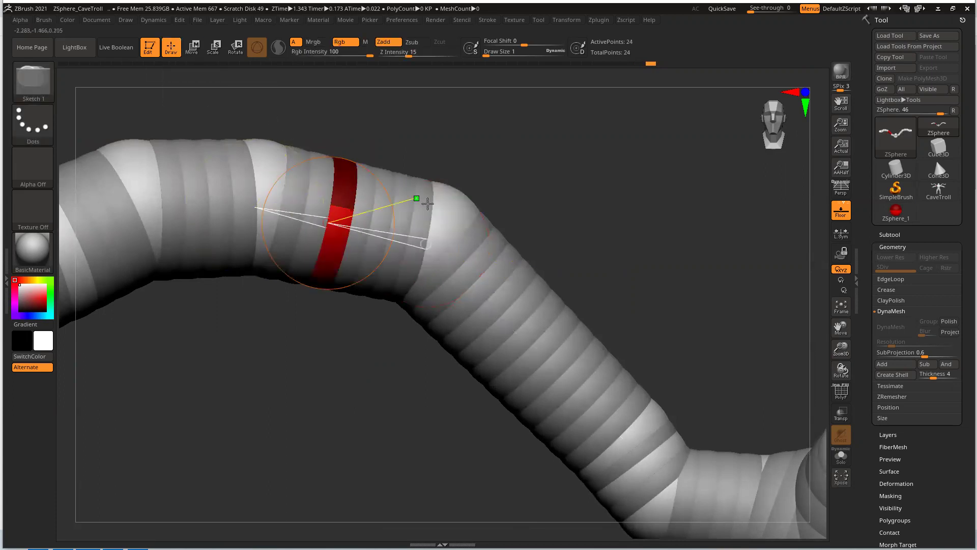
{"action": "left_click", "coordinate": [557, 362]}
{"action": "left_click", "coordinate": [522, 304]}
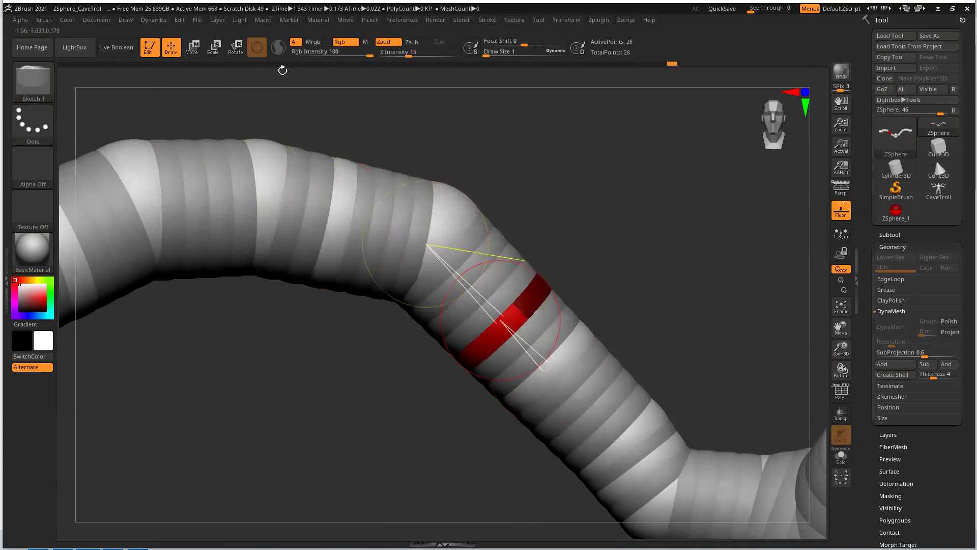
- Move the inserted ZSpheres and the bend ZSphere along the arm to reshape its curve around the bend
{"action": "left_click", "coordinate": [192, 47]}
{"action": "left_click_drag", "start_coordinate": [528, 295], "coordinate": [505, 390]}
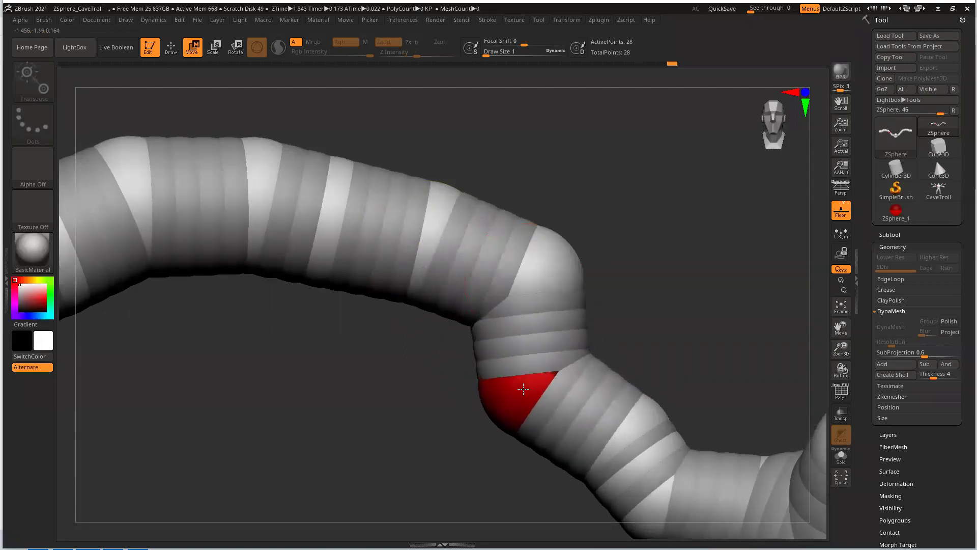
{"action": "left_click_drag", "start_coordinate": [334, 197], "coordinate": [350, 216]}
{"action": "left_click_drag", "start_coordinate": [671, 269], "coordinate": [646, 271]}
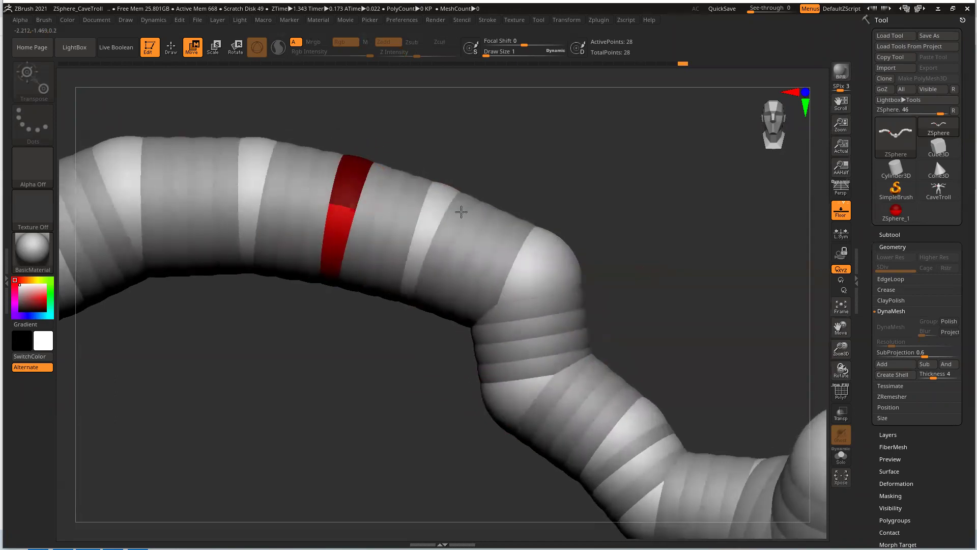
{"action": "left_click", "coordinate": [170, 47]}
{"action": "left_click", "coordinate": [192, 47]}
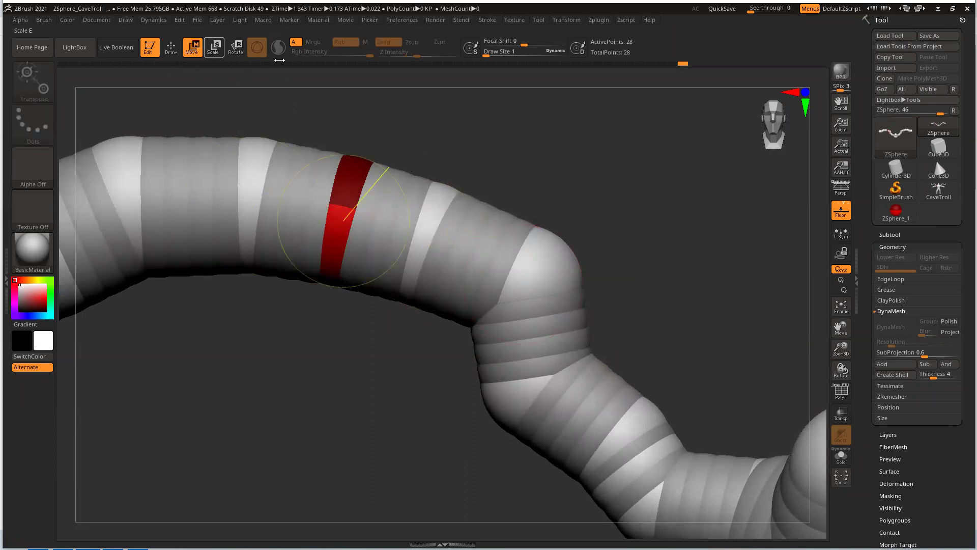
{"action": "left_click_drag", "start_coordinate": [534, 258], "coordinate": [455, 231]}
{"action": "left_click_drag", "start_coordinate": [665, 266], "coordinate": [687, 256]}
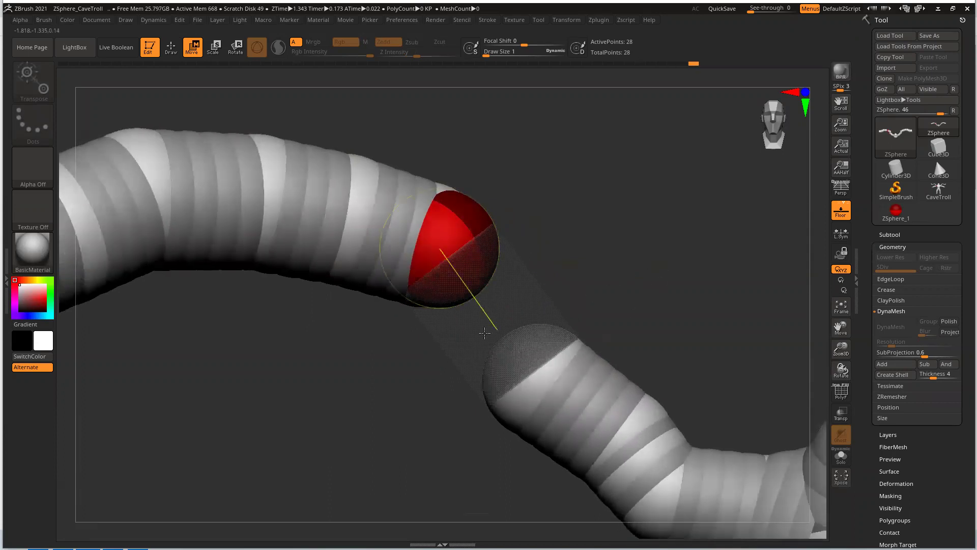
- Preview the skin mesh of the reshaped arms, inspect the whole model from the front, and return to the ZSphere view
{"action": "key", "text": "a"}
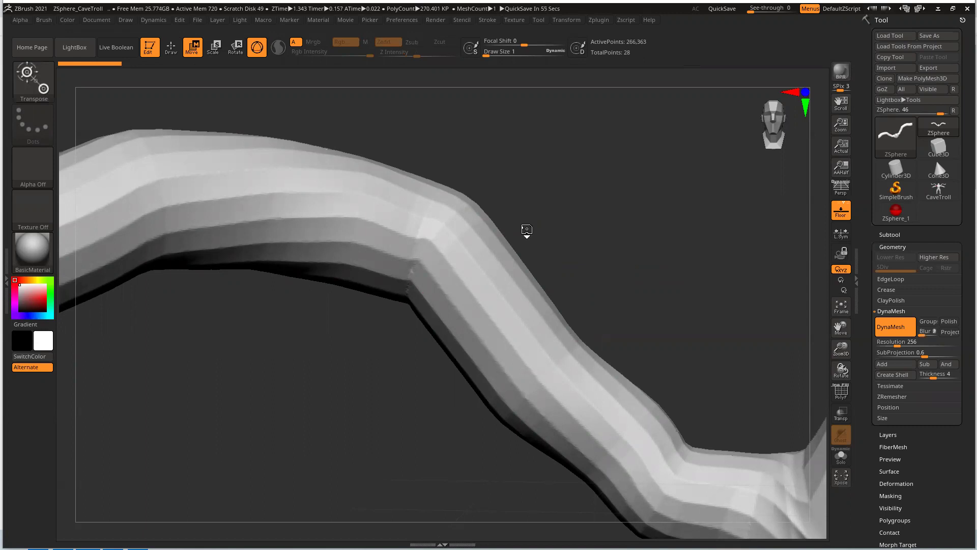
{"action": "left_click_drag", "start_coordinate": [835, 348], "coordinate": [810, 289]}
{"action": "left_click", "coordinate": [842, 305]}
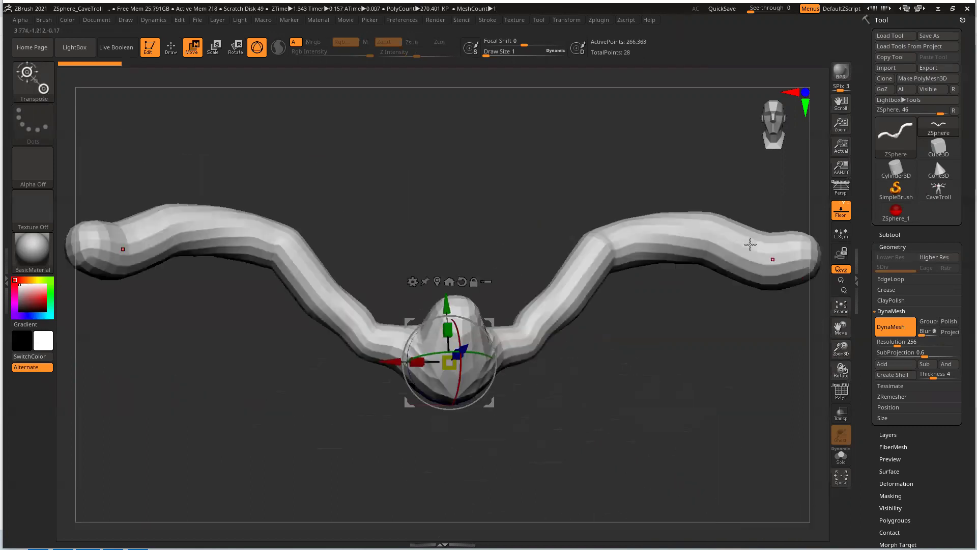
{"action": "left_click_drag", "start_coordinate": [678, 370], "coordinate": [673, 331]}
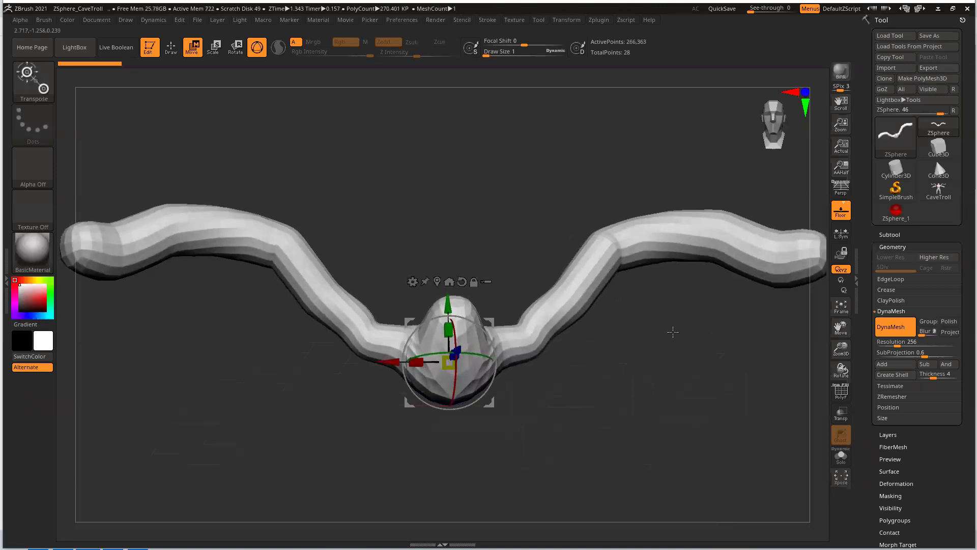
{"action": "key", "text": "a"}
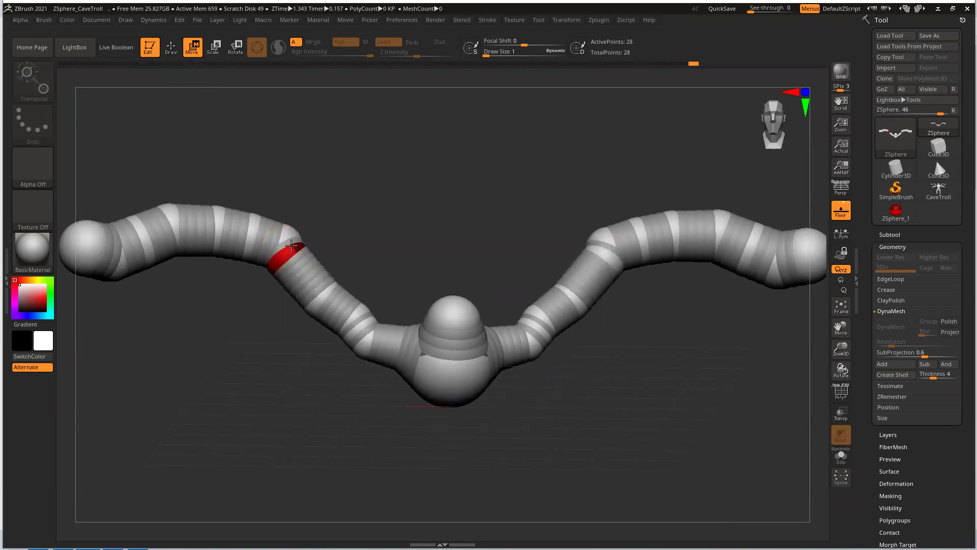
- Reposition the ZSpheres below the arm's bend to space them more evenly and smooth the inner slope
{"action": "left_click", "coordinate": [297, 243]}
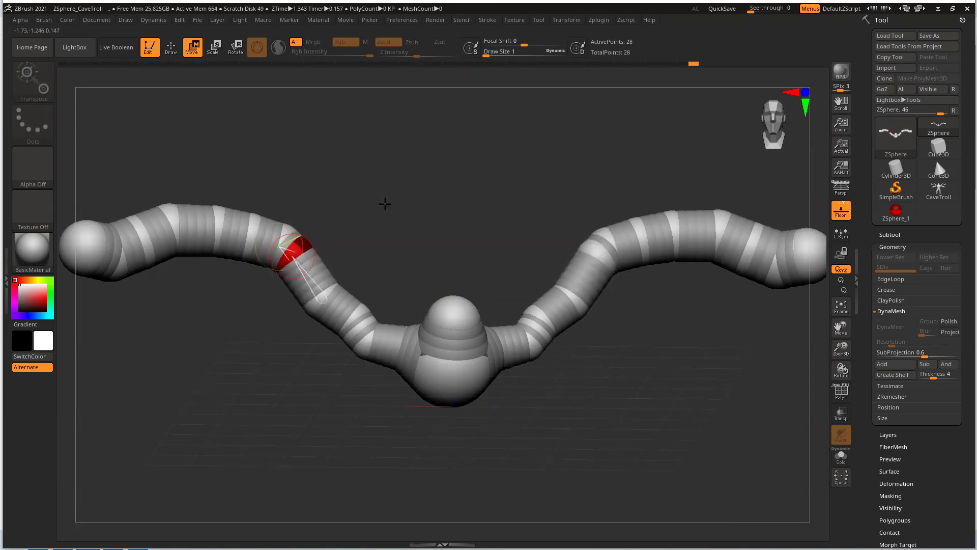
{"action": "left_click_drag", "start_coordinate": [385, 204], "coordinate": [362, 218], "text": "shift"}
{"action": "left_click_drag", "start_coordinate": [315, 301], "coordinate": [322, 295]}
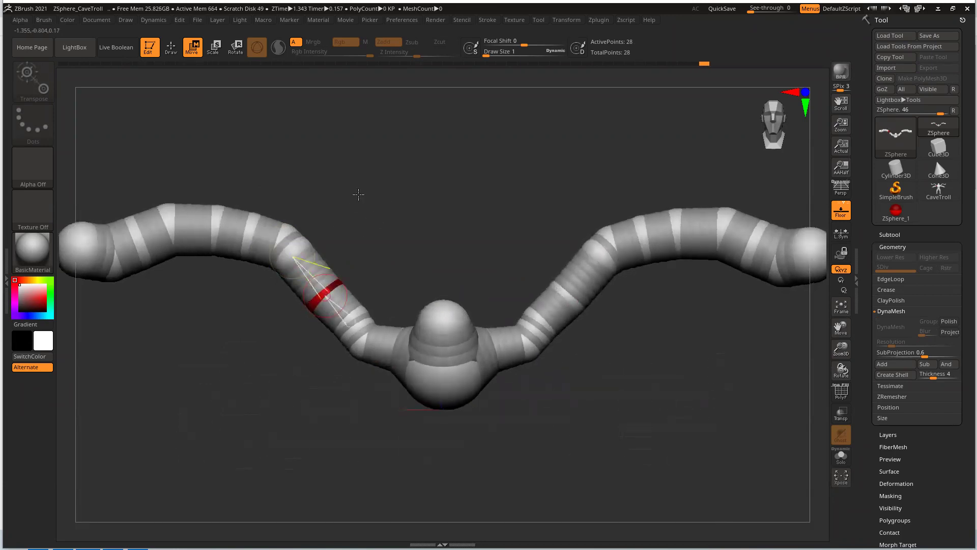
{"action": "left_click_drag", "start_coordinate": [297, 246], "coordinate": [304, 249]}
{"action": "left_click", "coordinate": [304, 249]}
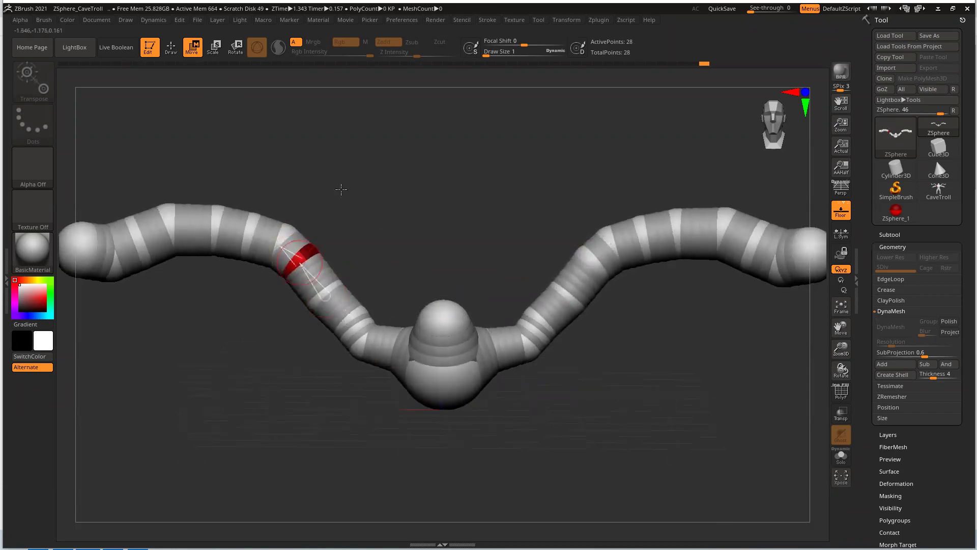
{"action": "left_click", "coordinate": [569, 299]}
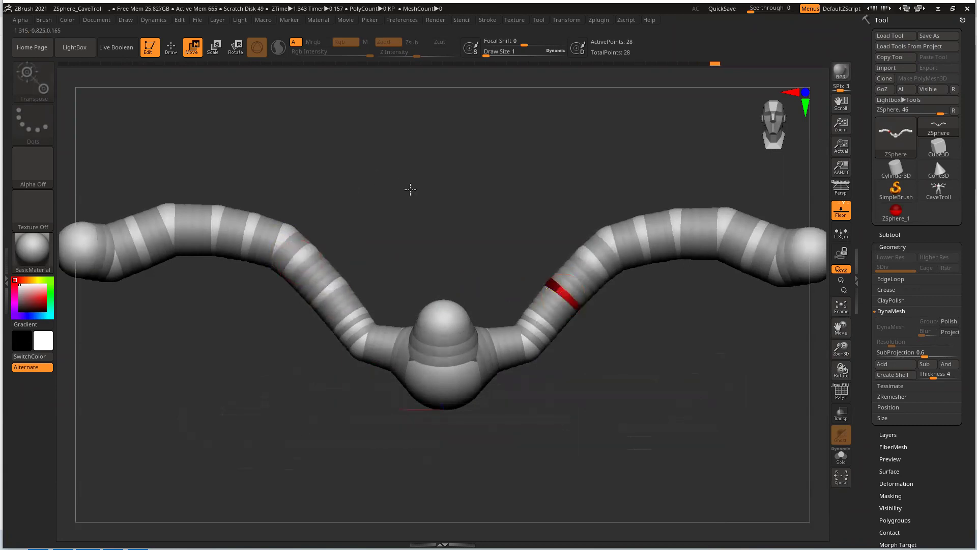
- Switch to Draw mode, preview the skin mesh of the smoothed arms, and inspect it from a slightly different angle
{"action": "key", "text": "q"}
{"action": "key", "text": "a"}
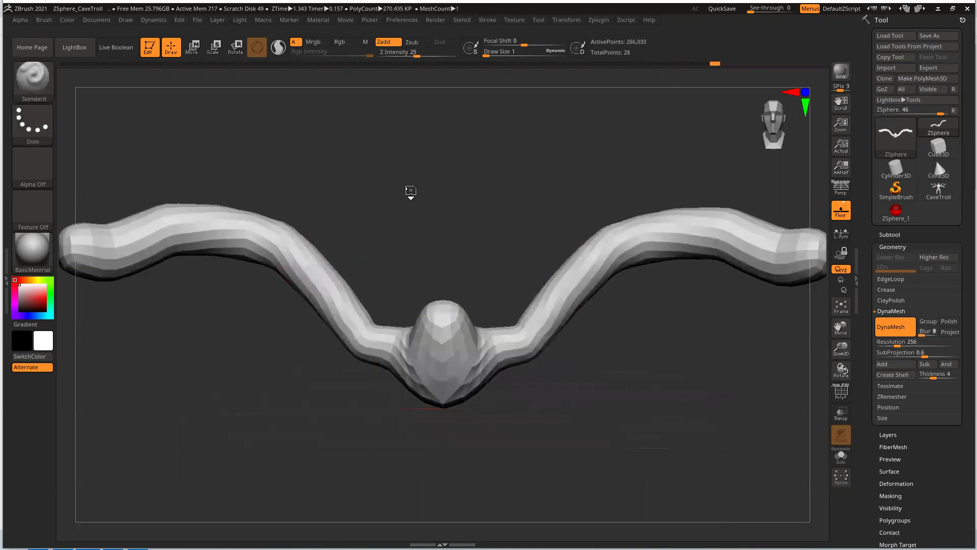
{"action": "left_click_drag", "start_coordinate": [528, 179], "coordinate": [524, 168]}
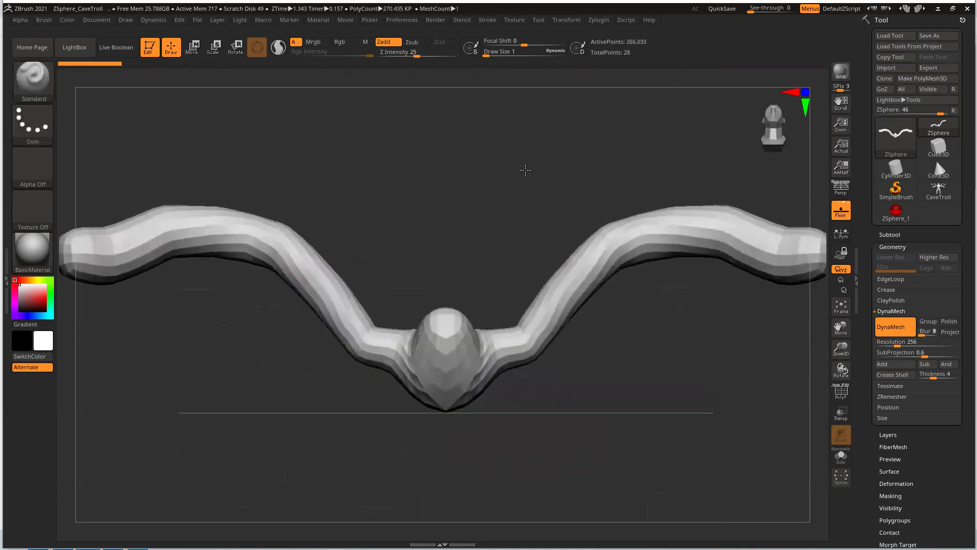